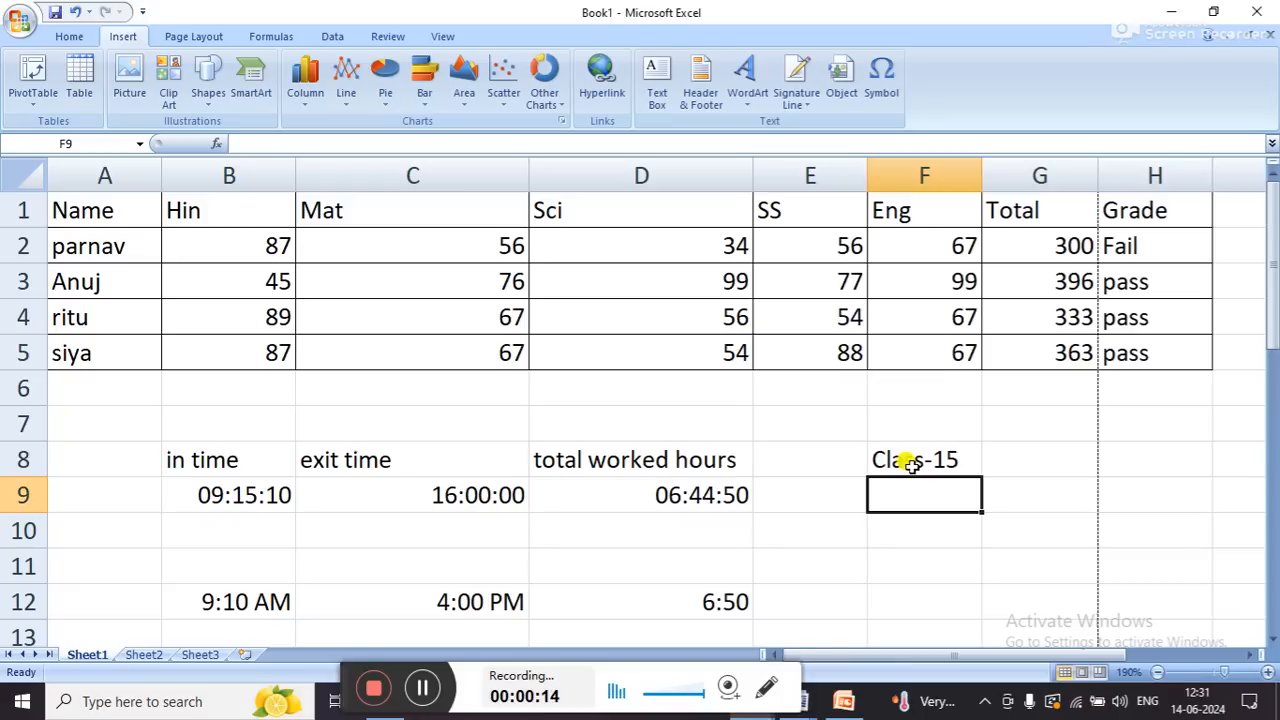
- Make the "Class-15" label in F8 bold and return to cell A1
key("ctrl+b")
key("ctrl+Up")
key("ctrl+Up")
key("ctrl+Left")
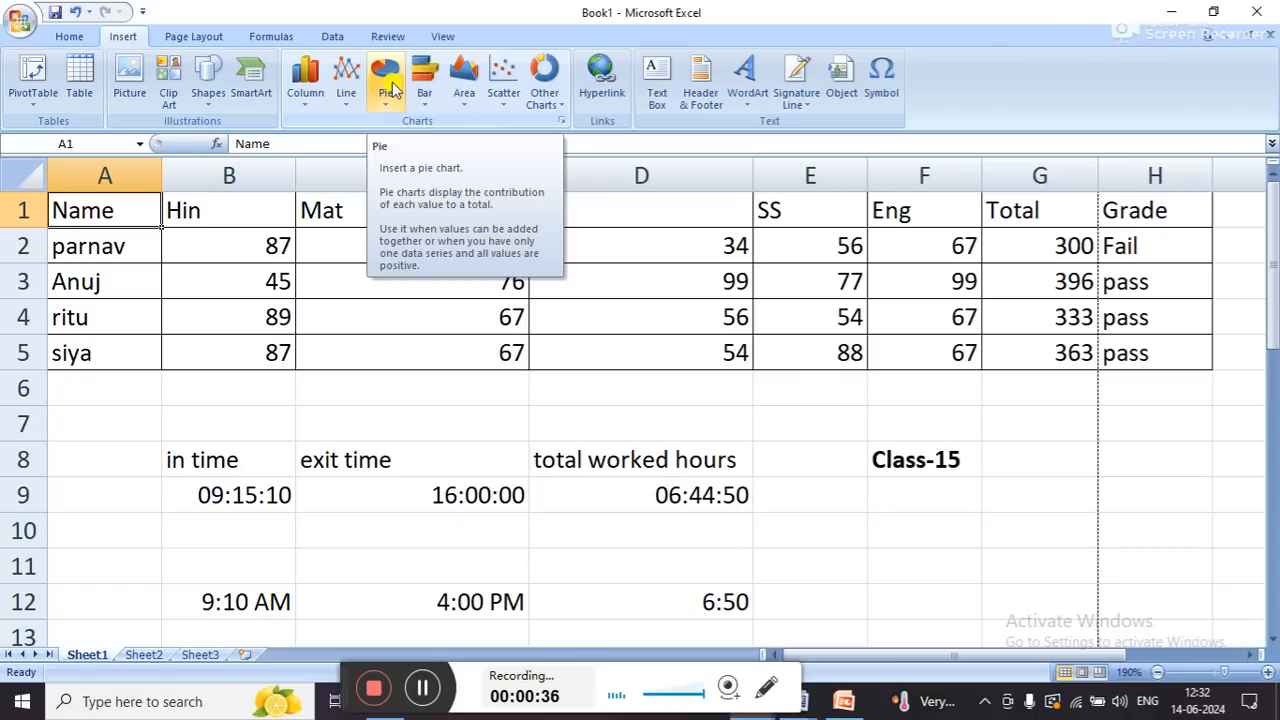
- Try a 2-D clustered column chart on the marks table with the Grade column included, and delete the chart
left_click(345, 215)
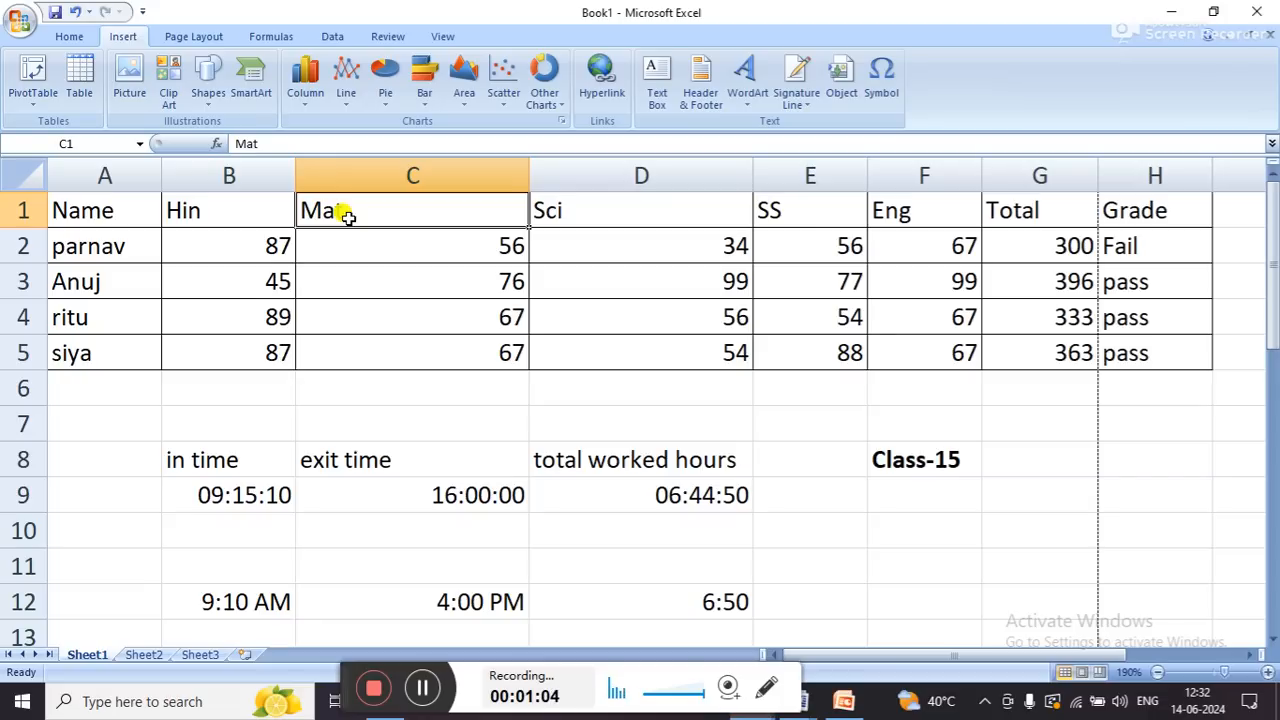
left_click(397, 267)
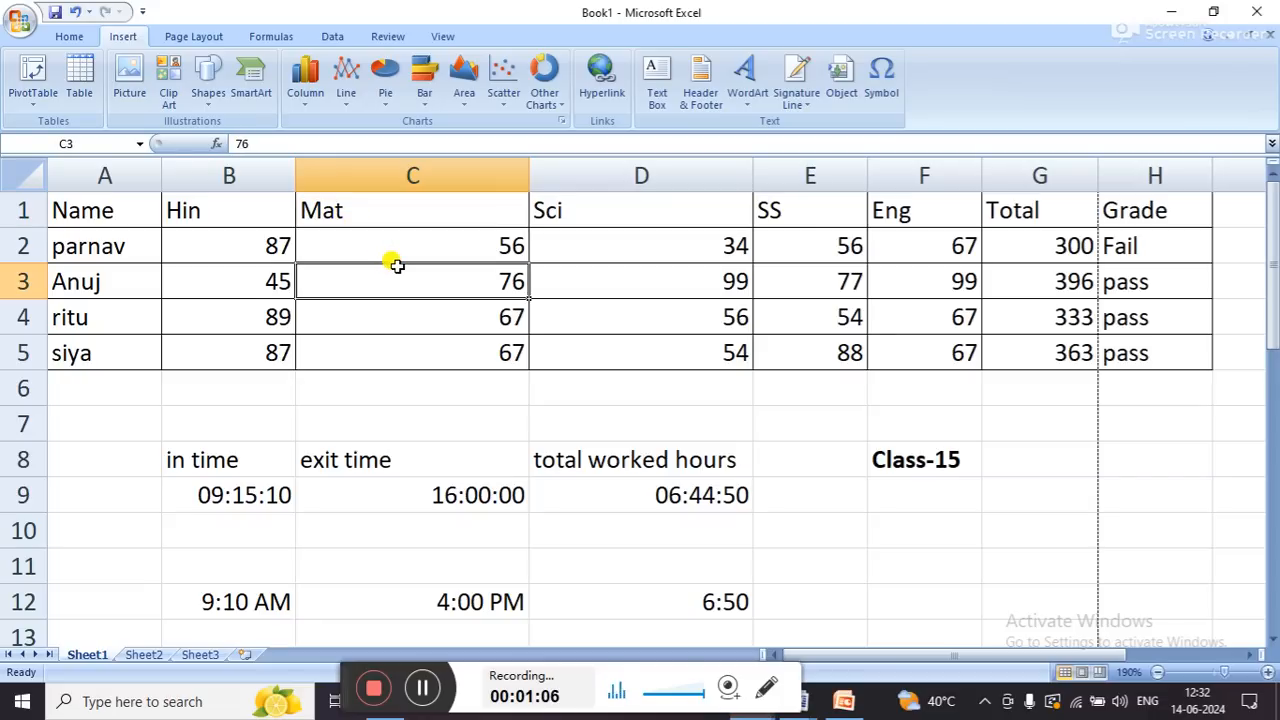
left_click(307, 97)
left_click(311, 157)
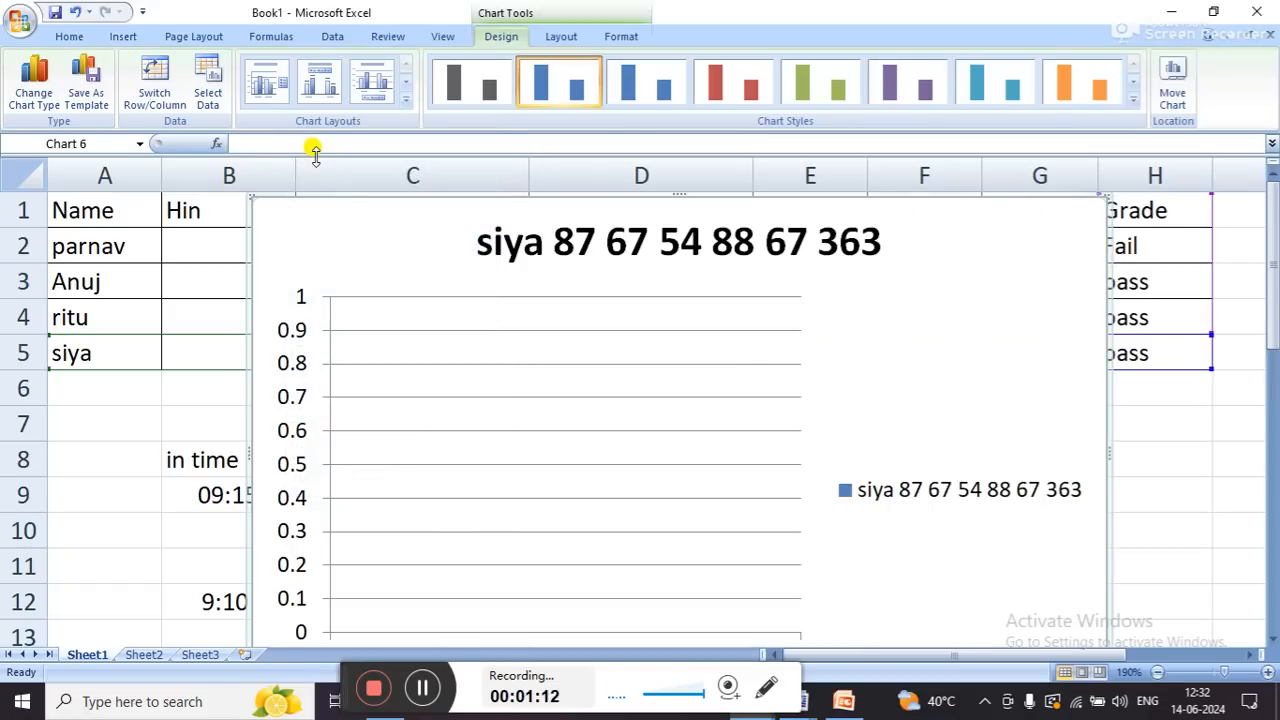
key("Delete")
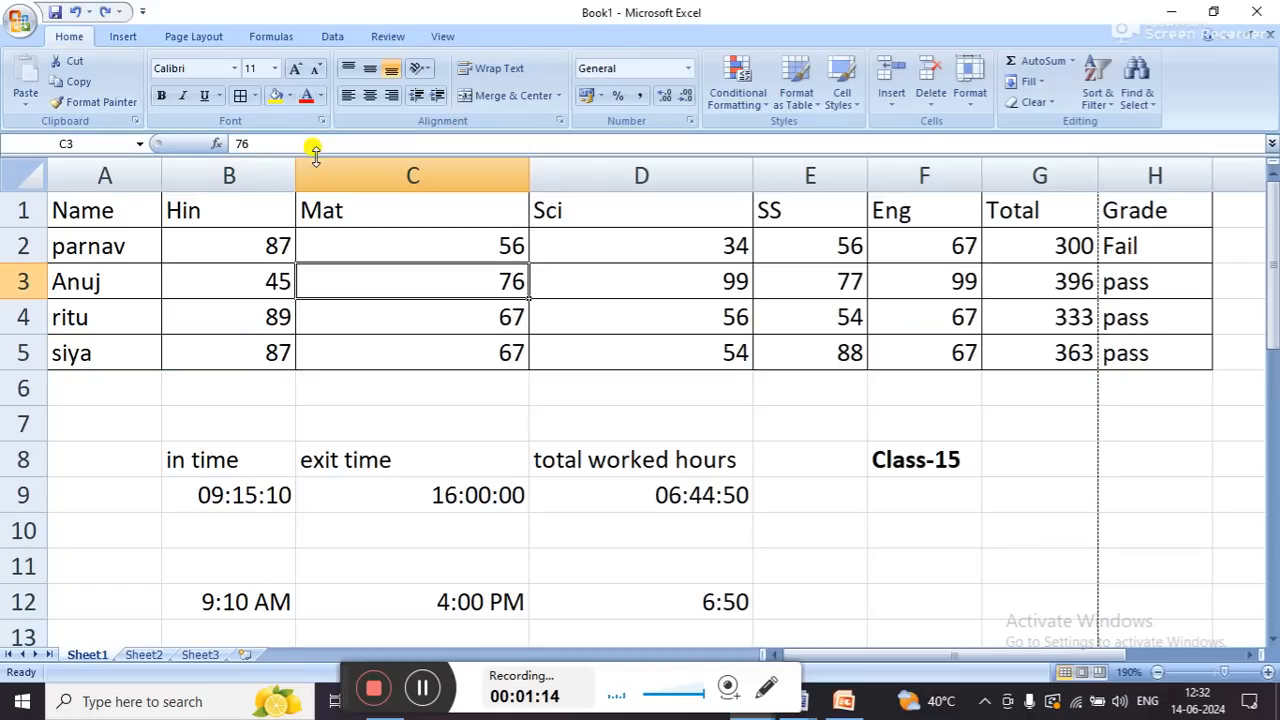
- Remove the Grade column, column H, from the marks table
left_click(708, 276)
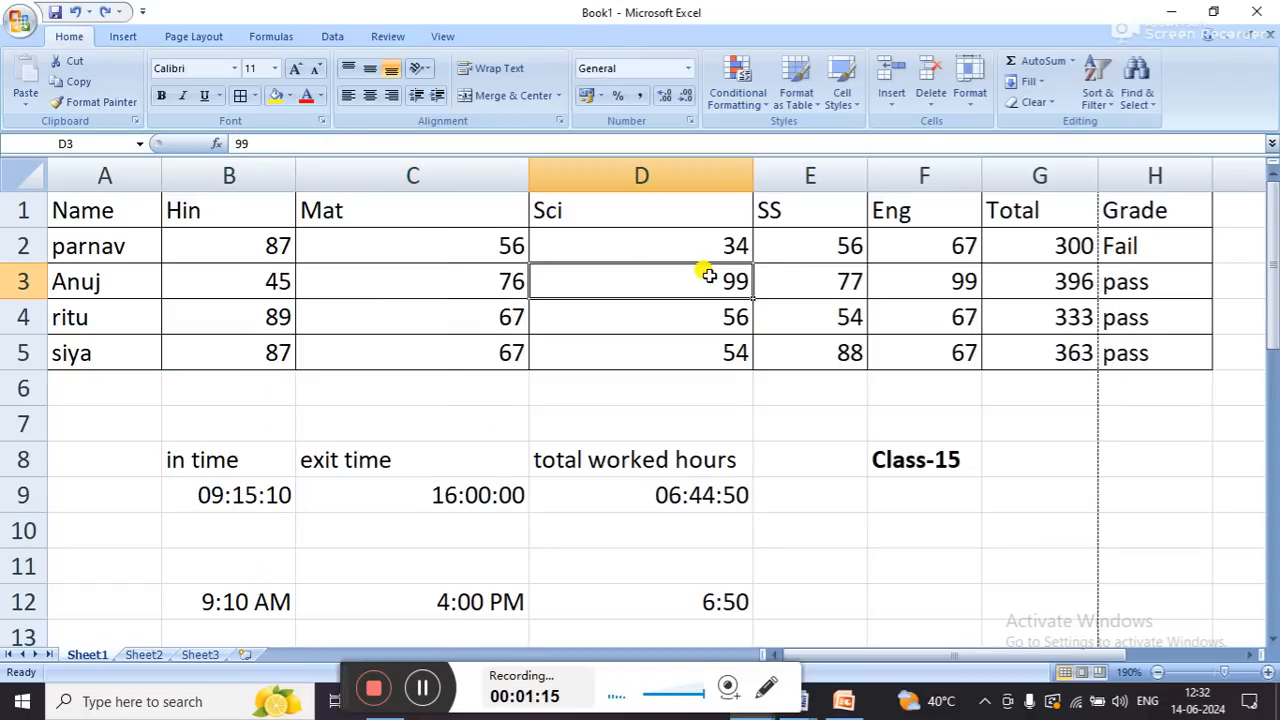
left_click(1163, 177)
key("Delete")
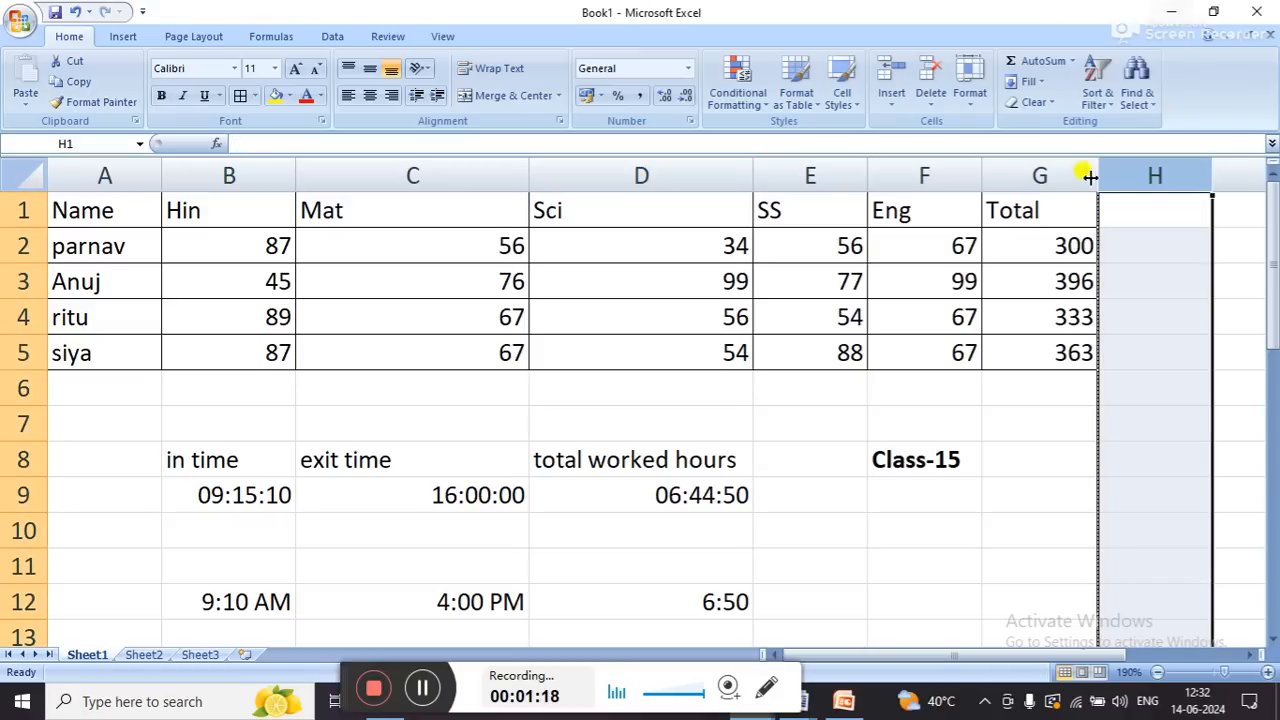
- Try a basic 2-D line chart of the student marks table and delete it
left_click(583, 280)
left_click(443, 267)
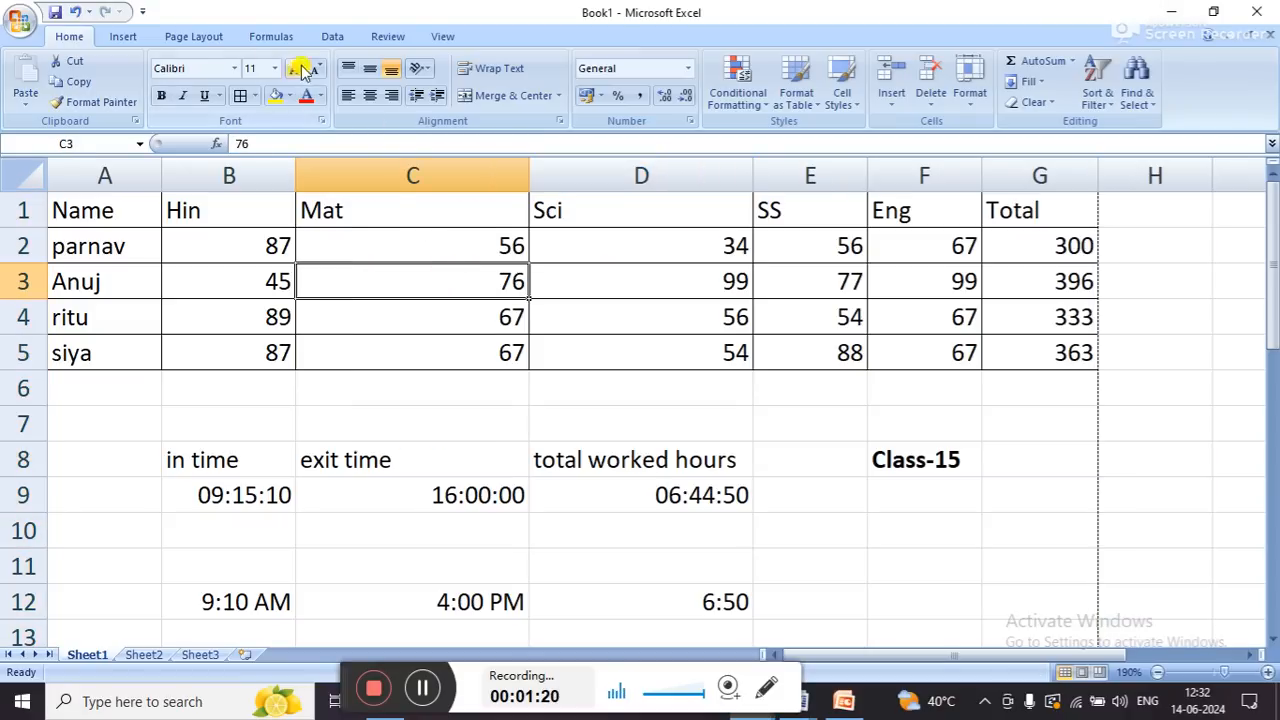
left_click(115, 36)
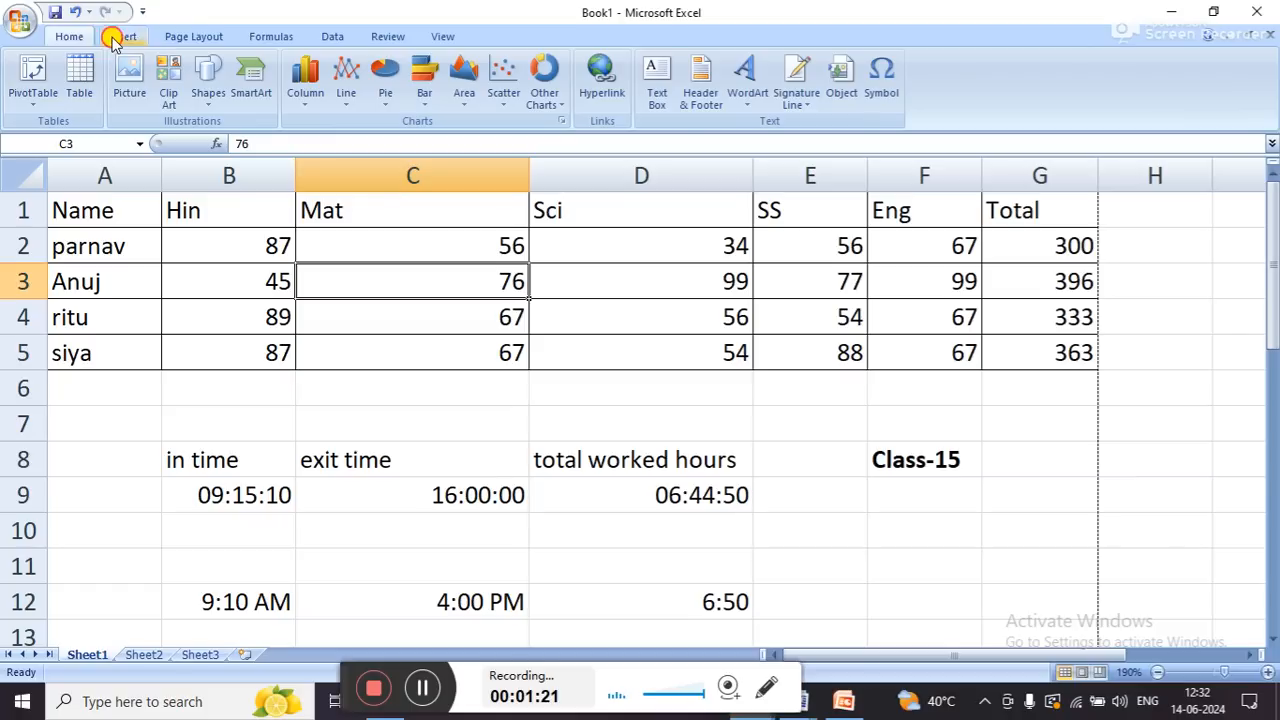
left_click(346, 78)
left_click(352, 155)
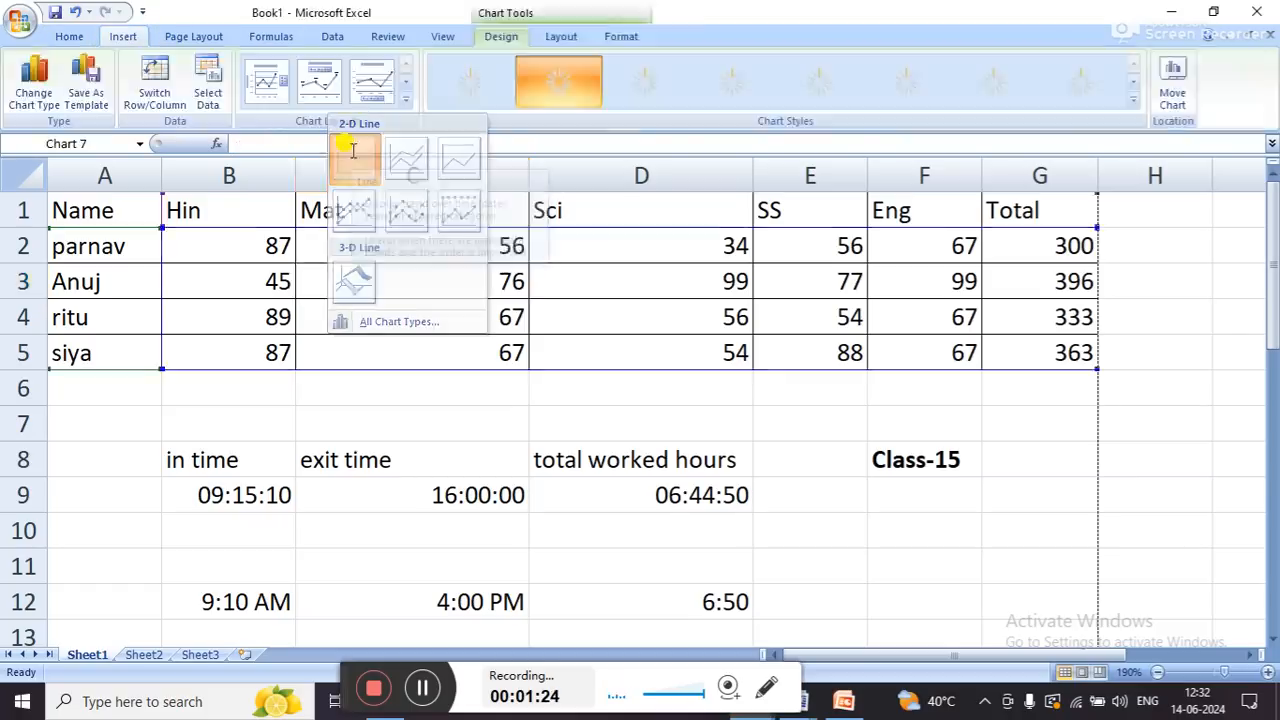
key("Delete")
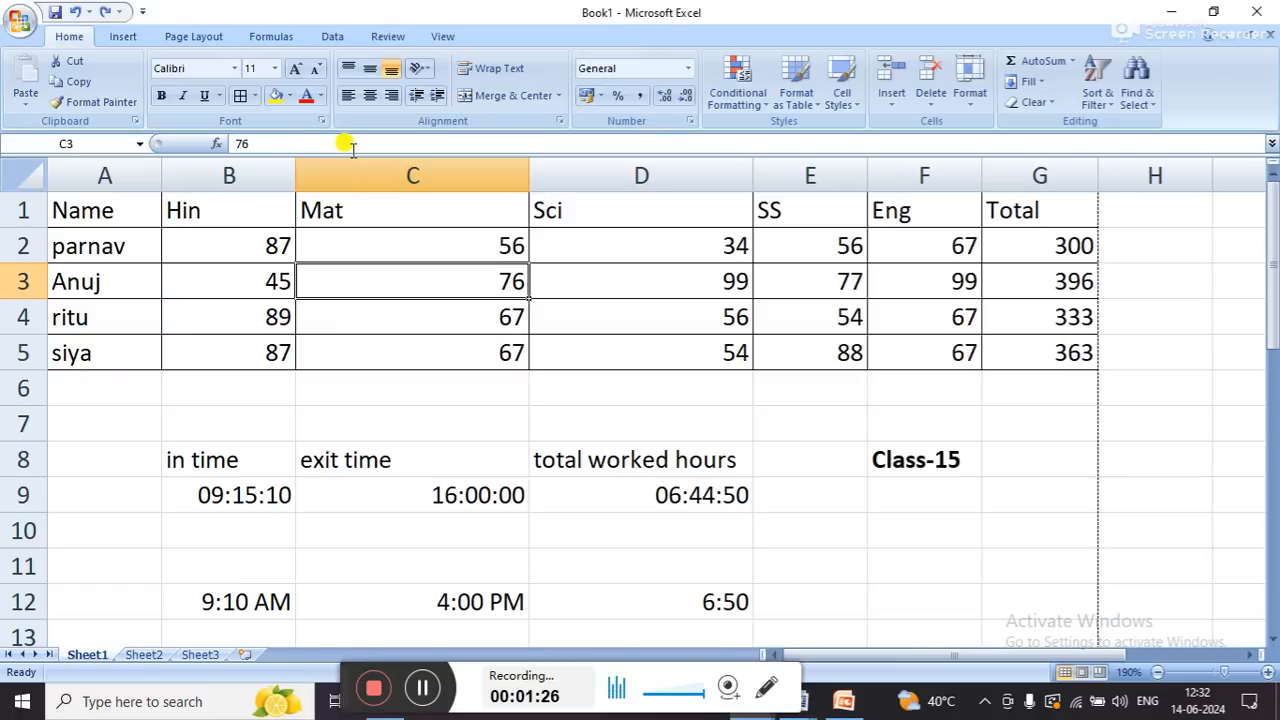
- Try a 2-D clustered bar chart of the student marks table and delete it
left_click(123, 36)
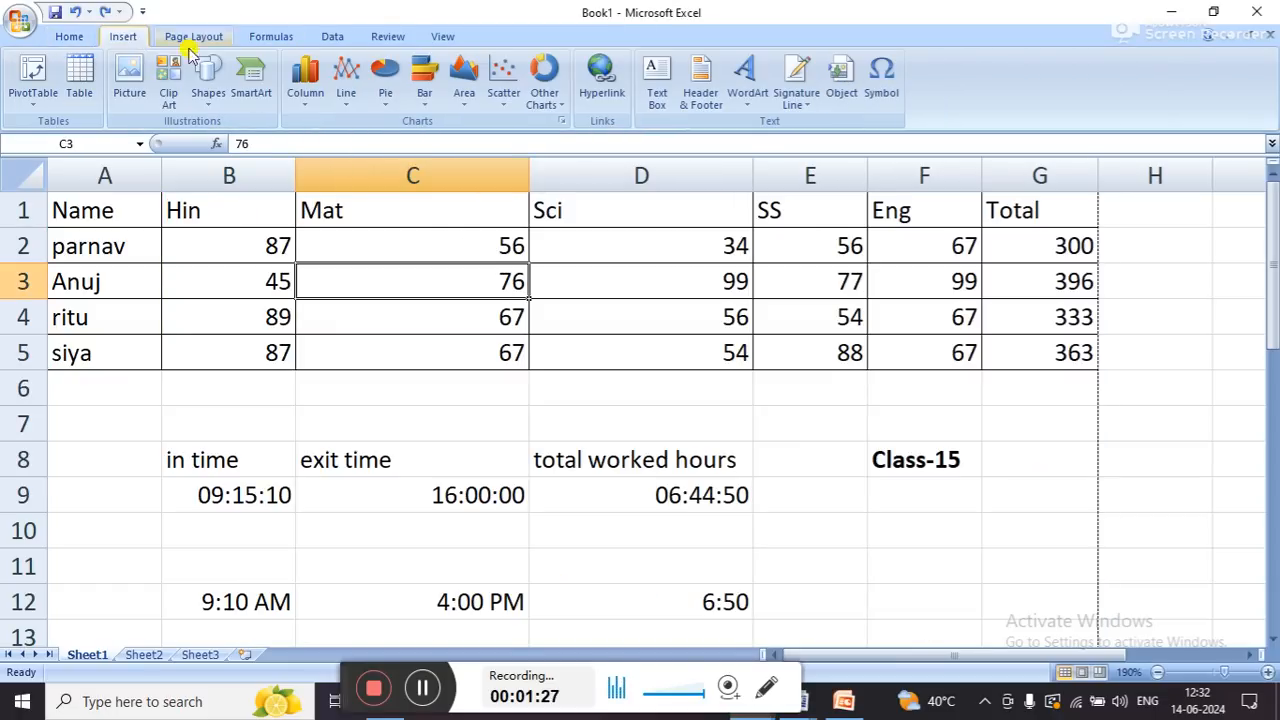
left_click(424, 78)
left_click(432, 155)
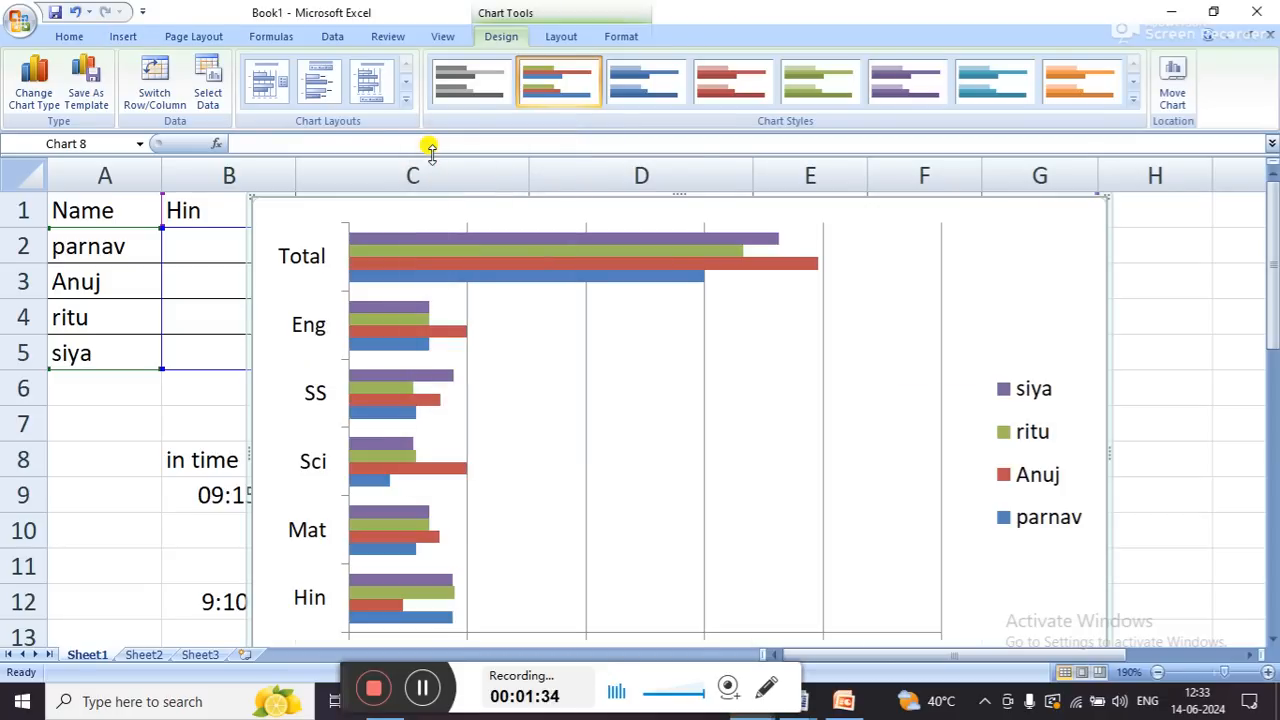
key("Delete")
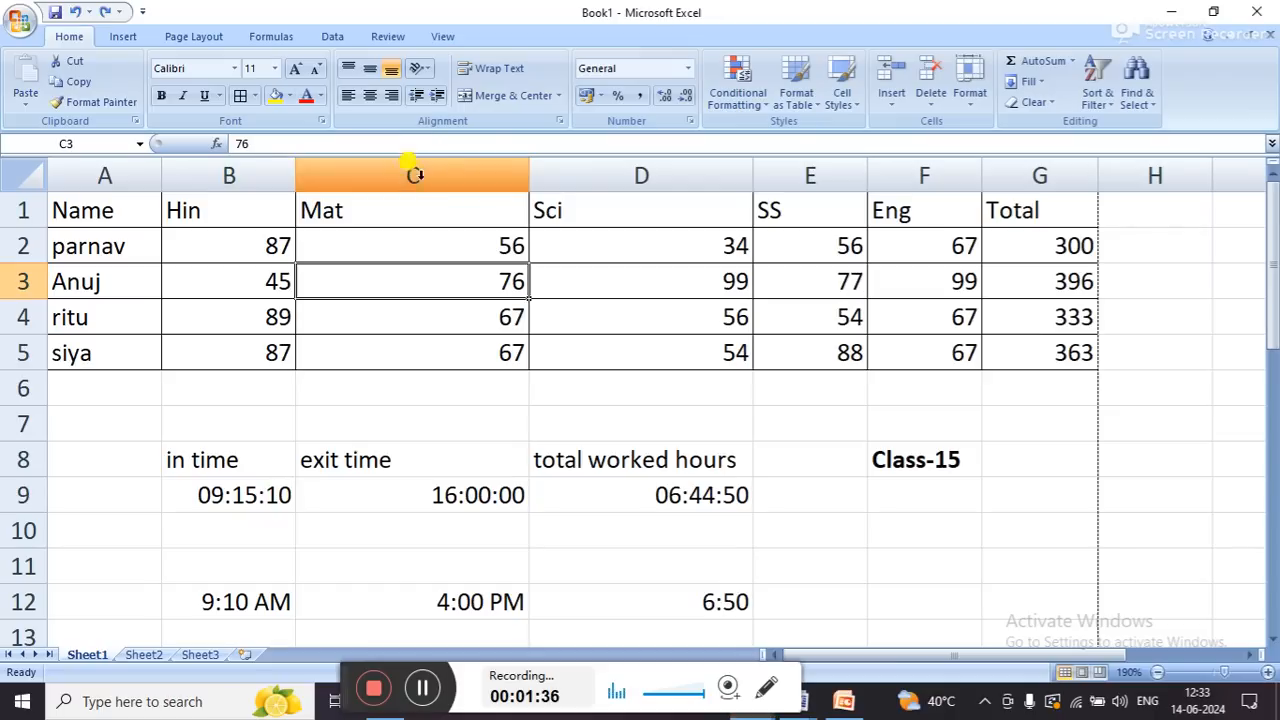
- Insert a 2-D clustered column chart of the student marks table and reposition it over the table's Mat to Total columns
left_click(123, 36)
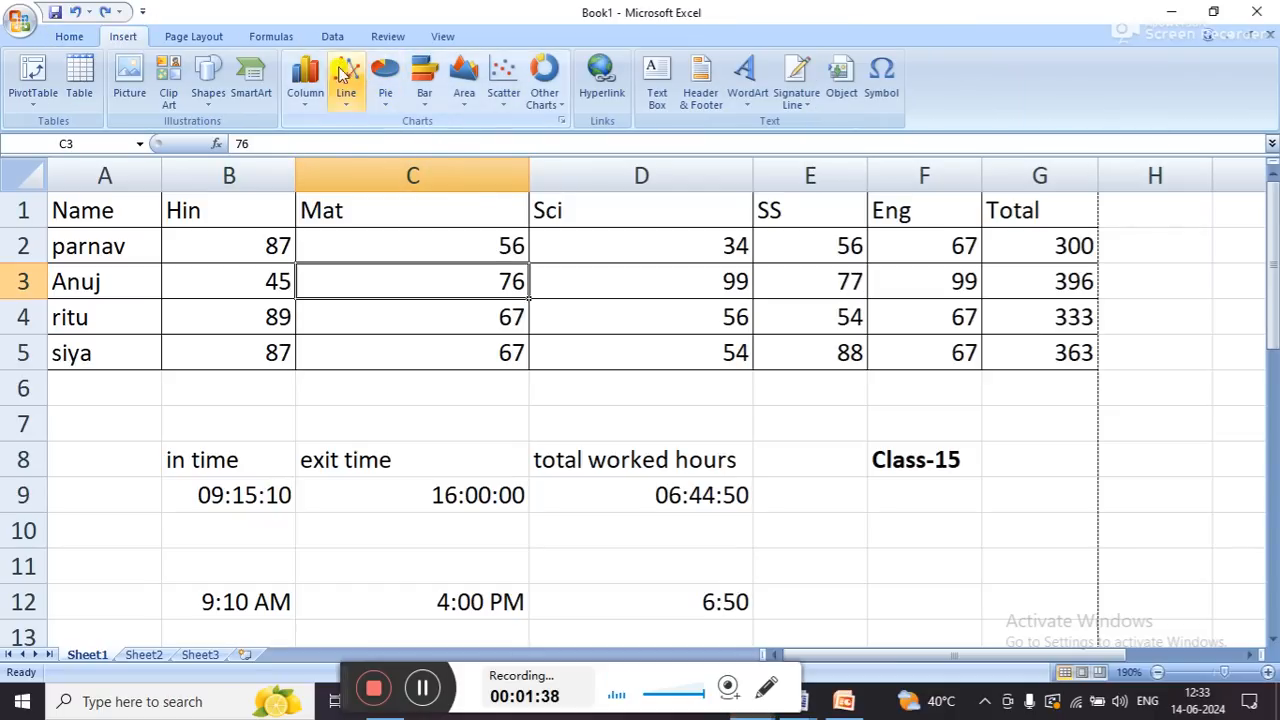
left_click(312, 80)
left_click(312, 157)
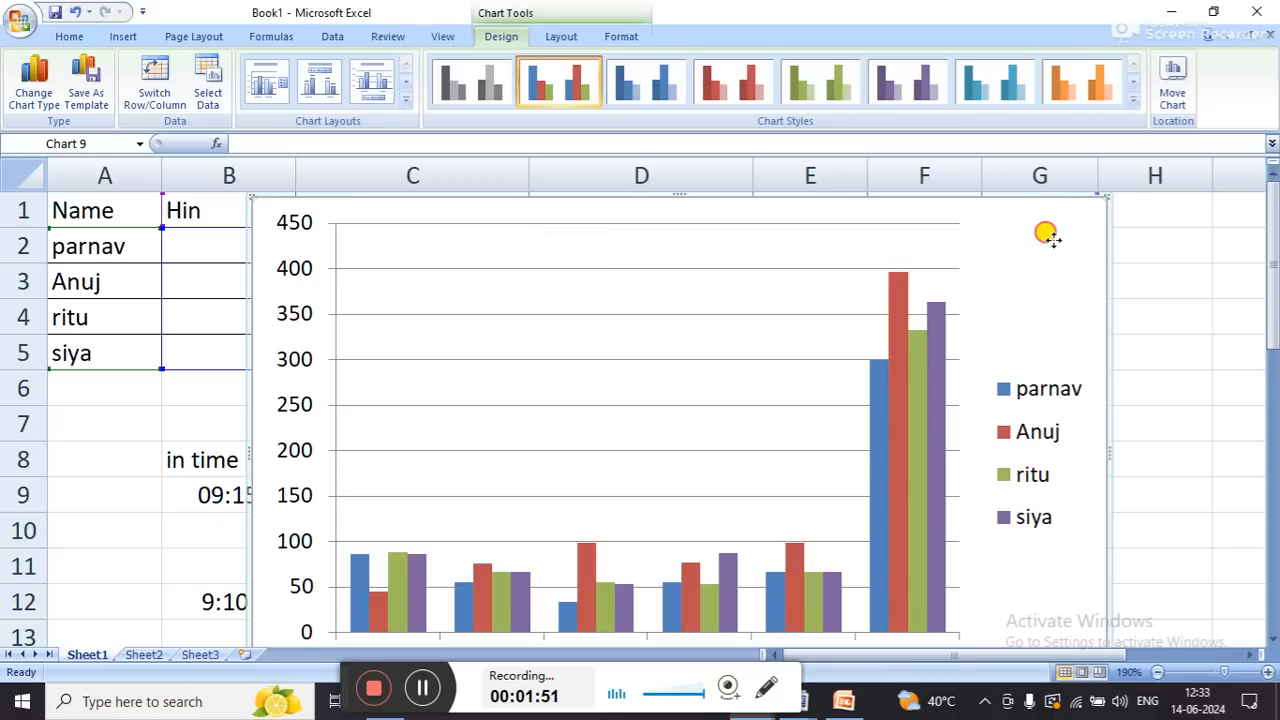
left_click_drag(1045, 234, 860, 430)
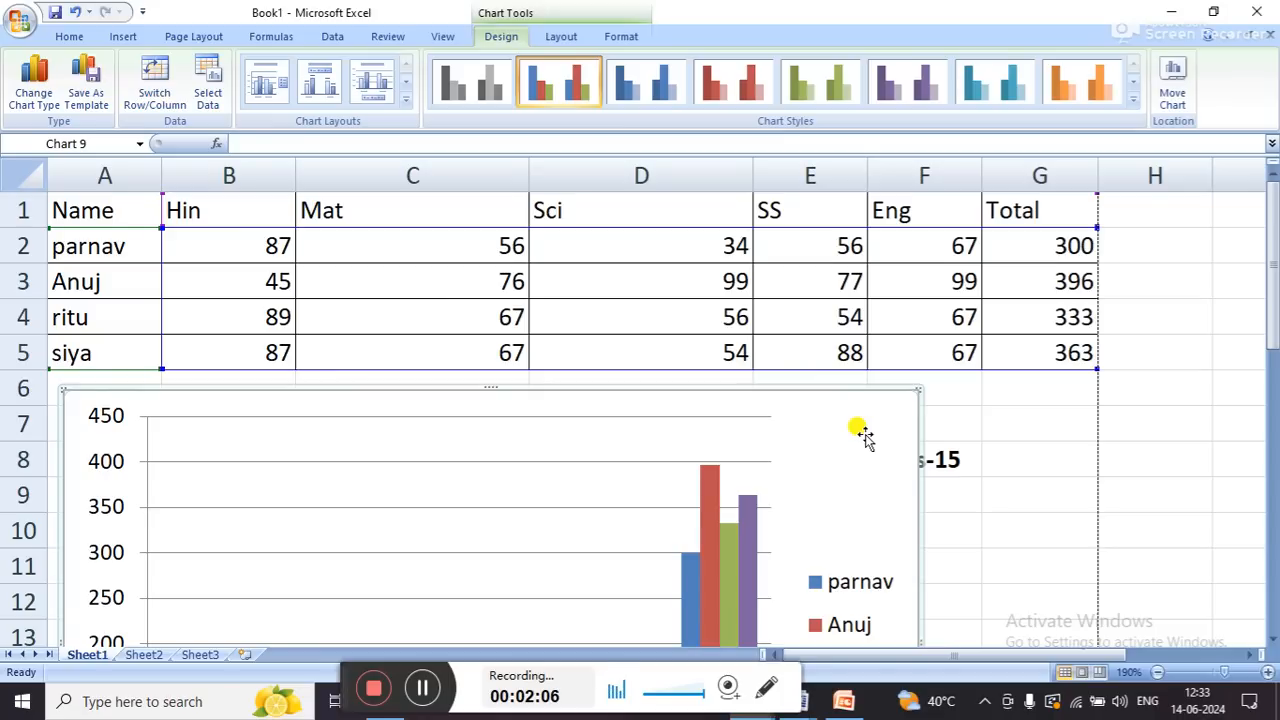
left_click_drag(860, 432, 1128, 252)
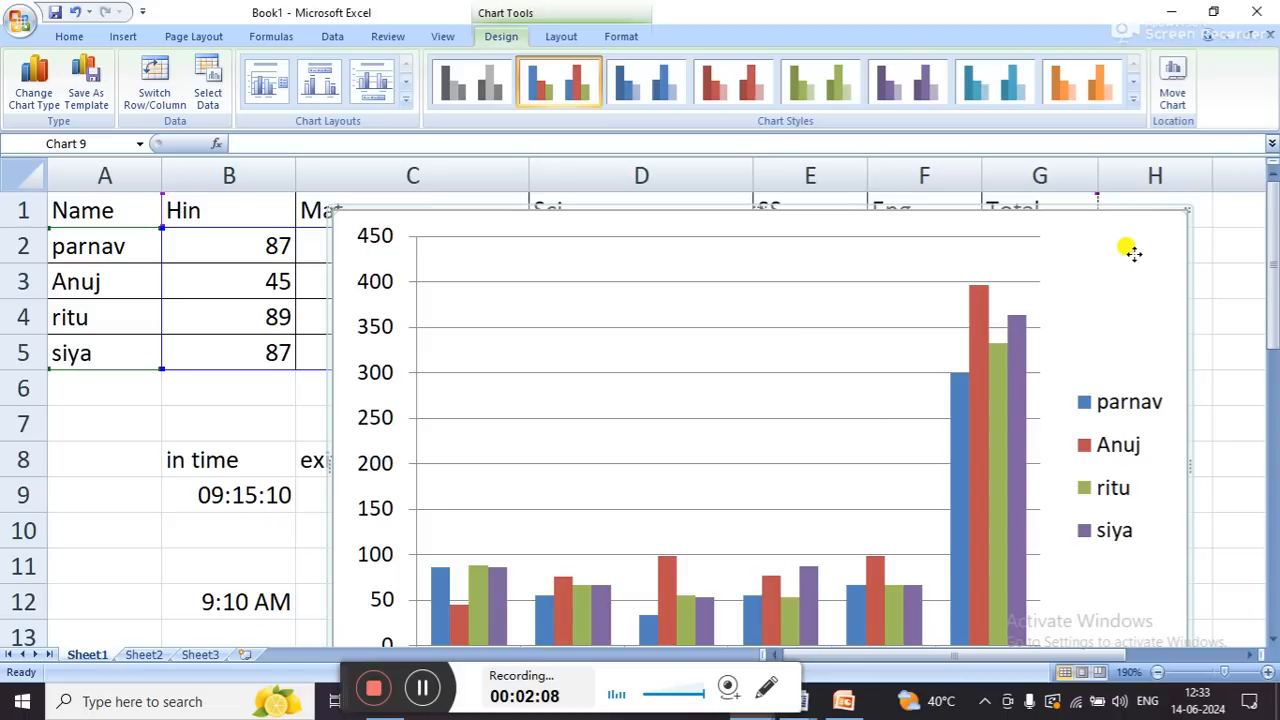
- Preview the printed page with the chart overlapping the marks table, and return to the worksheet
left_click(105, 456)
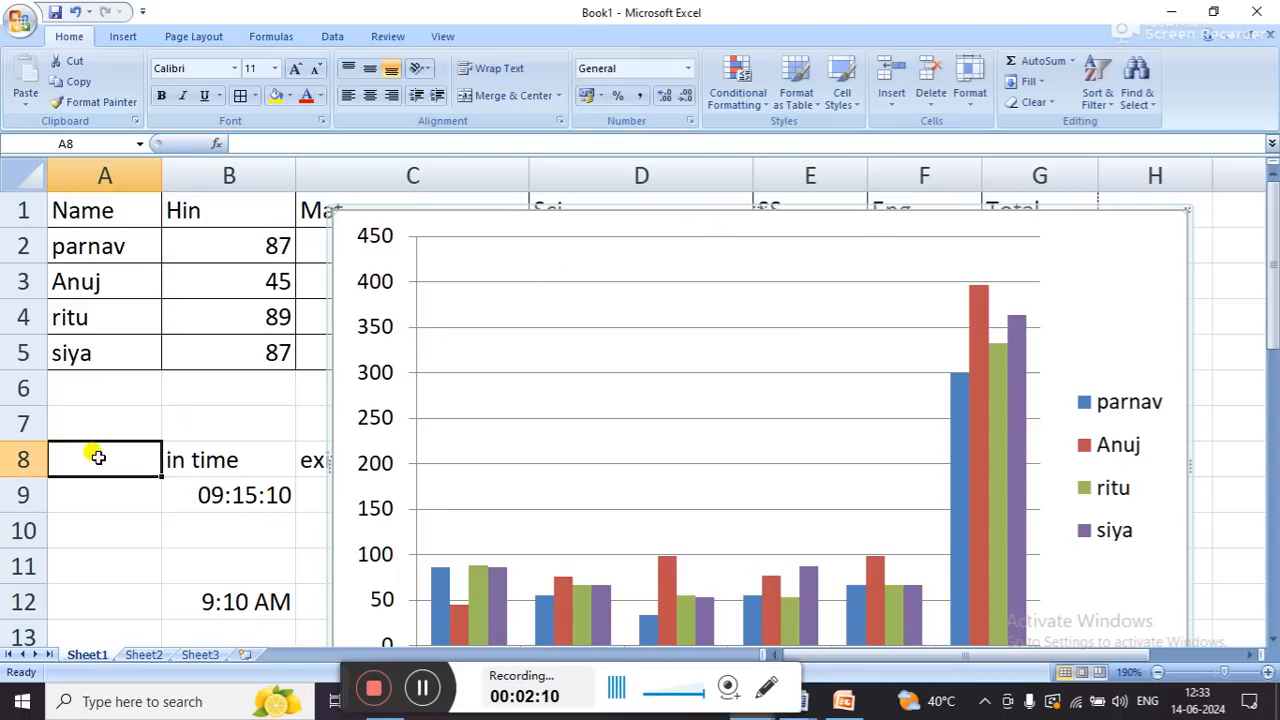
key("ctrl+F2")
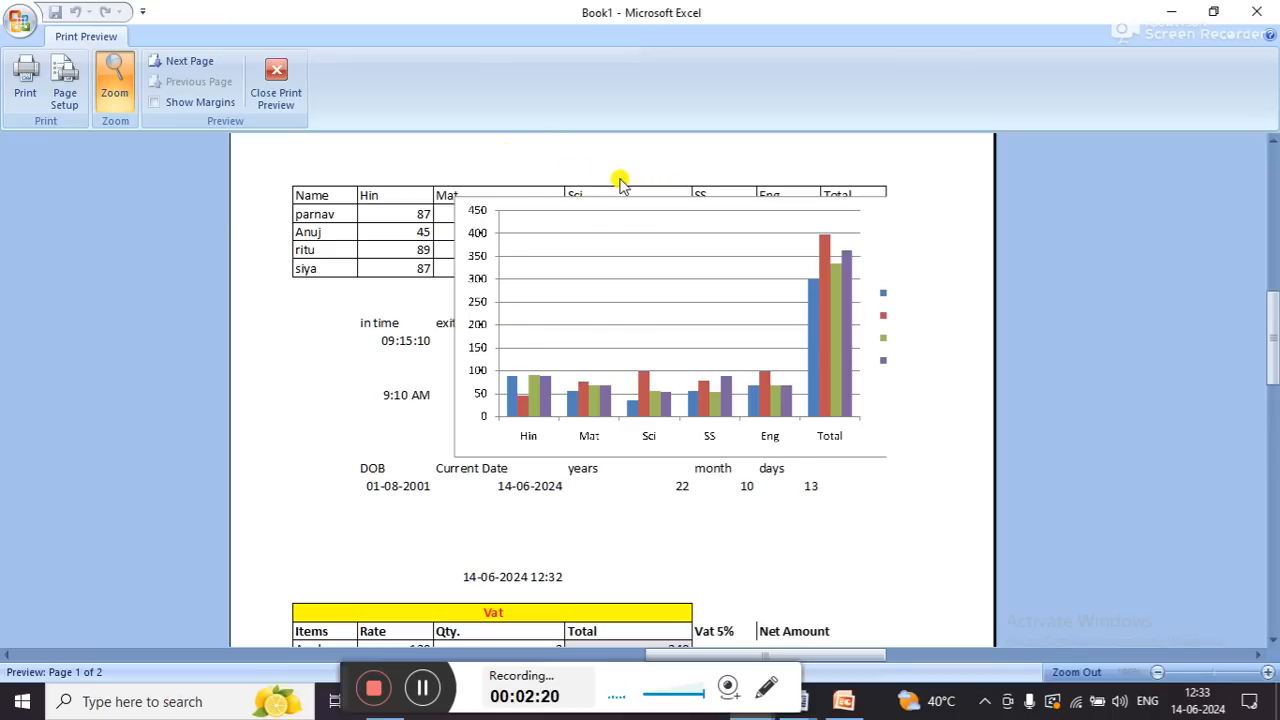
key("Escape")
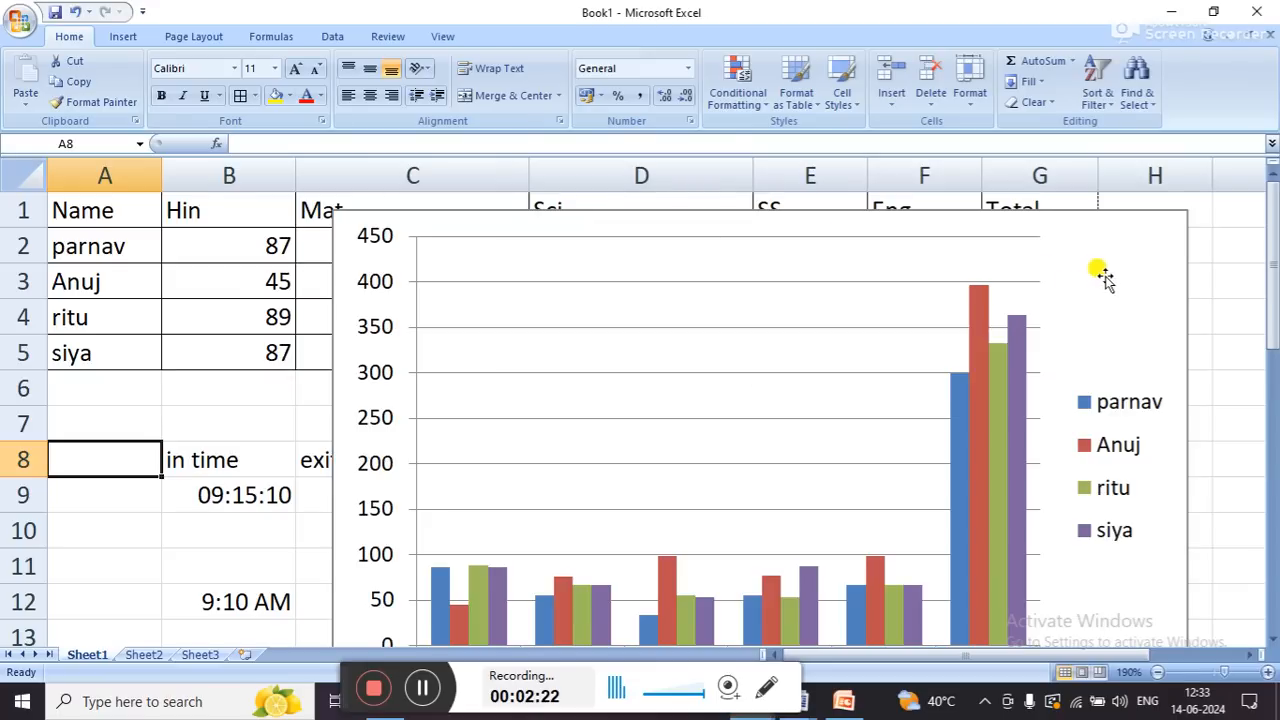
- Move the column chart below the marks table so it starts around row 7 in column A
left_click(1100, 265)
left_click_drag(1100, 265, 838, 463)
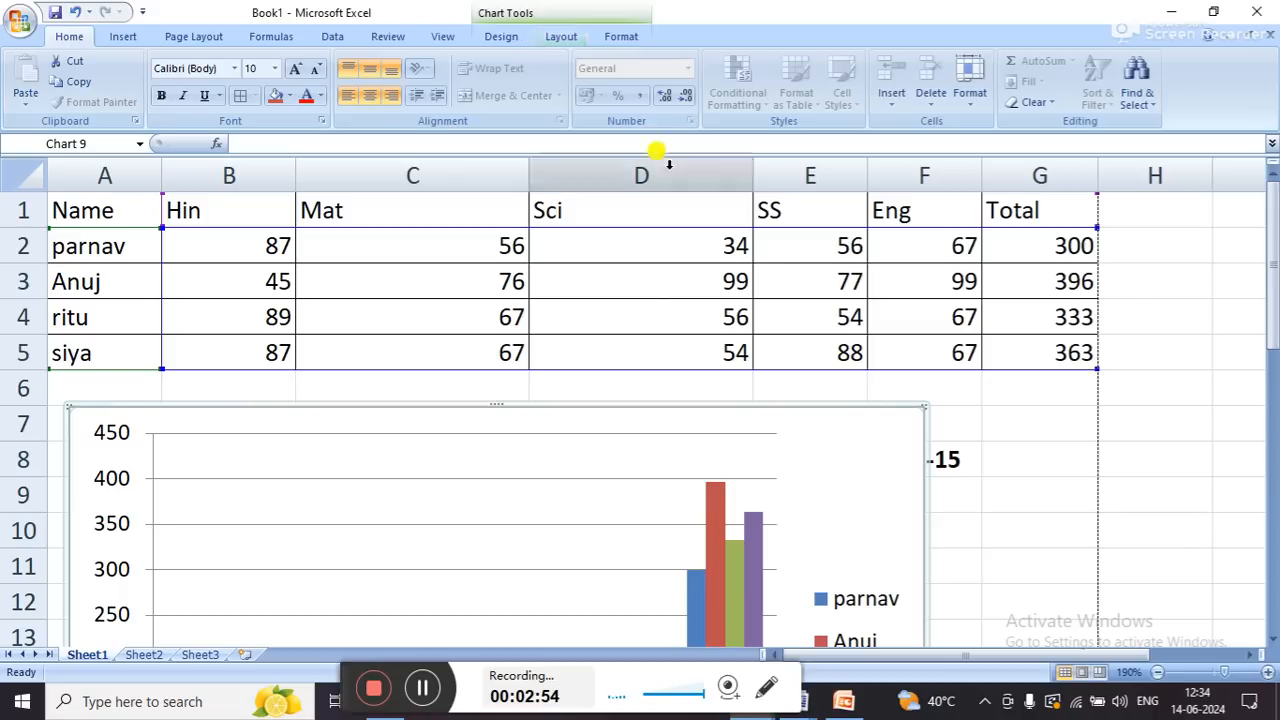
left_click(820, 281)
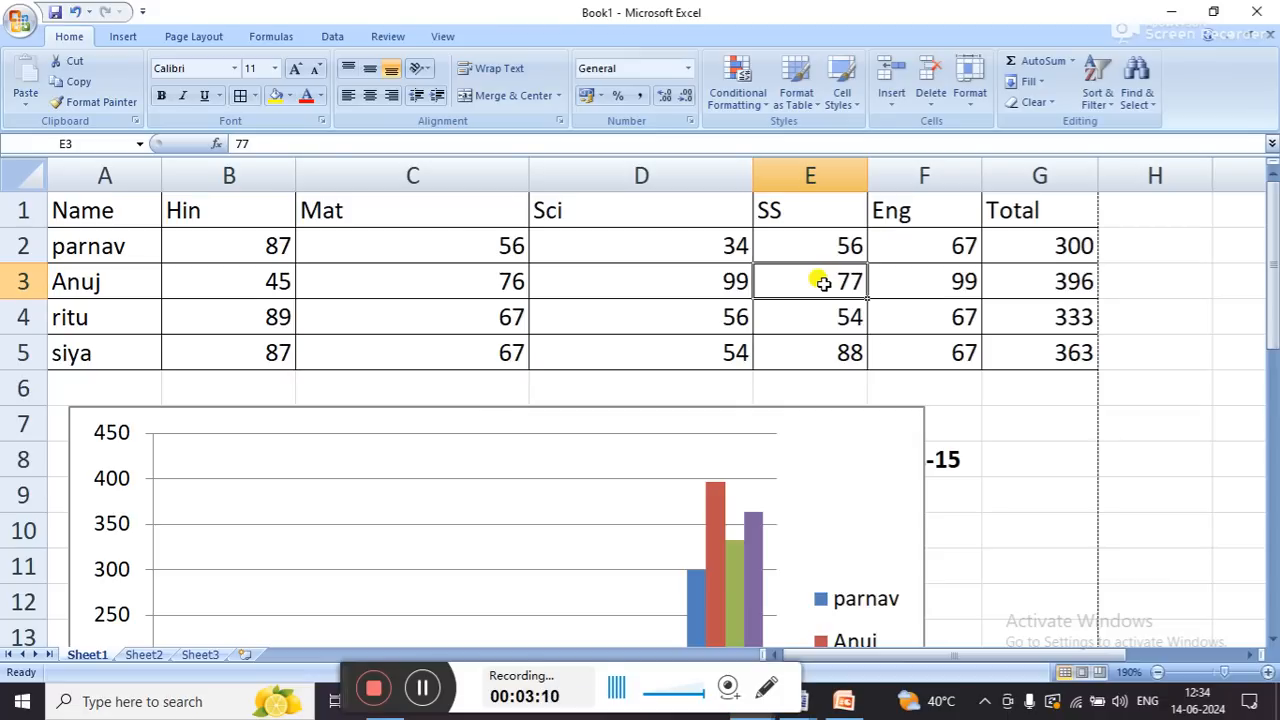
scroll(914, 395, "down", 1)
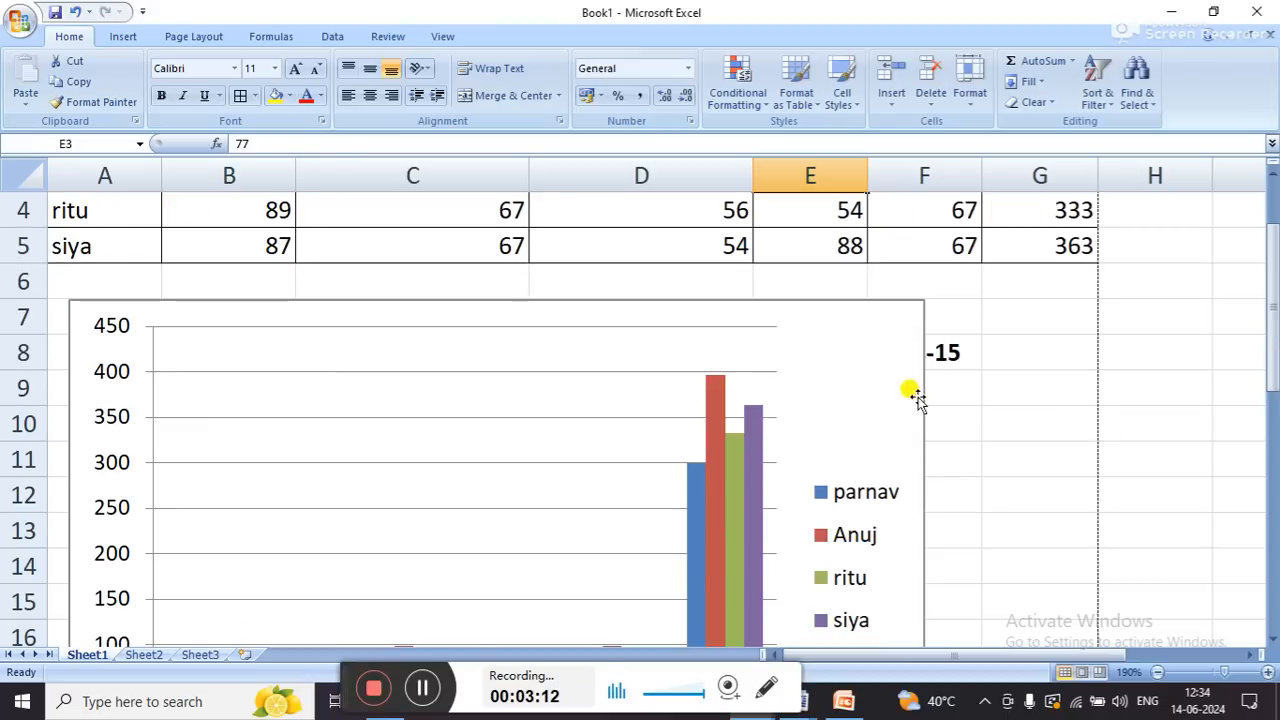
- Examine the column chart's legend entries and the available legend placement options
left_click(889, 362)
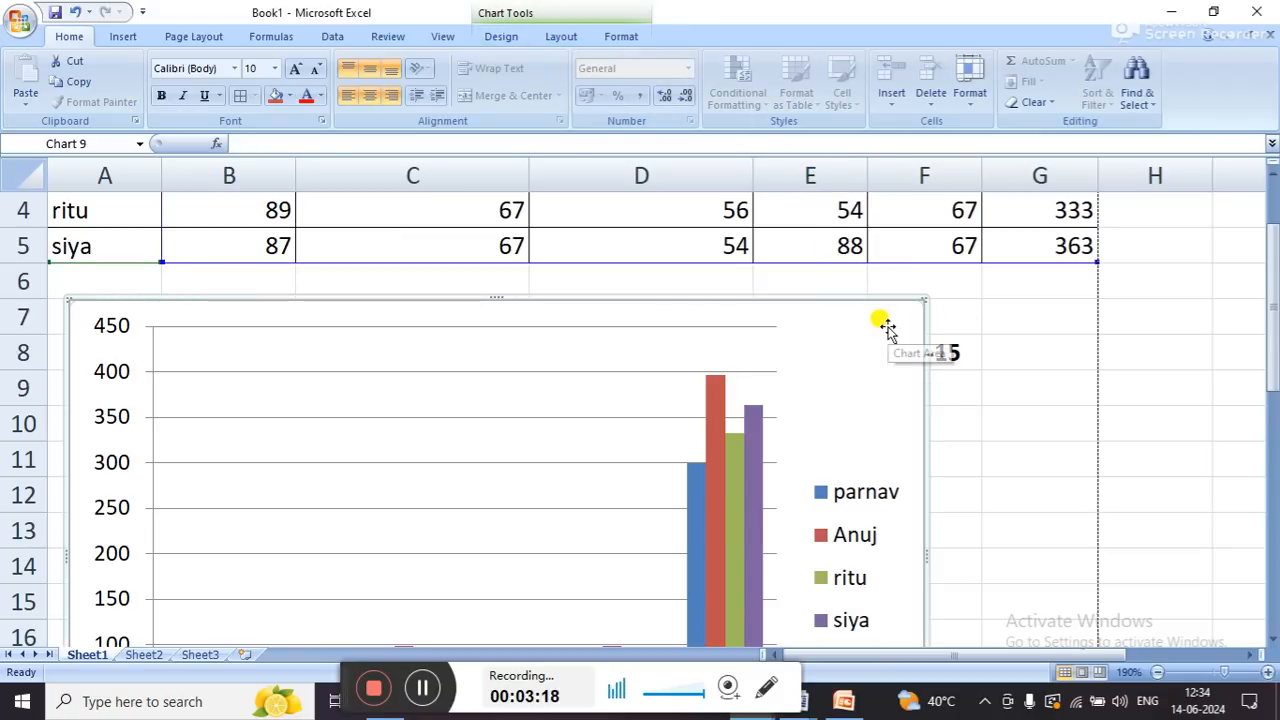
left_click(561, 38)
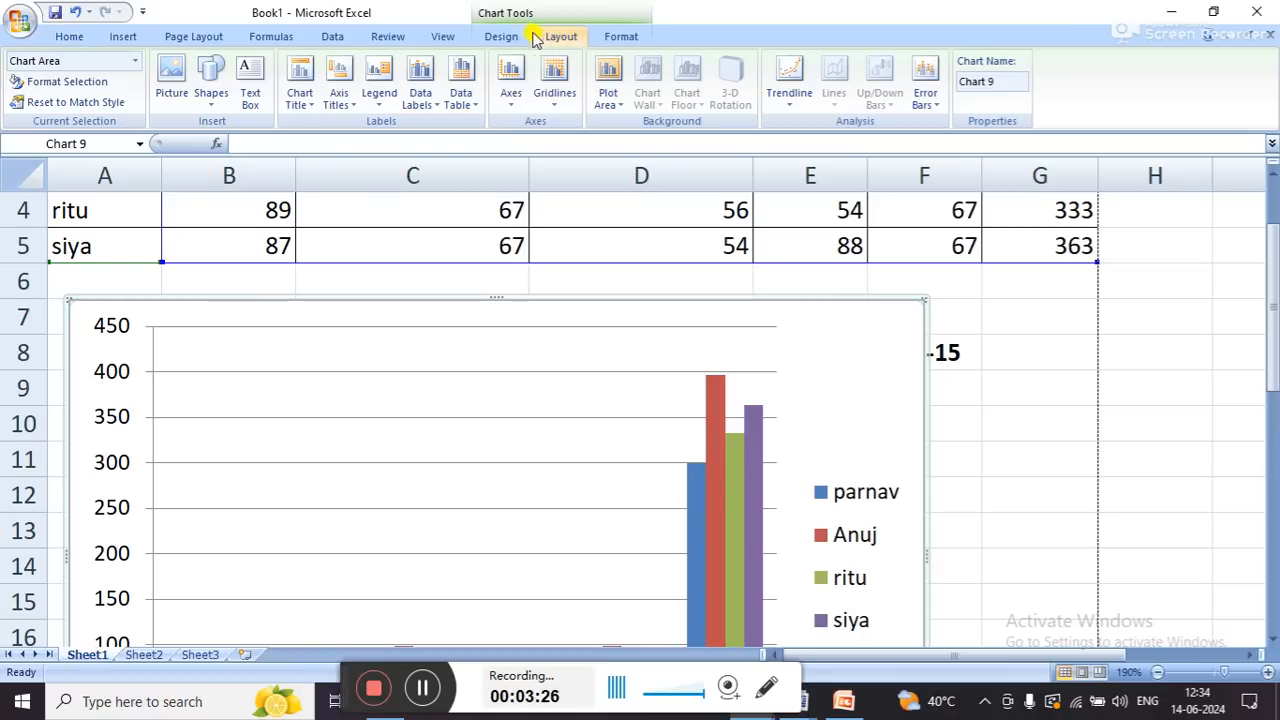
left_click(381, 100)
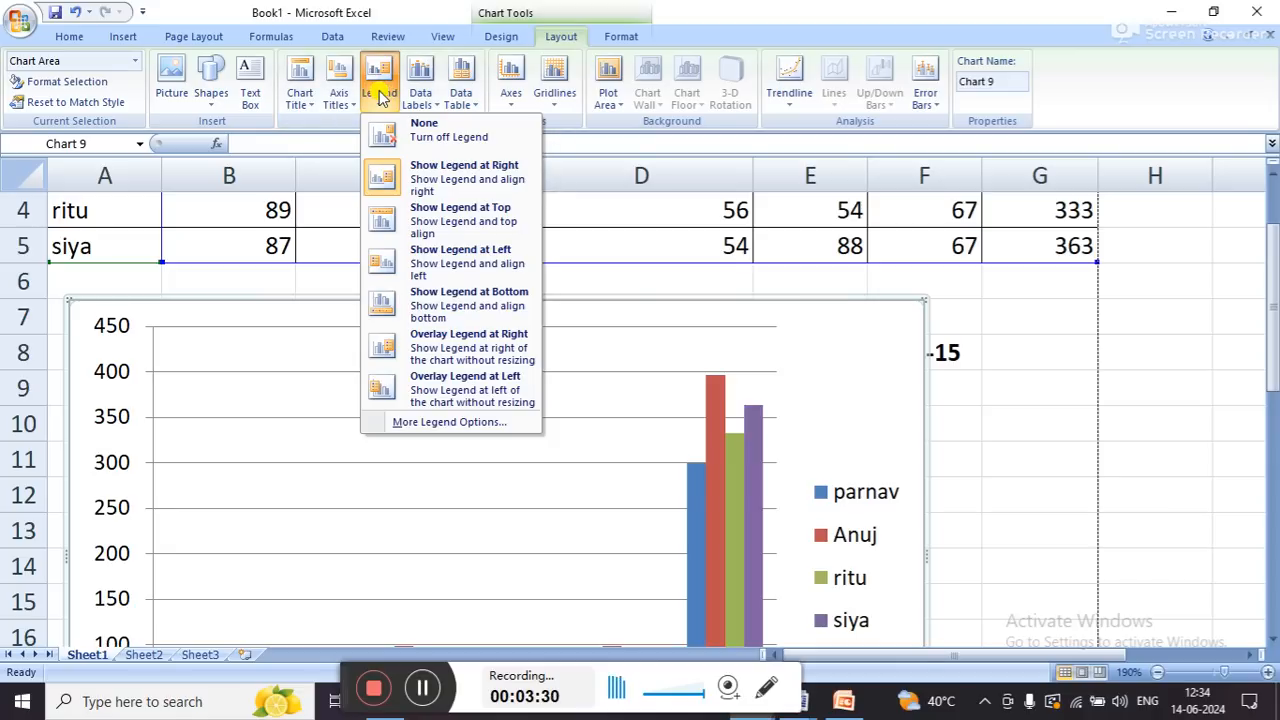
left_click(379, 90)
scroll(572, 254, "down", 1)
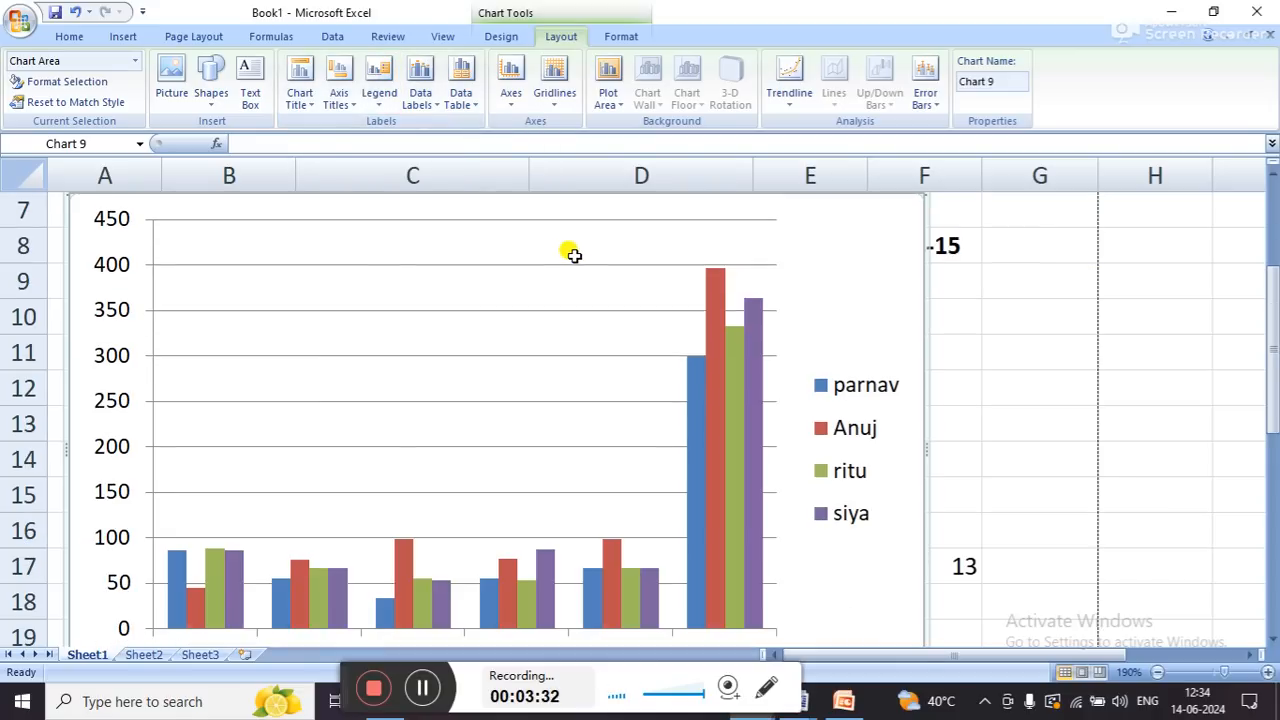
scroll(574, 257, "down", 1, "ctrl")
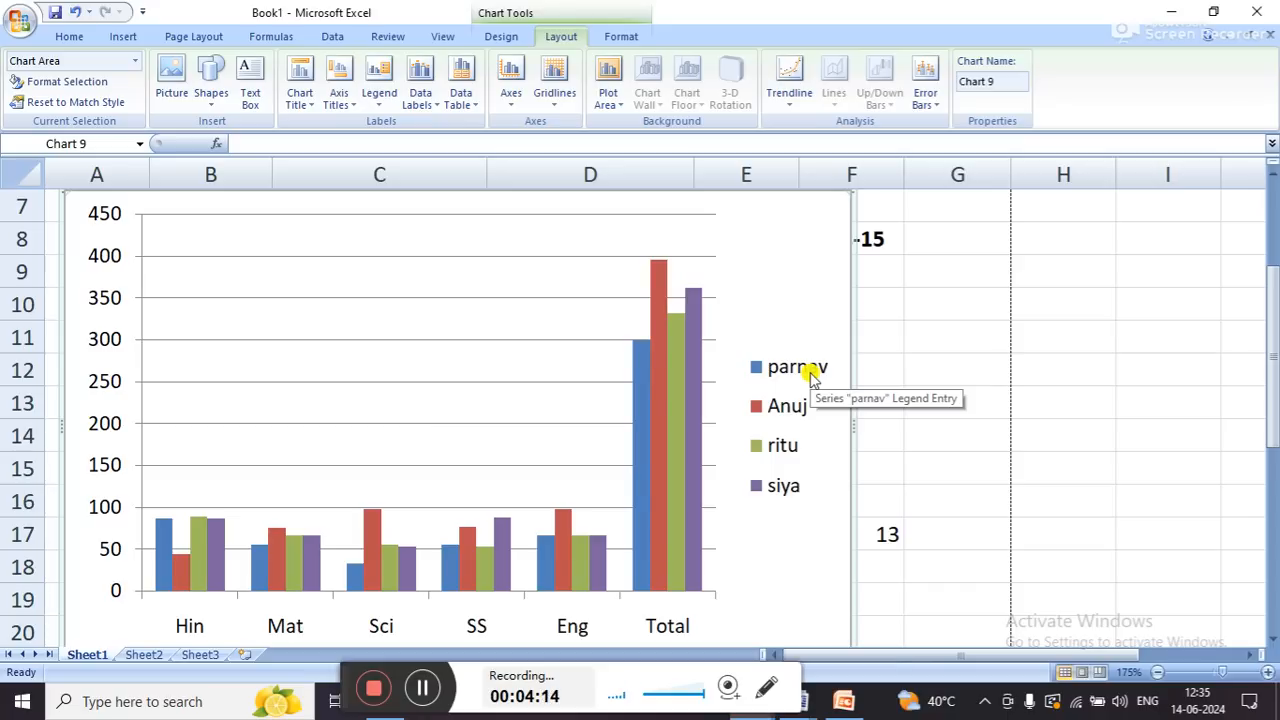
left_click(379, 75)
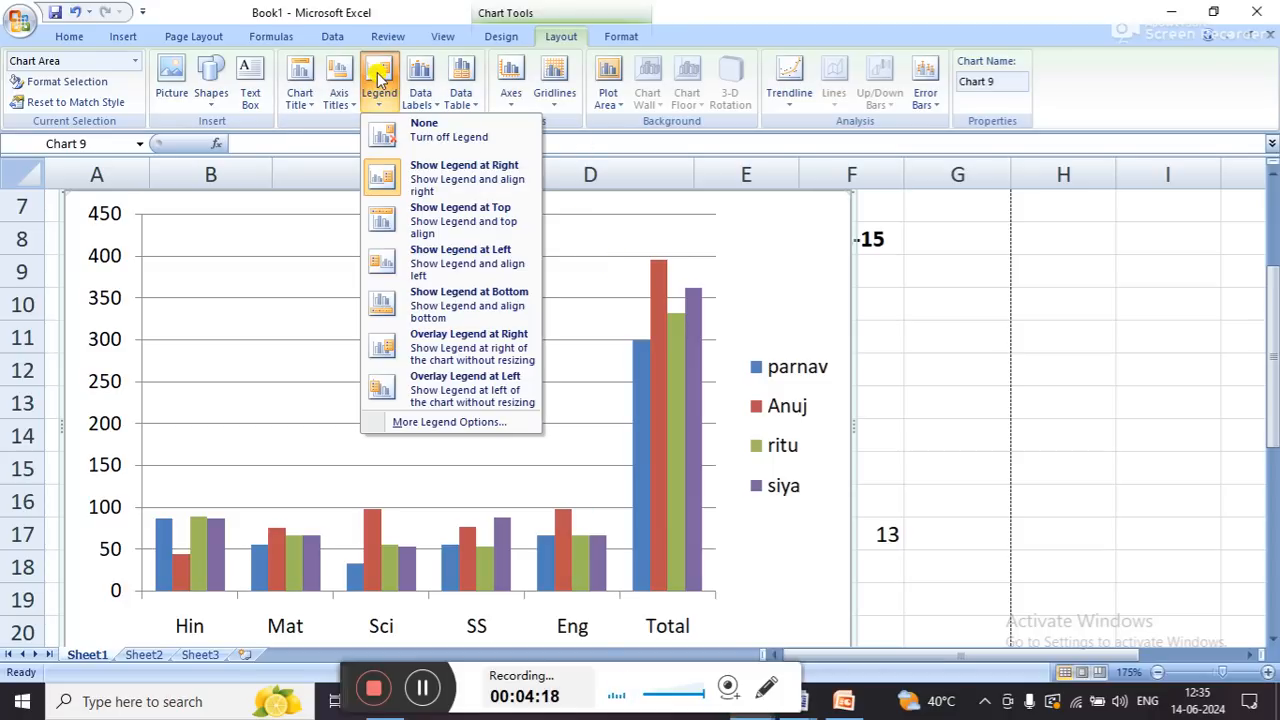
left_click(556, 42)
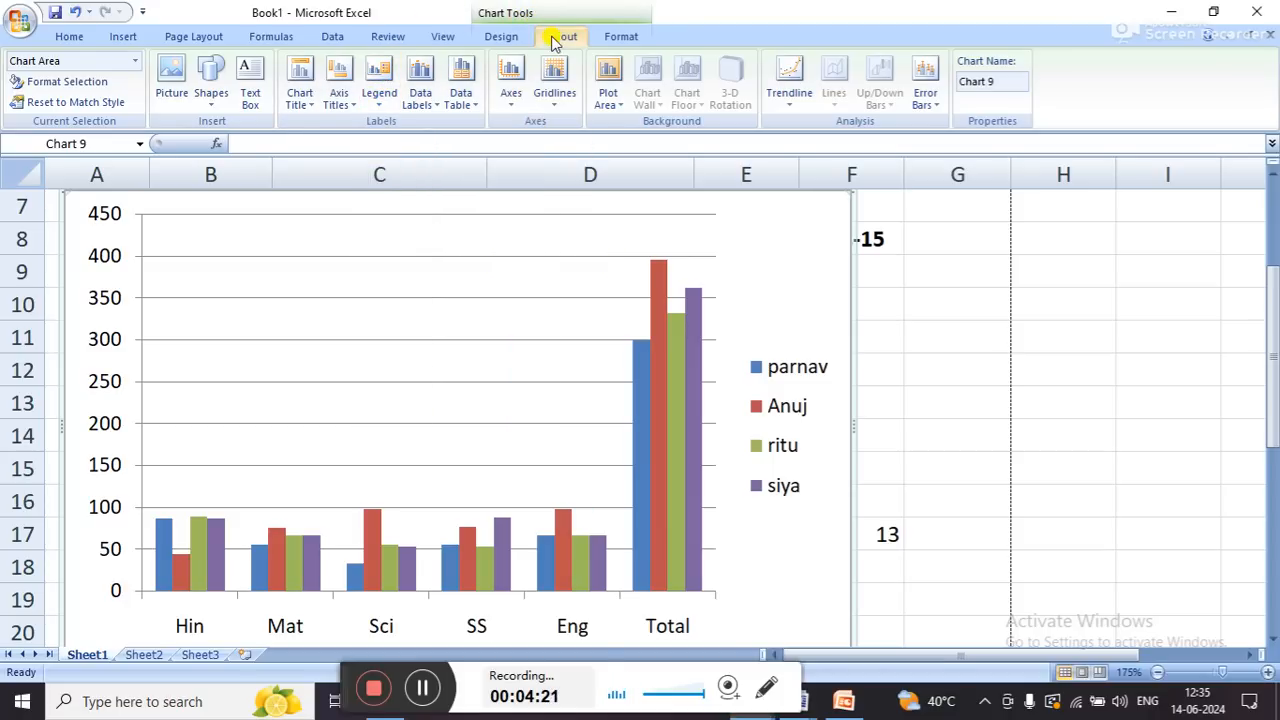
- Show the chart's legend at the top, and switch it to Show Legend at Bottom
left_click(375, 98)
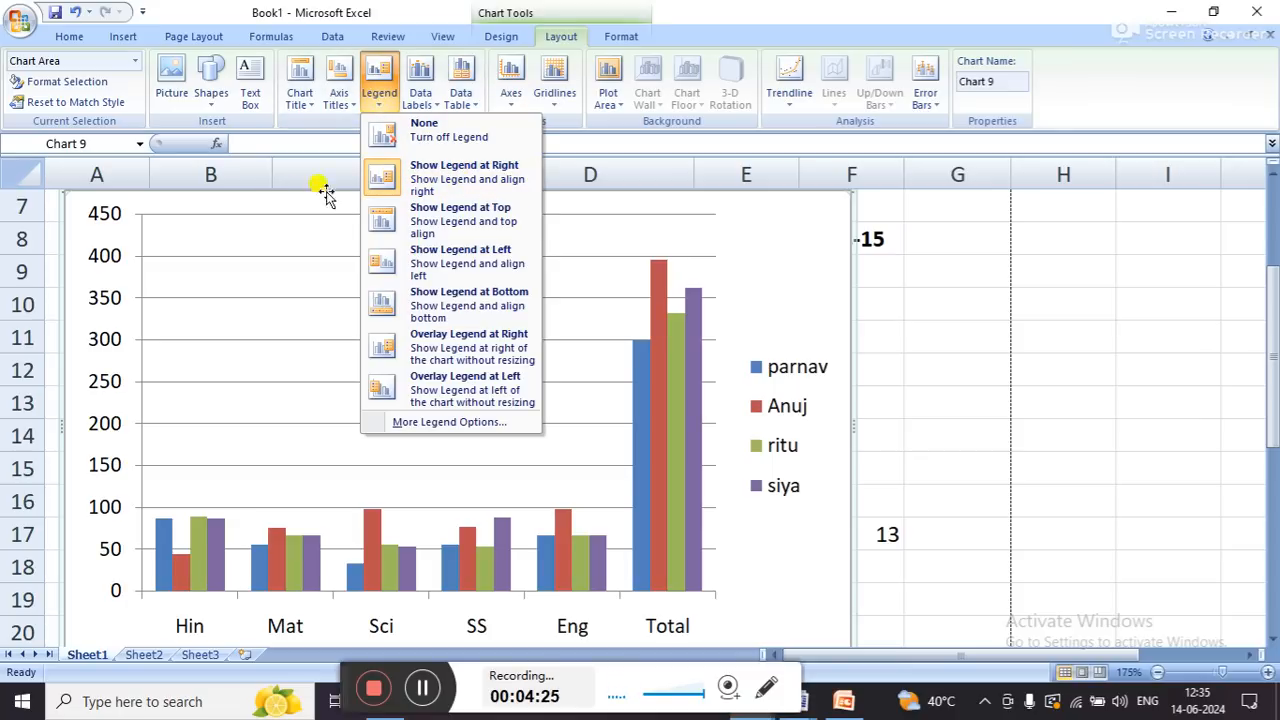
left_click(445, 207)
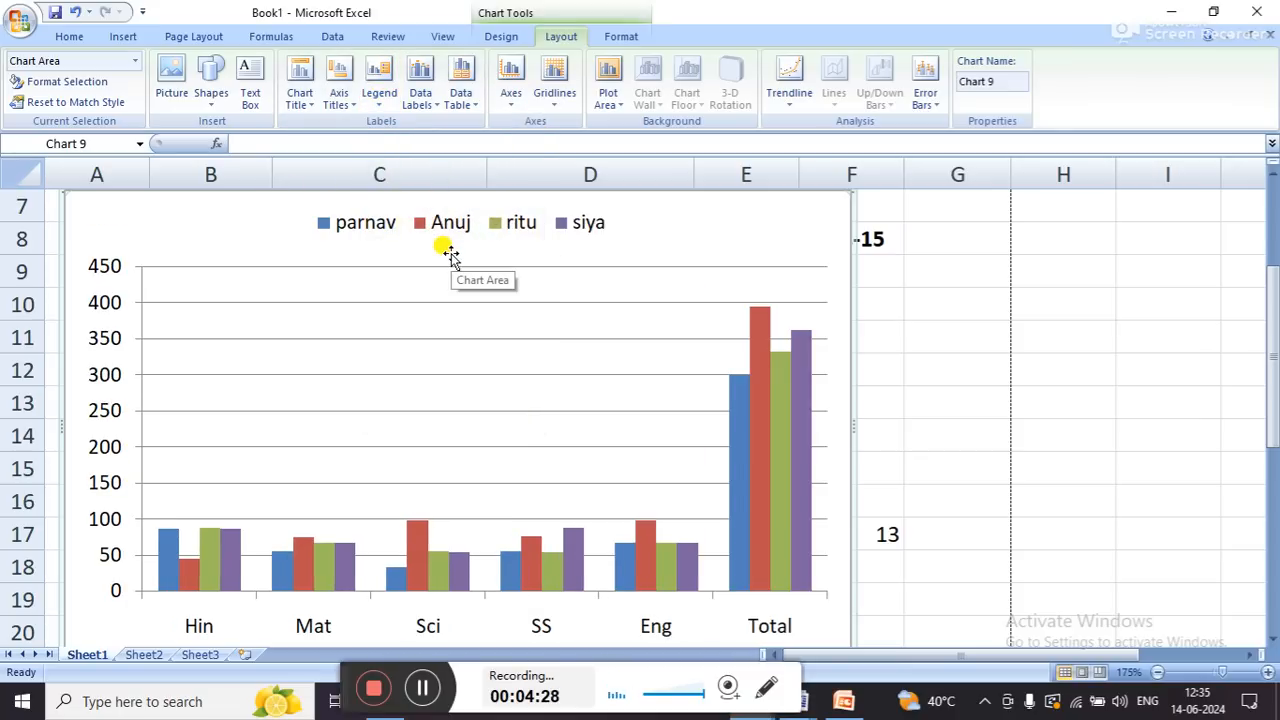
left_click(390, 100)
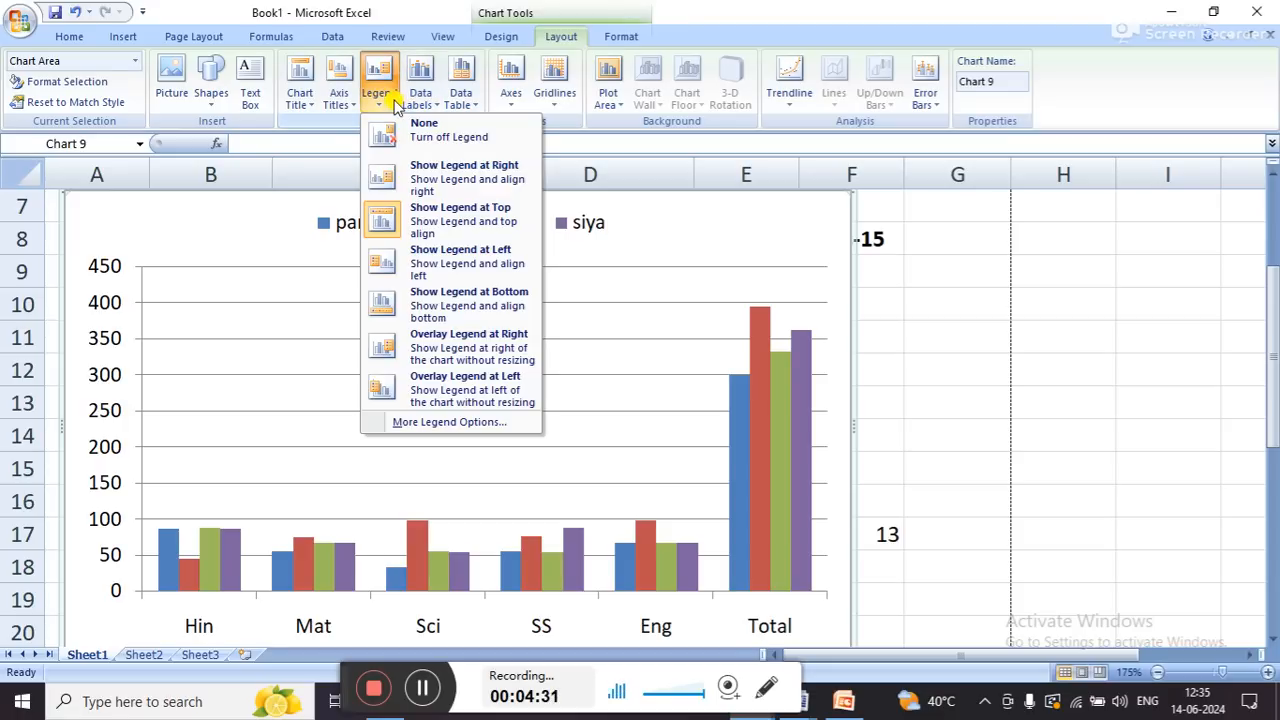
left_click(469, 305)
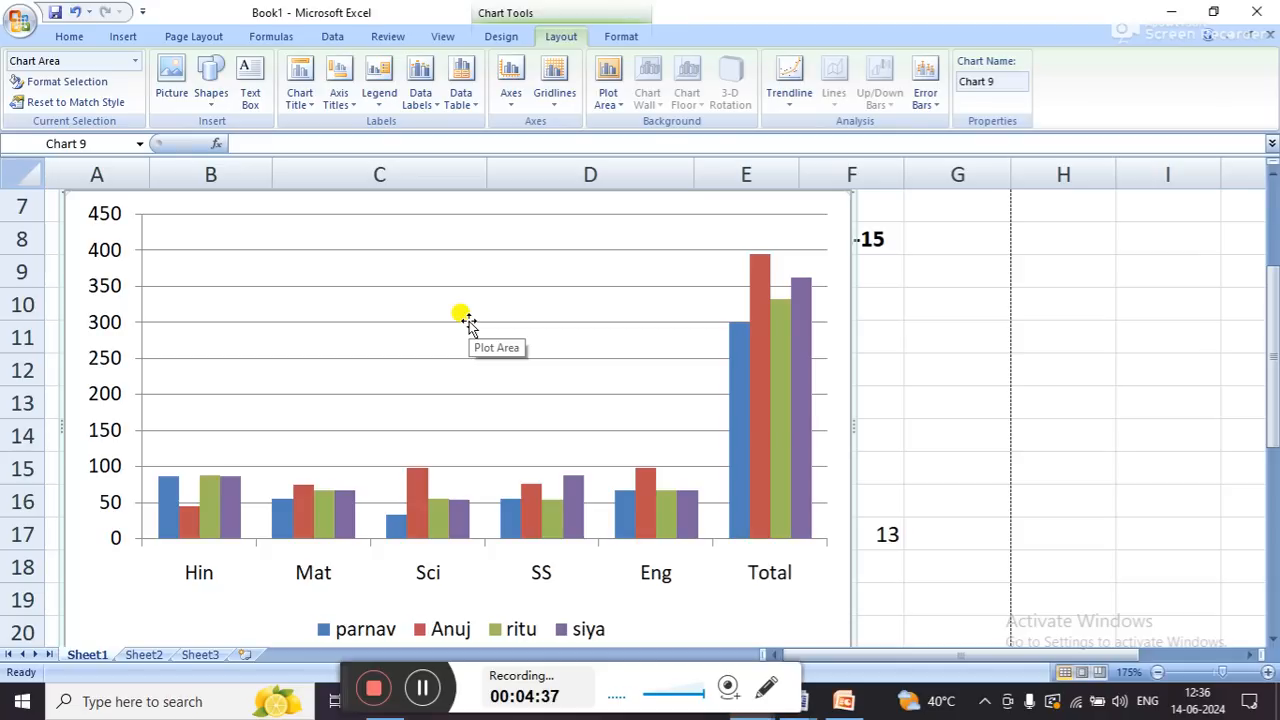
- Turn off the column chart's legend, and undo this and the earlier legend placement changes
left_click(374, 88)
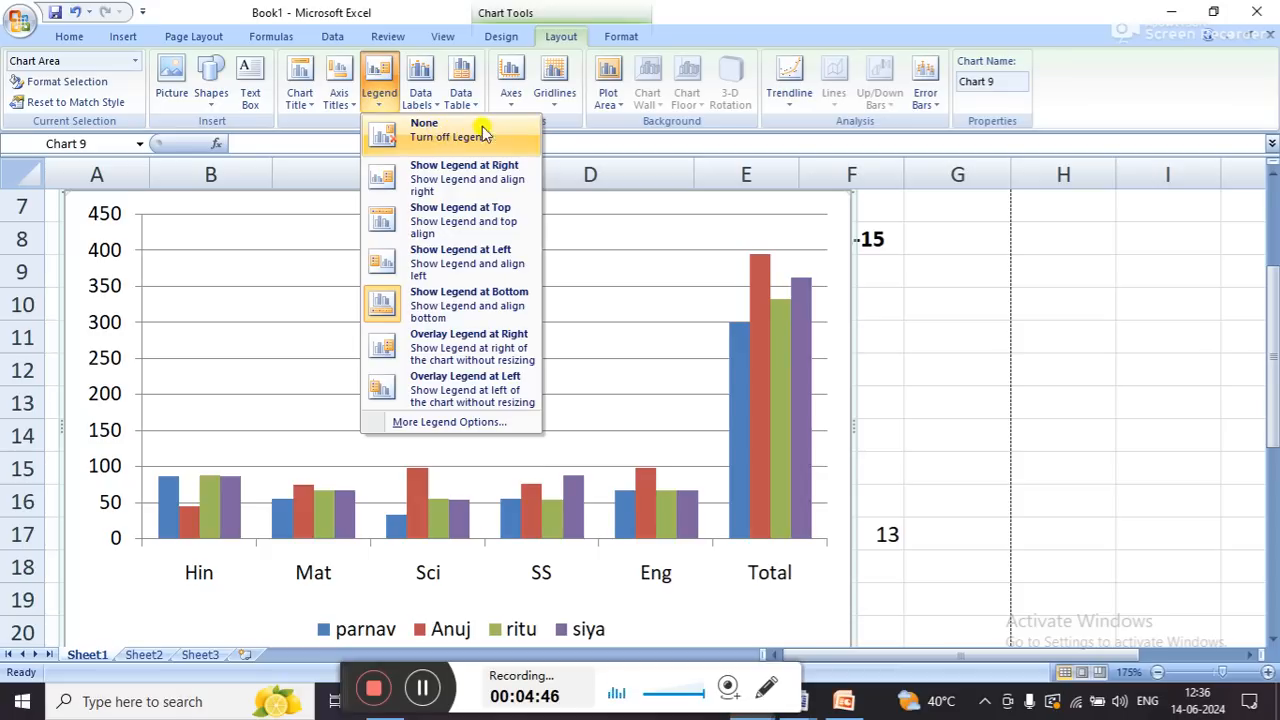
left_click(512, 130)
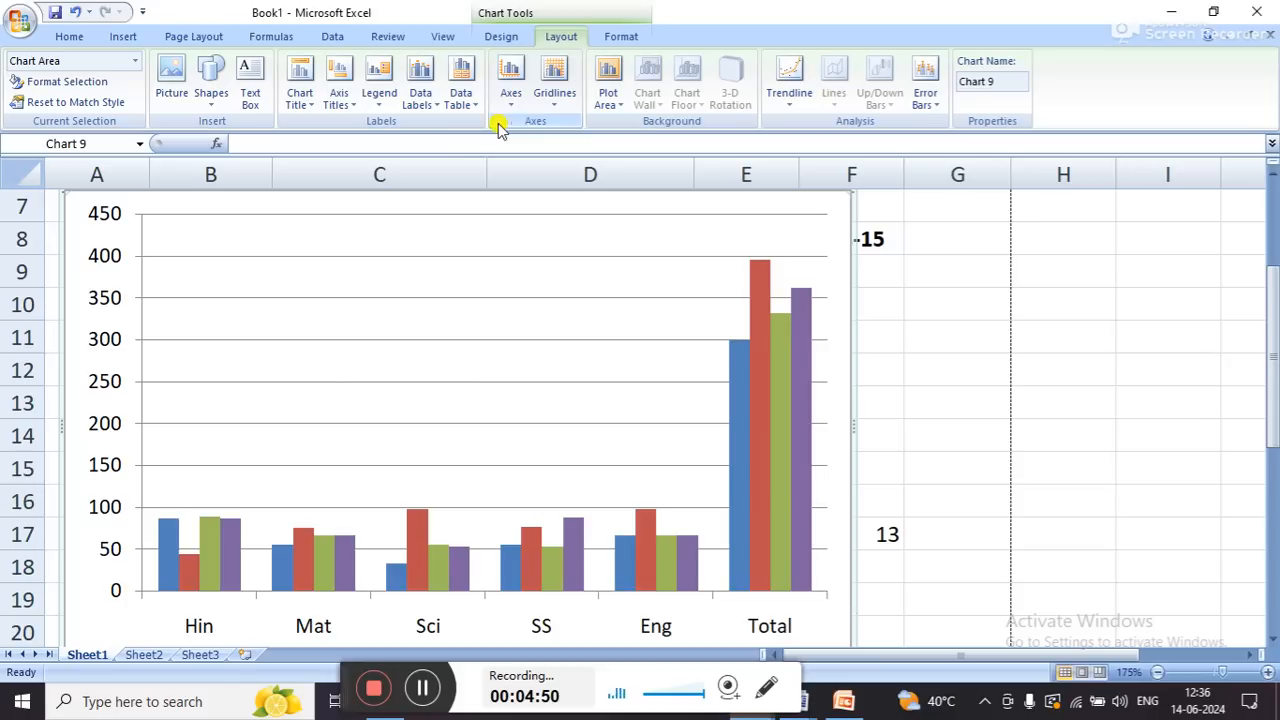
key("ctrl+z")
key("ctrl+z")
key("ctrl+z")
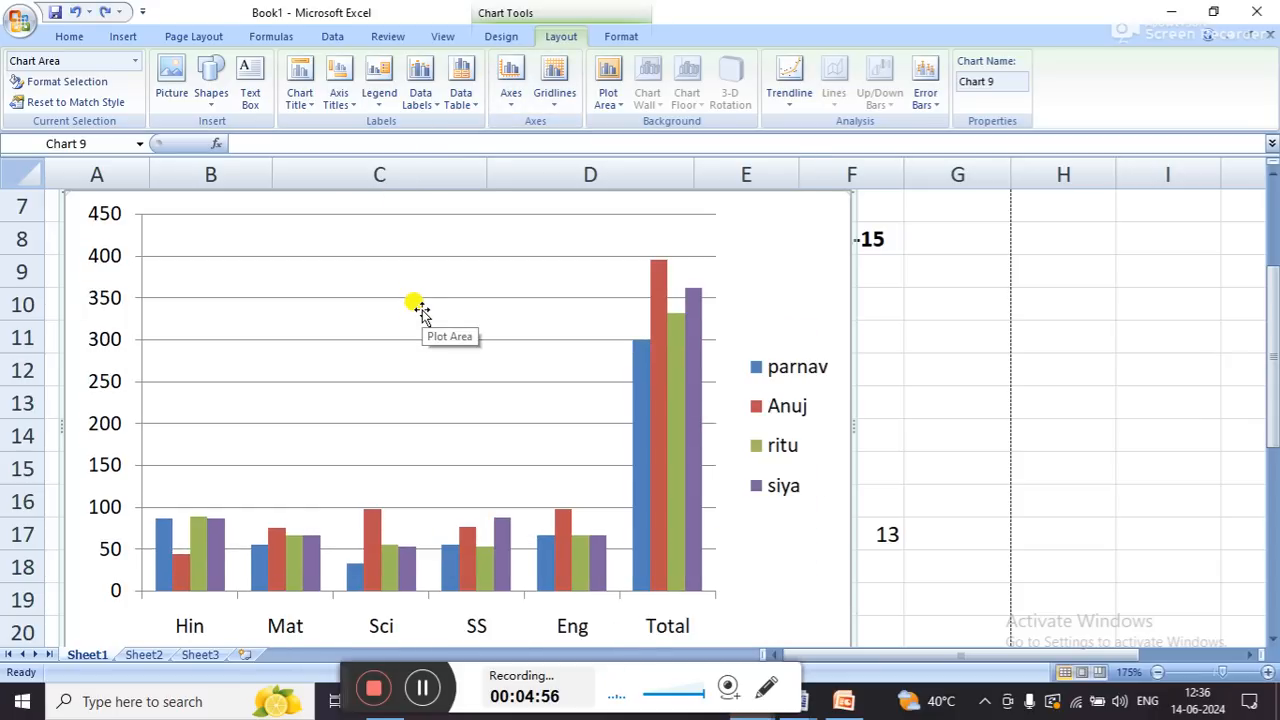
- Add a title above the column chart and make it read "Students Record"
left_click(302, 97)
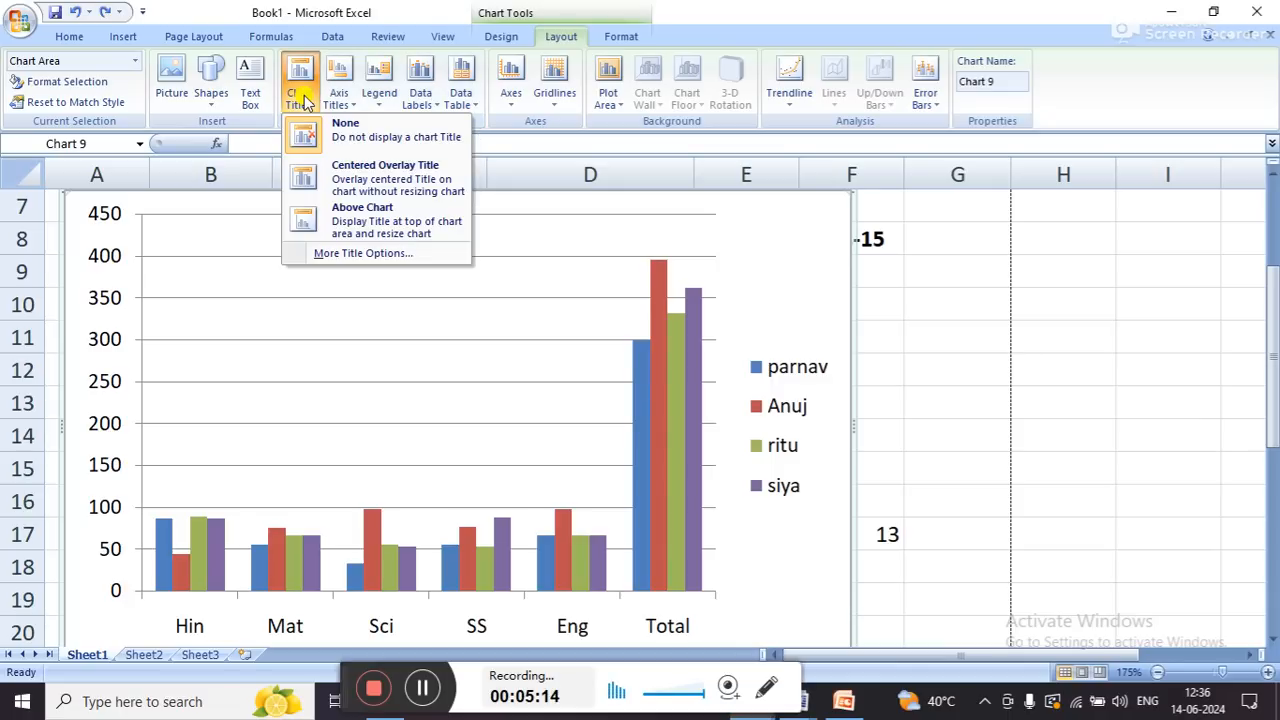
left_click(352, 229)
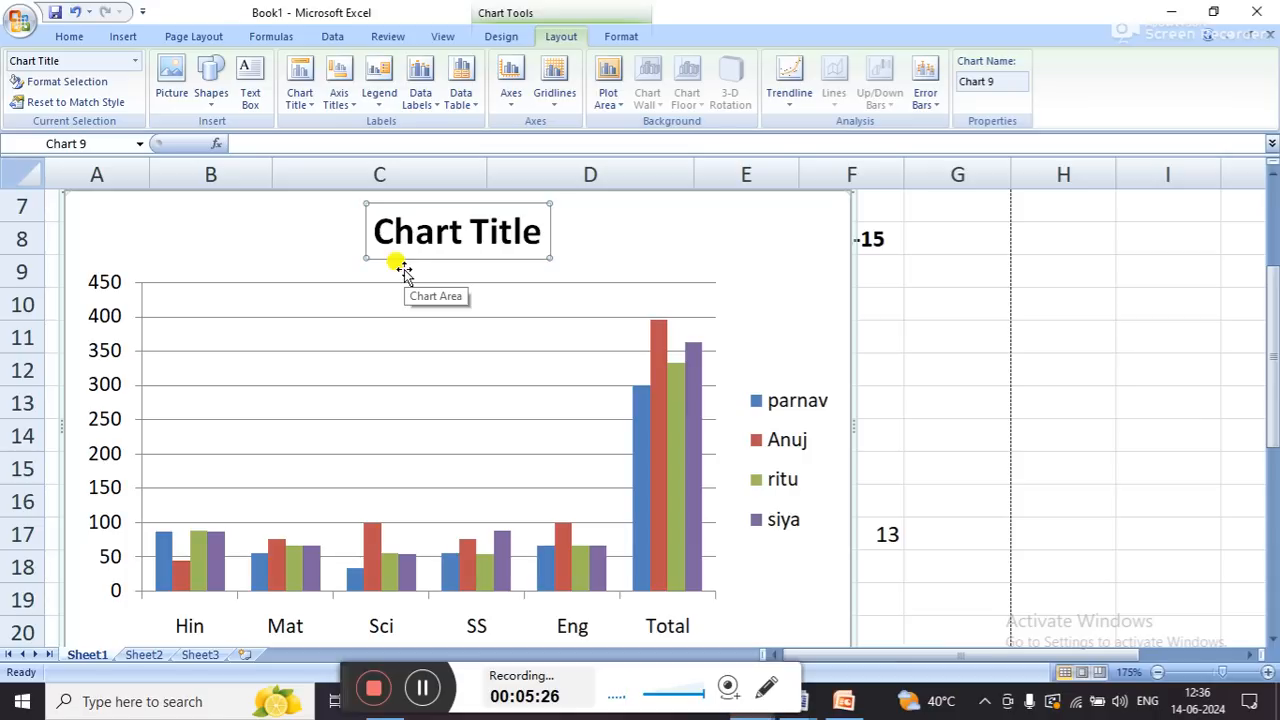
scroll(400, 268, "up", 2)
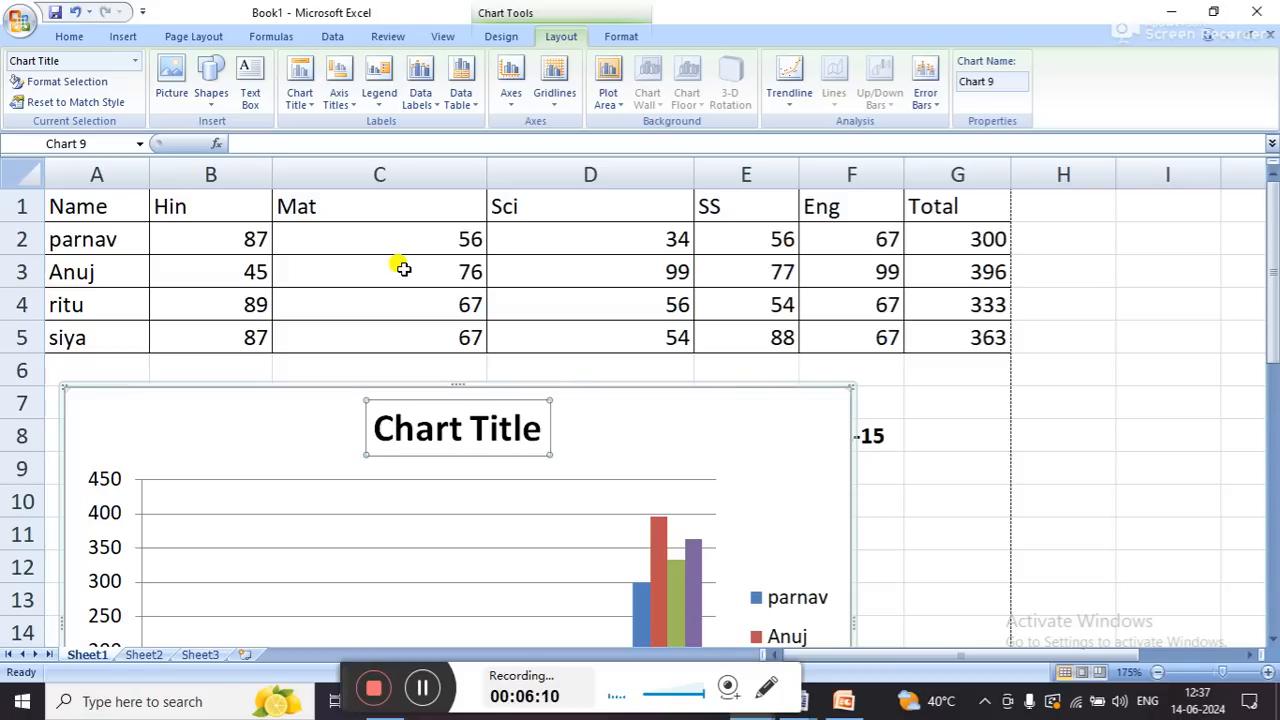
left_click(541, 428)
key("BackSpace")
key("BackSpace")
key("BackSpace")
key("BackSpace")
key("BackSpace")
key("BackSpace")
key("BackSpace")
key("BackSpace")
key("BackSpace")
key("BackSpace")
key("BackSpace")
type("Stude")
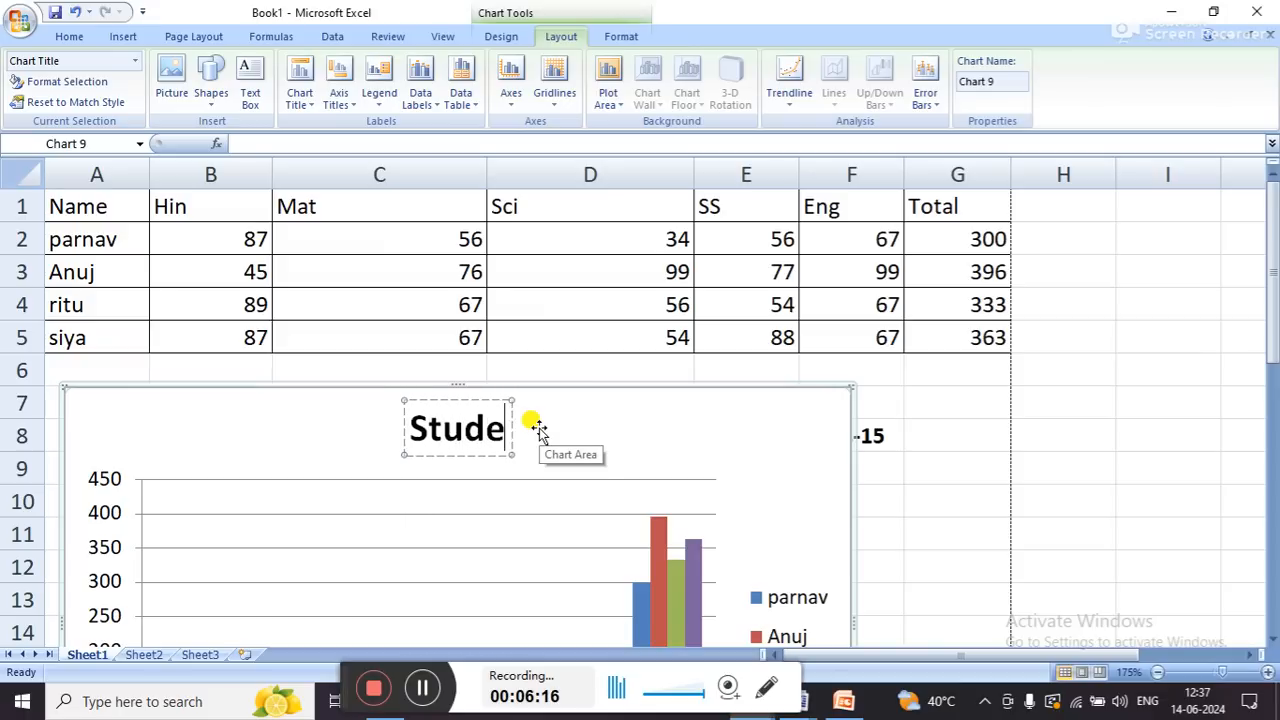
type("nts Record")
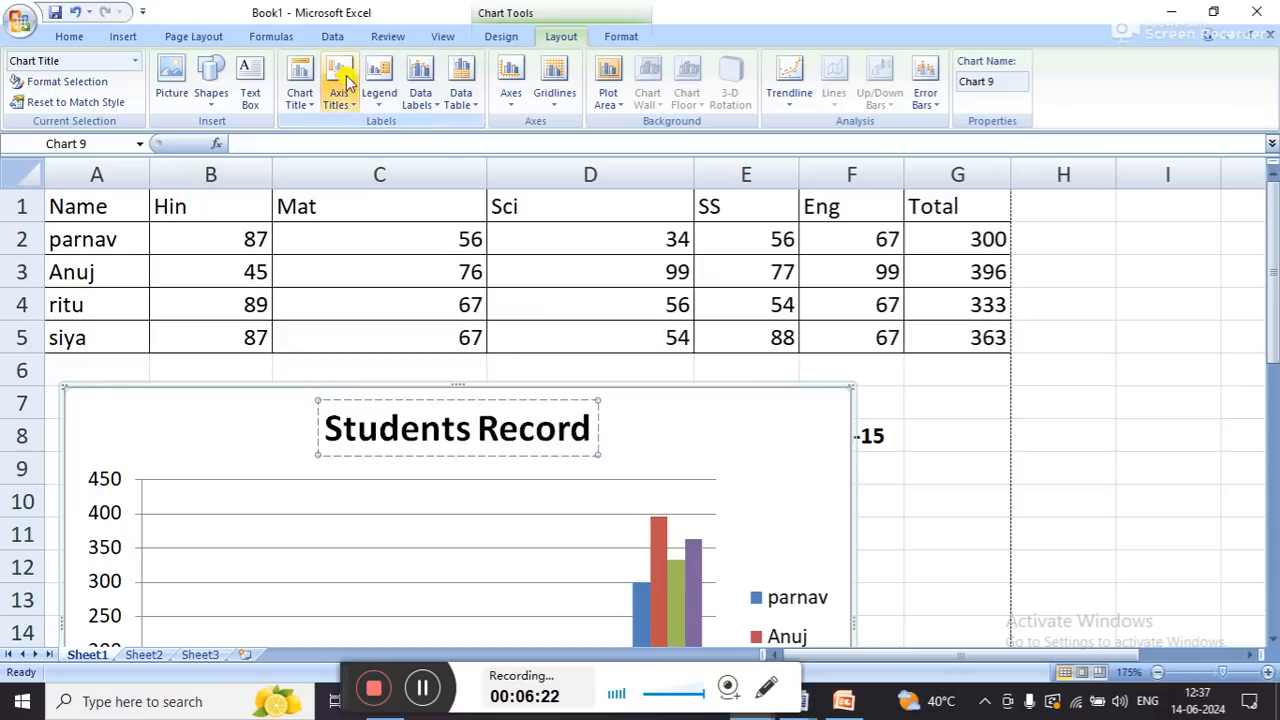
- Remove the column chart's title, and shrink the chart so that it ends within column E
left_click(299, 80)
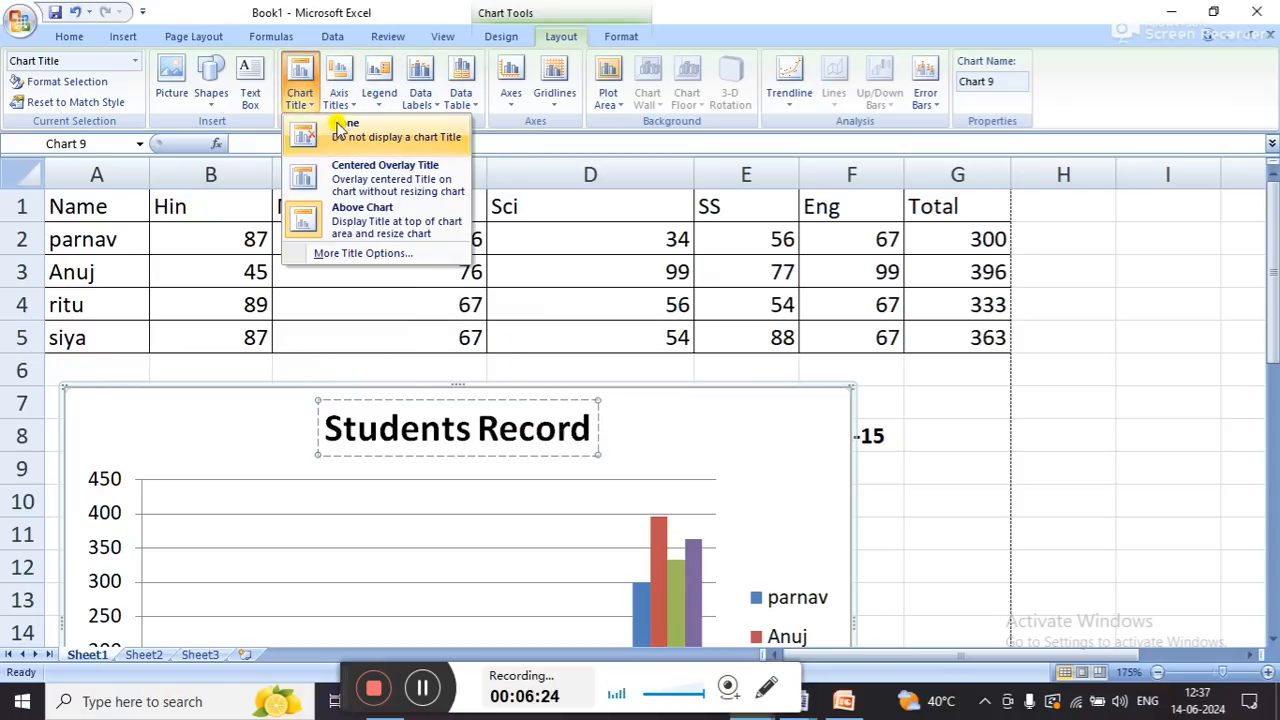
left_click(338, 125)
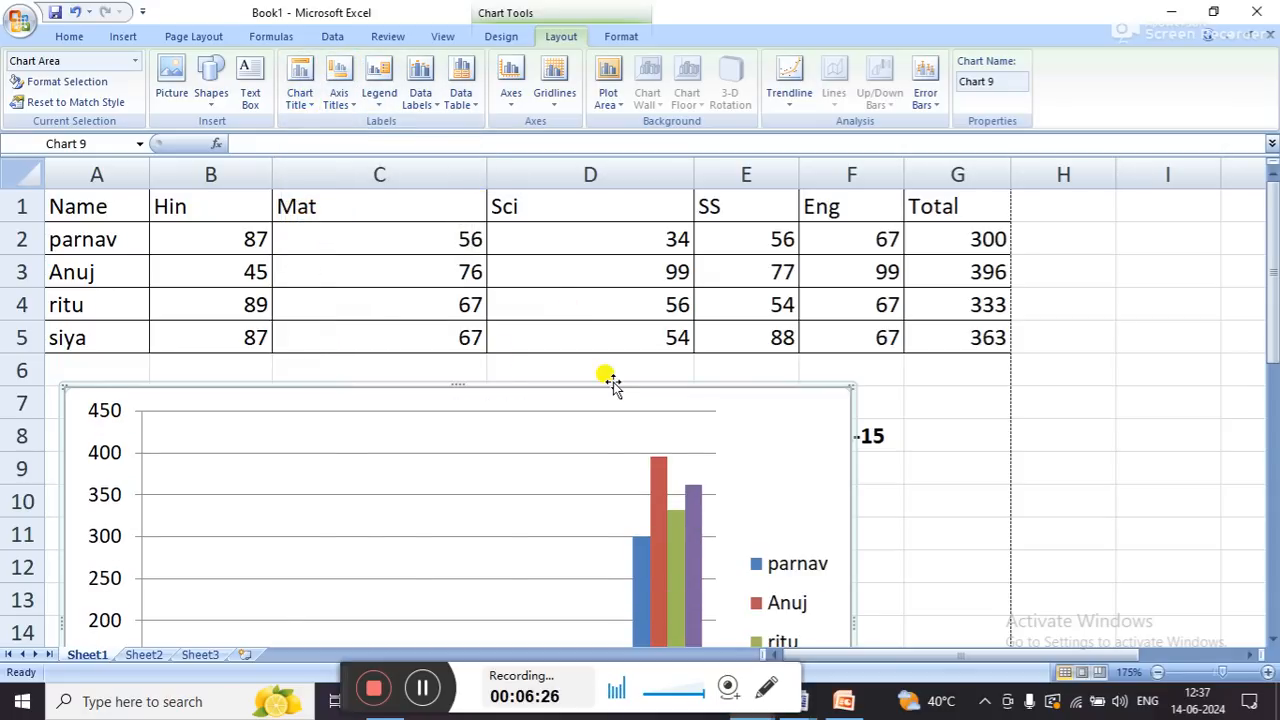
scroll(613, 385, "down", 2)
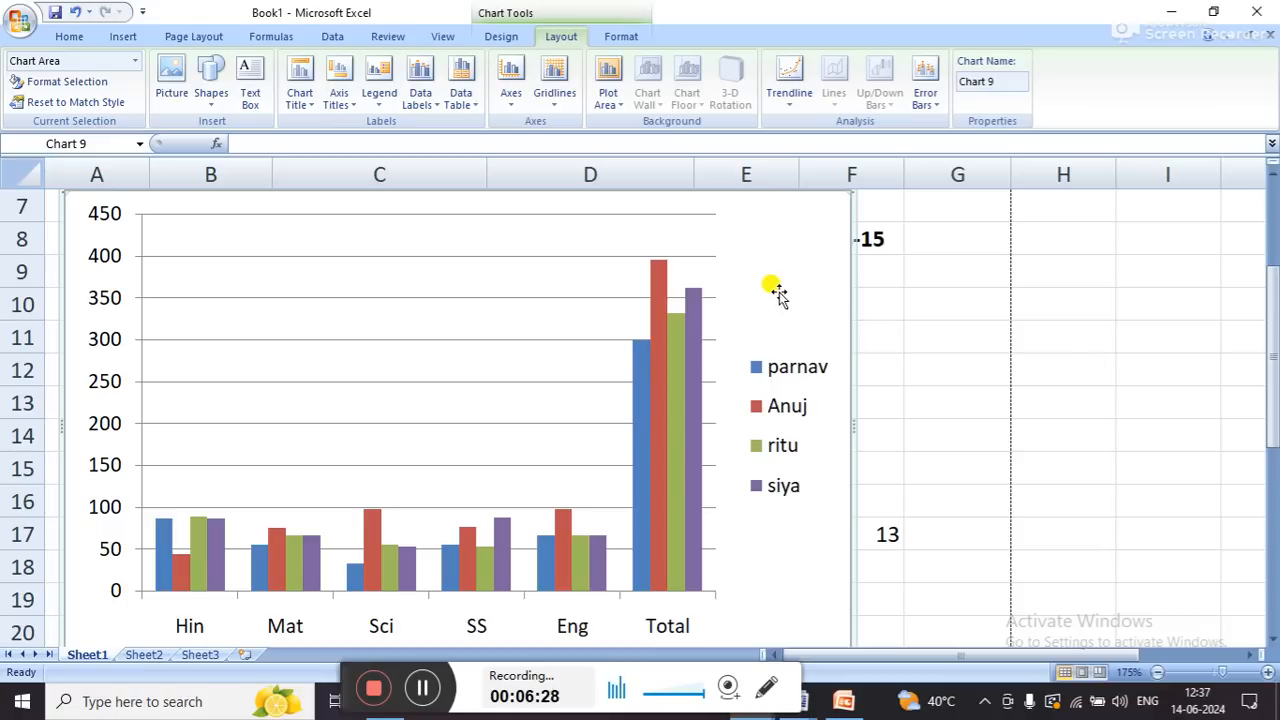
scroll(822, 285, "up", 1)
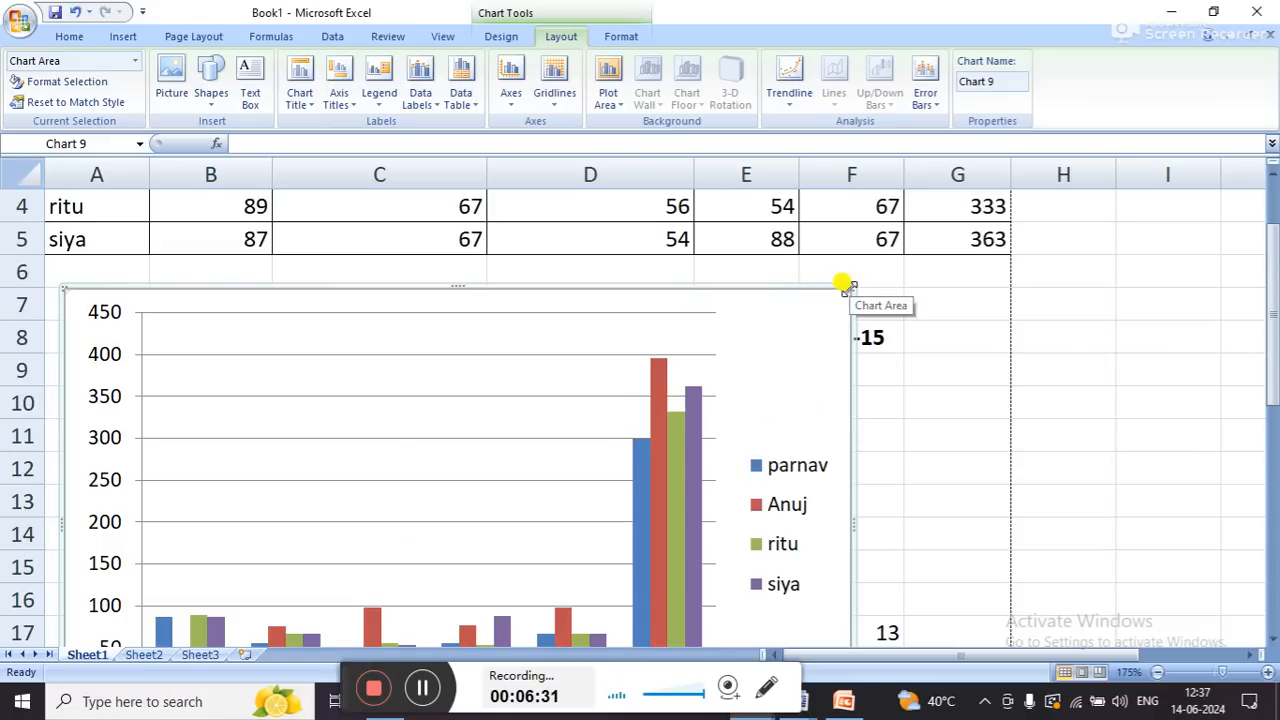
left_click_drag(848, 288, 751, 289)
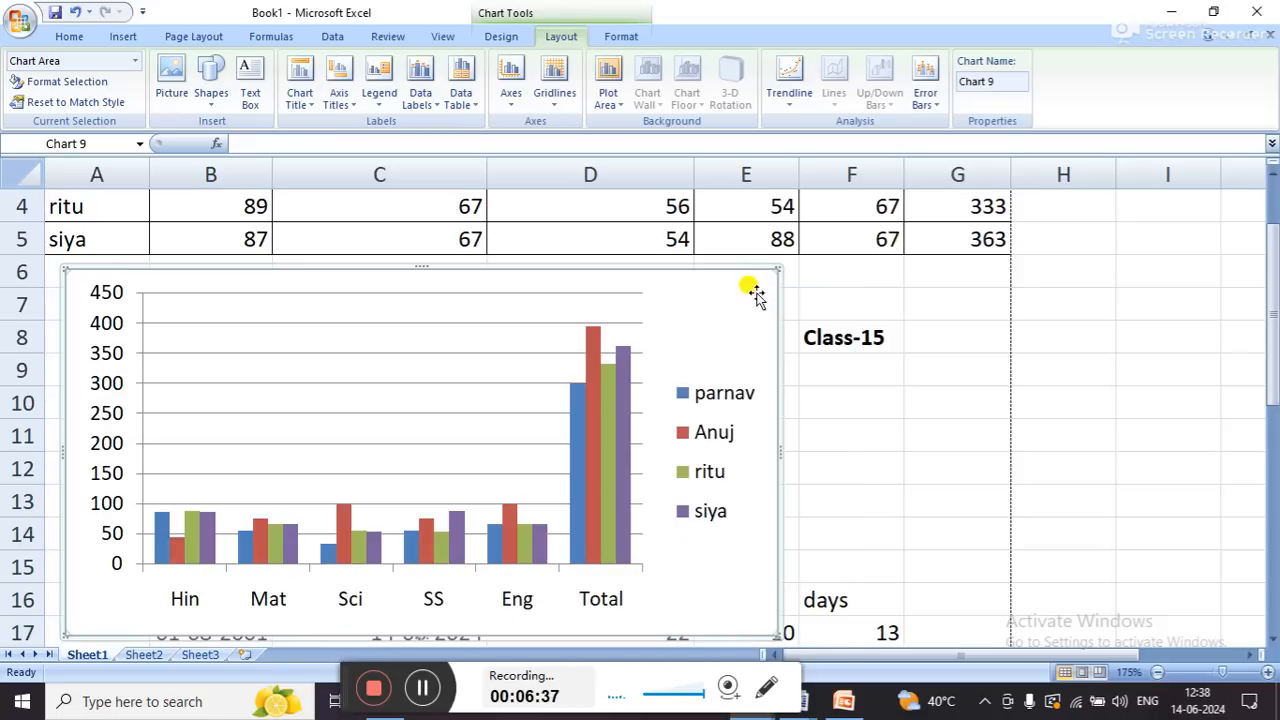
- Clear the contents of cell F8 and delete the column chart
left_click(838, 332)
key("Delete")
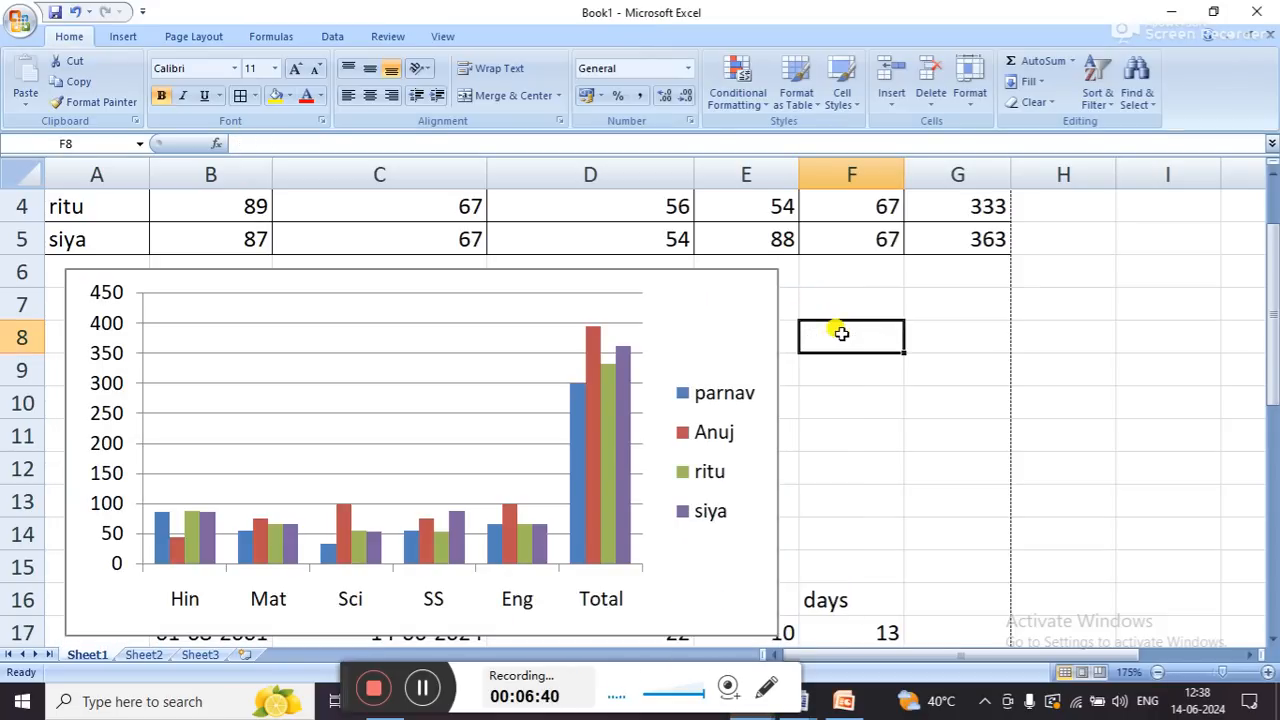
left_click(759, 303)
key("Delete")
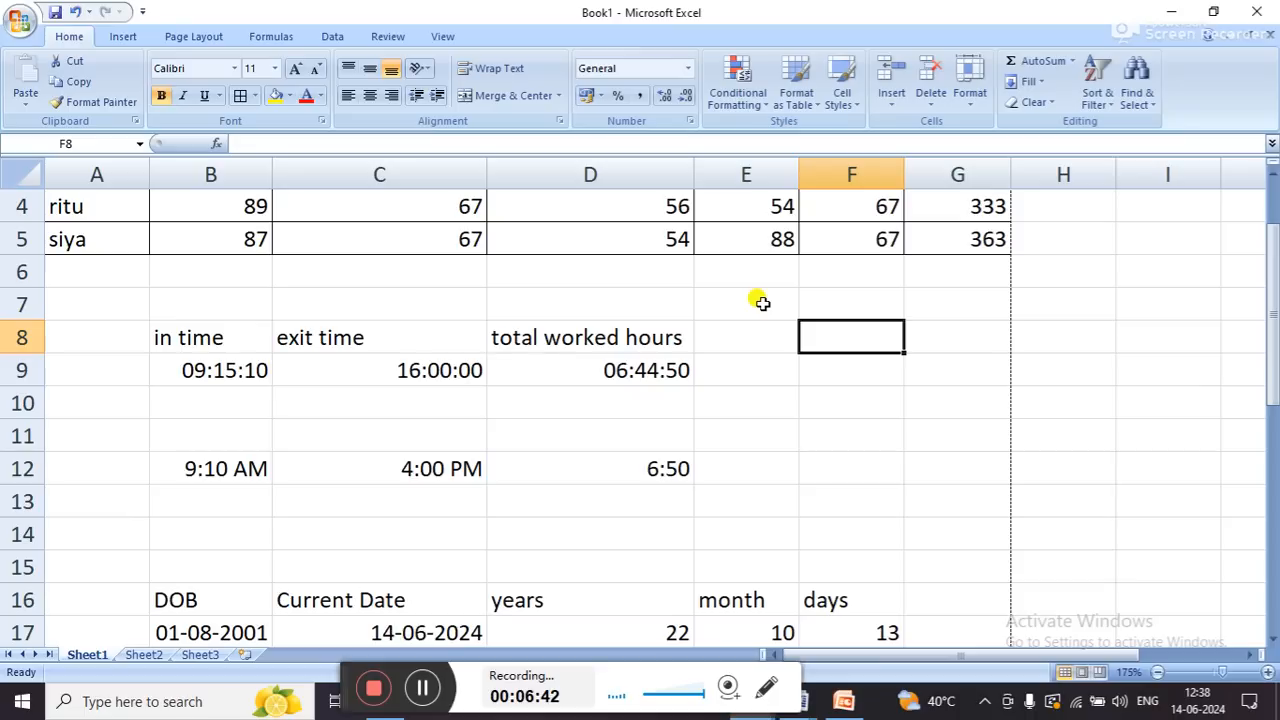
- Clear all worksheet contents below the marks table, from row 7 downward
scroll(759, 303, "up", 1)
left_click(492, 245)
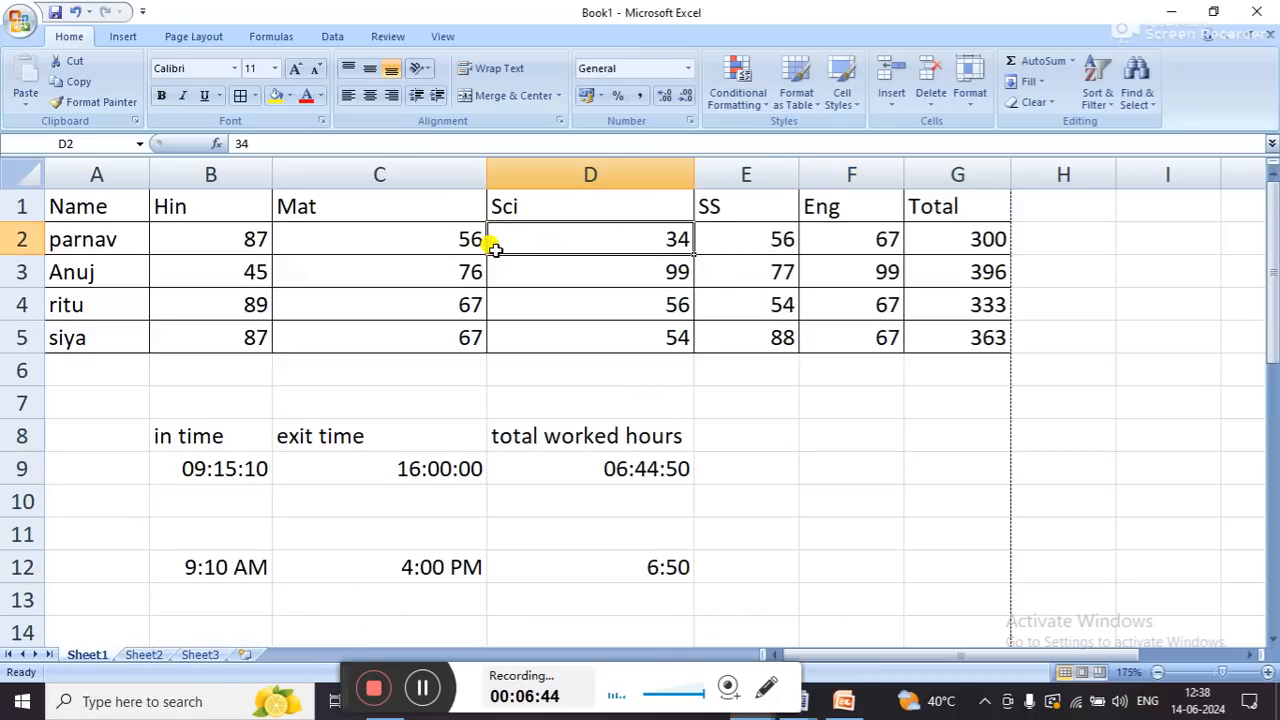
left_click_drag(22, 403, 18, 712)
scroll(233, 430, "up", 5)
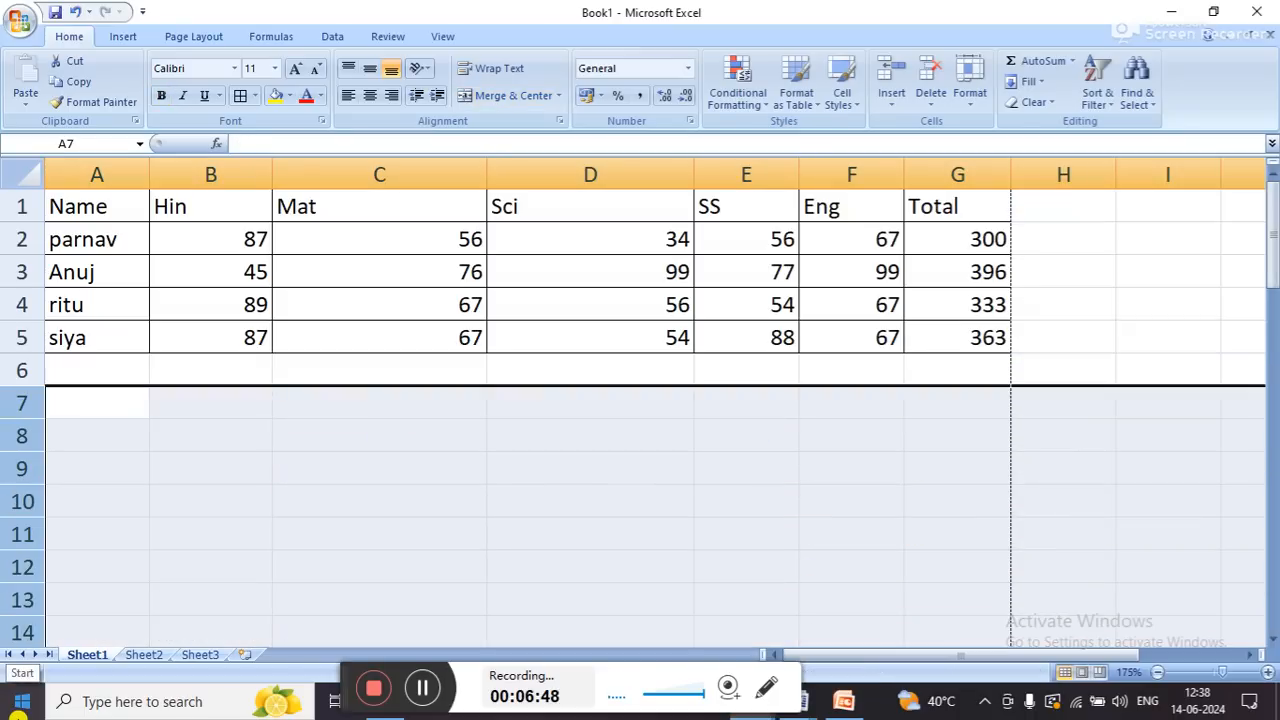
left_click(122, 206)
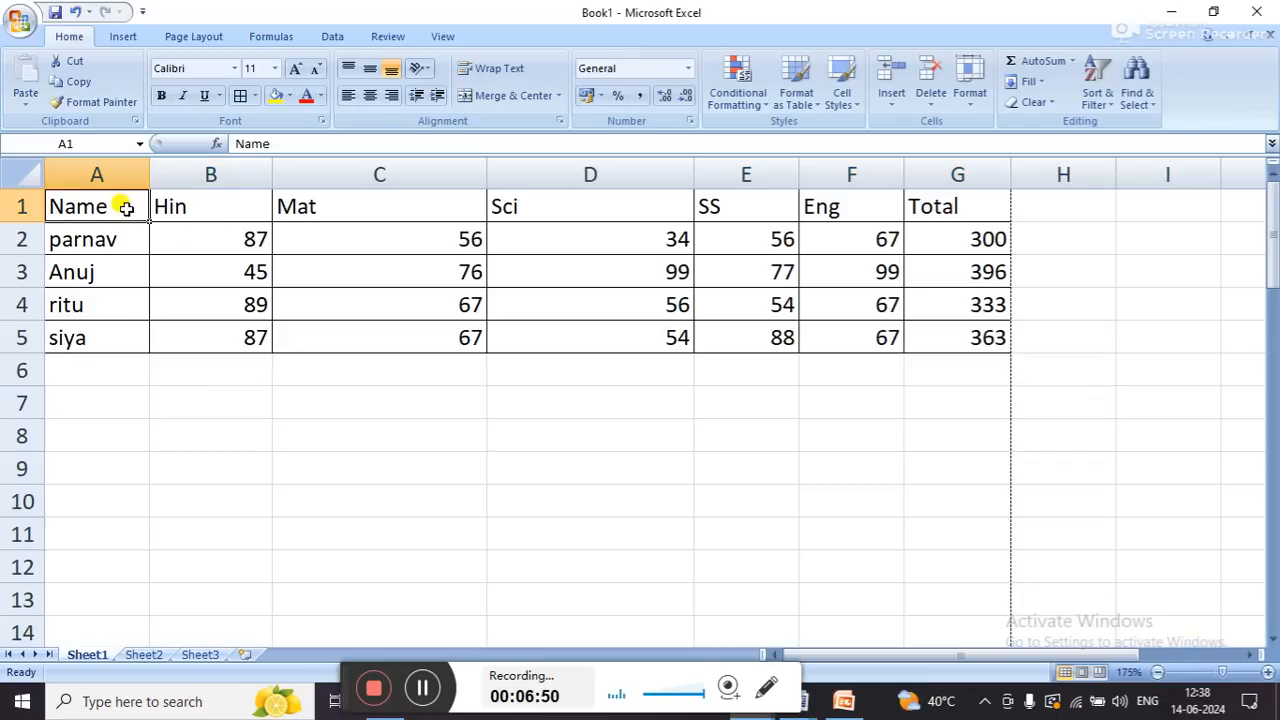
- Insert a 2-D clustered column chart from the whole marks table, and undo the insertion
left_click(128, 37)
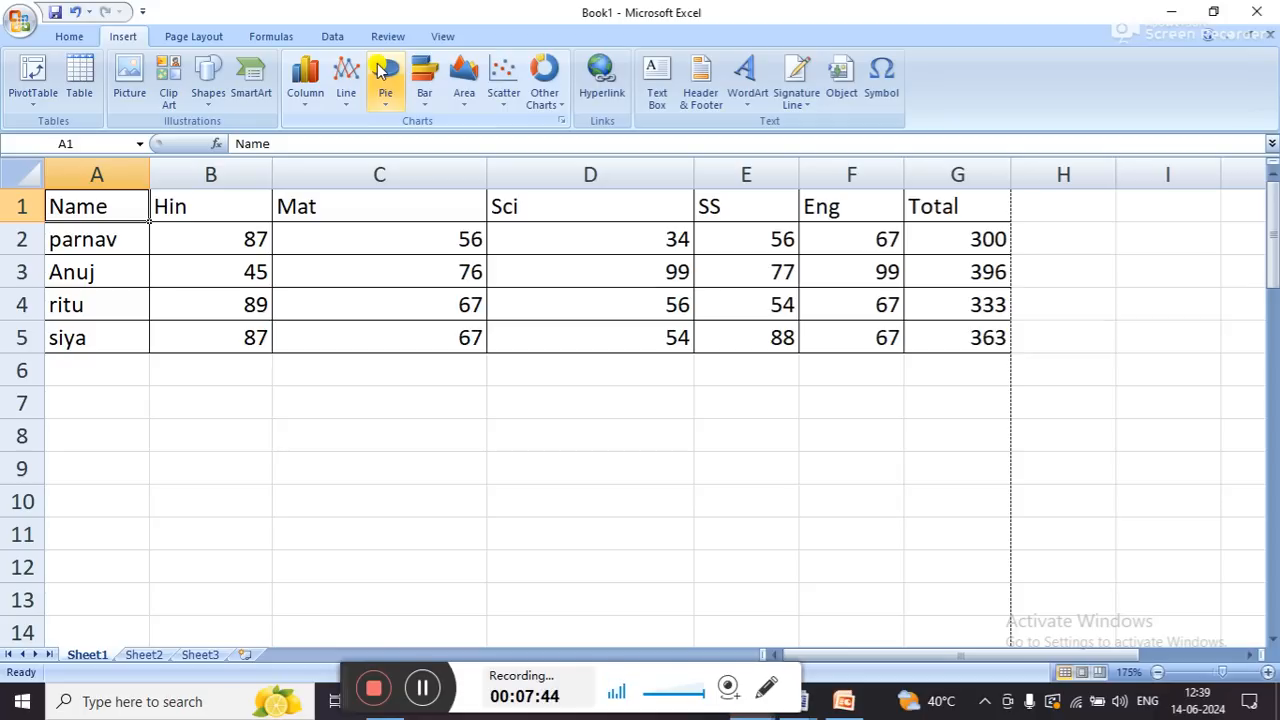
left_click(398, 288)
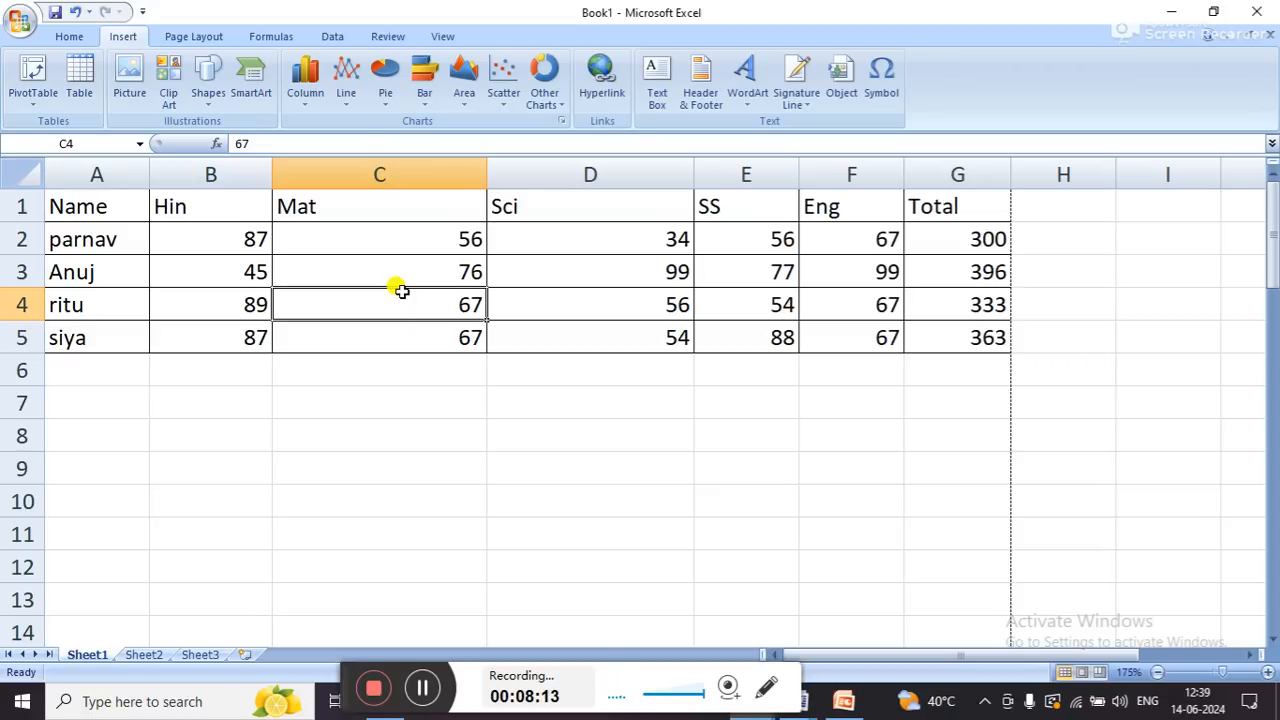
left_click(521, 276)
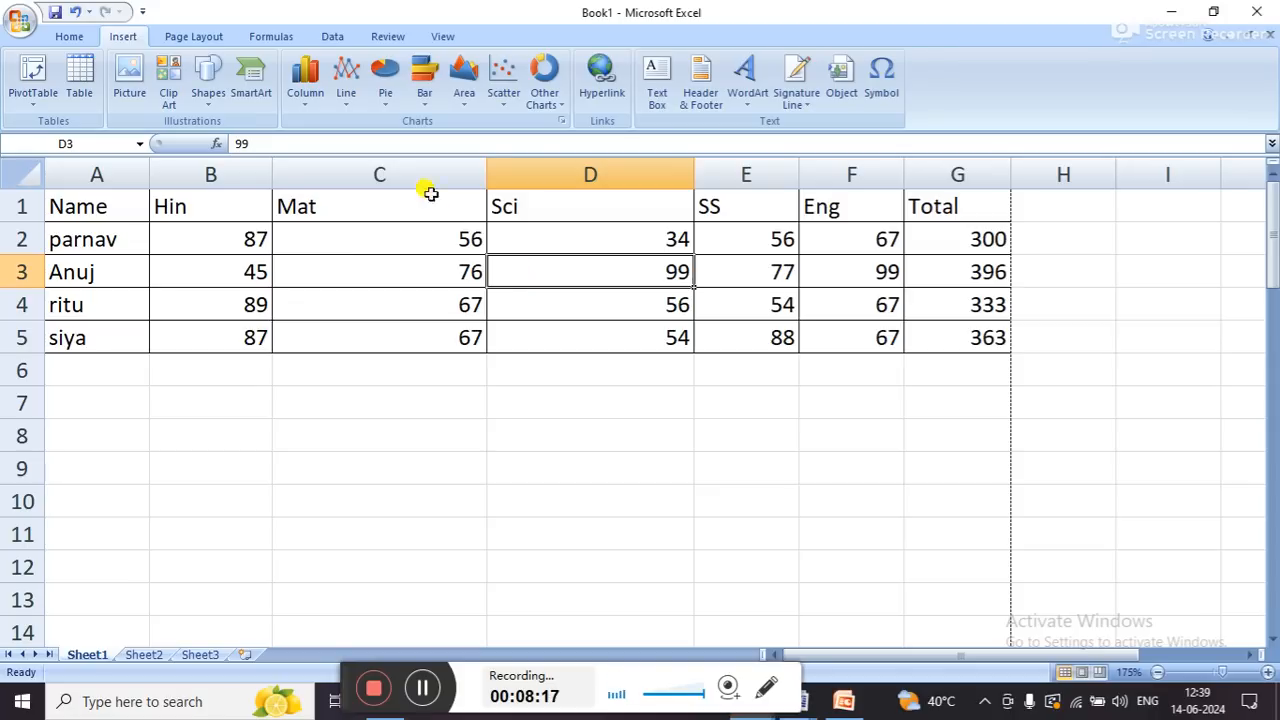
left_click(310, 92)
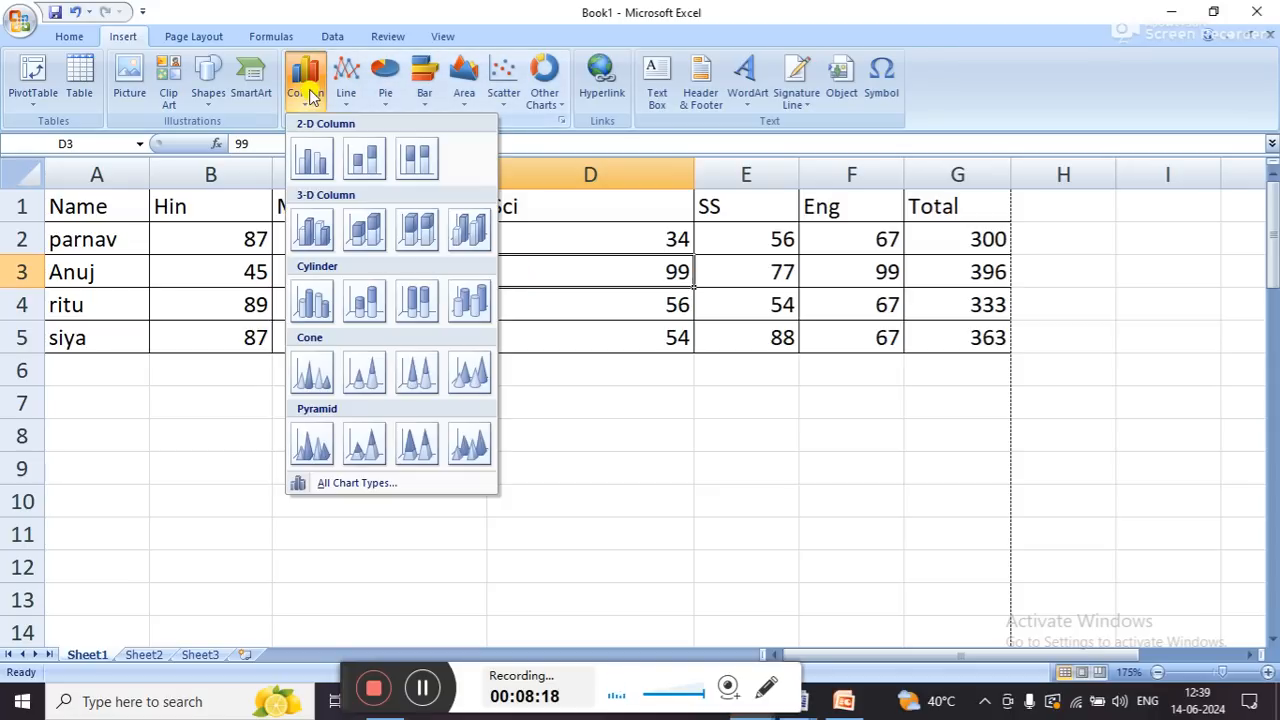
left_click(312, 160)
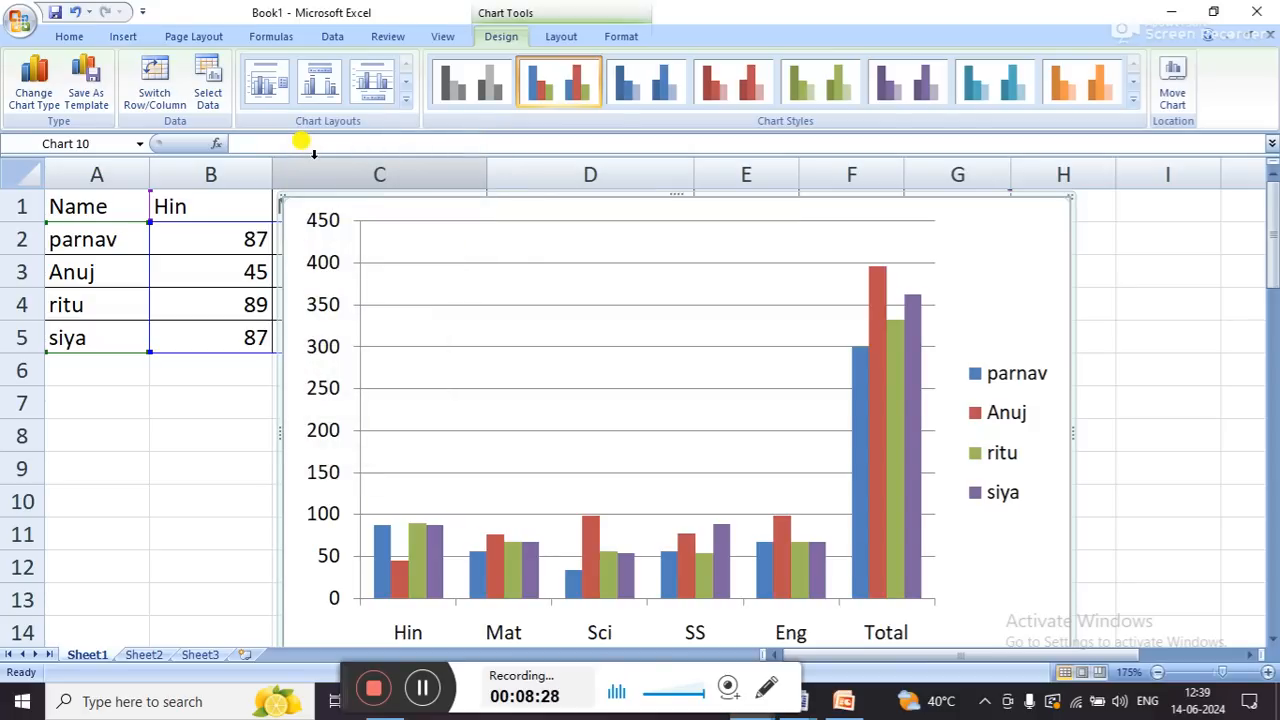
key("ctrl+z")
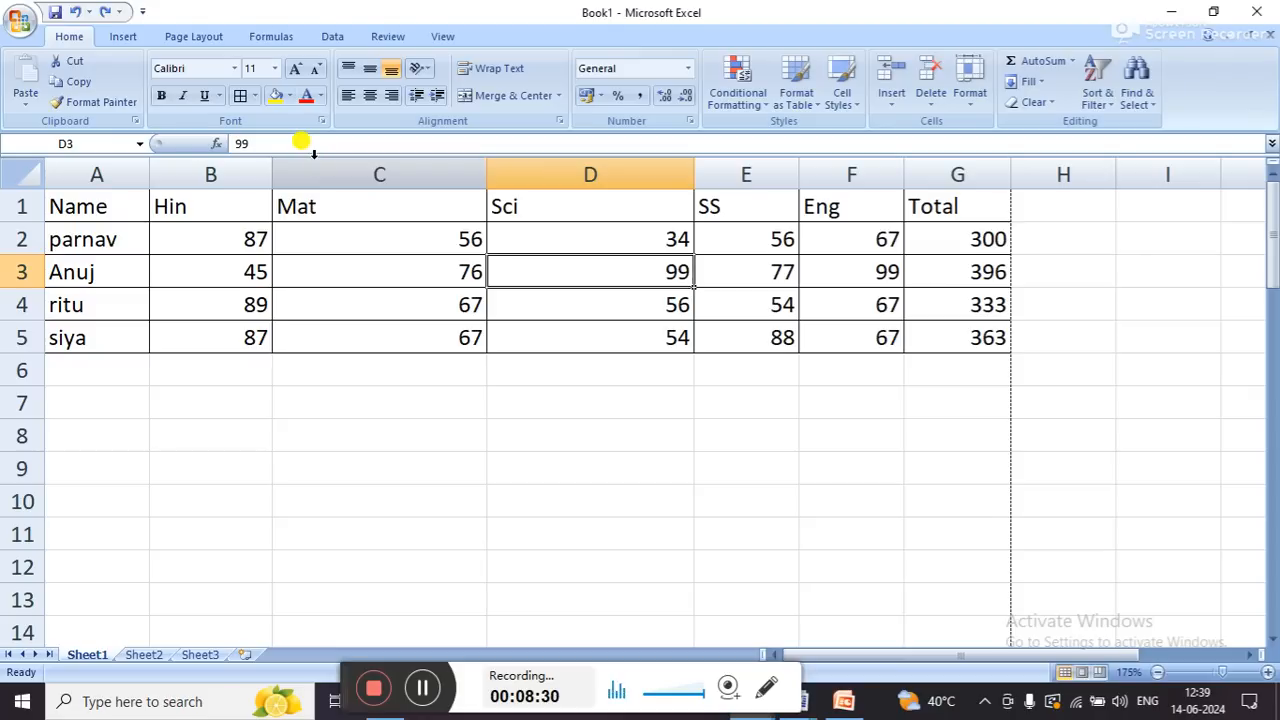
- Try a 2-D pie chart of the whole marks table at a reduced size, and remove it
left_click(130, 38)
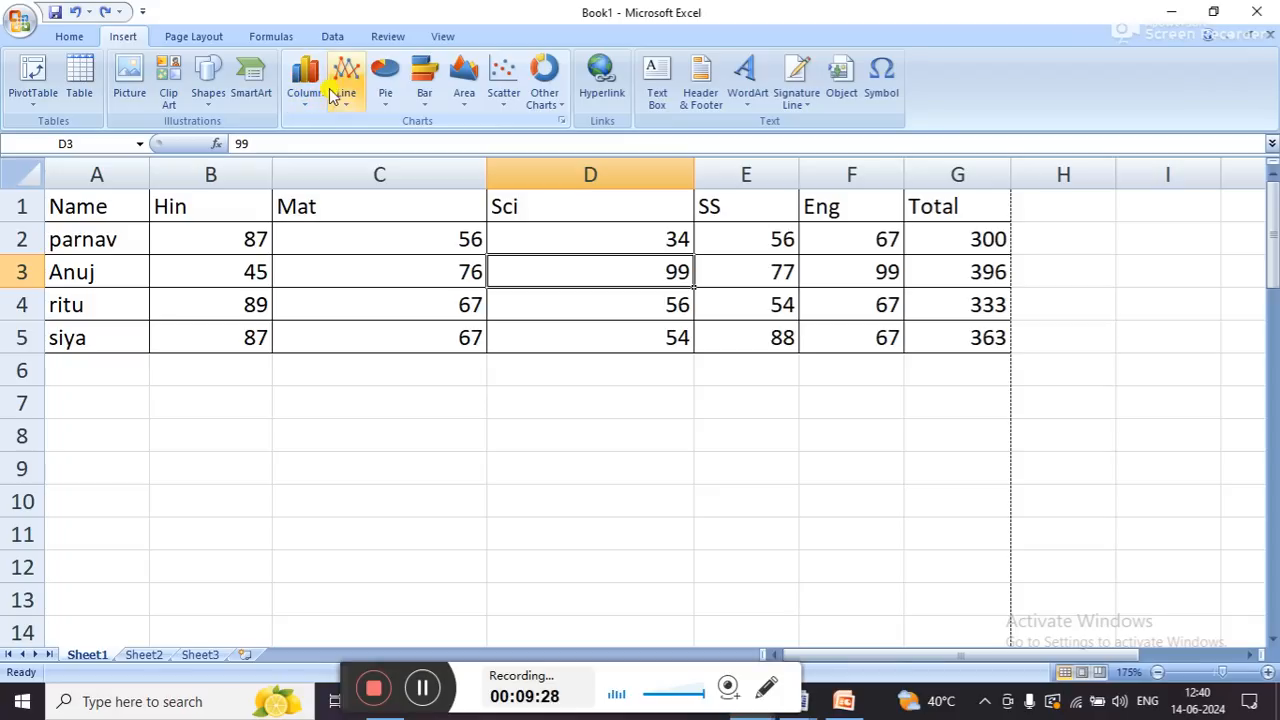
left_click(381, 100)
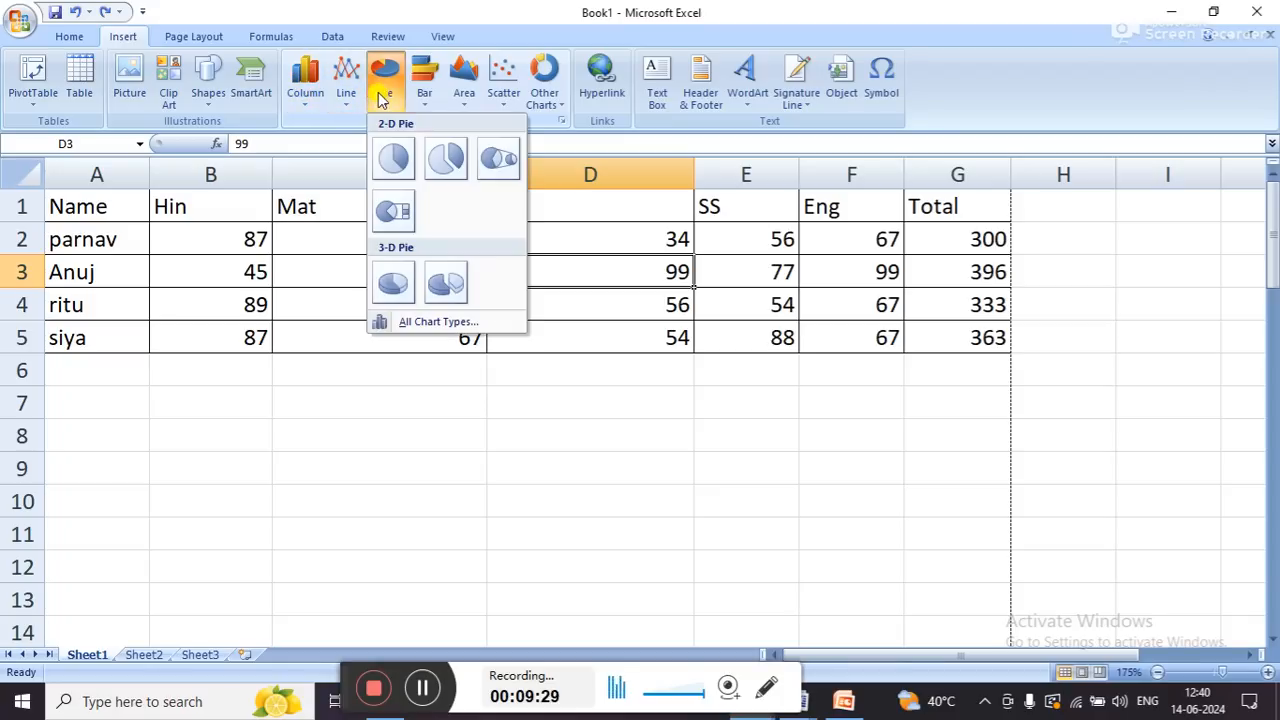
left_click(391, 157)
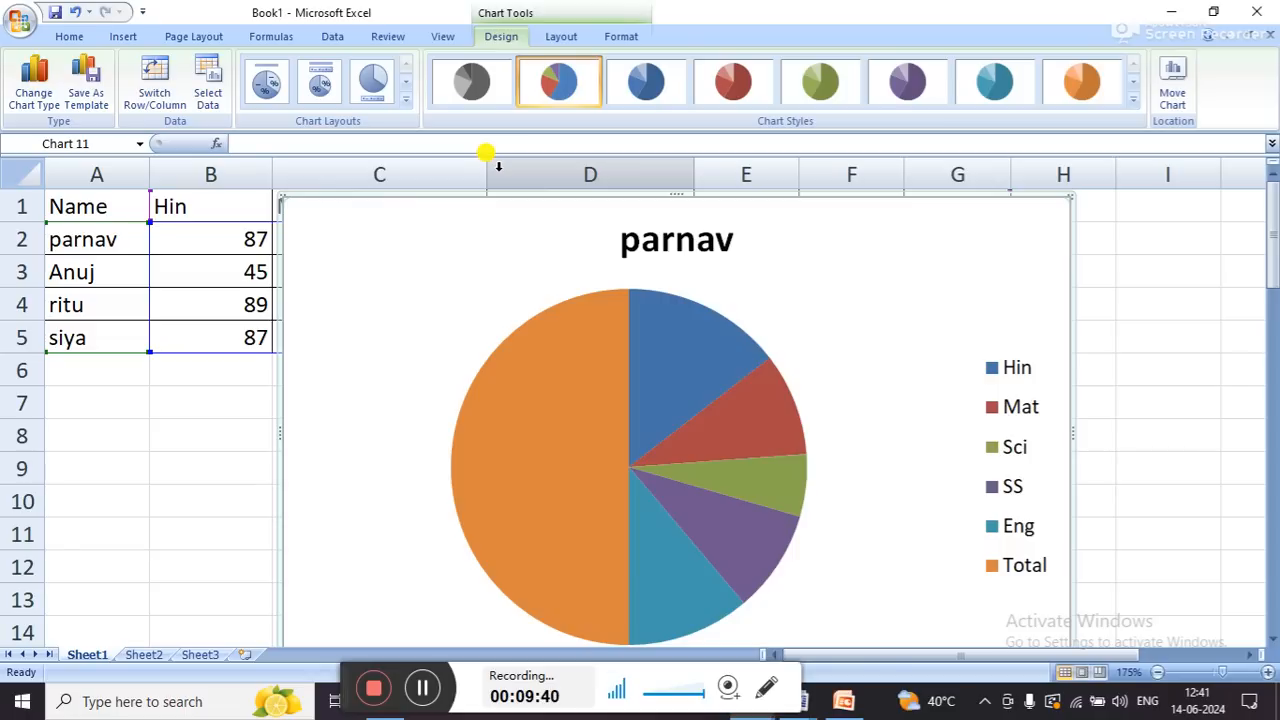
left_click_drag(1075, 197, 912, 330)
left_click_drag(825, 395, 849, 297)
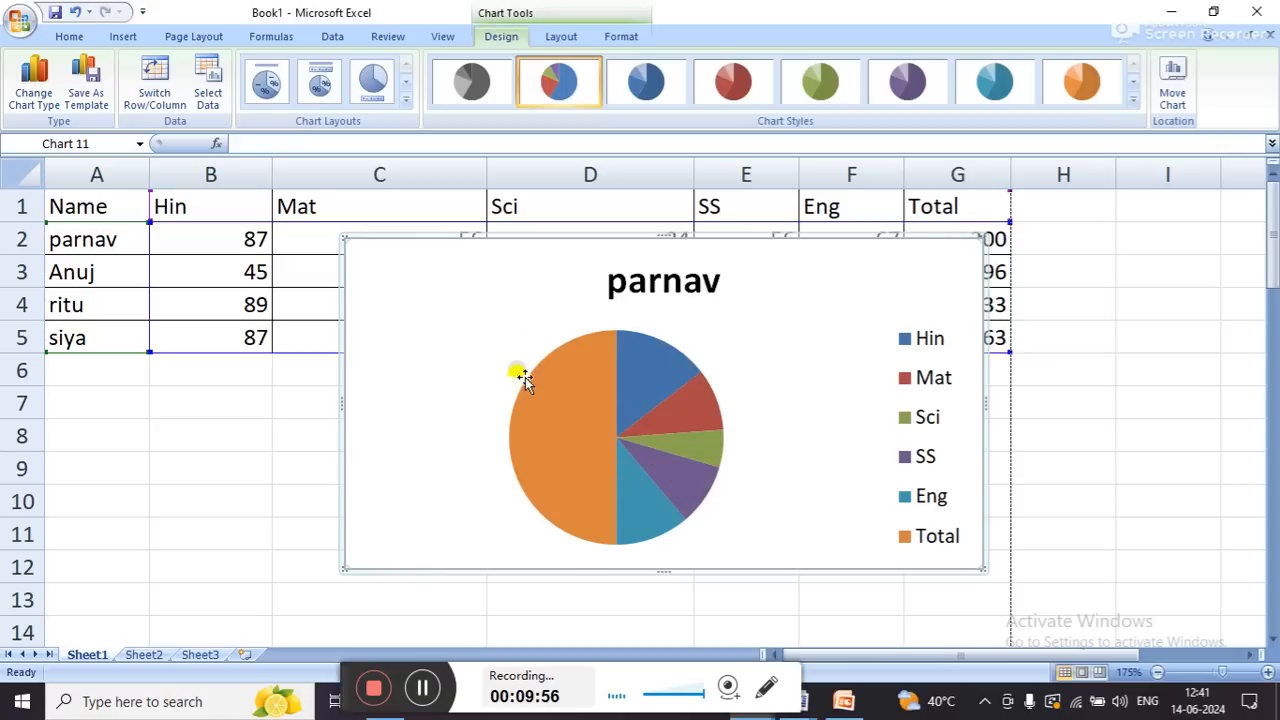
mouse_move(556, 388)
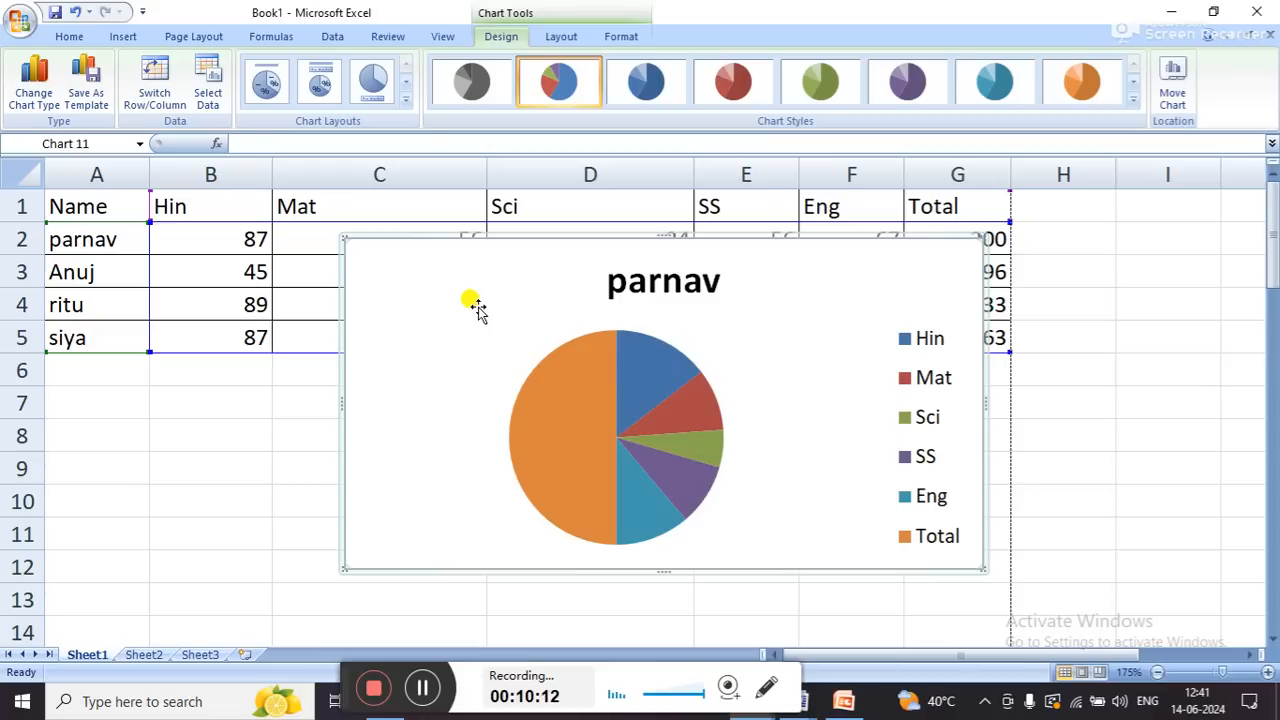
key("Escape")
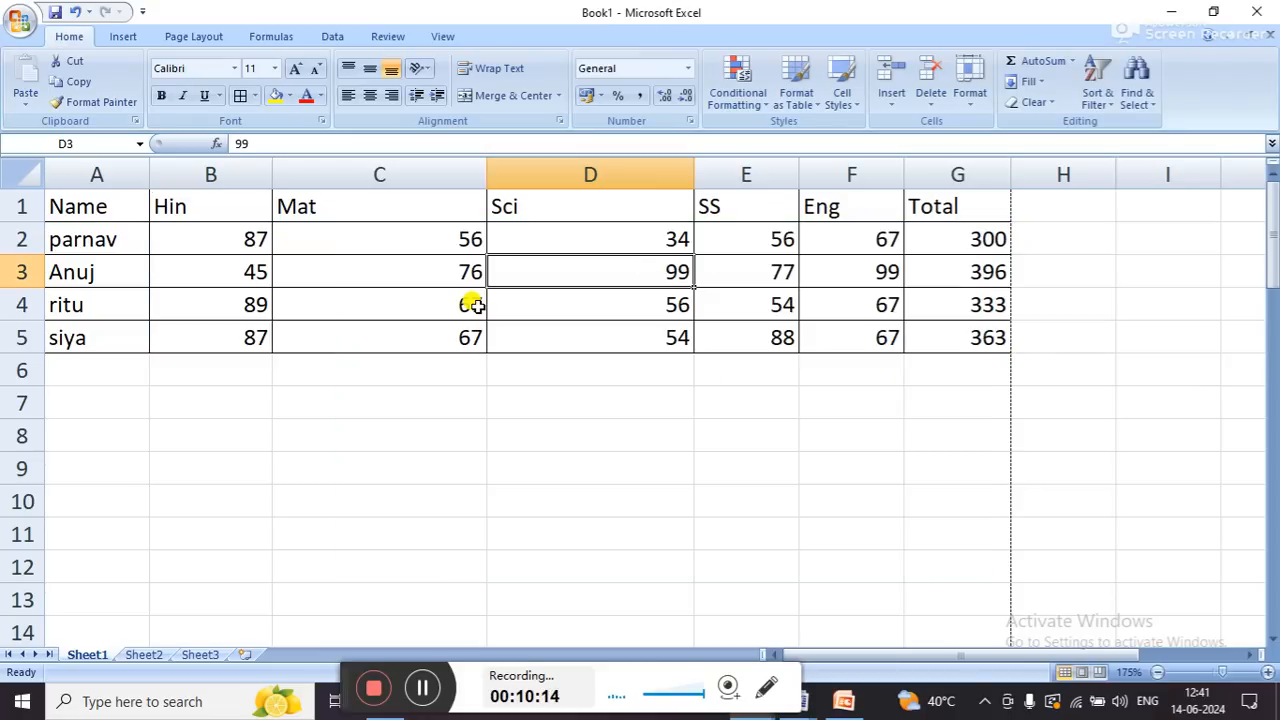
- Insert a basic 2-D pie chart using only the Name column A1:A5 and the Total column G1:G5
left_click(110, 206)
left_click_drag(113, 208, 125, 338)
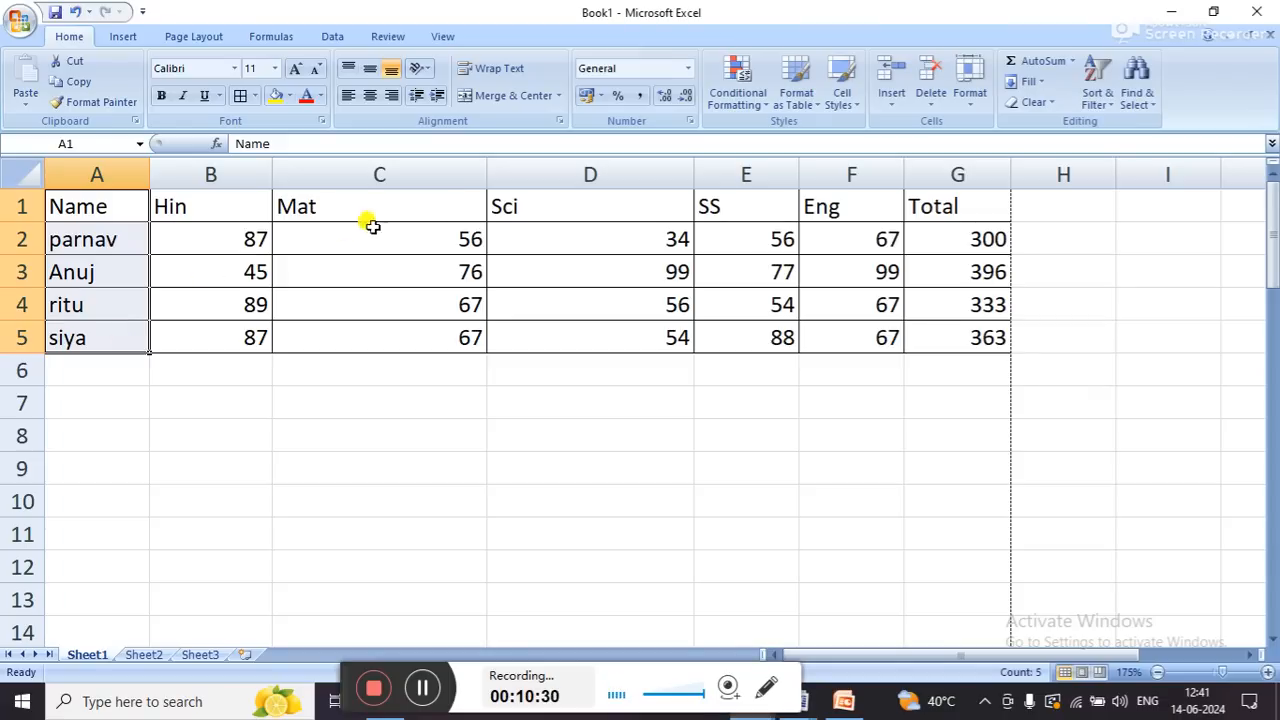
left_click_drag(937, 208, 954, 338)
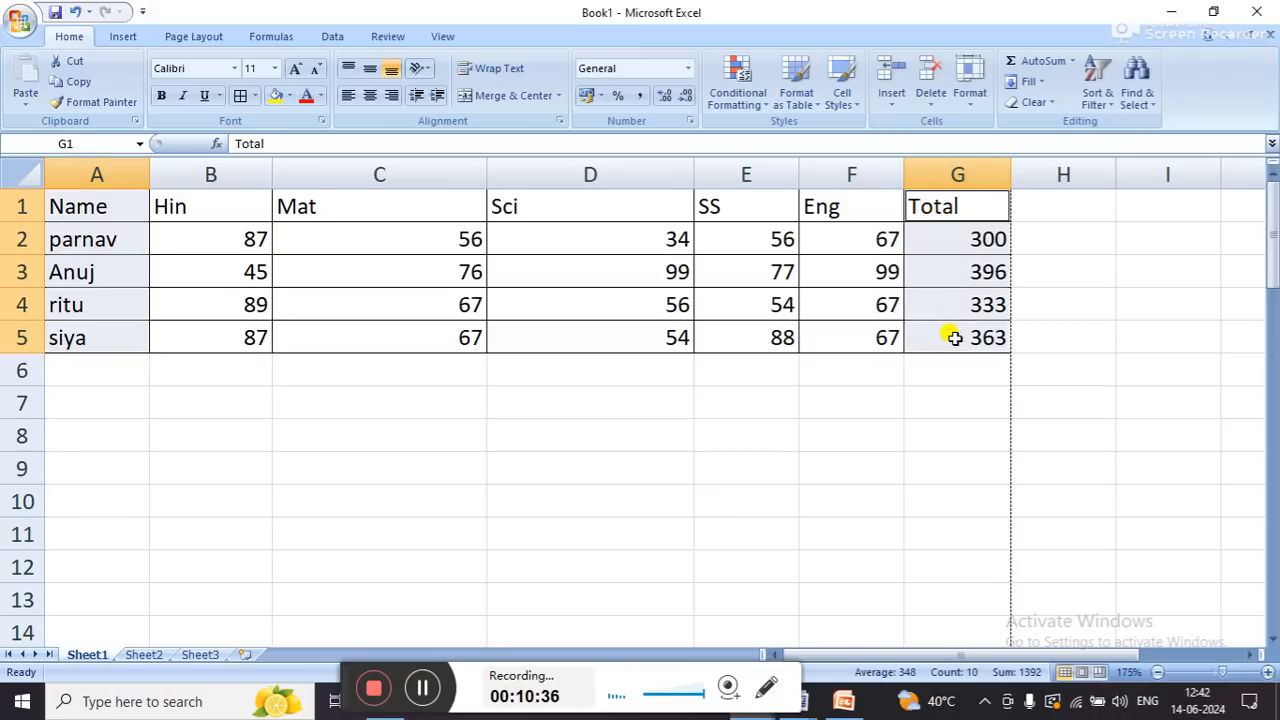
left_click(127, 37)
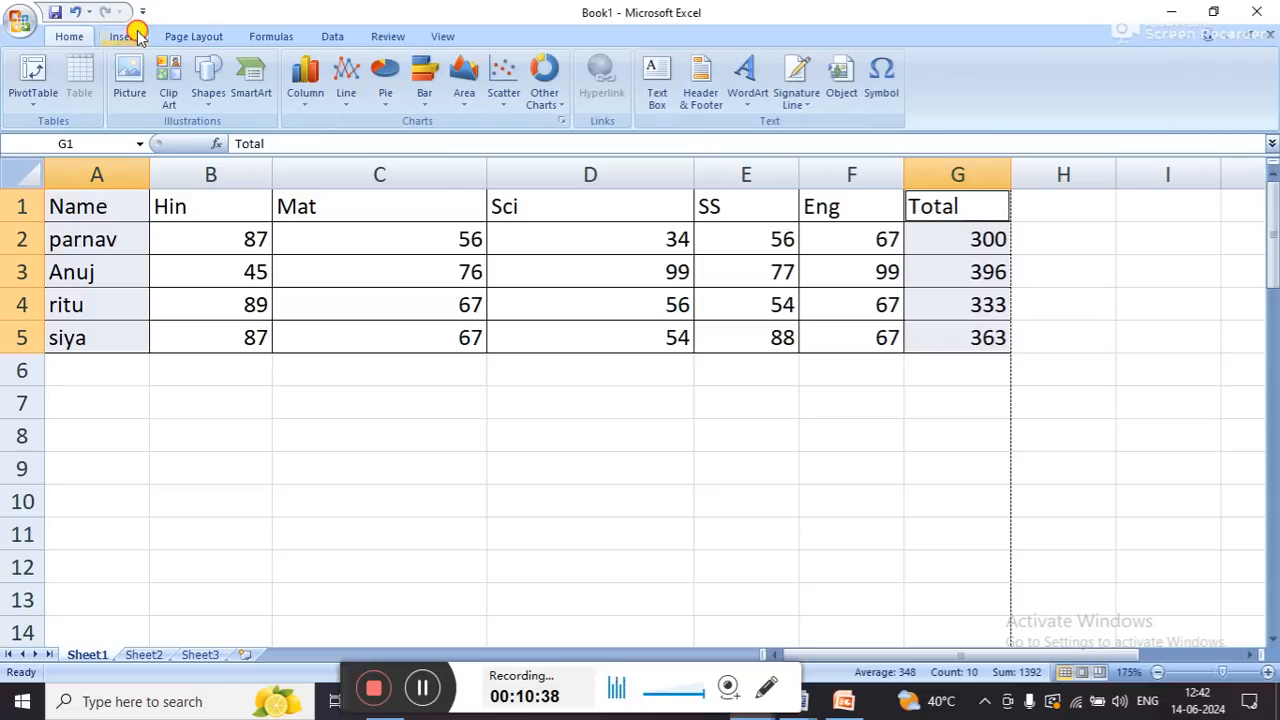
left_click(385, 84)
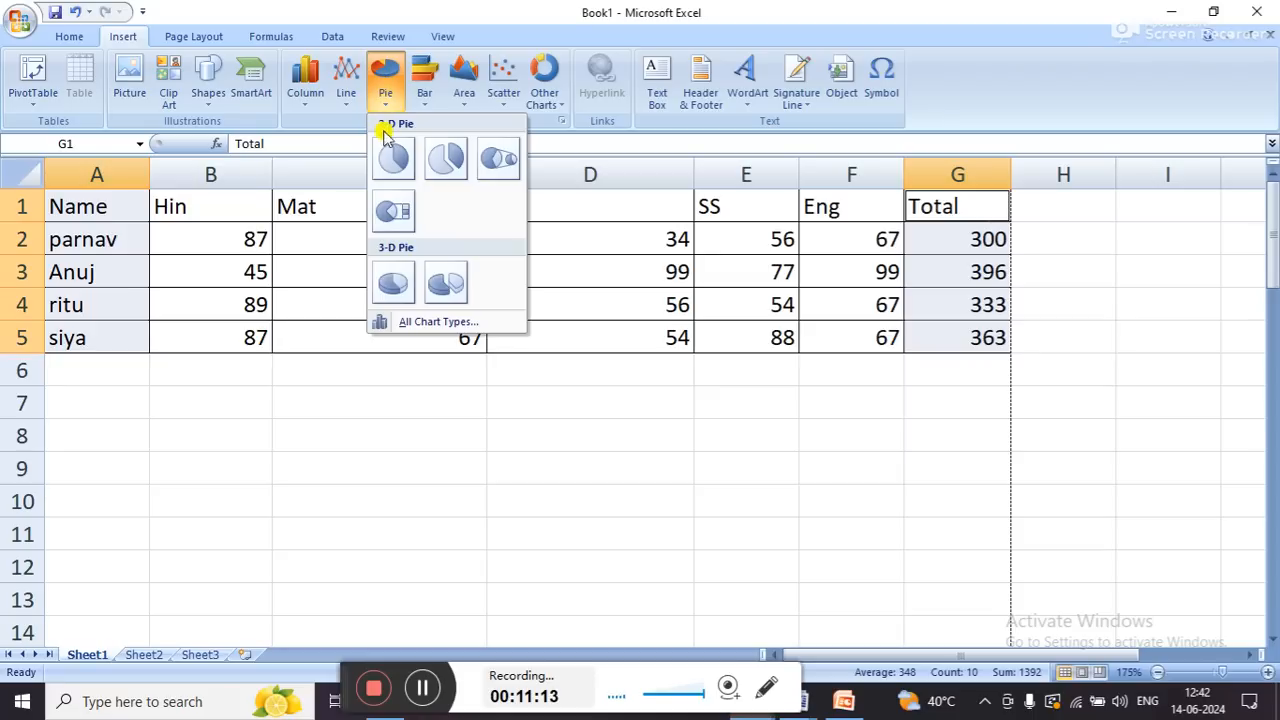
left_click(388, 158)
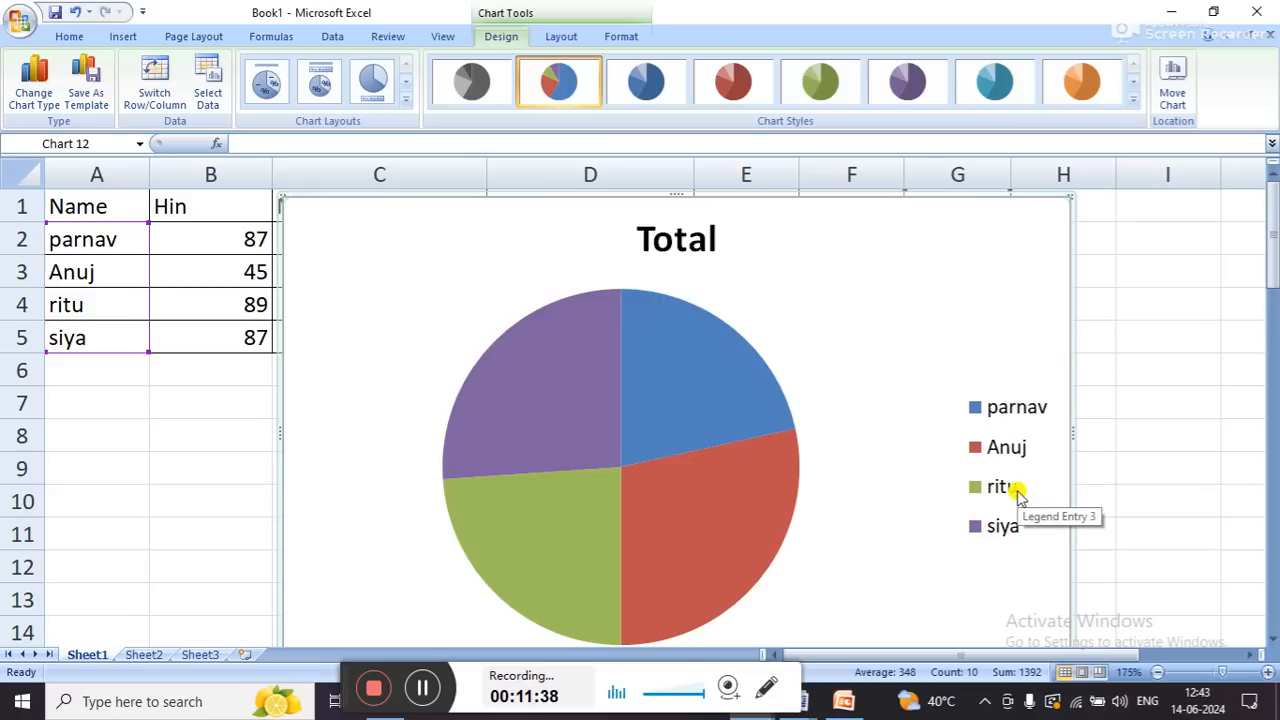
- Set the totals pie chart's title to appear above the pie, and select the title
left_click(561, 36)
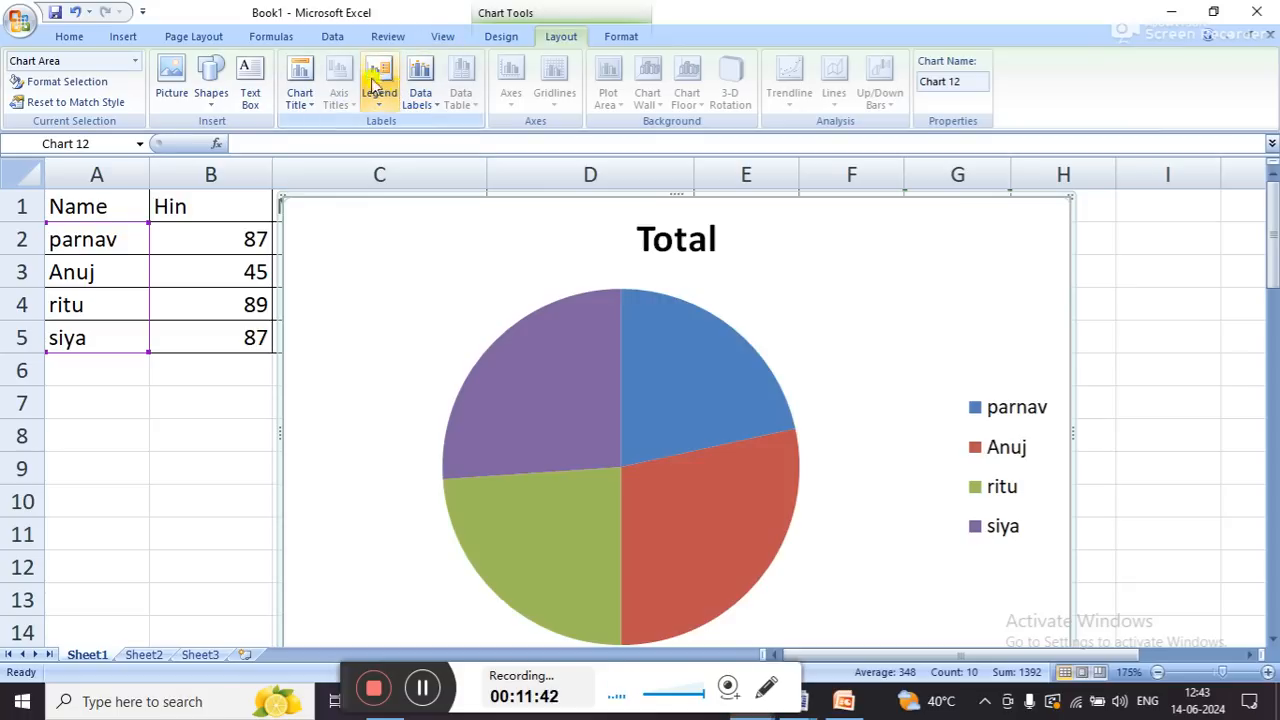
left_click(312, 84)
left_click(360, 215)
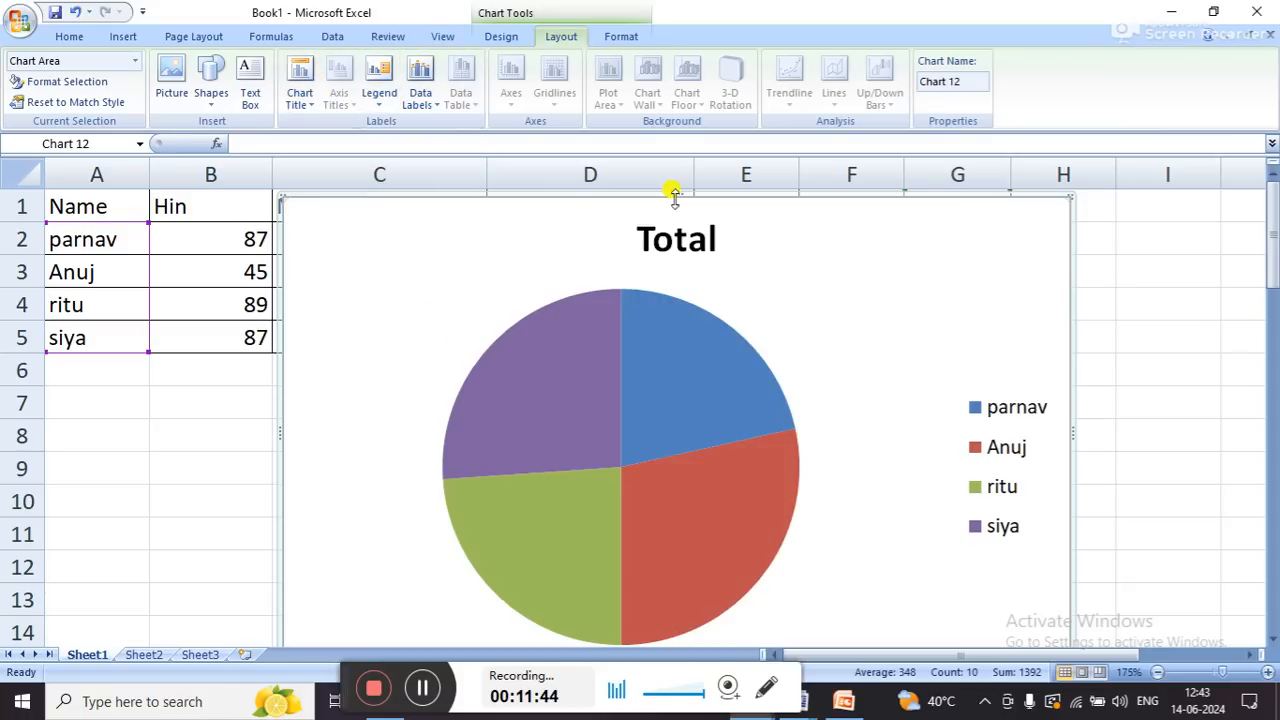
left_click(712, 252)
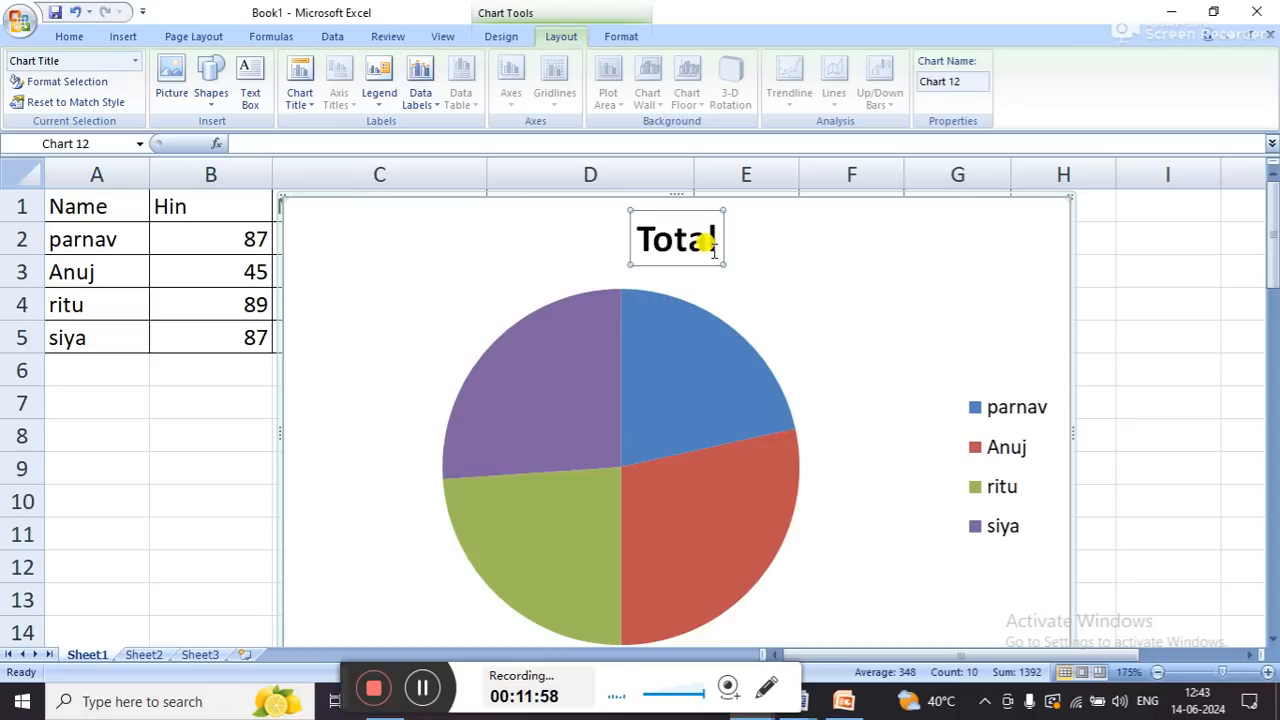
left_click(864, 328)
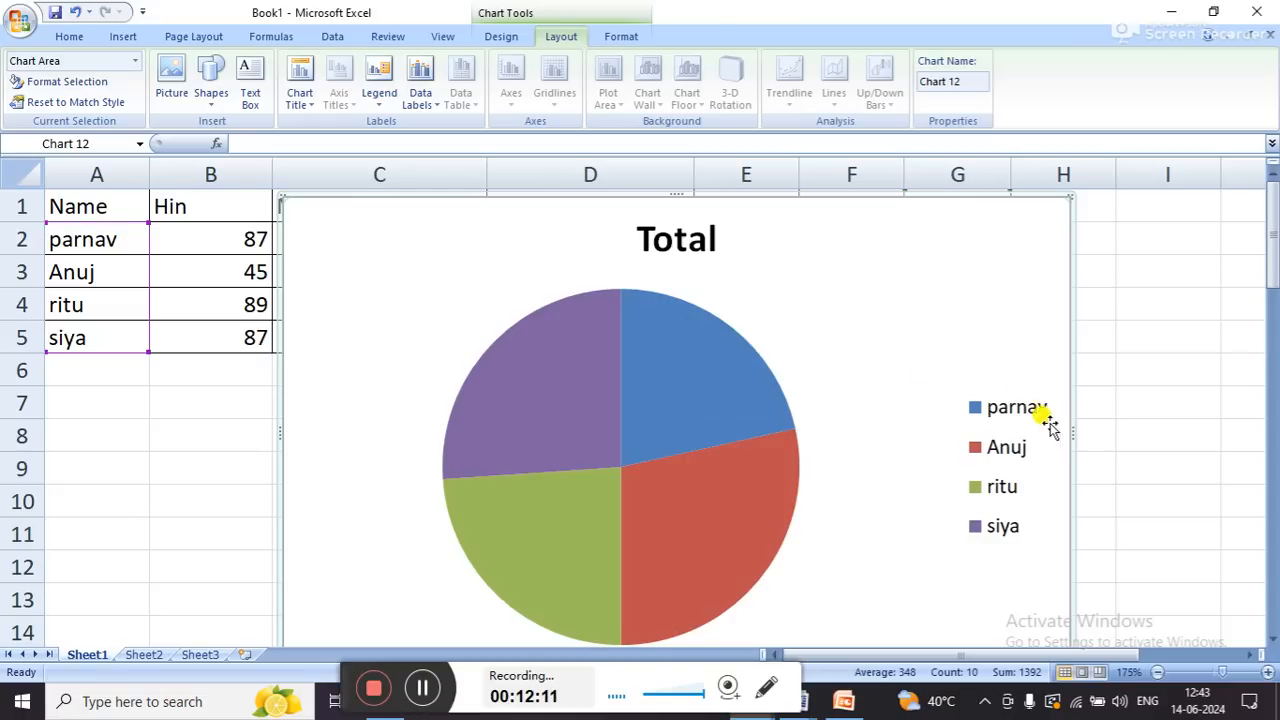
- Try the first two chart layouts on the totals pie chart, and apply the layout with slice percentages and a side legend
left_click(503, 38)
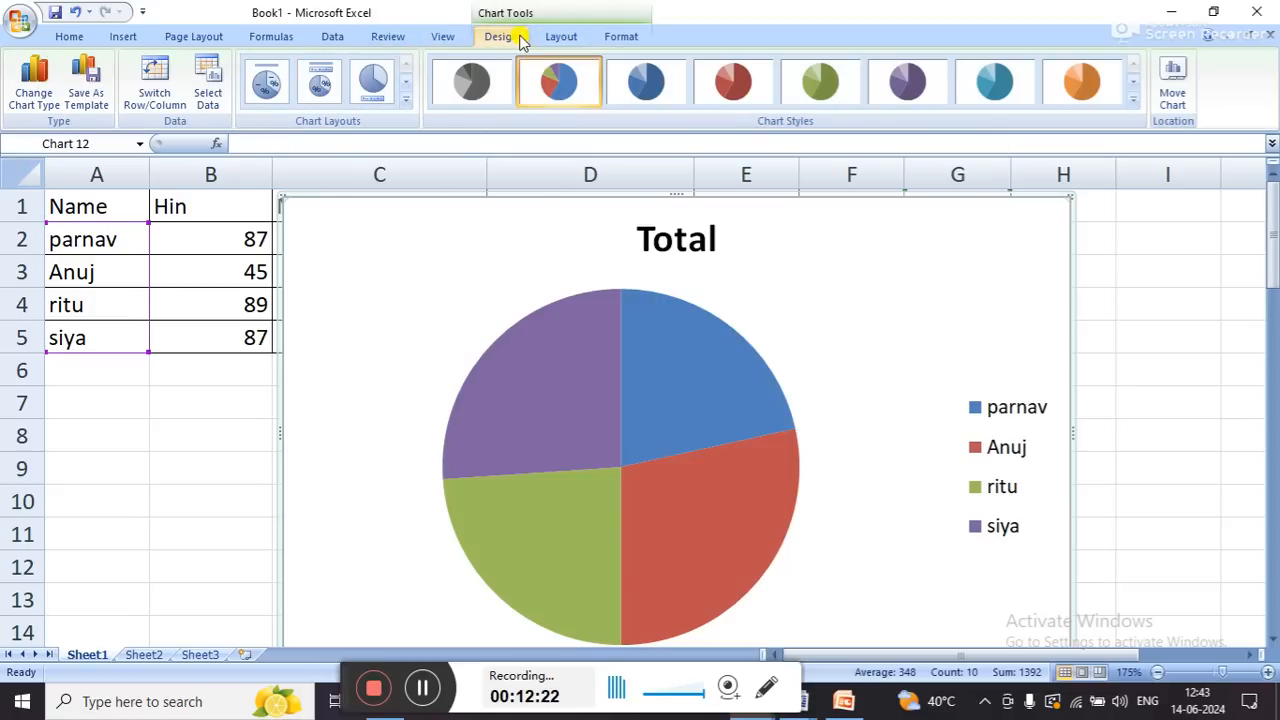
left_click(268, 86)
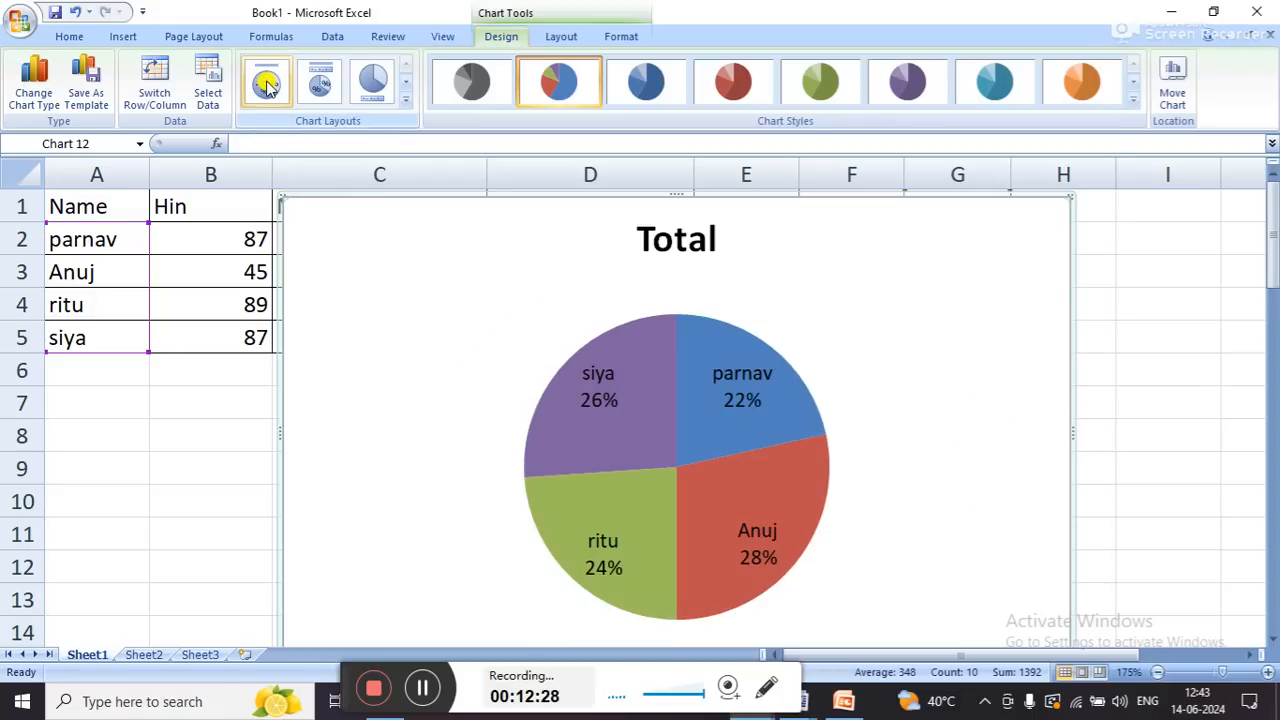
left_click(325, 84)
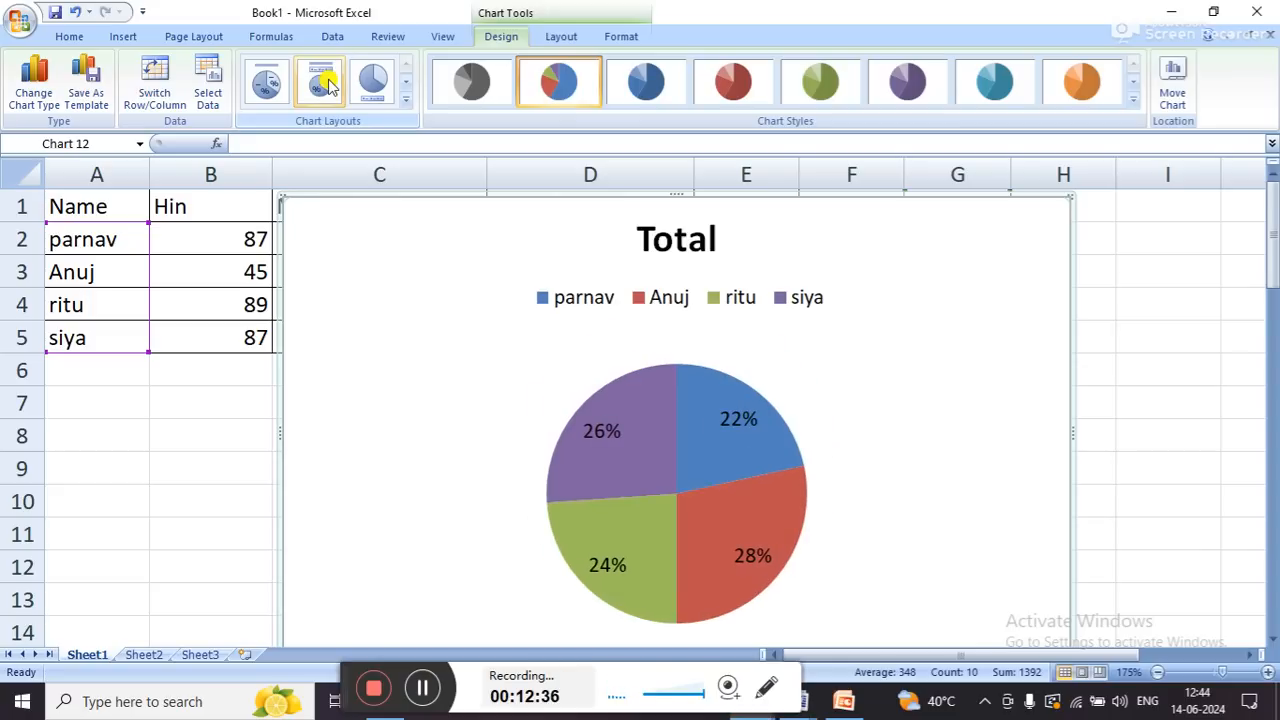
left_click(406, 98)
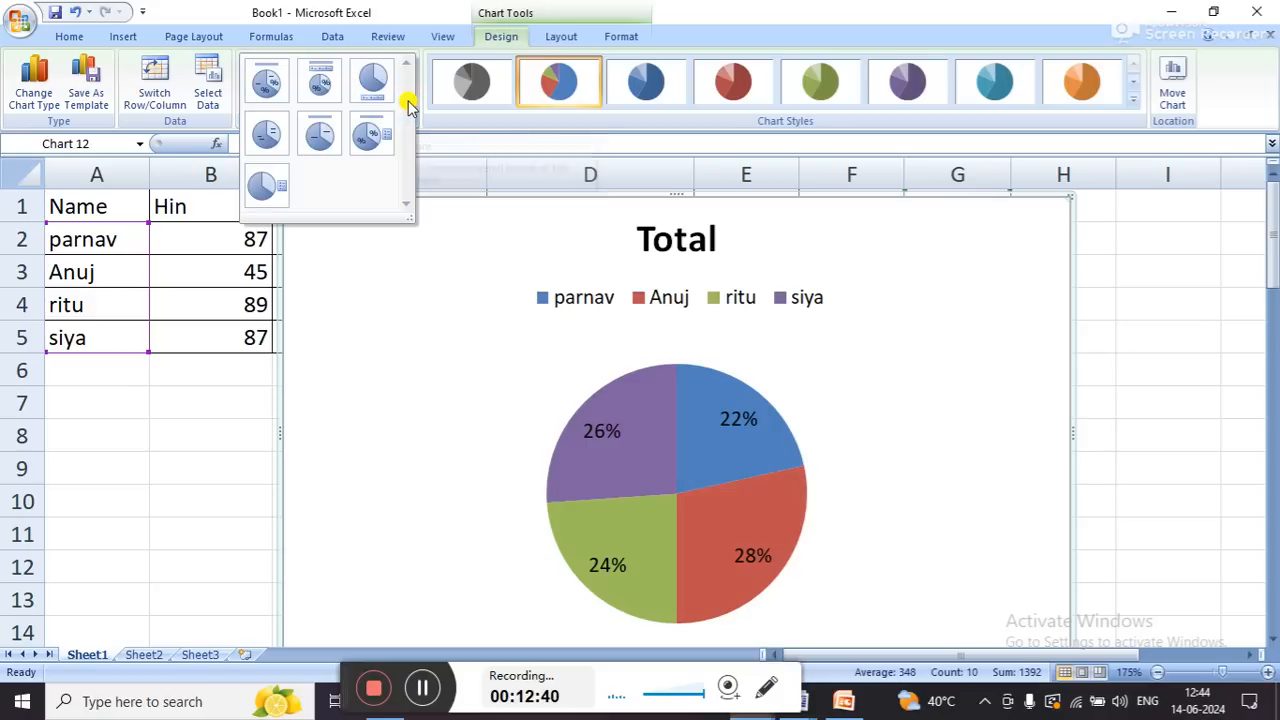
left_click(377, 141)
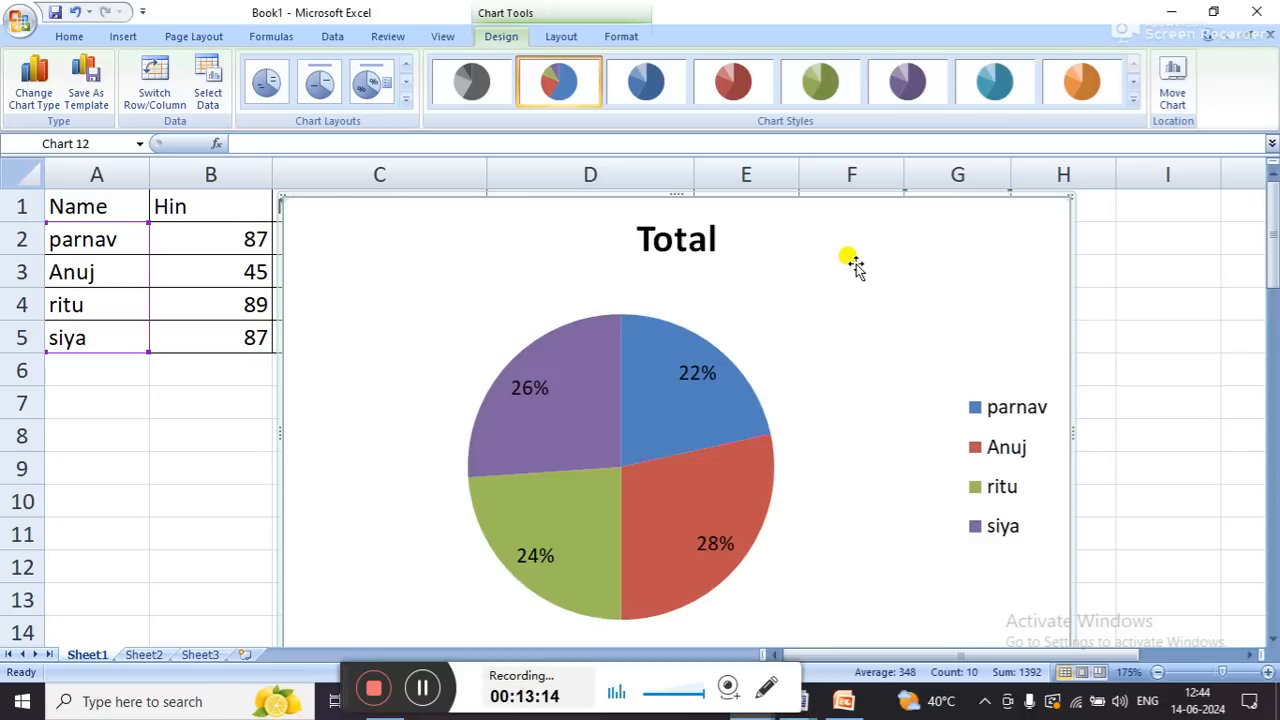
- Delete the pie chart of student totals from the sheet
key("Delete")
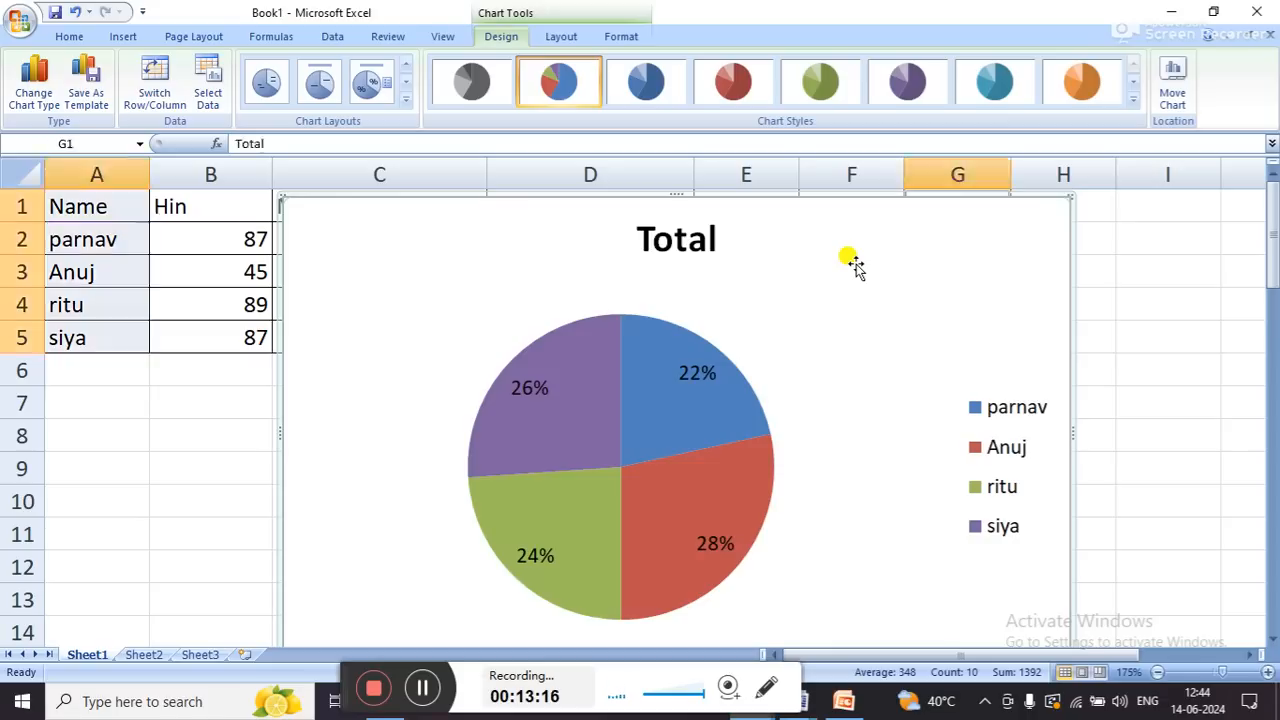
left_click(855, 263)
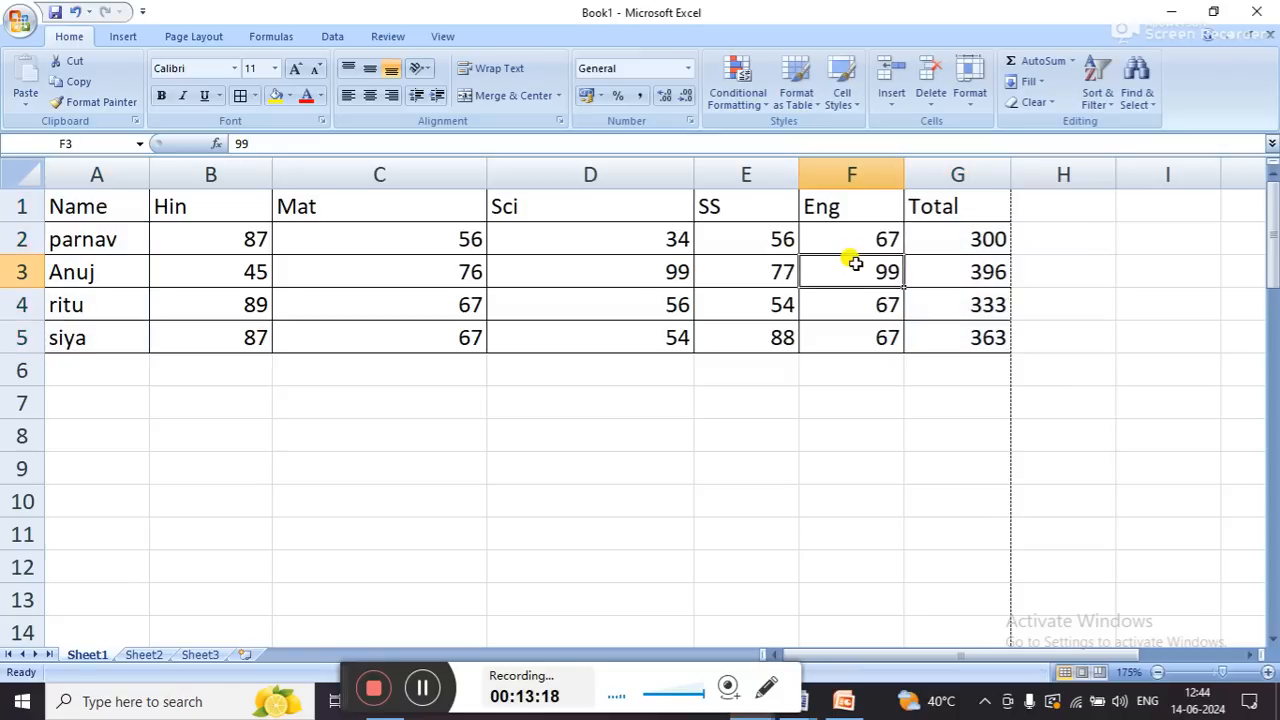
left_click(141, 38)
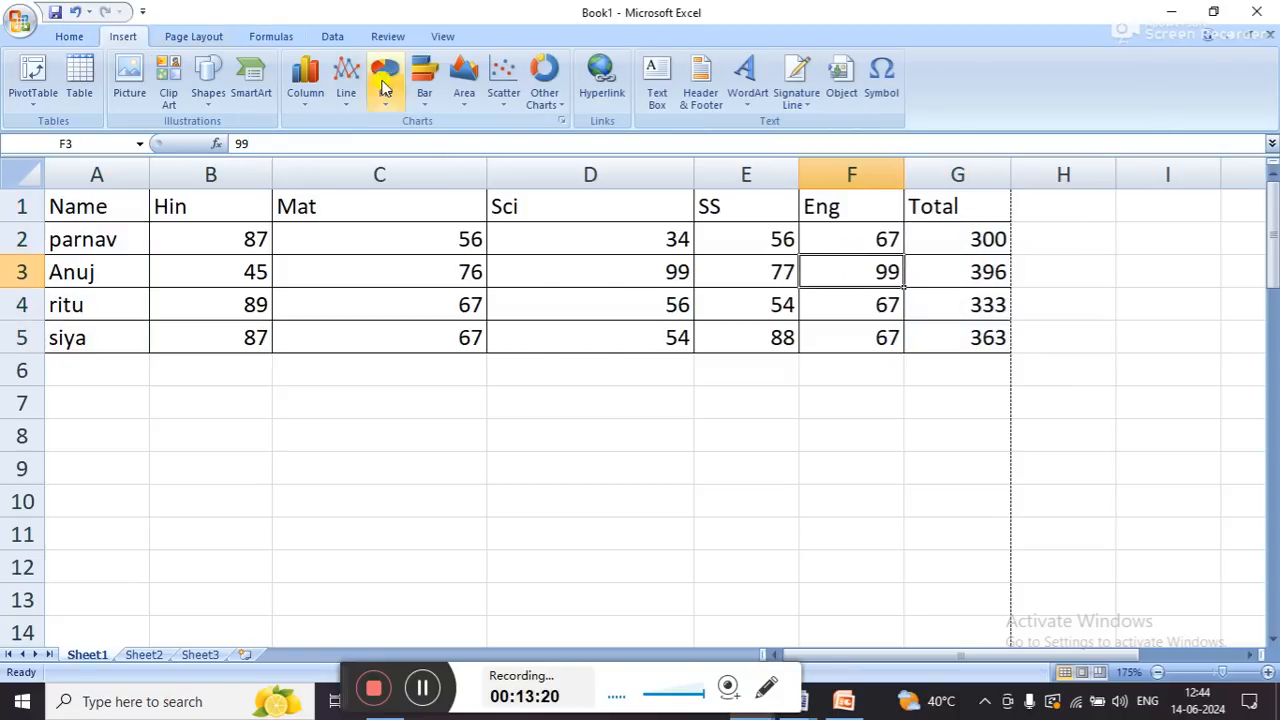
left_click(329, 314)
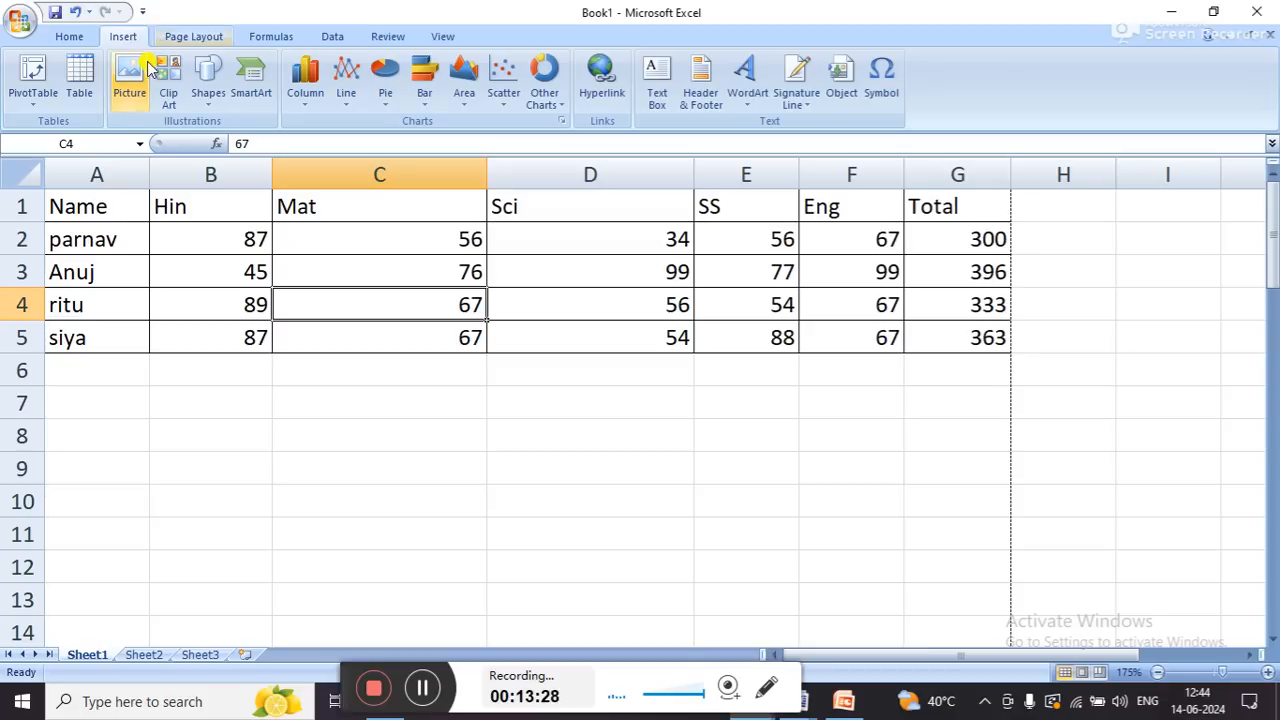
- Try a basic 2-D pie chart from the Name, Sci, Eng and Total columns, move it around the table, and delete it
left_click(104, 198)
left_click_drag(104, 198, 105, 335)
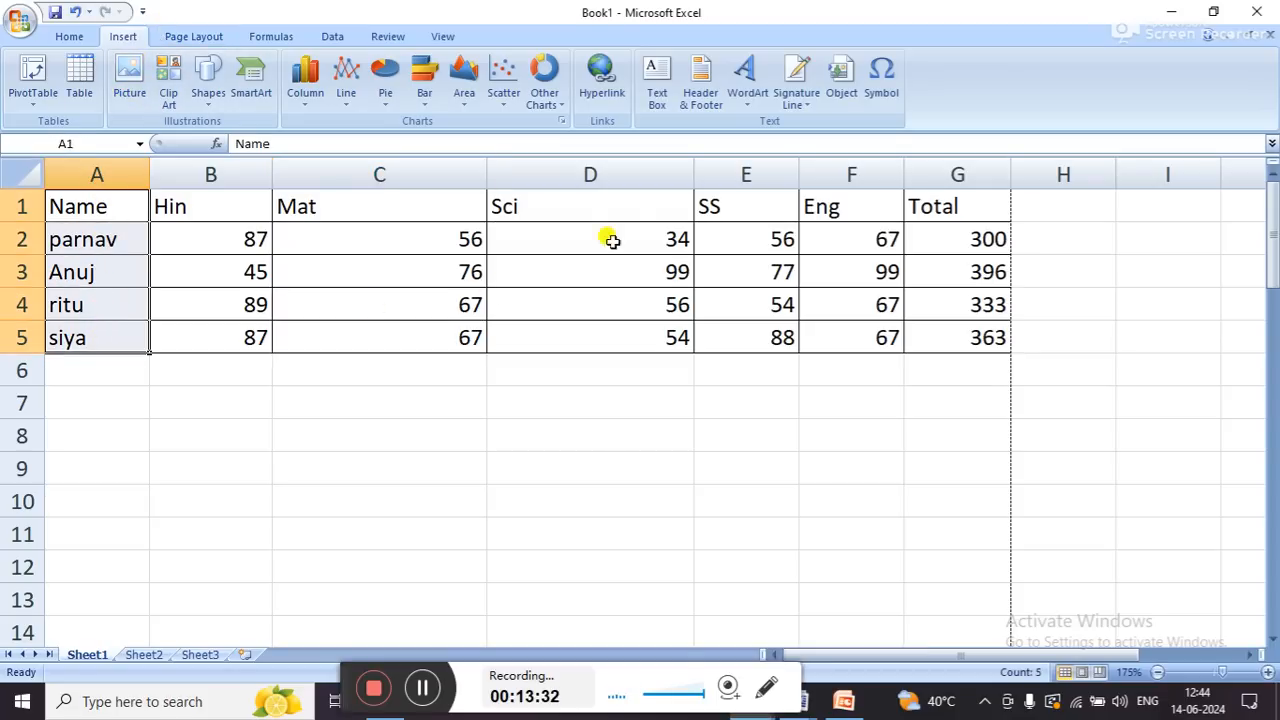
left_click_drag(530, 290, 529, 340)
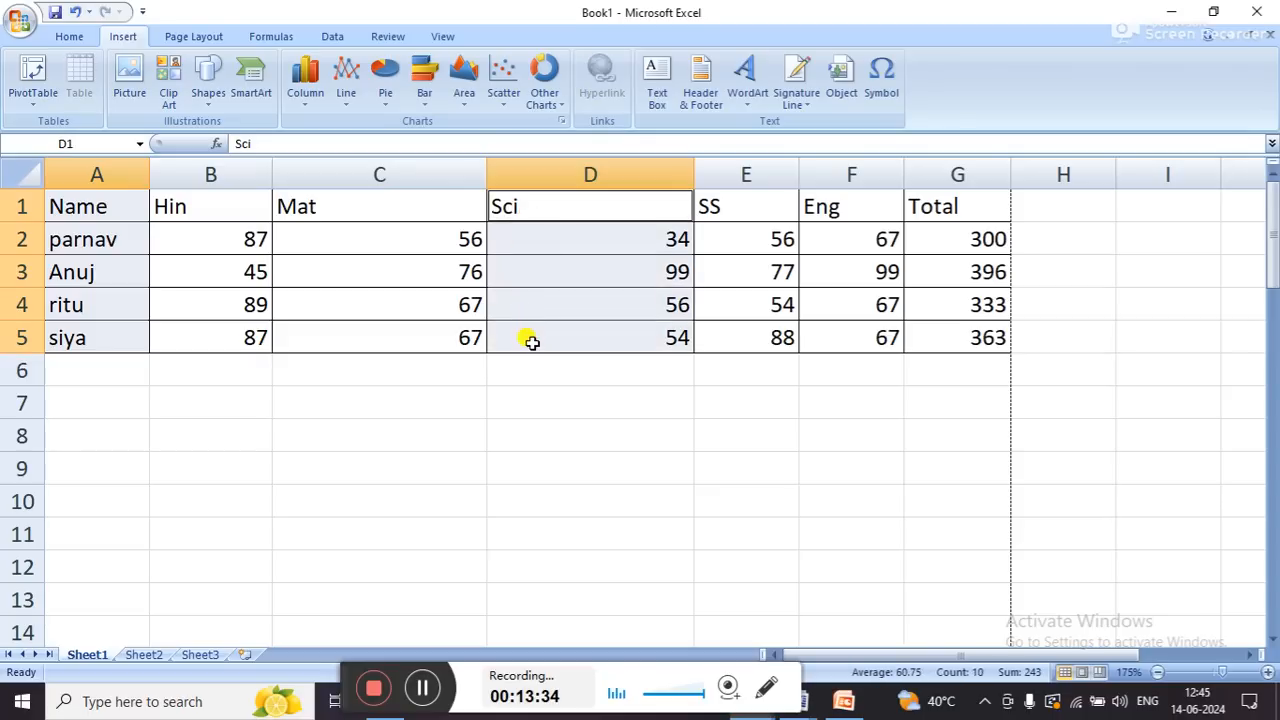
left_click_drag(814, 200, 828, 324)
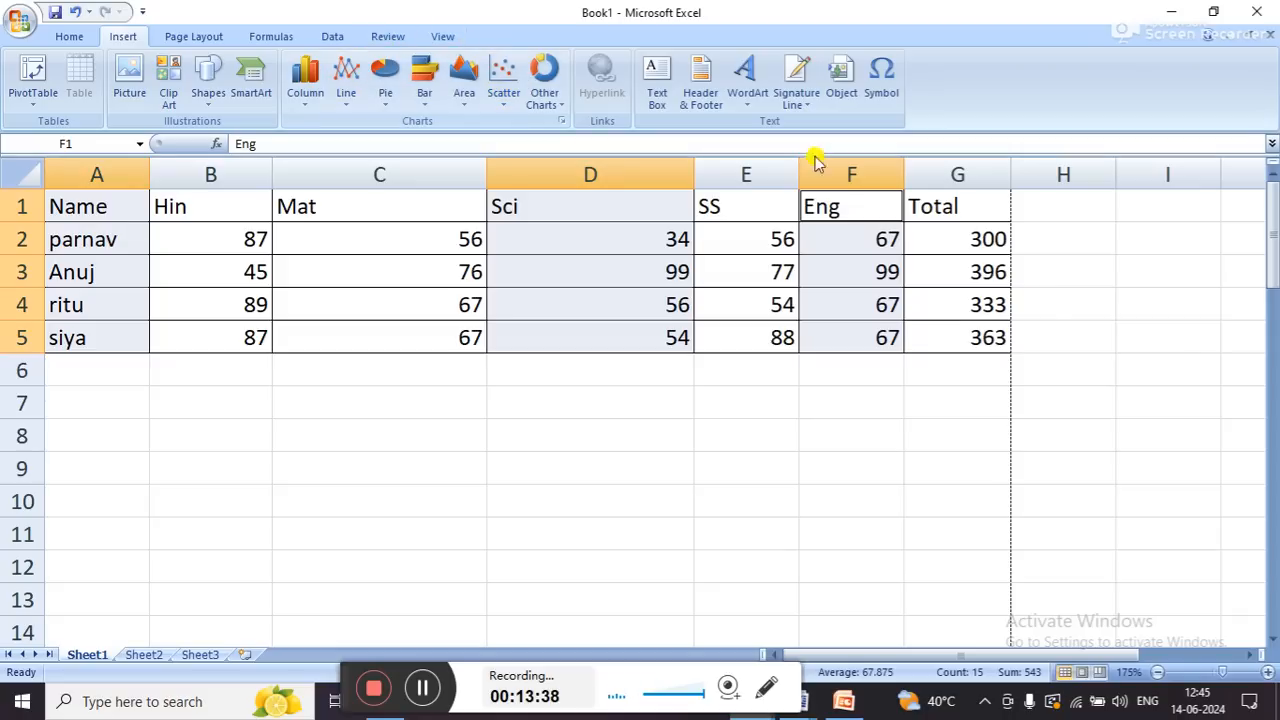
left_click_drag(971, 204, 977, 330)
left_click(390, 66)
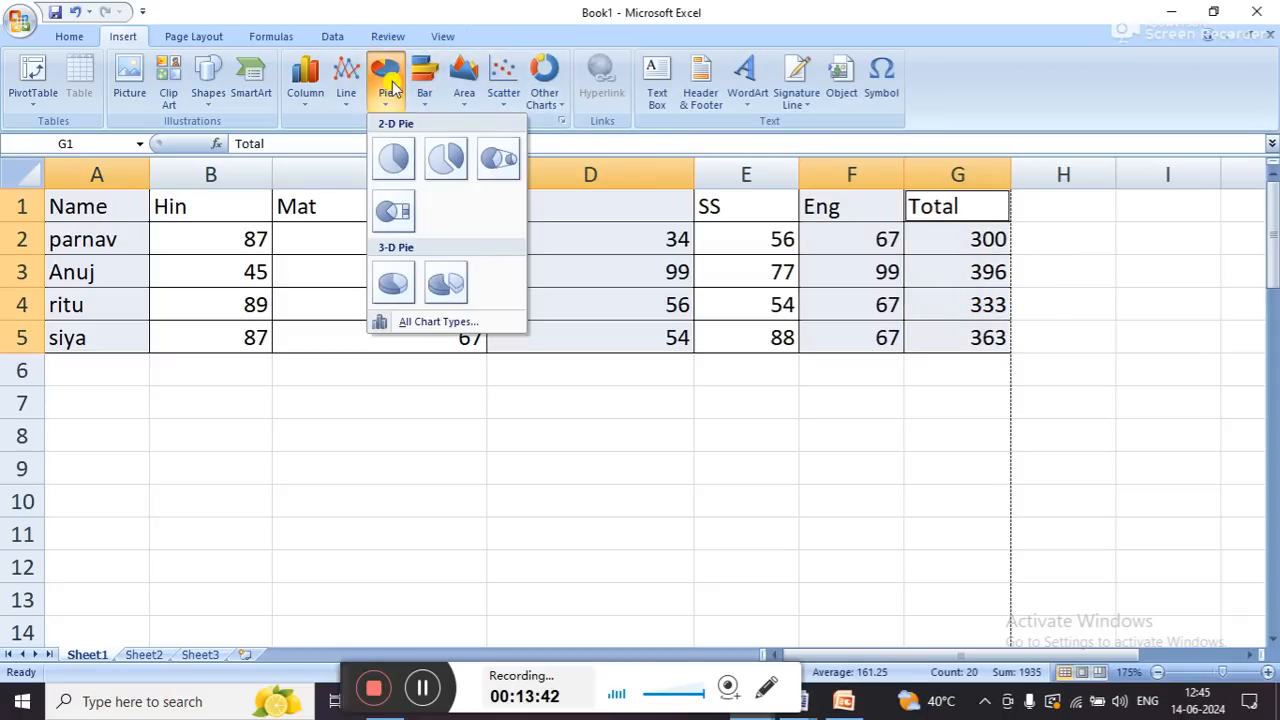
left_click(393, 158)
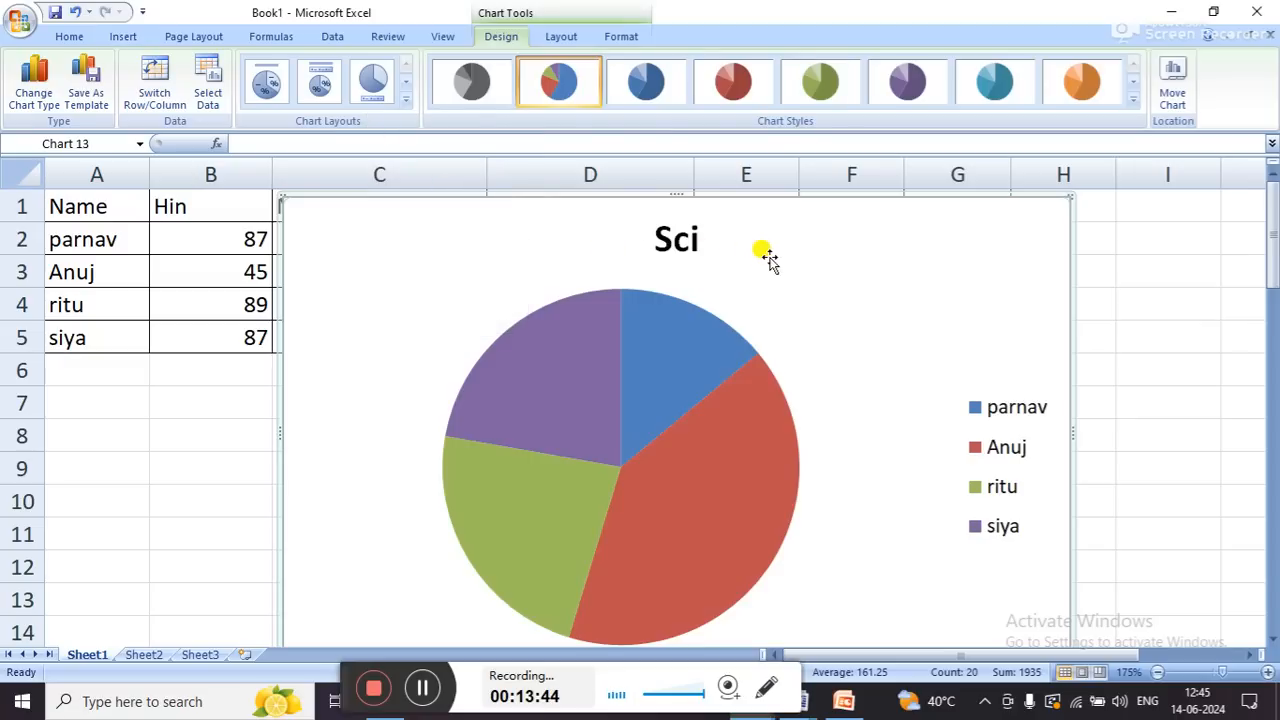
left_click_drag(766, 251, 750, 424)
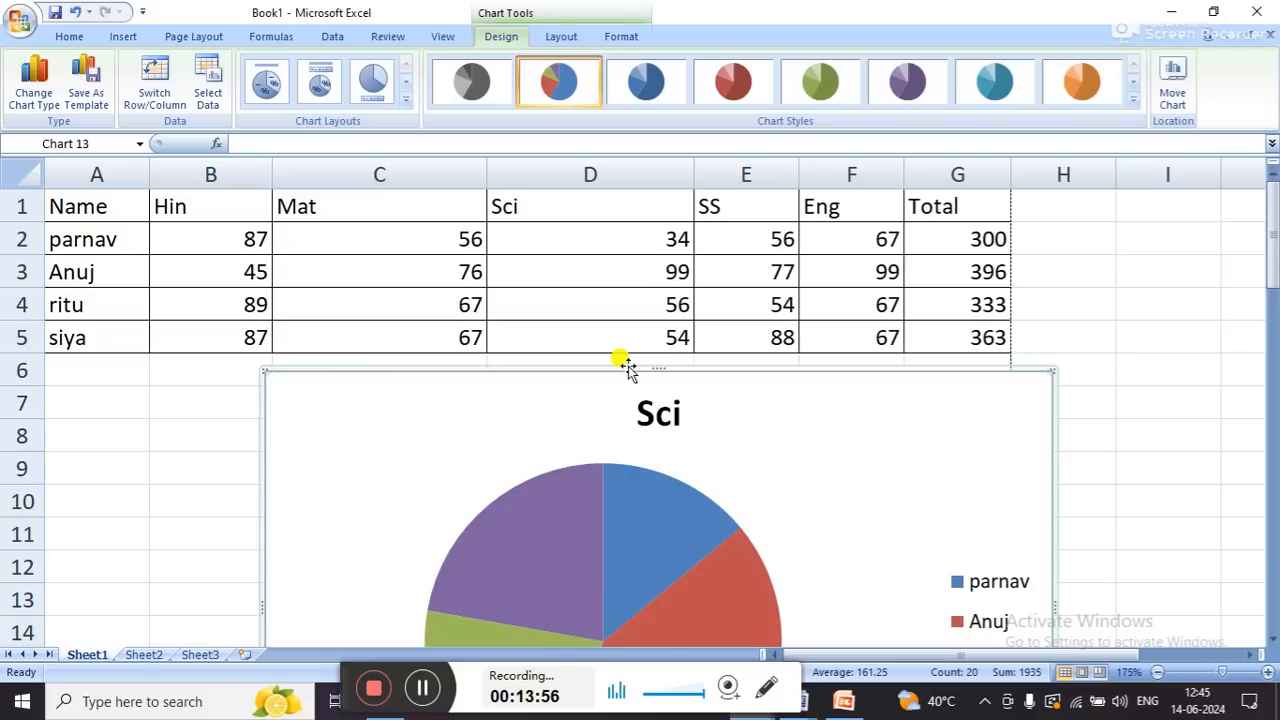
left_click_drag(879, 442, 894, 260)
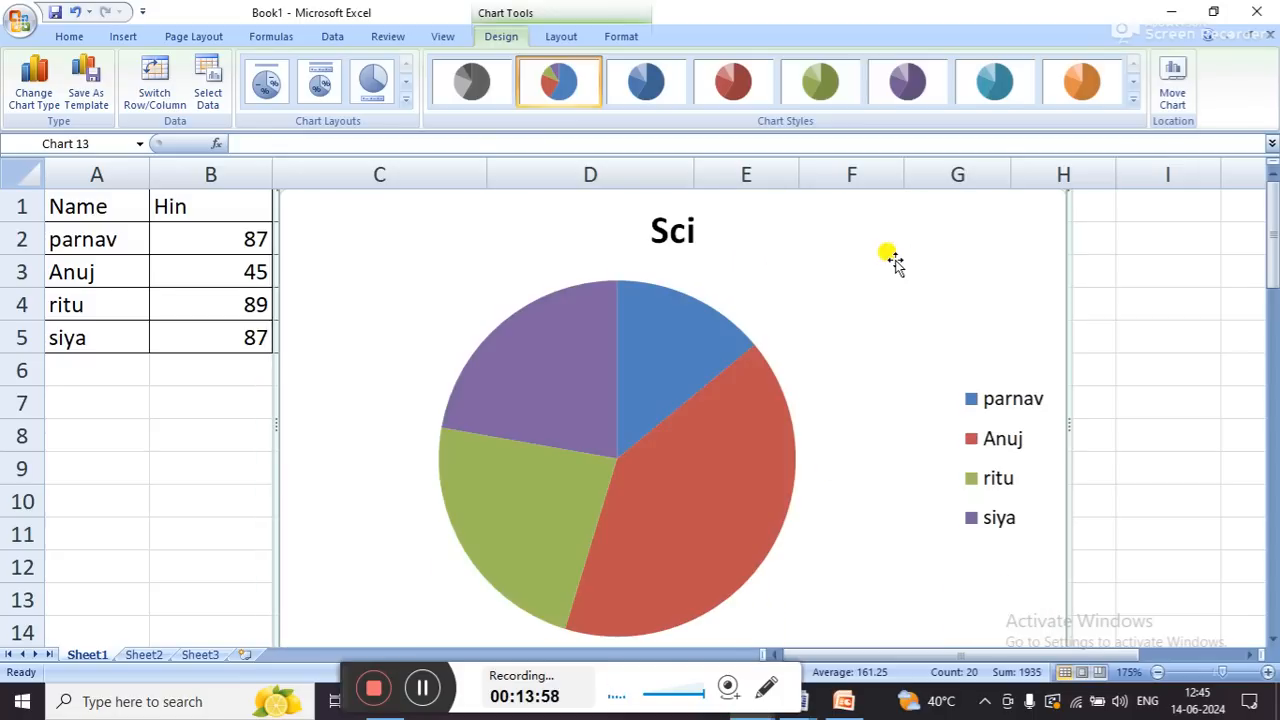
key("Delete")
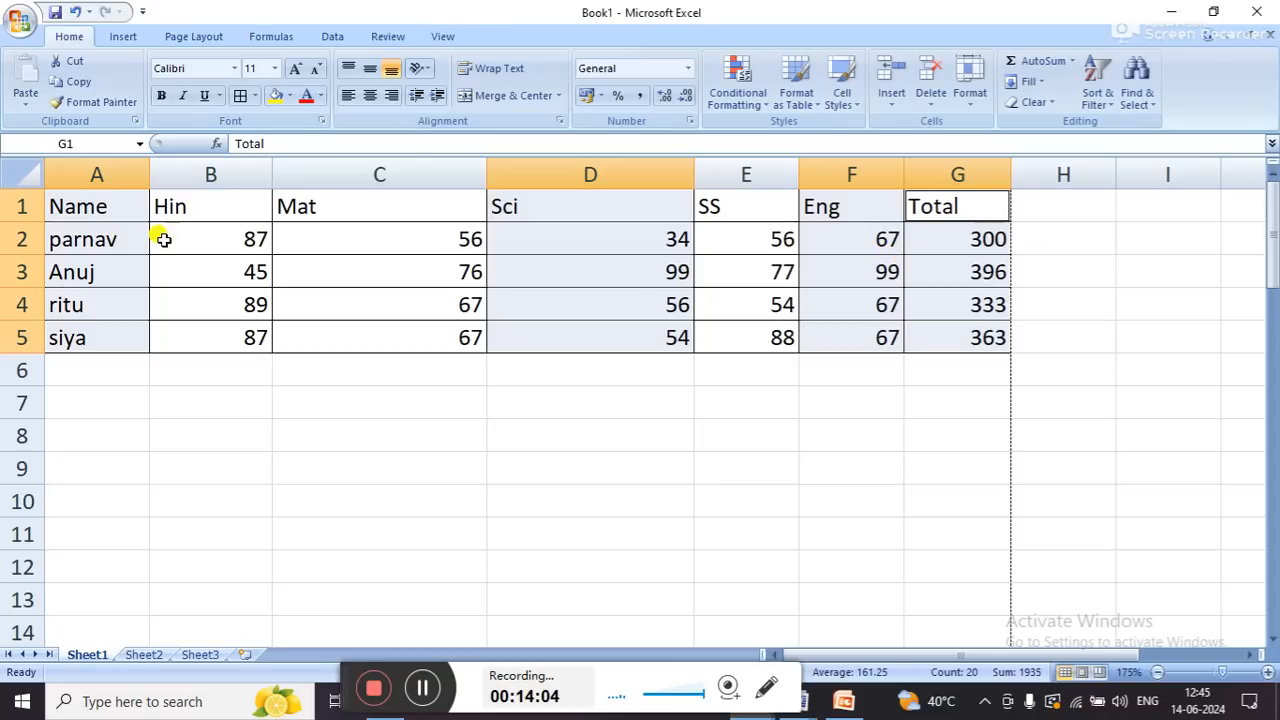
- Try a basic 2-D pie chart from the header row and the first two students' rows, A1:G3, and delete it
left_click_drag(103, 243, 948, 190)
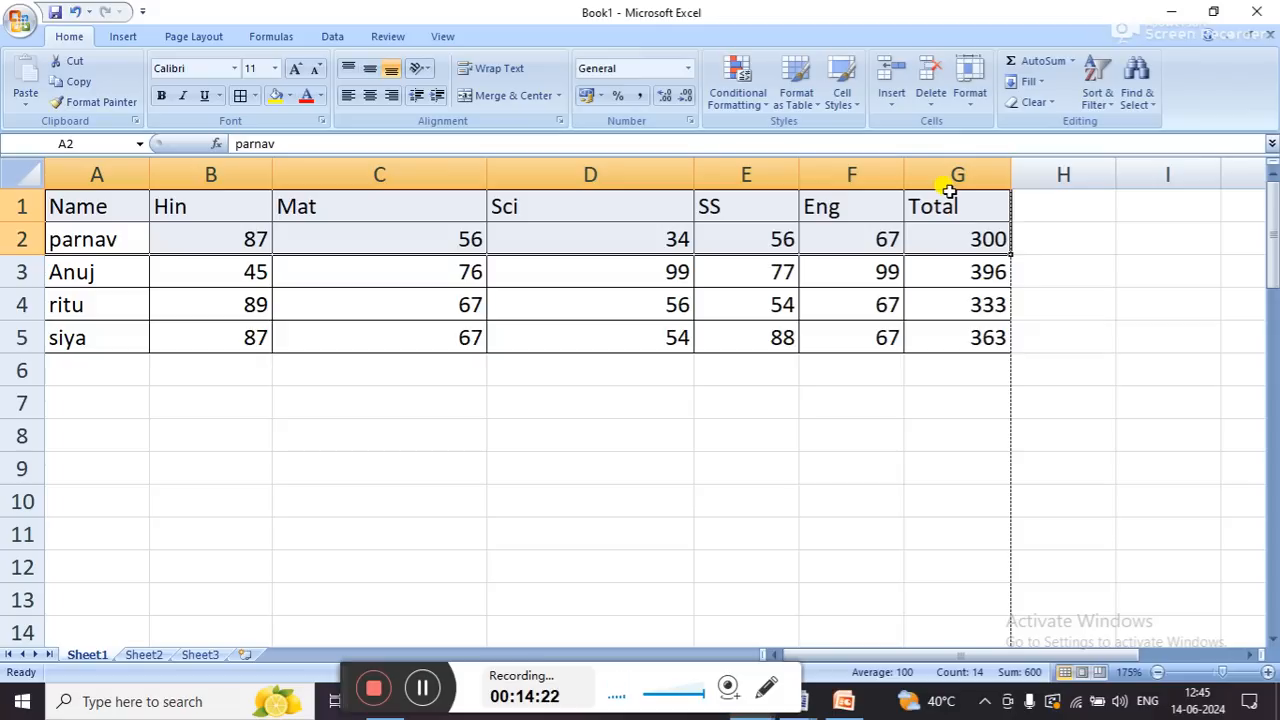
left_click_drag(98, 206, 971, 271)
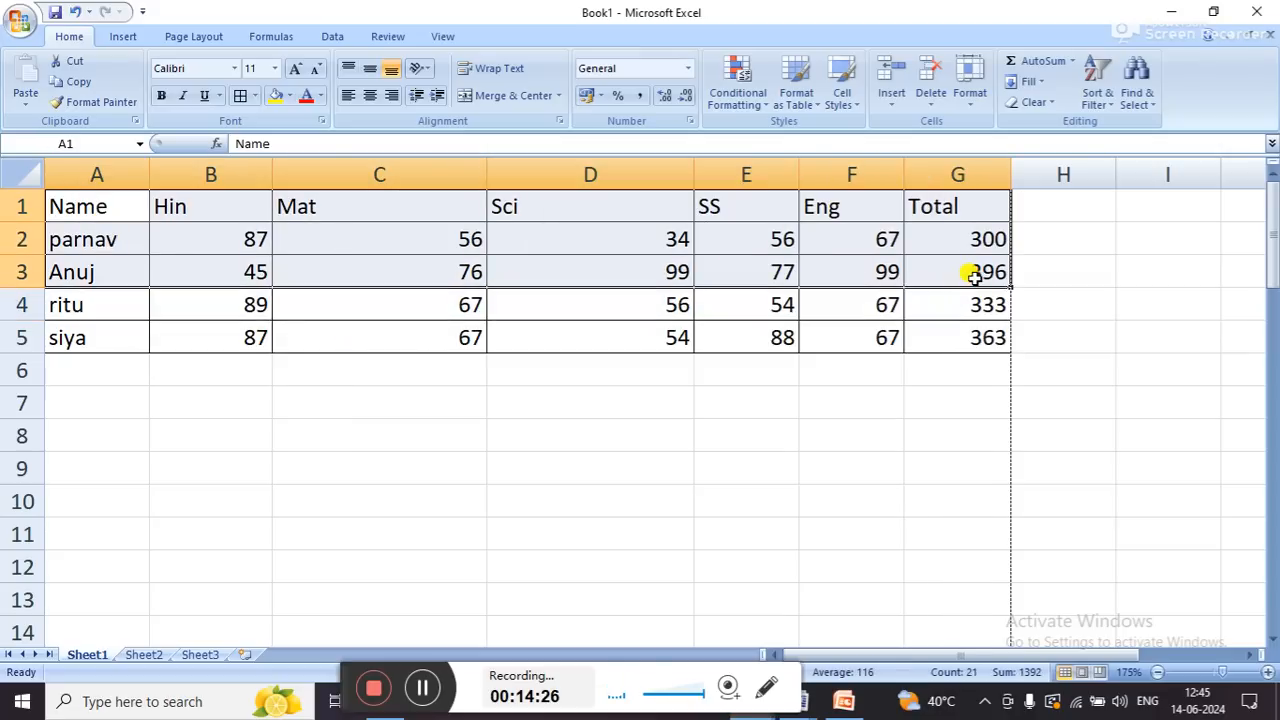
left_click(122, 37)
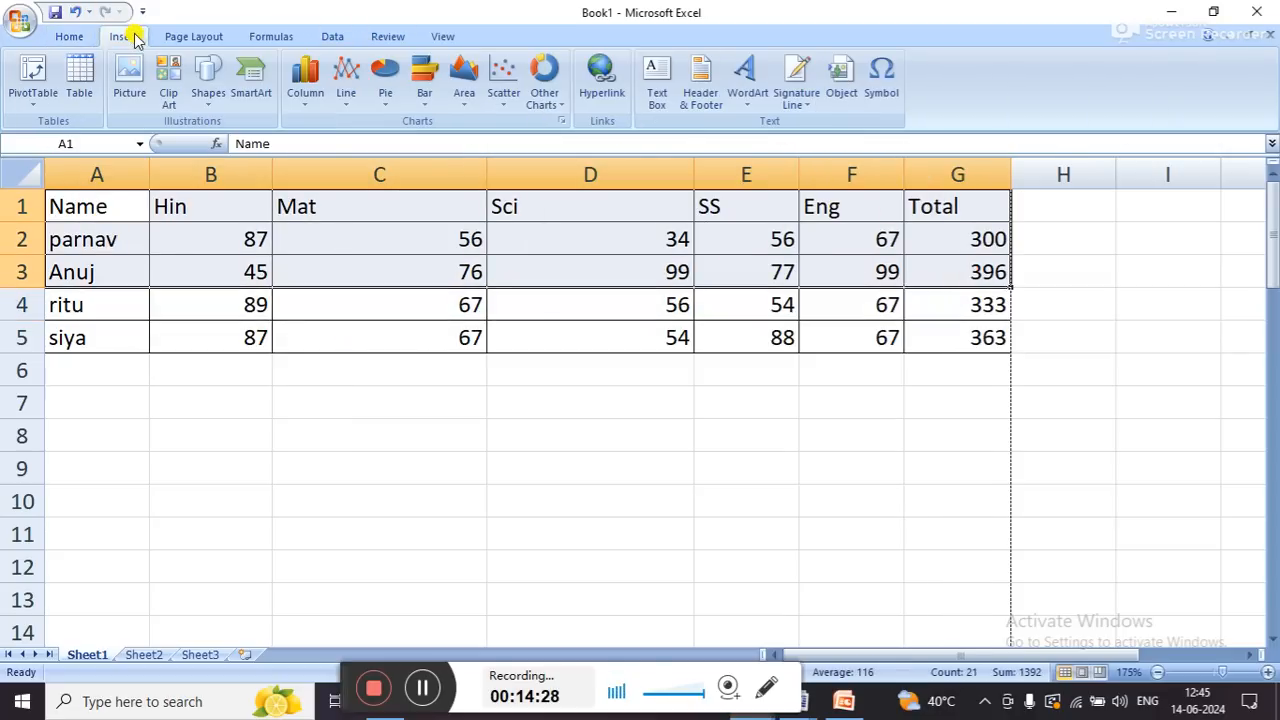
left_click(386, 80)
left_click(386, 155)
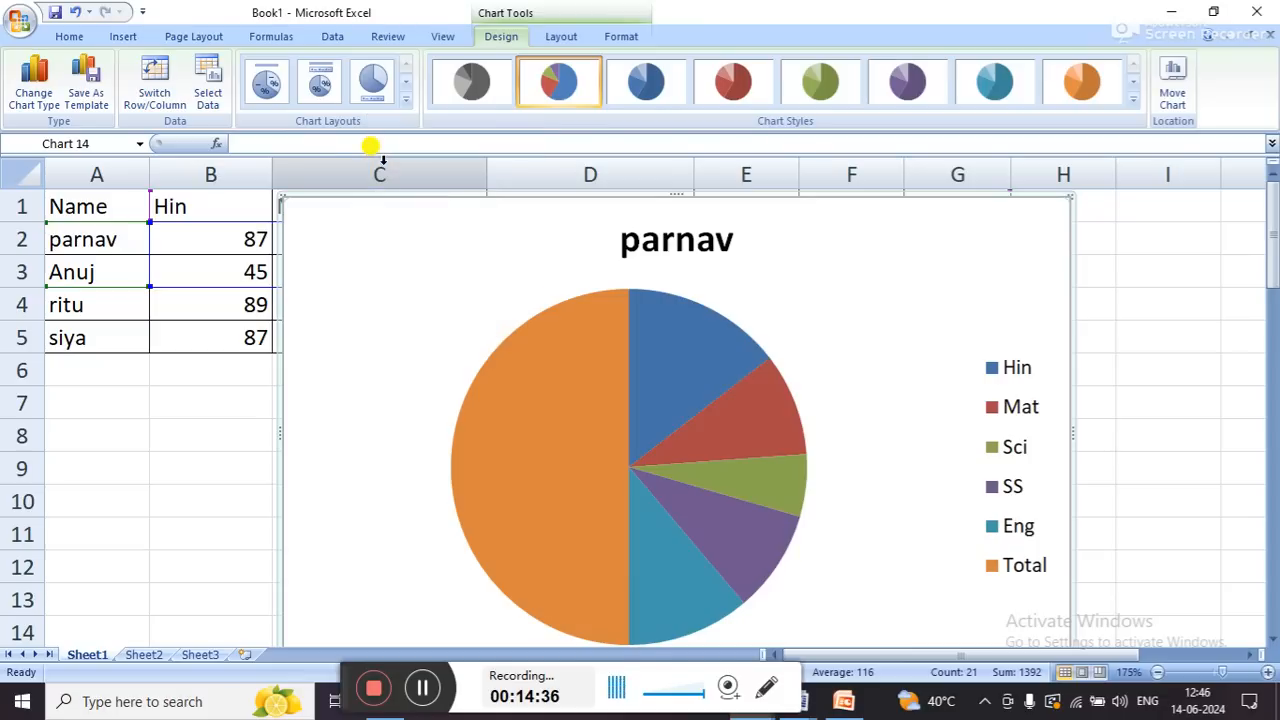
key("Delete")
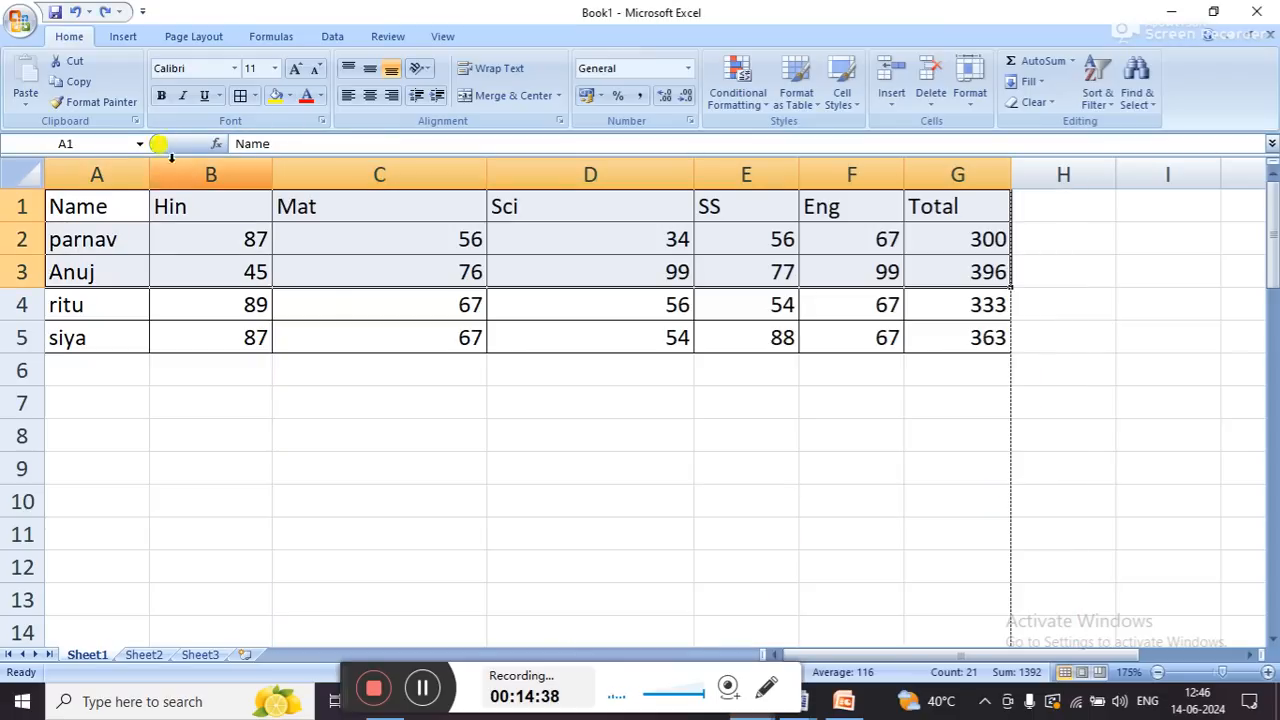
- Try a basic 2-D pie chart from the header row A1:G1 and the third student's row A4:G4, and delete it
left_click_drag(127, 197, 987, 177)
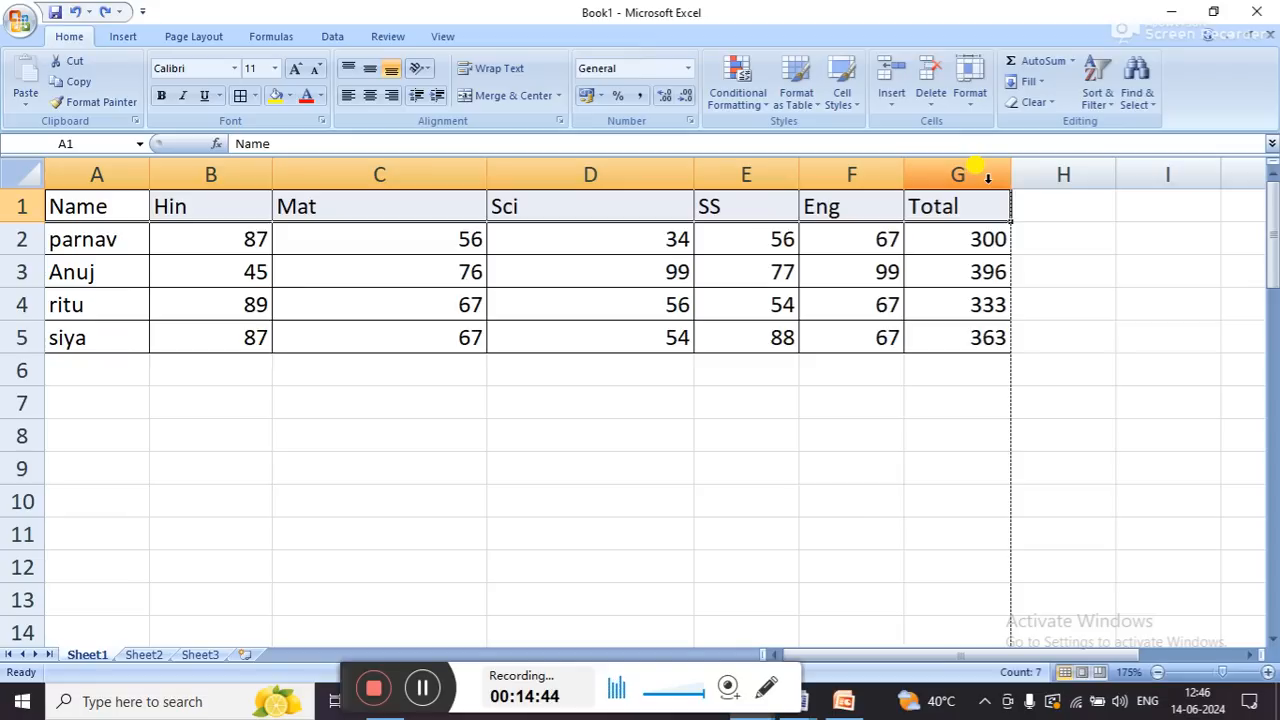
left_click_drag(89, 297, 948, 301)
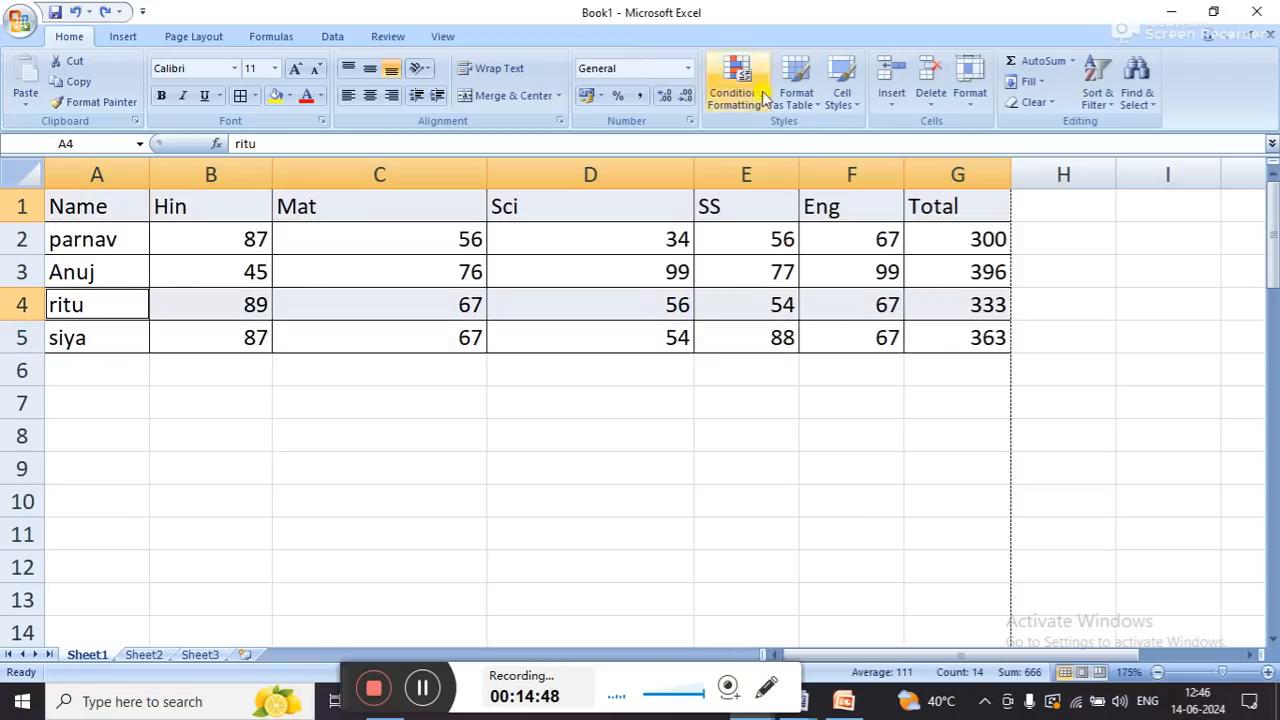
left_click(123, 37)
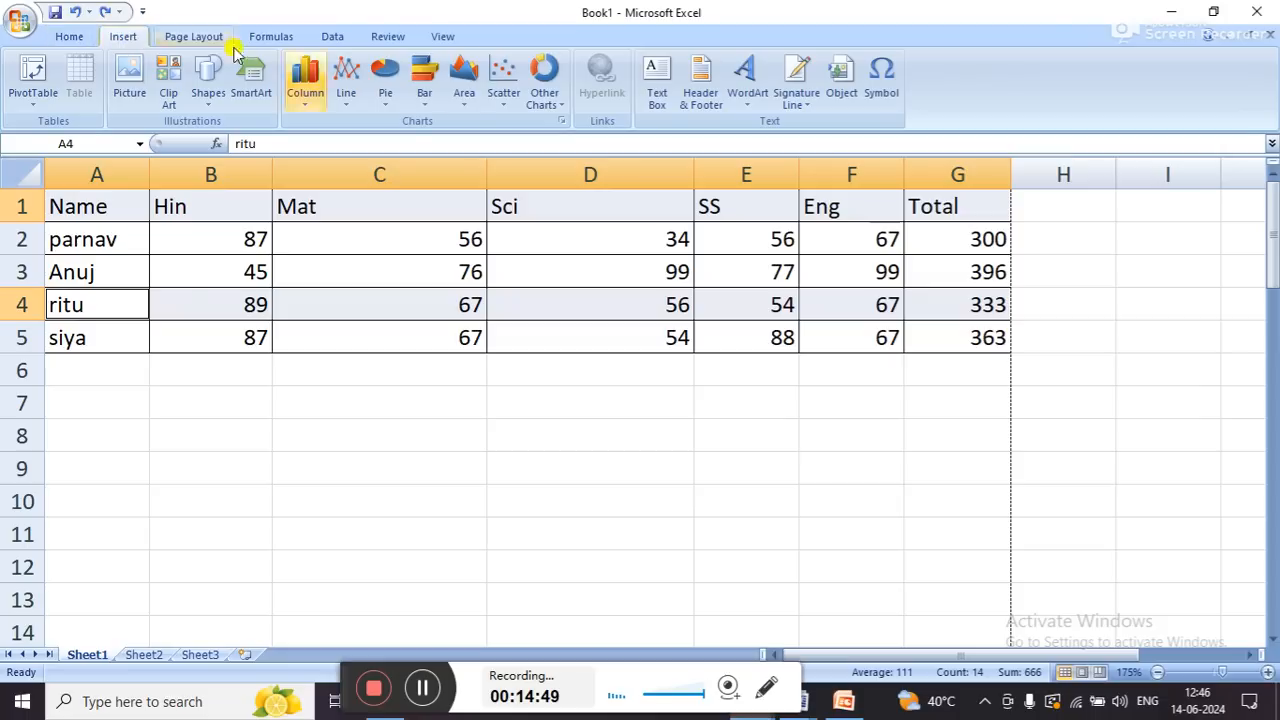
left_click(304, 100)
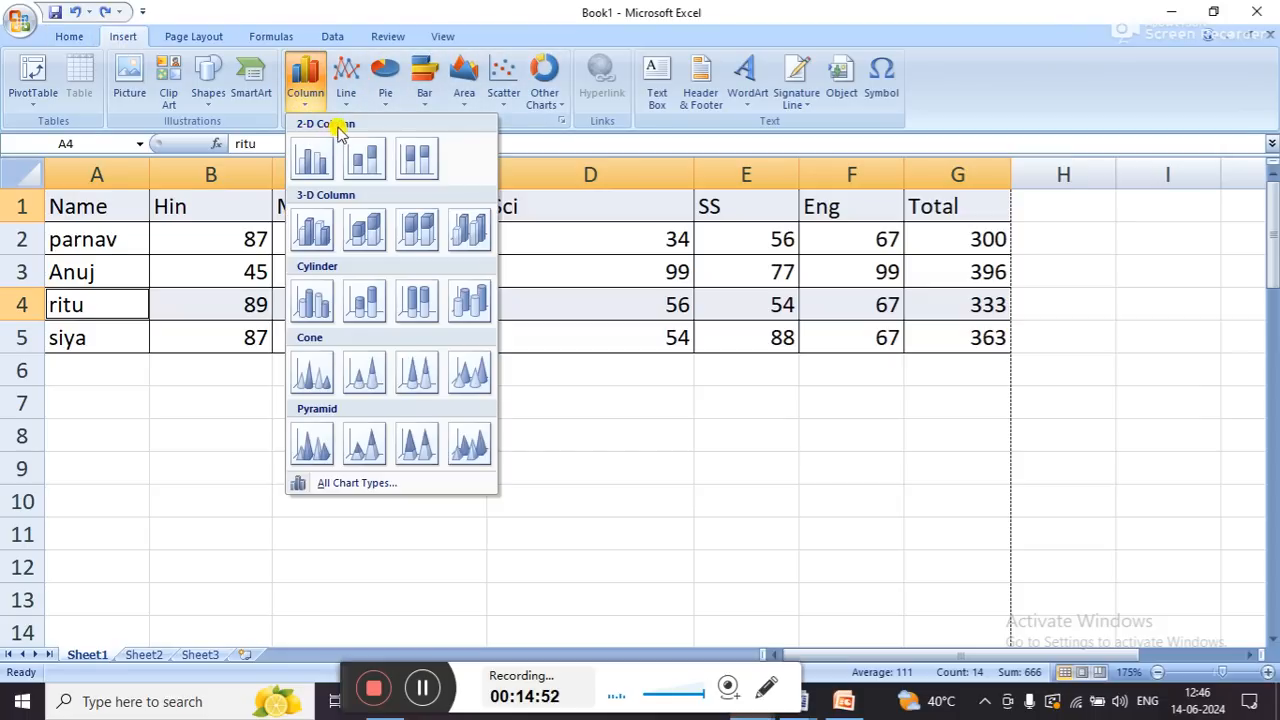
left_click(378, 97)
left_click(391, 157)
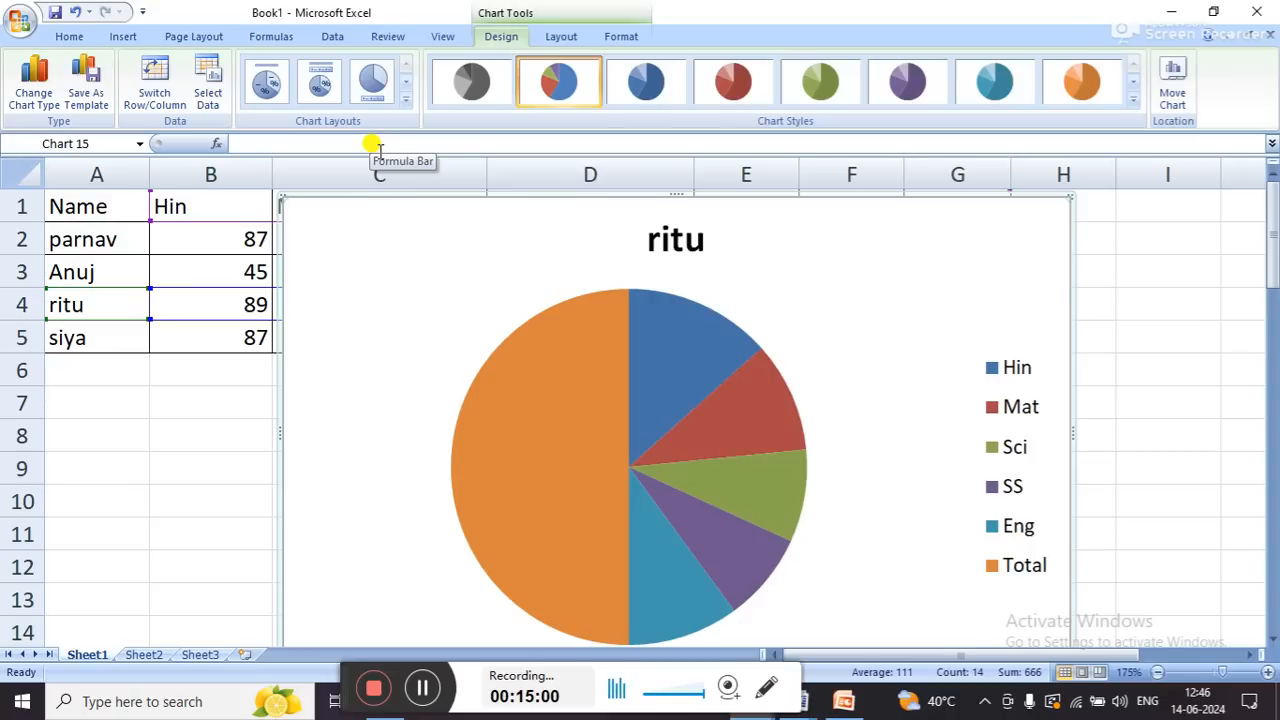
key("Delete")
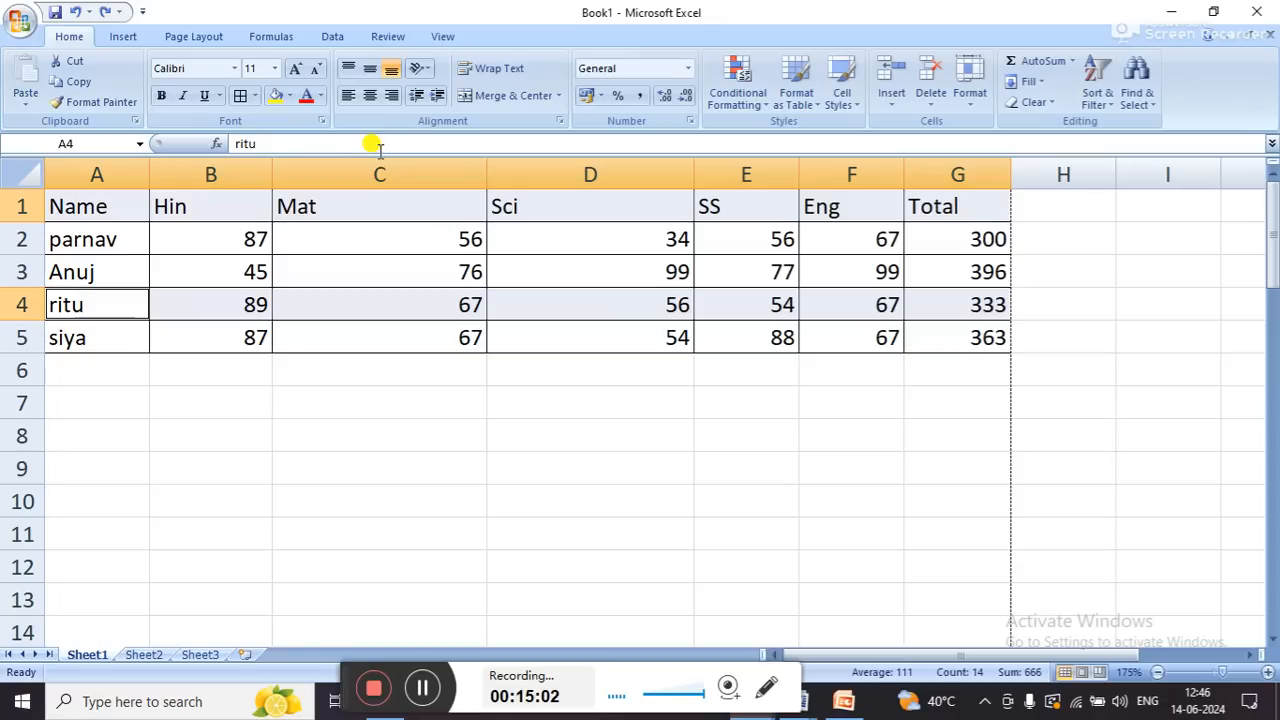
- Examine the working hours and age calculation tables farther down the sheet, ending at the DOB entry in cell B39
left_click(123, 168)
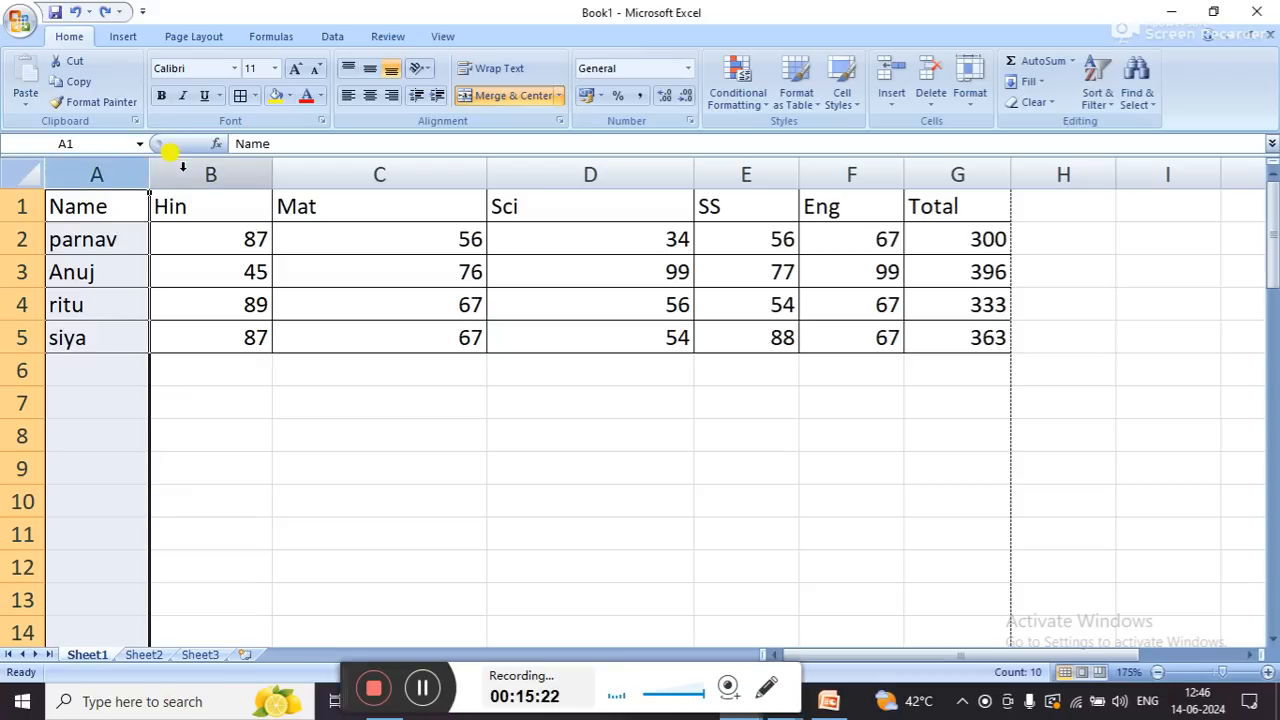
left_click(402, 258)
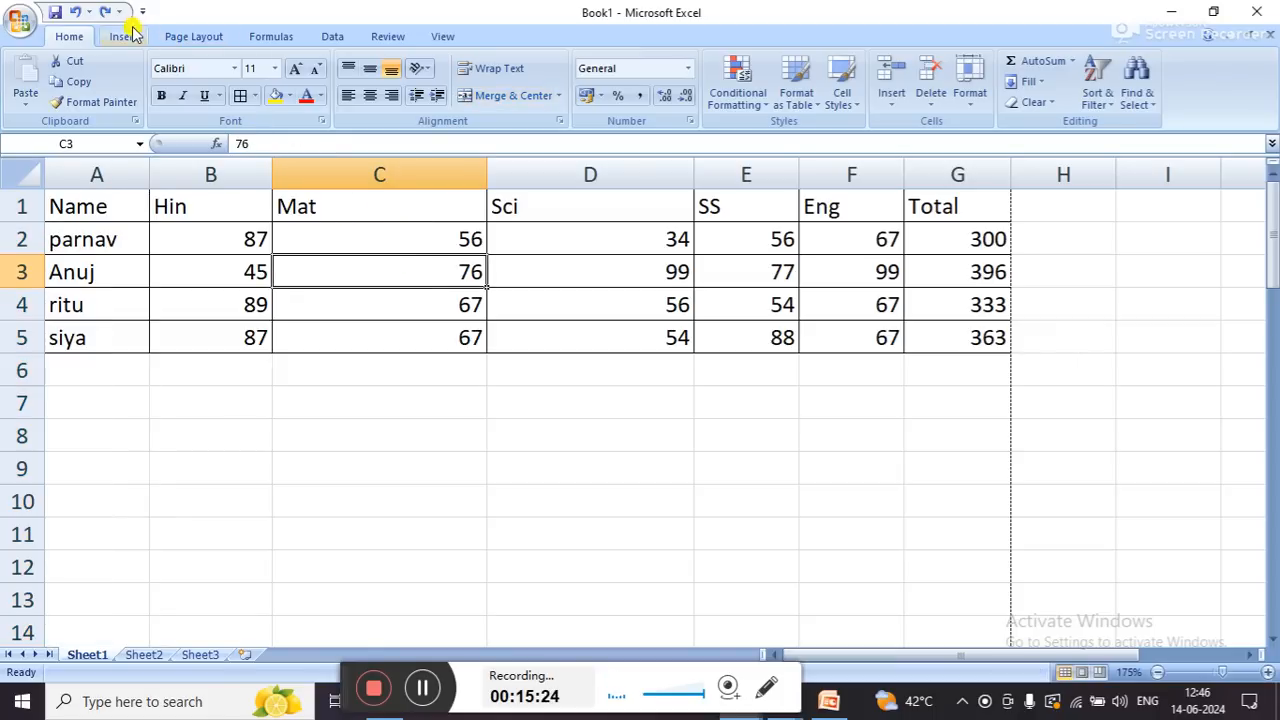
left_click(247, 402)
key("ctrl+Down")
key("Down")
key("Down")
key("Down")
key("Down")
key("Down")
key("Down")
key("Down")
key("Down")
key("Down")
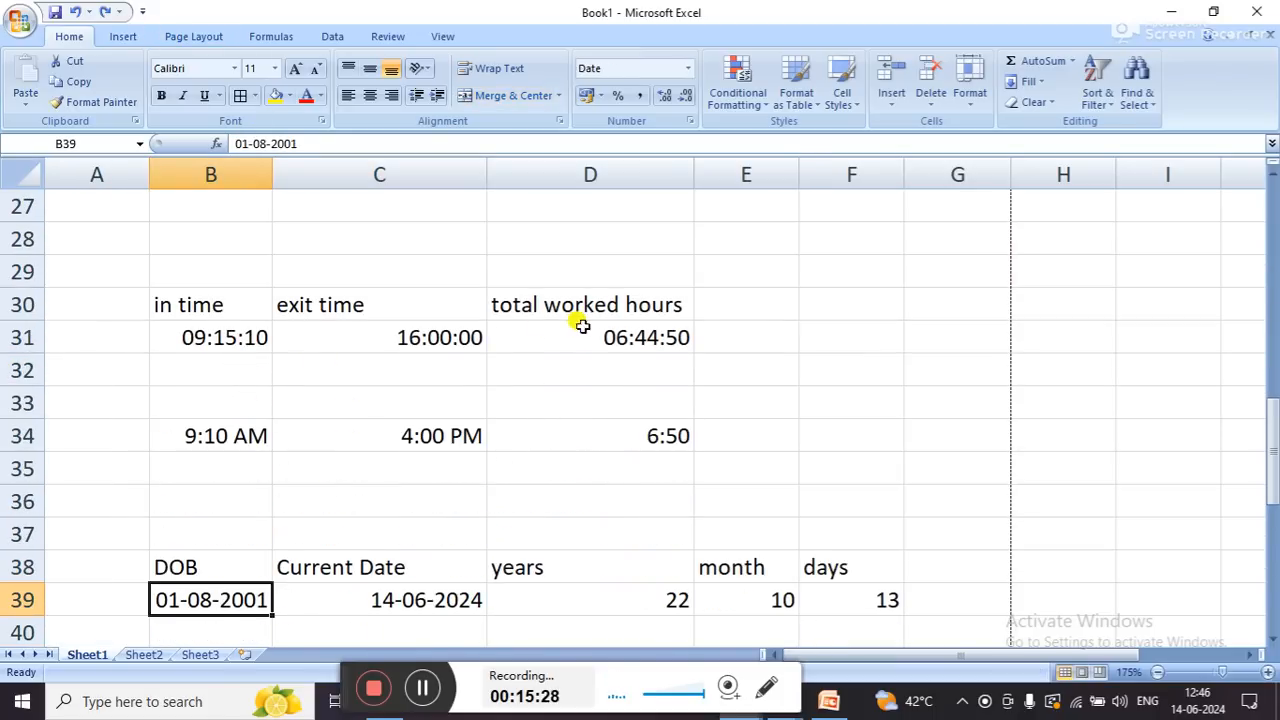
- Clear the total worked hours result in cell D31
left_click(597, 336)
key("Delete")
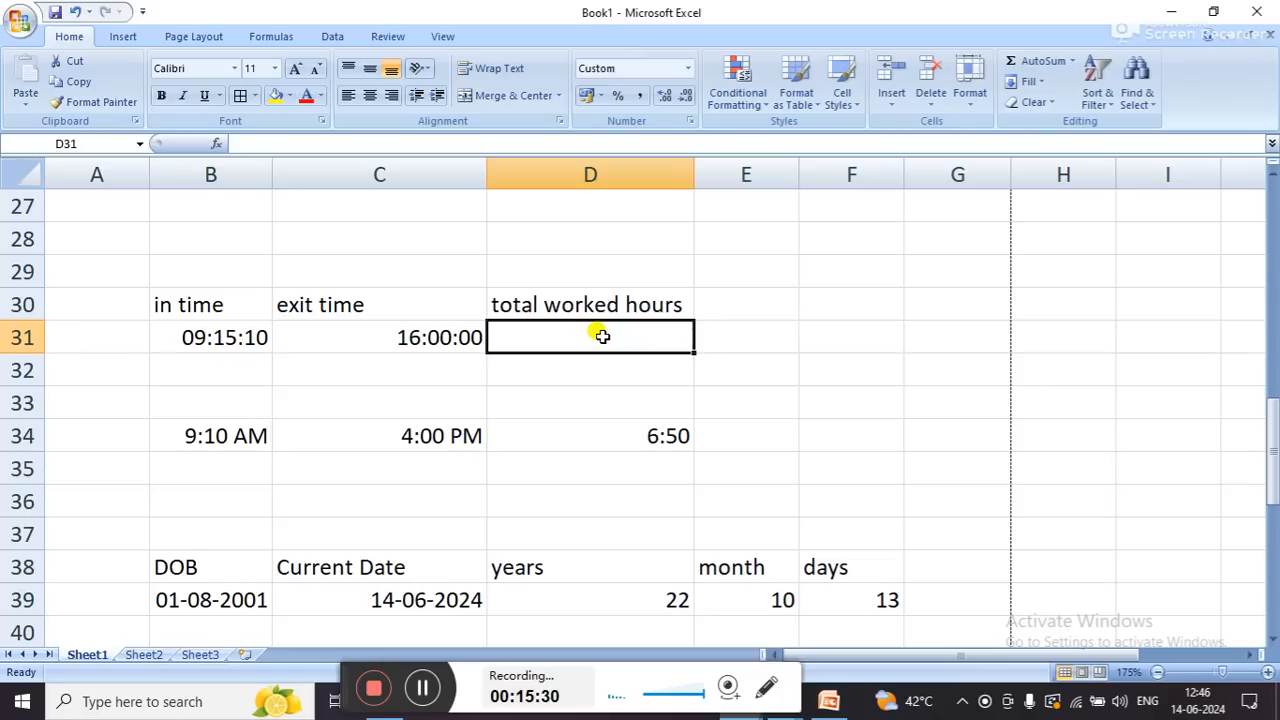
- Enter the heading Sr. in B60 and list the Roman numerals I to VI below it in B61:B66
key("Down")
key("Down")
key("Down")
key("Down")
key("Down")
key("Down")
key("Down")
key("Down")
key("Down")
key("Down")
key("Down")
key("Down")
key("Down")
key("Down")
key("Down")
key("Down")
key("Down")
key("Down")
key("Down")
key("Down")
key("Down")
key("Down")
key("Down")
key("Down")
key("Down")
key("Down")
key("Down")
key("Down")
key("Down")
key("Down")
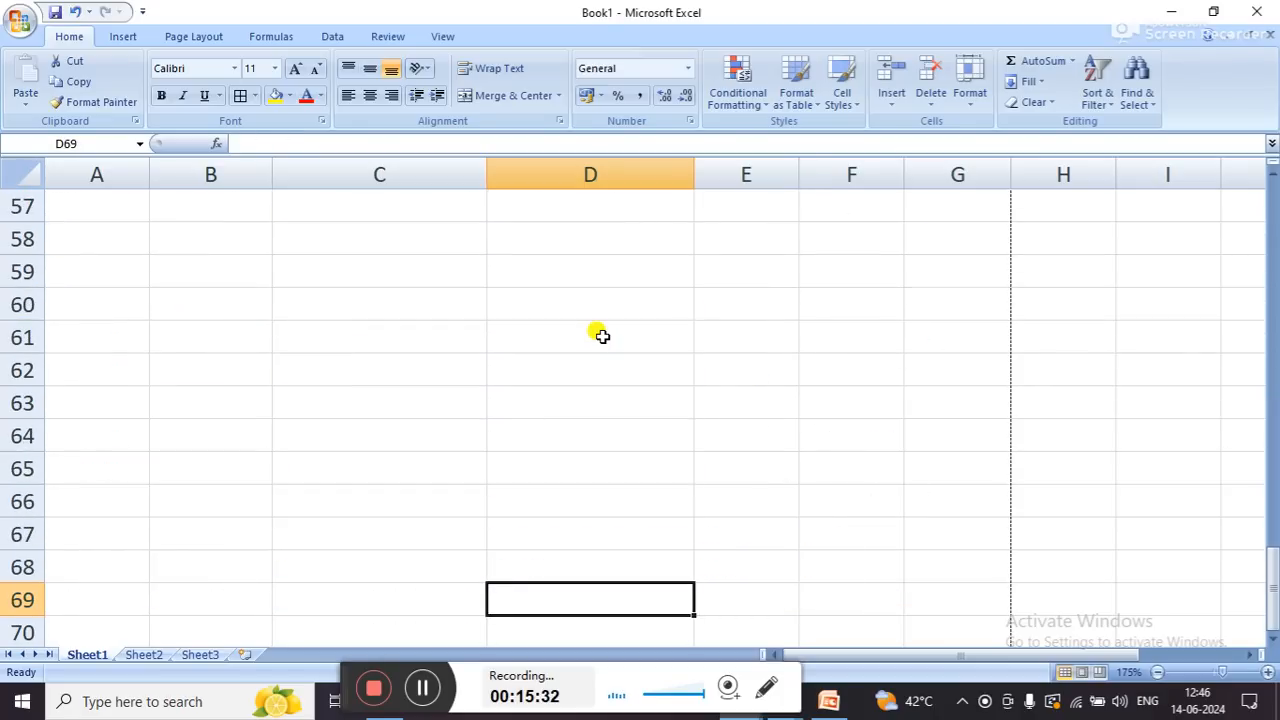
left_click(240, 300)
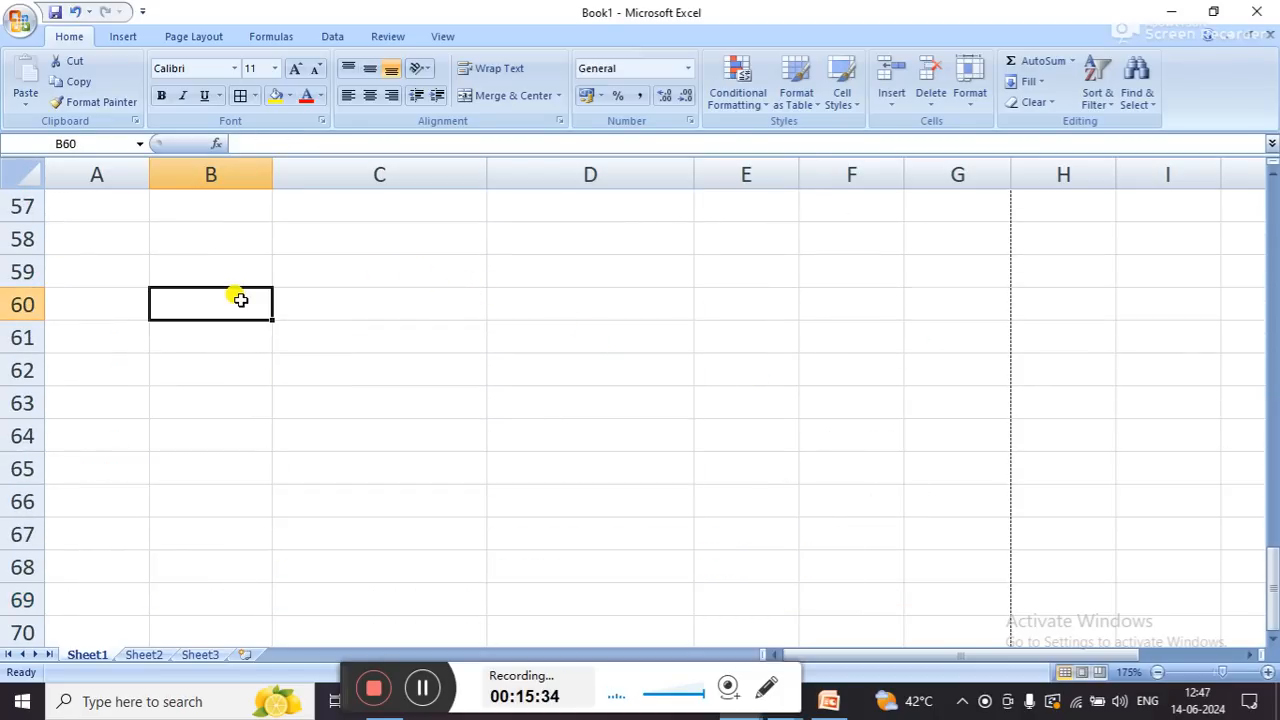
type("Sr.")
key("Return")
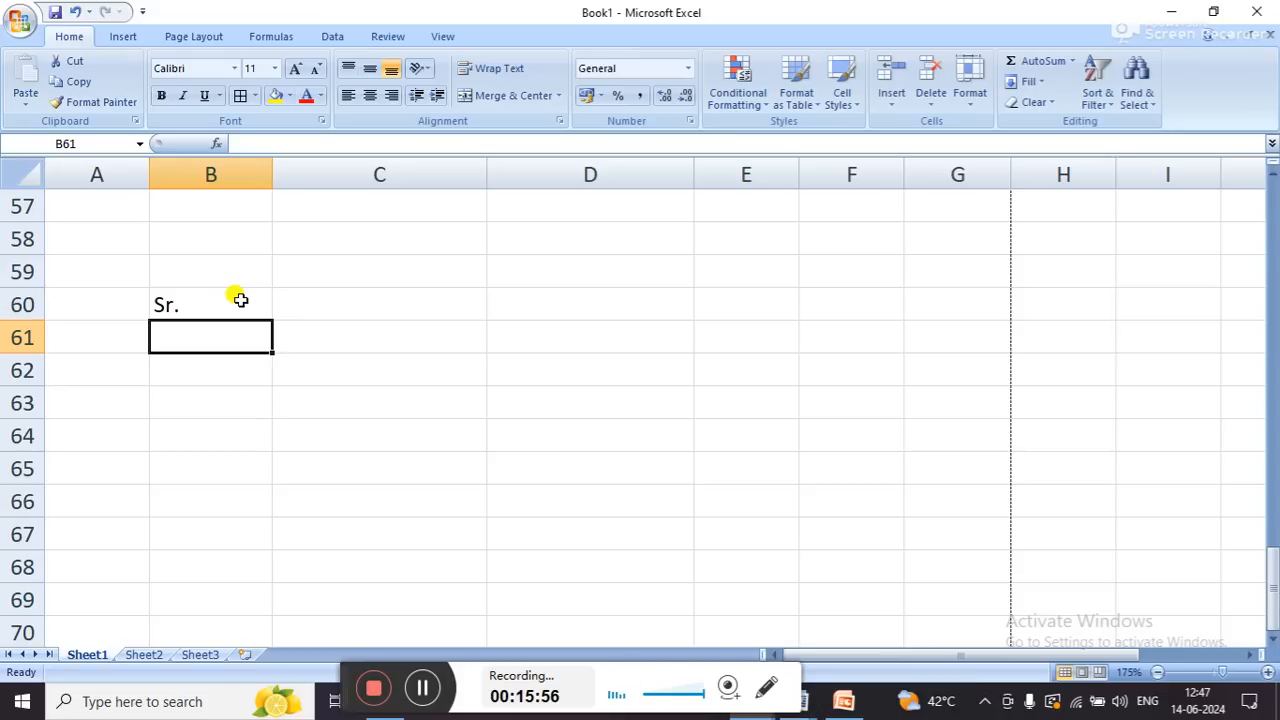
type("I")
key("Return")
type("II")
key("Return")
type("III")
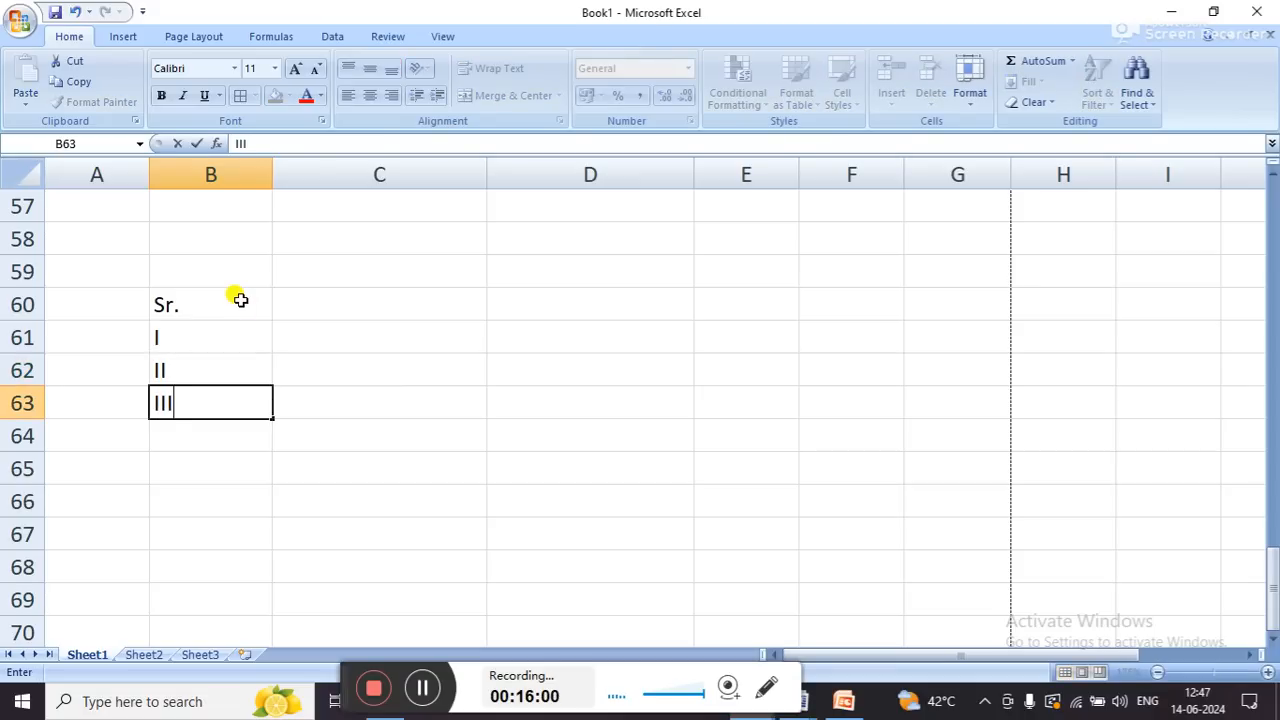
key("Return")
type("IV")
key("Return")
type("V")
key("Return")
type("VI")
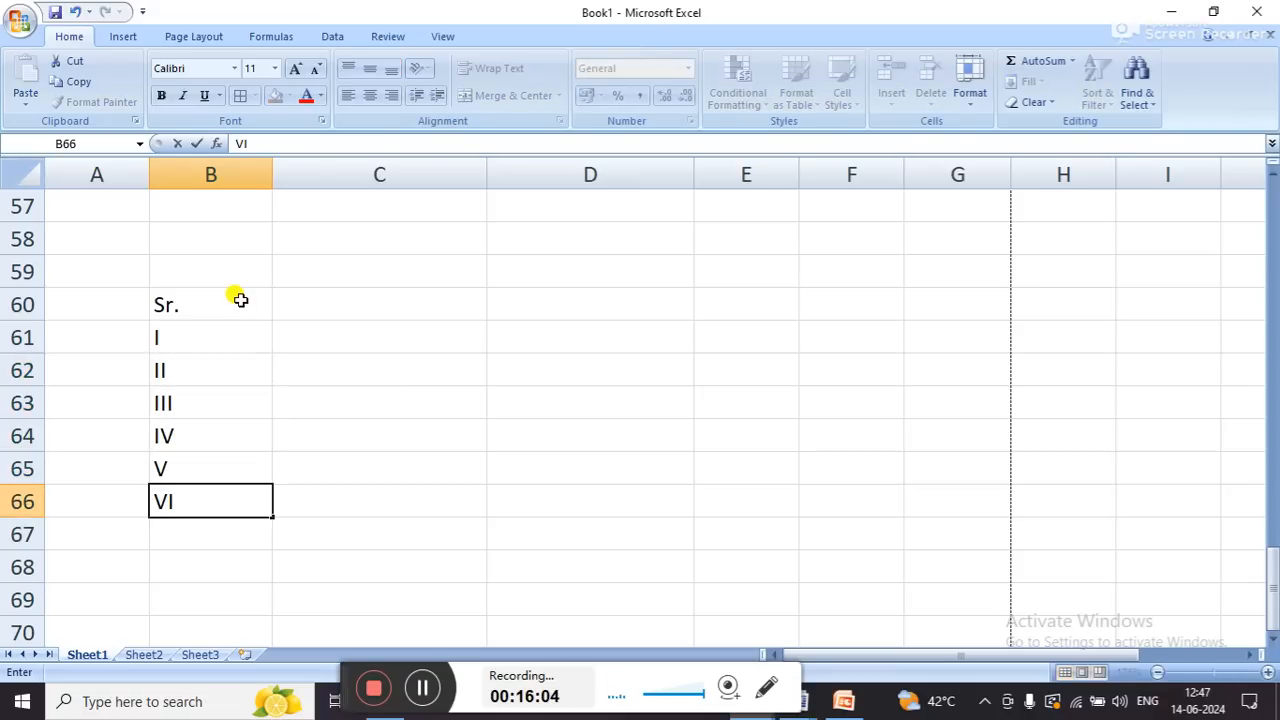
key("Return")
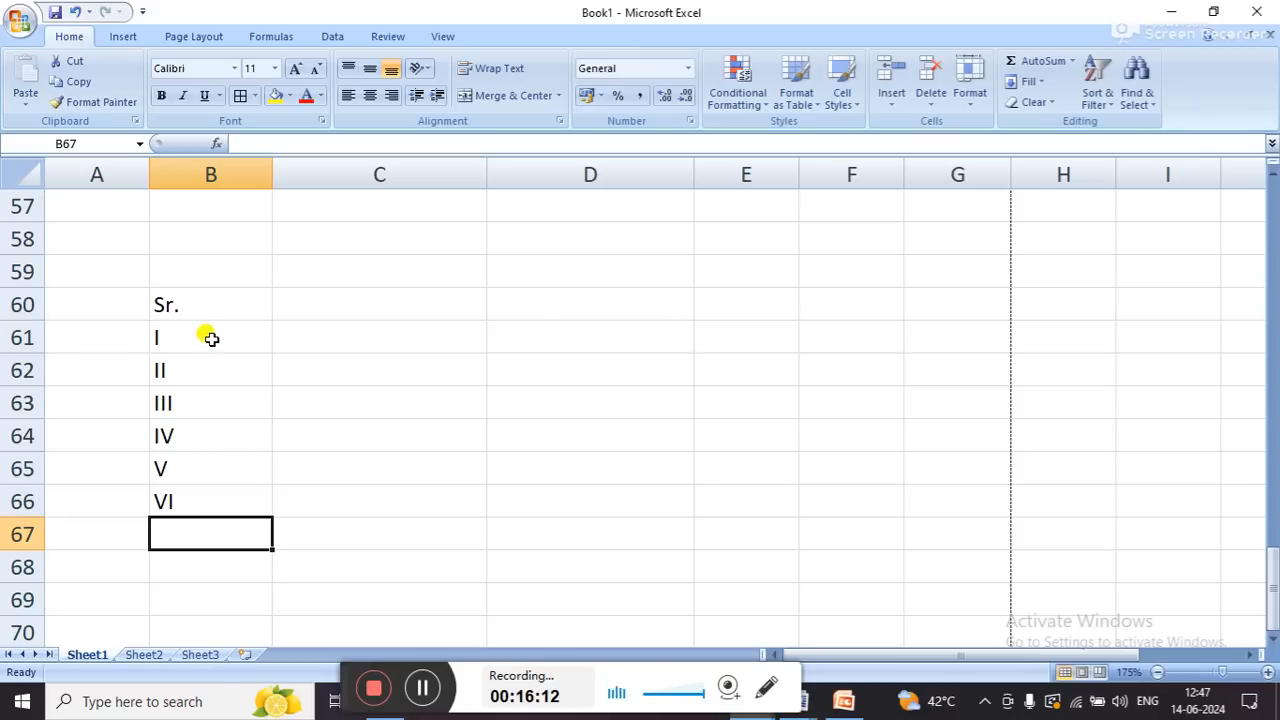
- Add the headings Number in D60 and roman no in E60
left_click(522, 300)
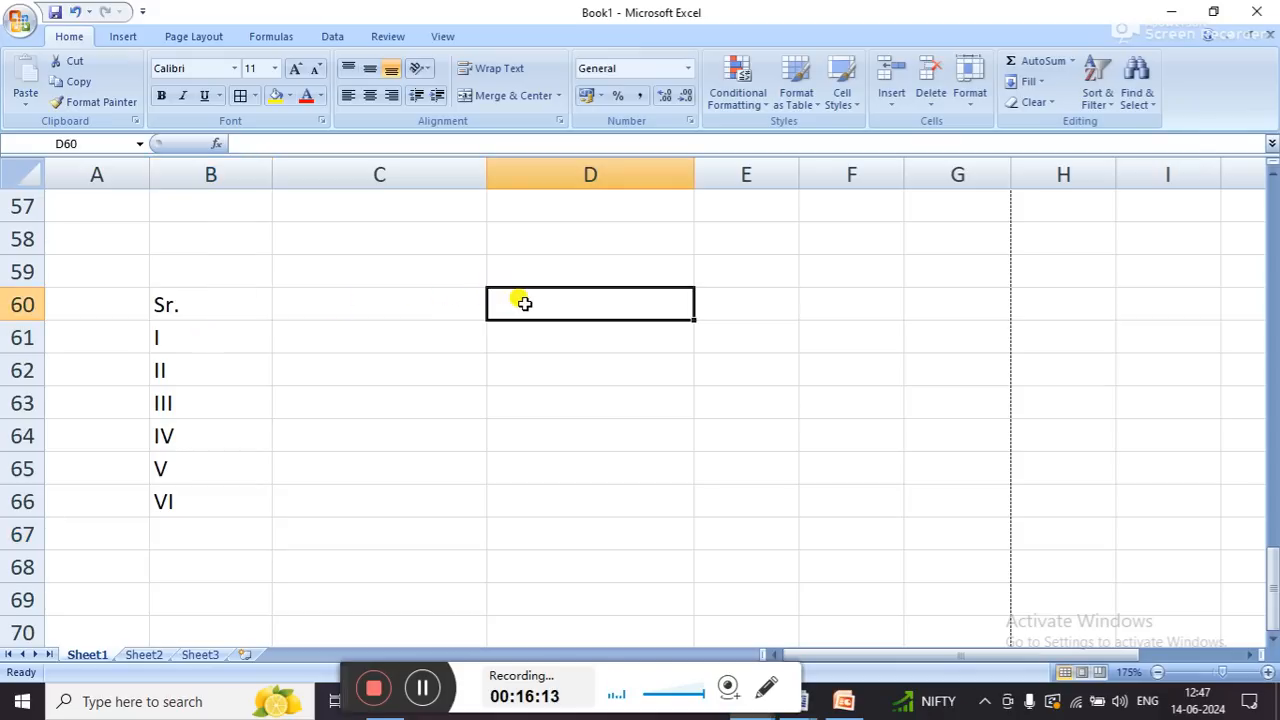
type("nUMBER")
key("Tab")
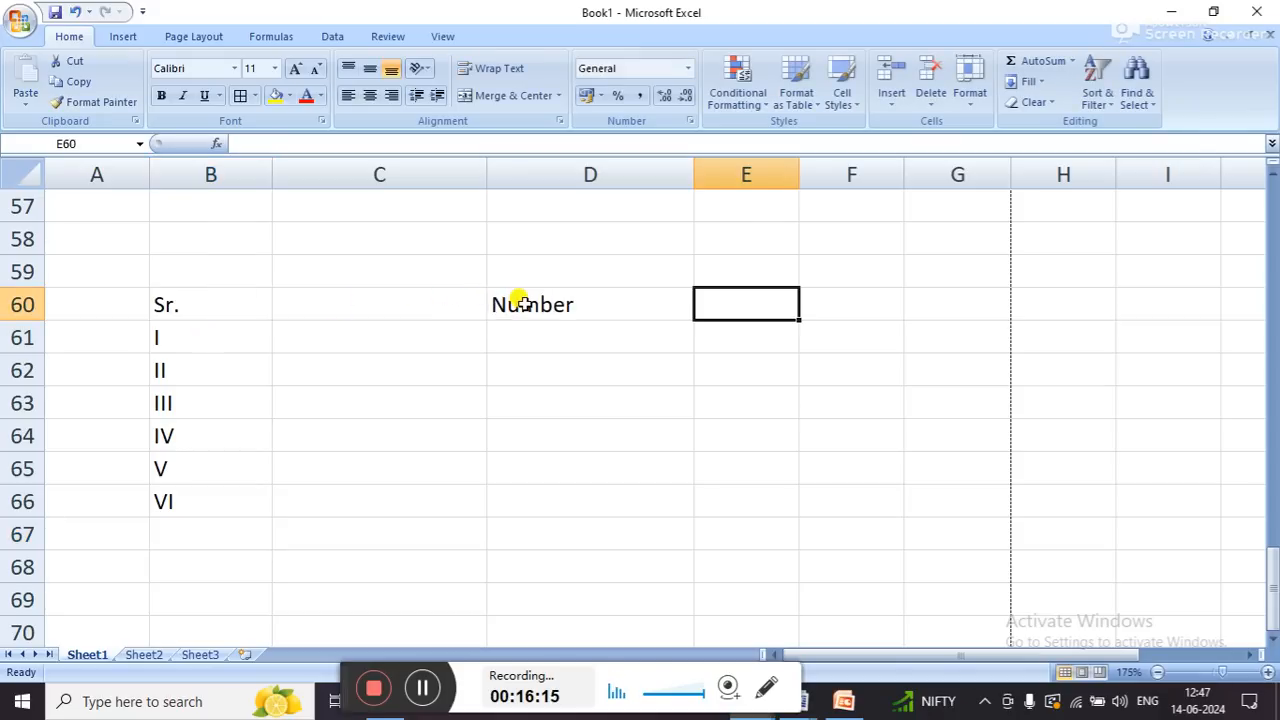
type("roman no")
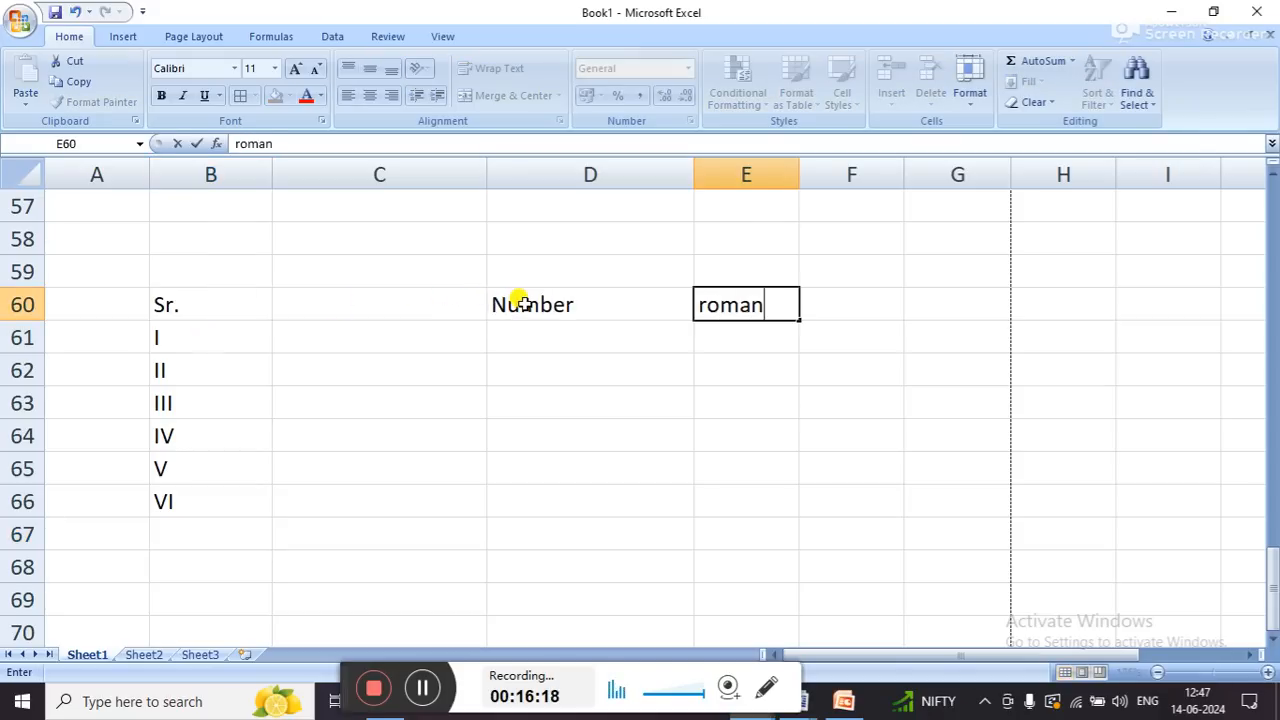
key("Return")
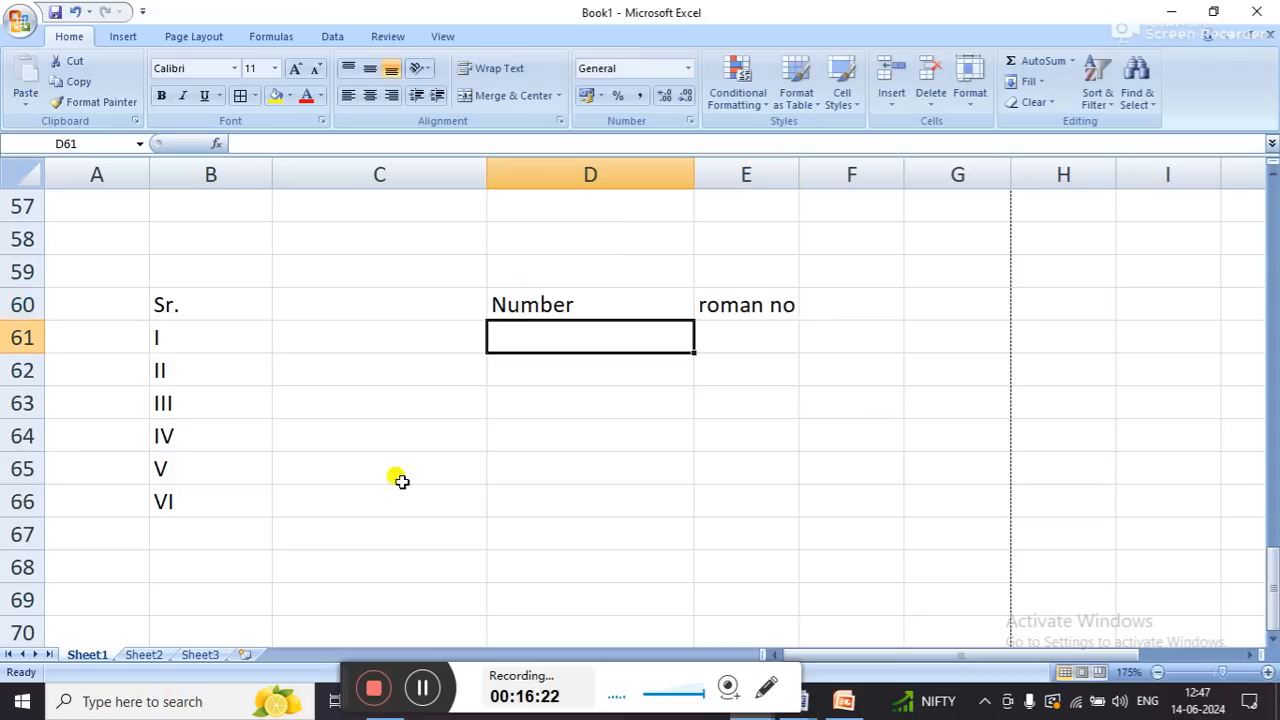
- Enter 228 in D63 and convert it in E63 with the formula =ROMAN(D63)
left_click(628, 417)
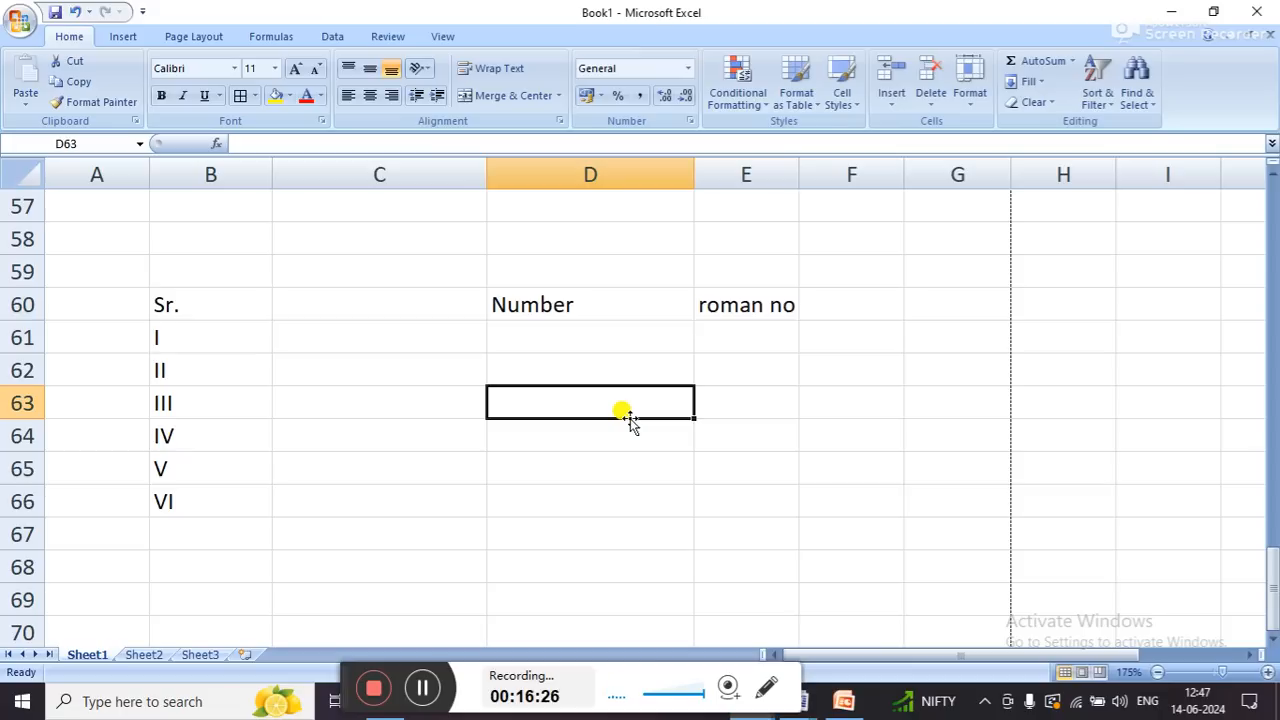
type("228")
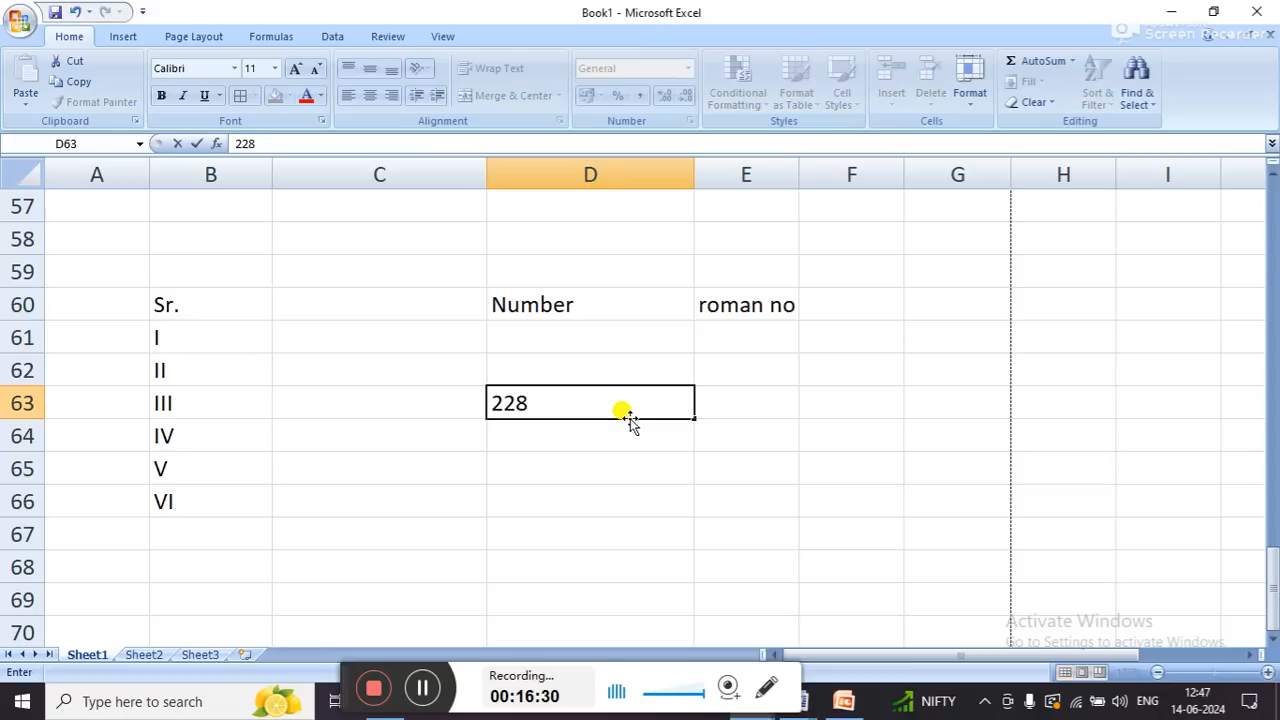
key("Tab")
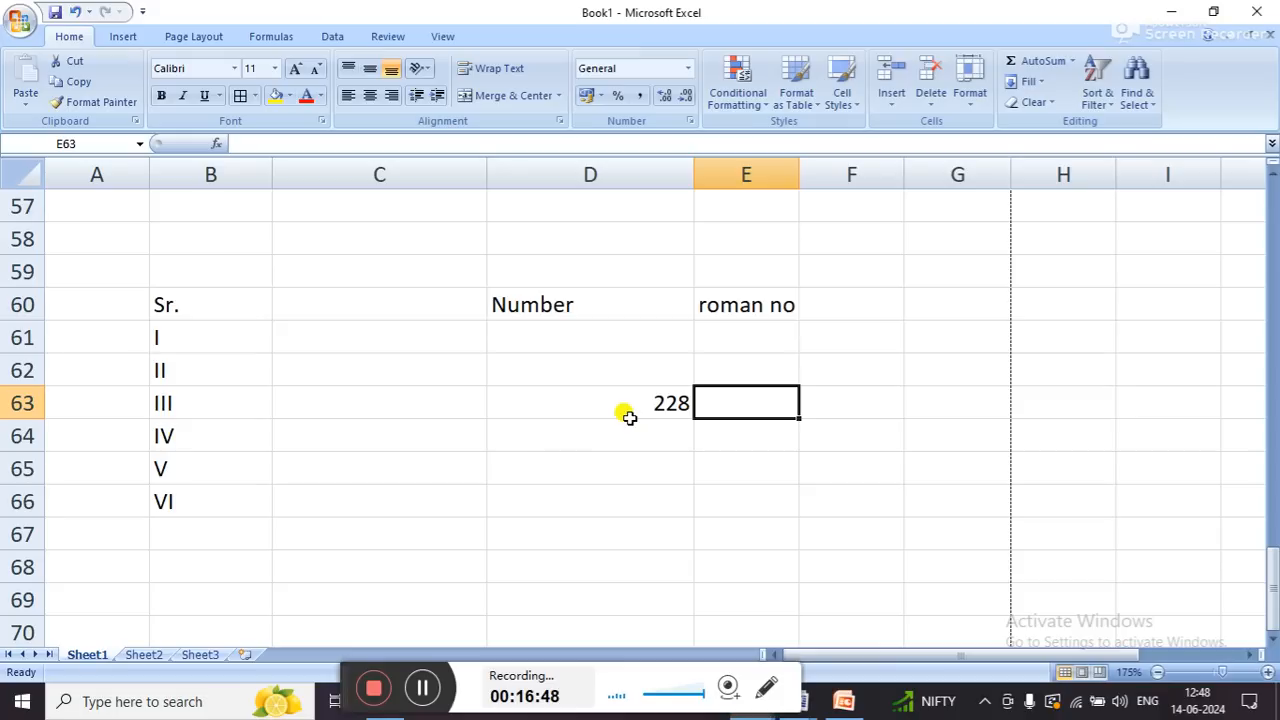
type("=")
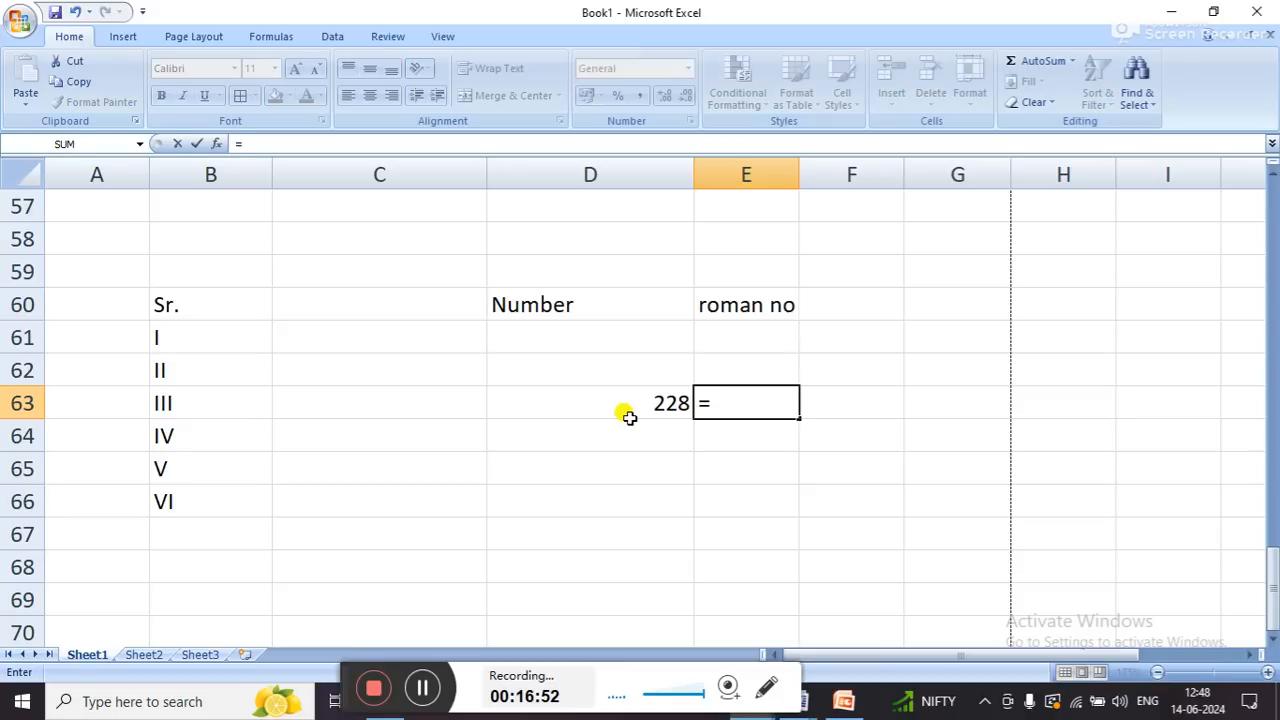
type("roman")
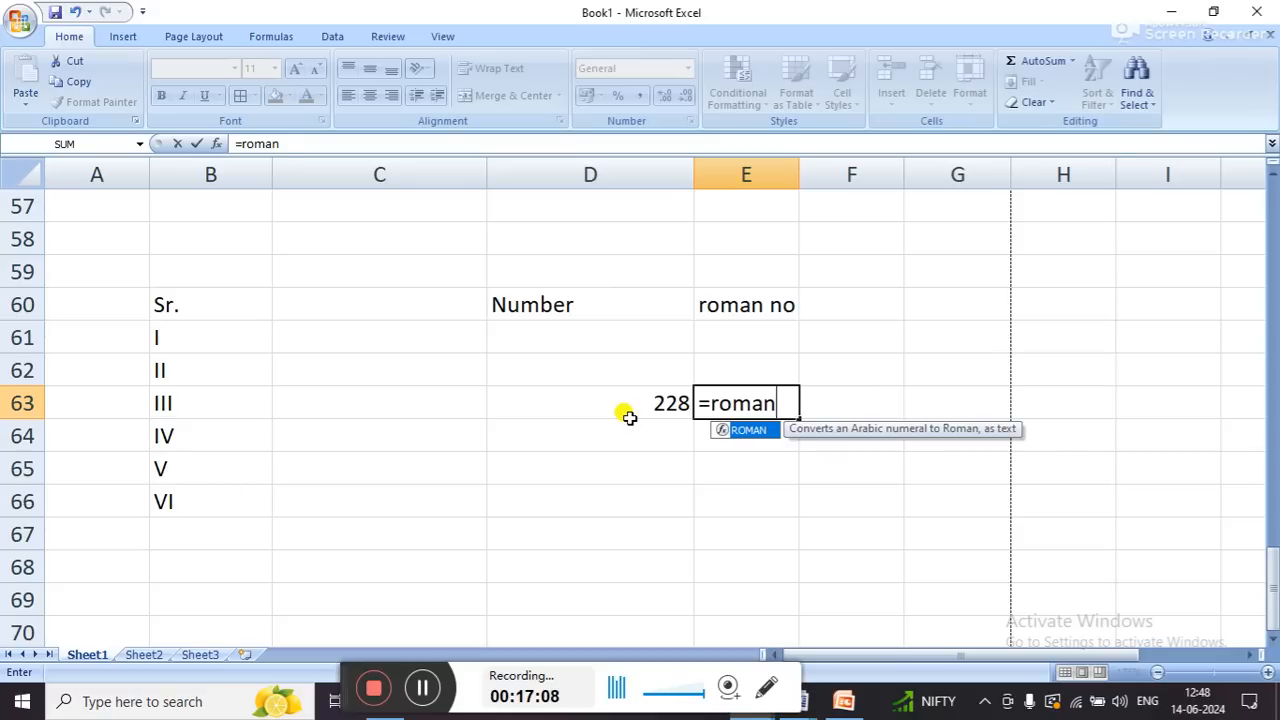
key("Tab")
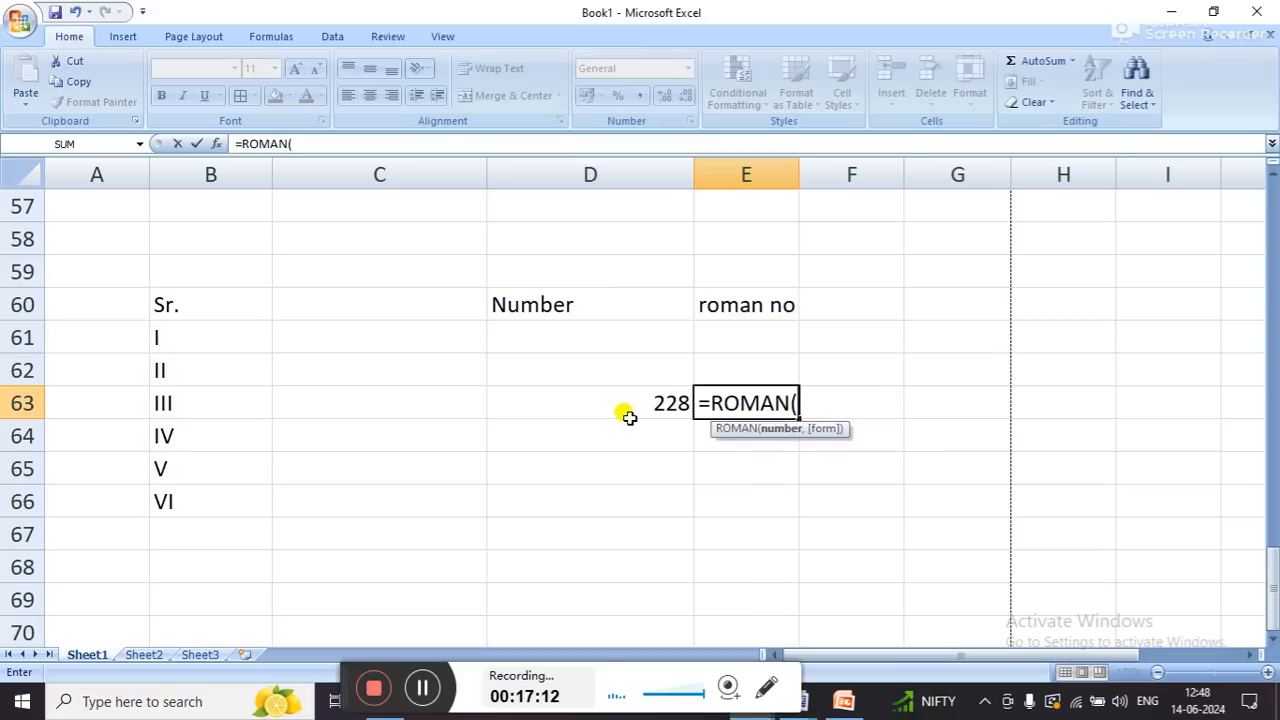
left_click(628, 420)
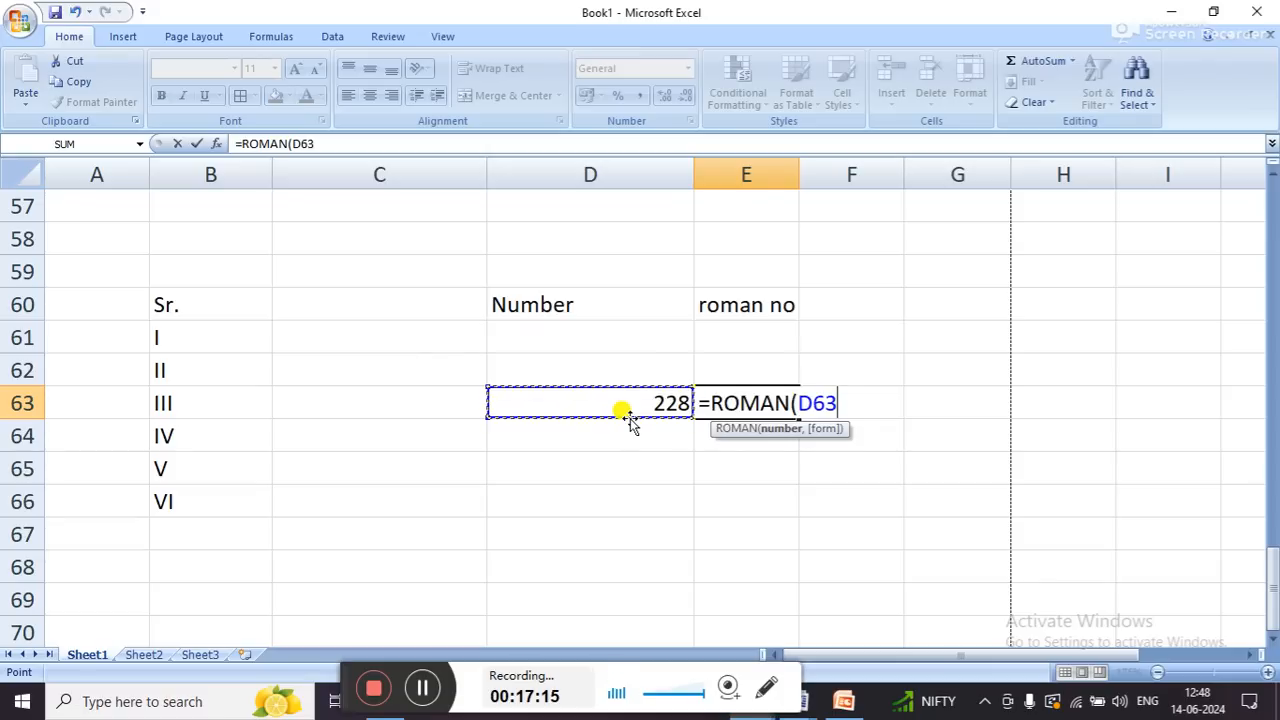
key("Return")
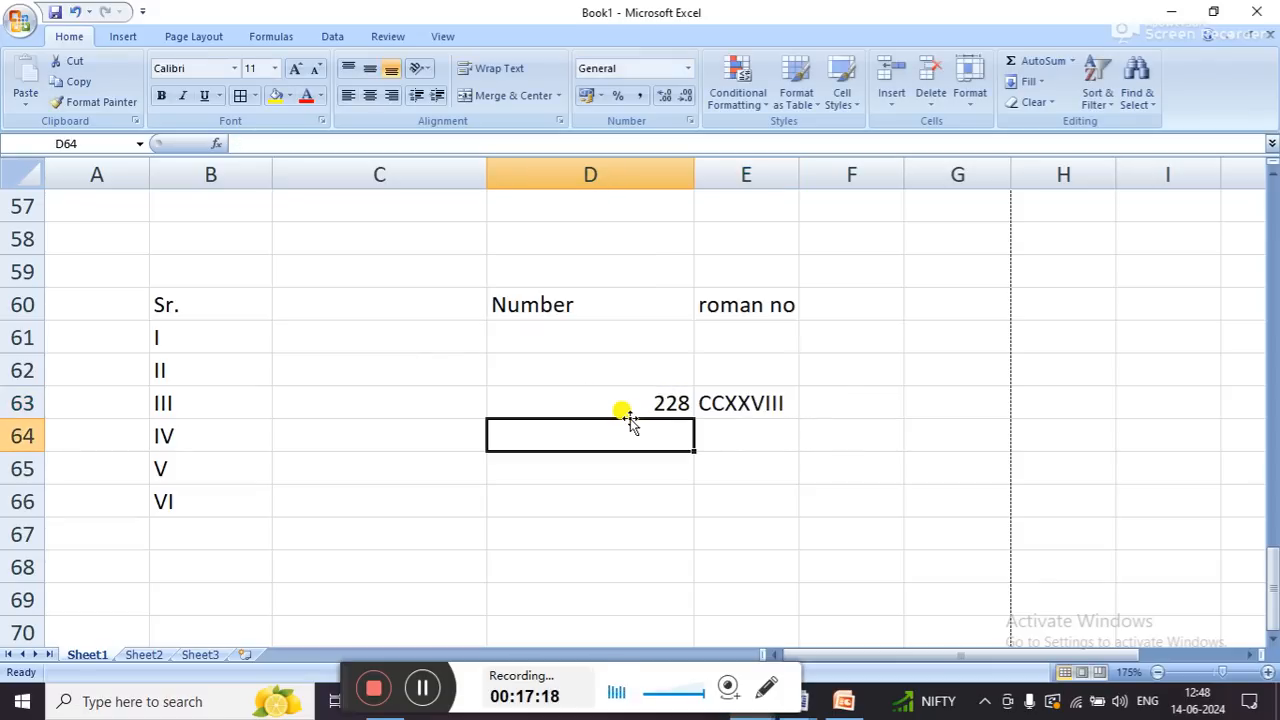
- Examine the ROMAN formula in E63 and the cell it references
key("Up")
key("Right")
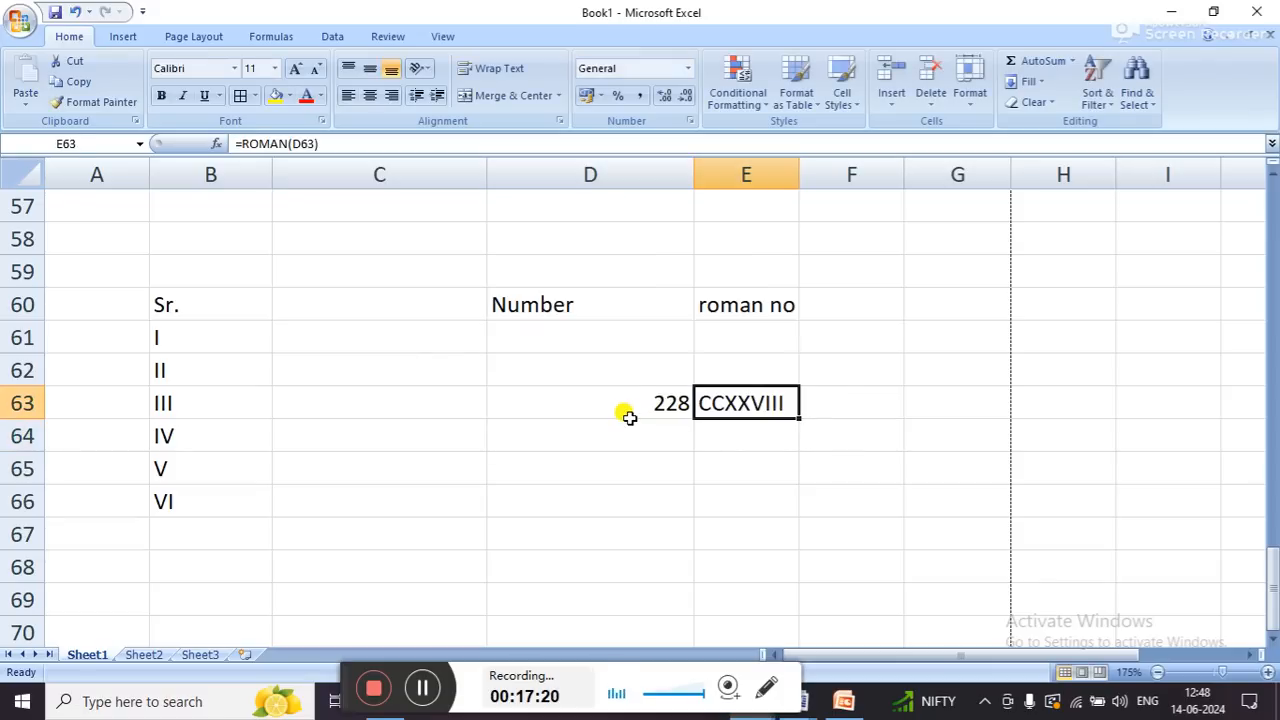
key("F2")
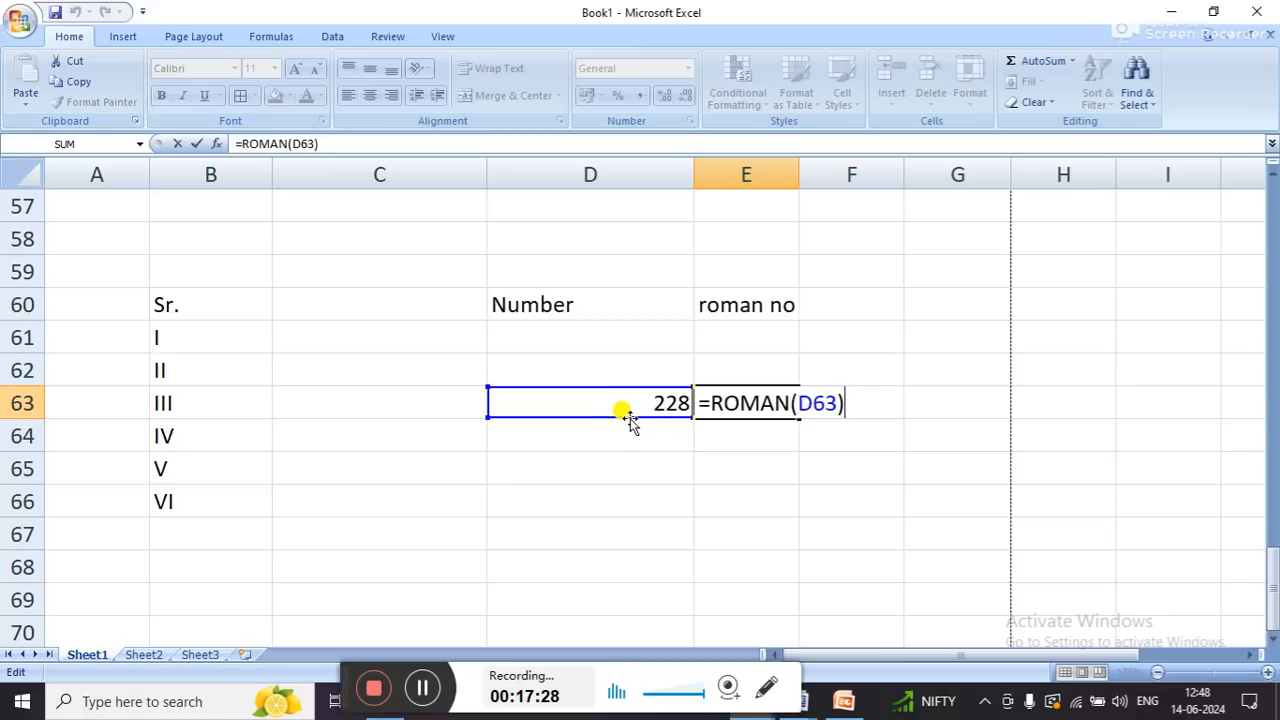
- Try the Roman conversion with 120 and 1000 as the number in D63
left_click(630, 421)
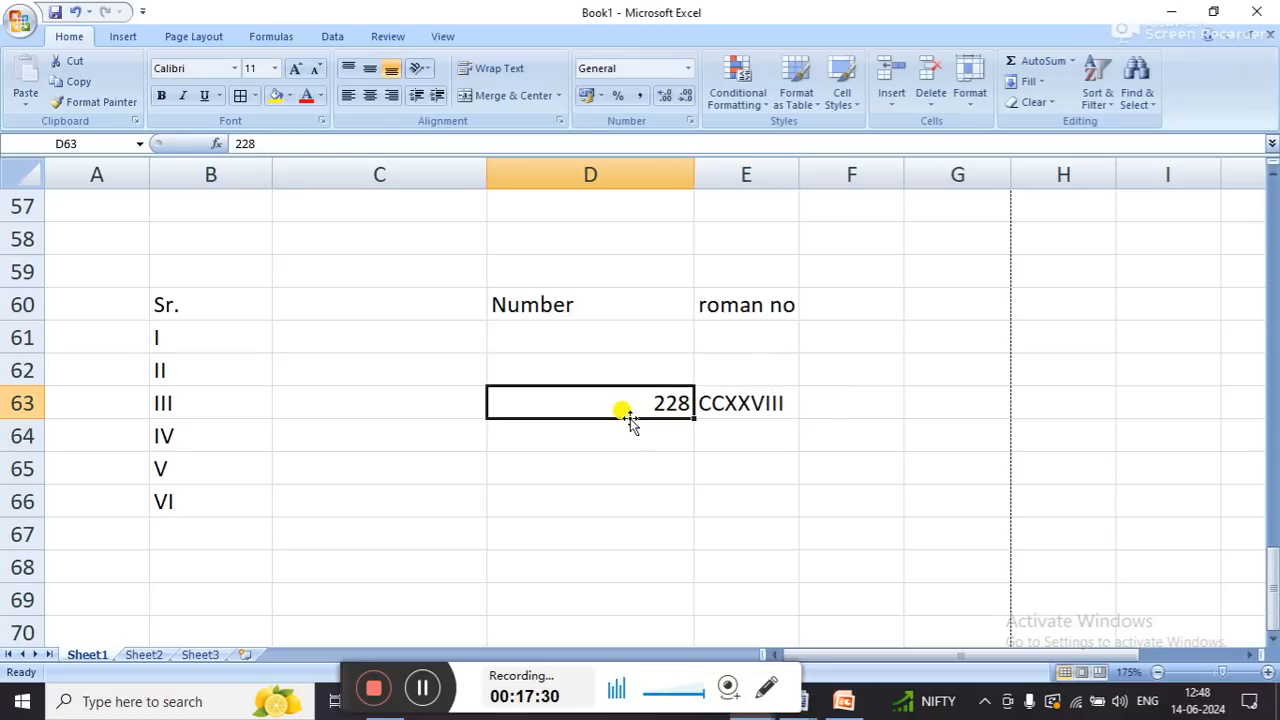
type("120")
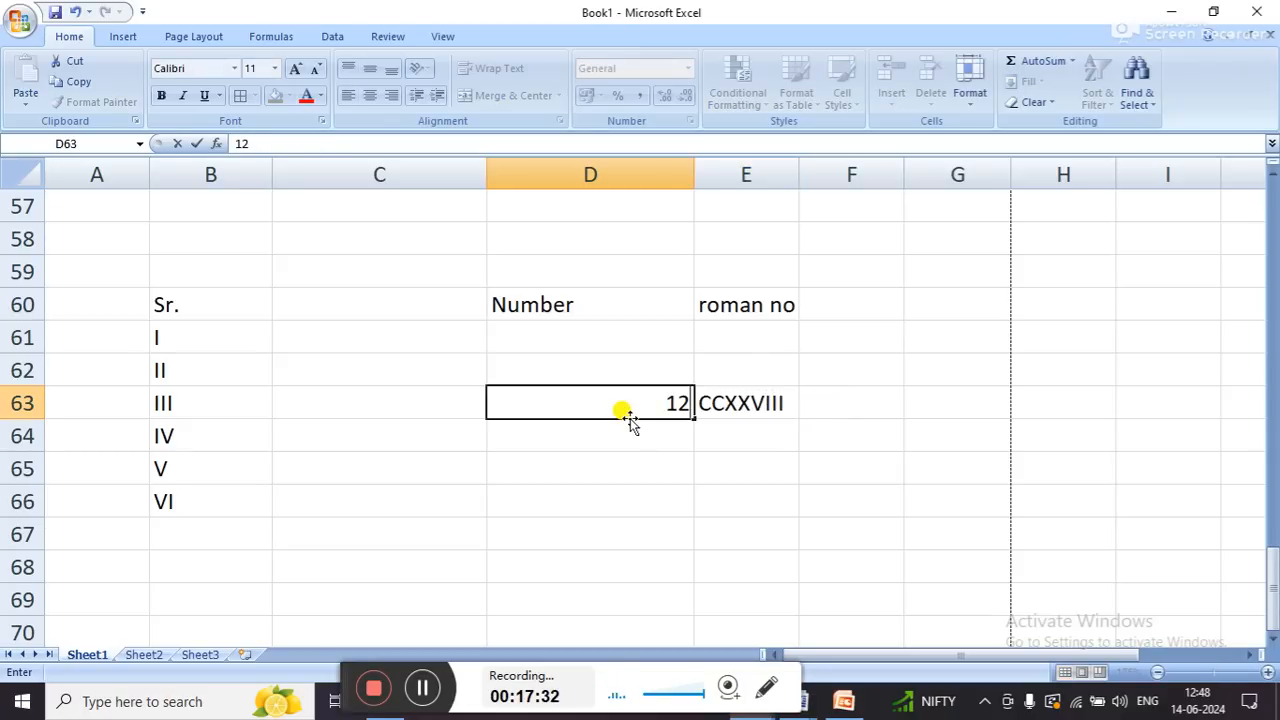
key("Return")
left_click(630, 421)
type("1000")
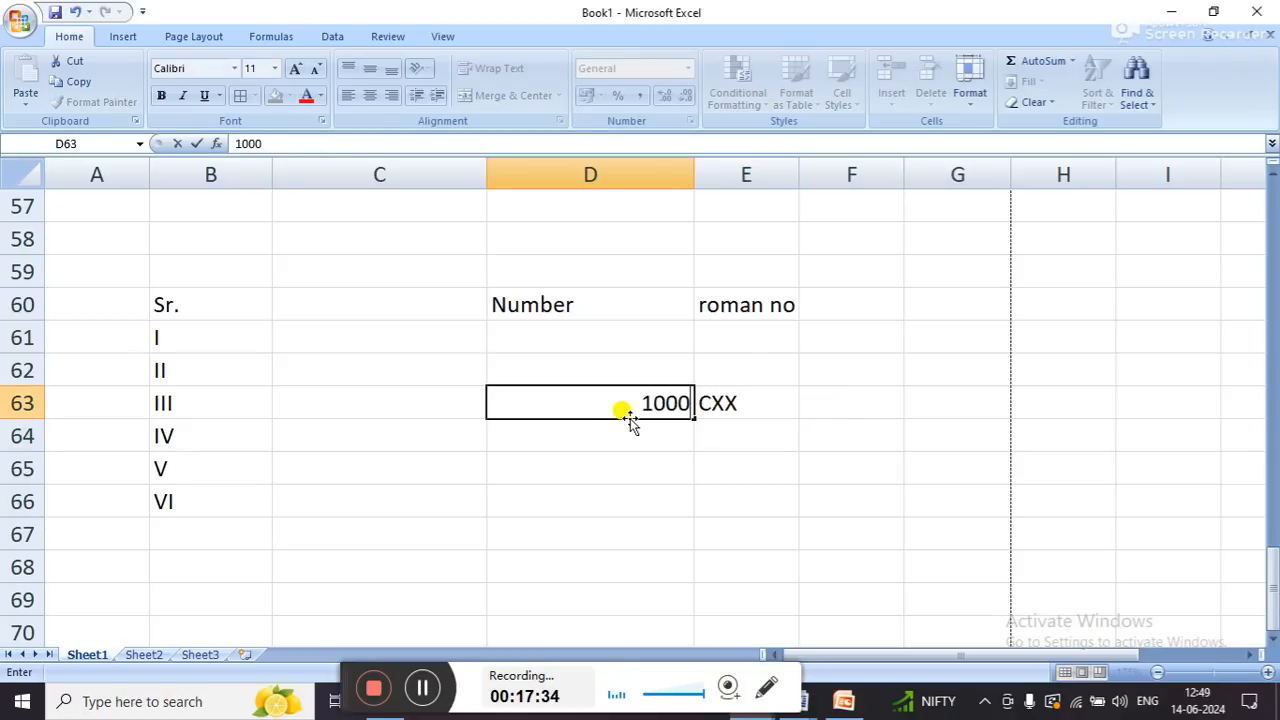
left_click(630, 421)
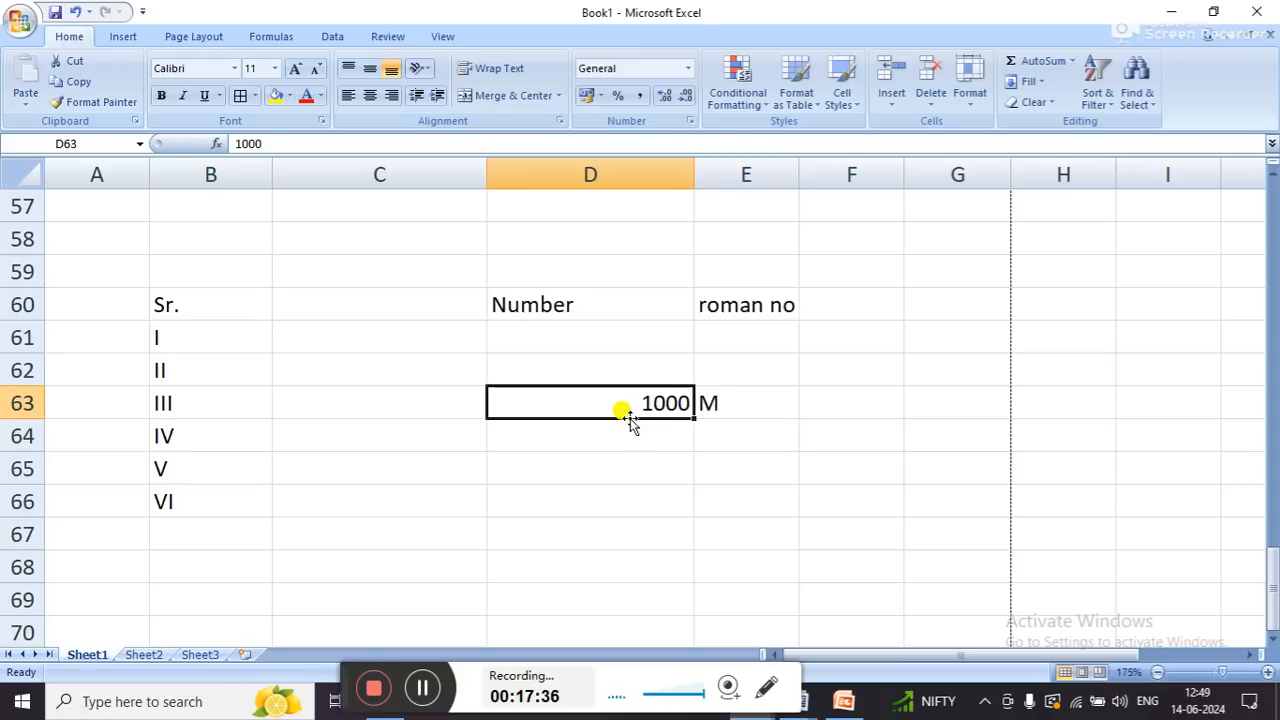
- Try the Roman conversion with 100, 50 and 3 as the number in D63
type("100")
key("Return")
left_click(630, 421)
type("50")
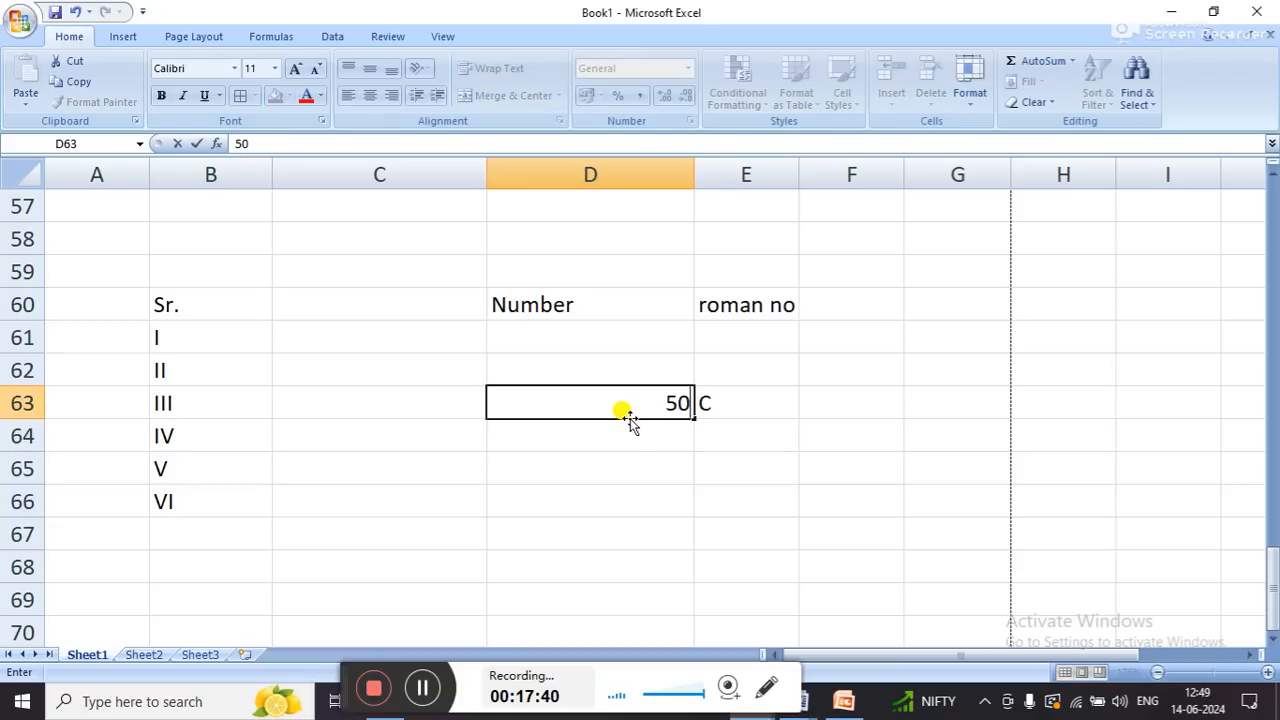
key("Return")
left_click(630, 421)
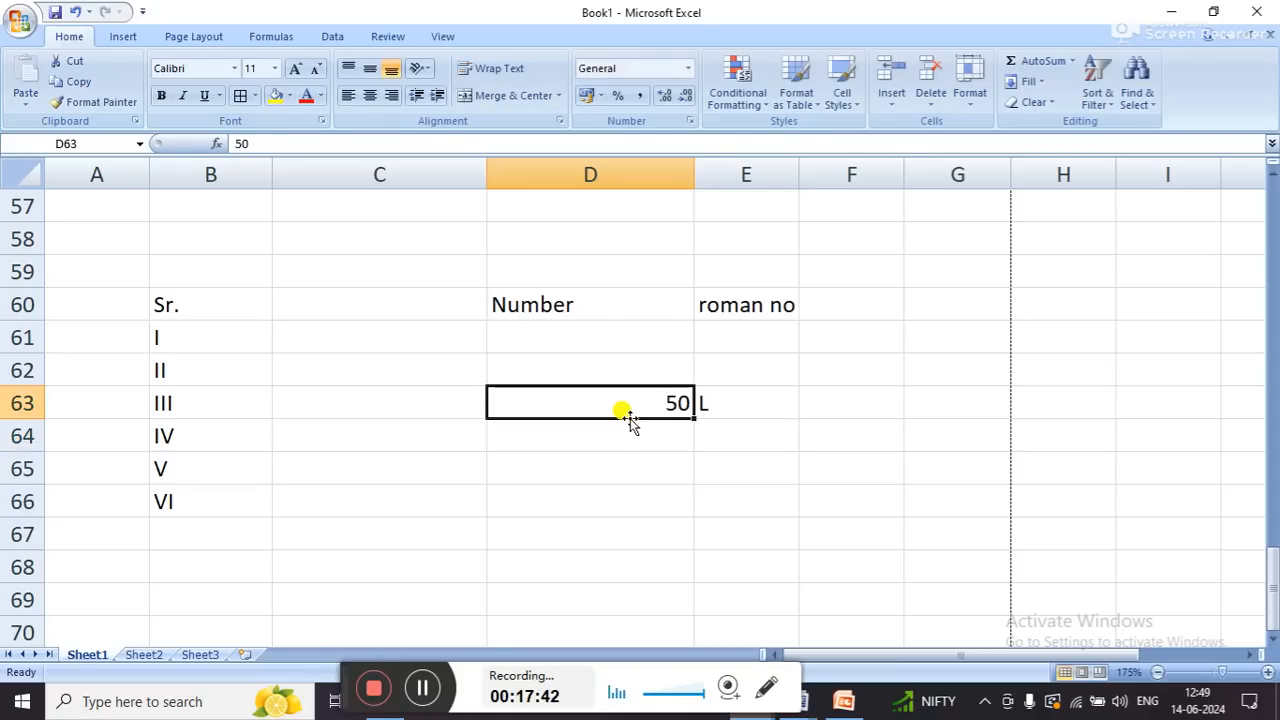
type("3")
key("Return")
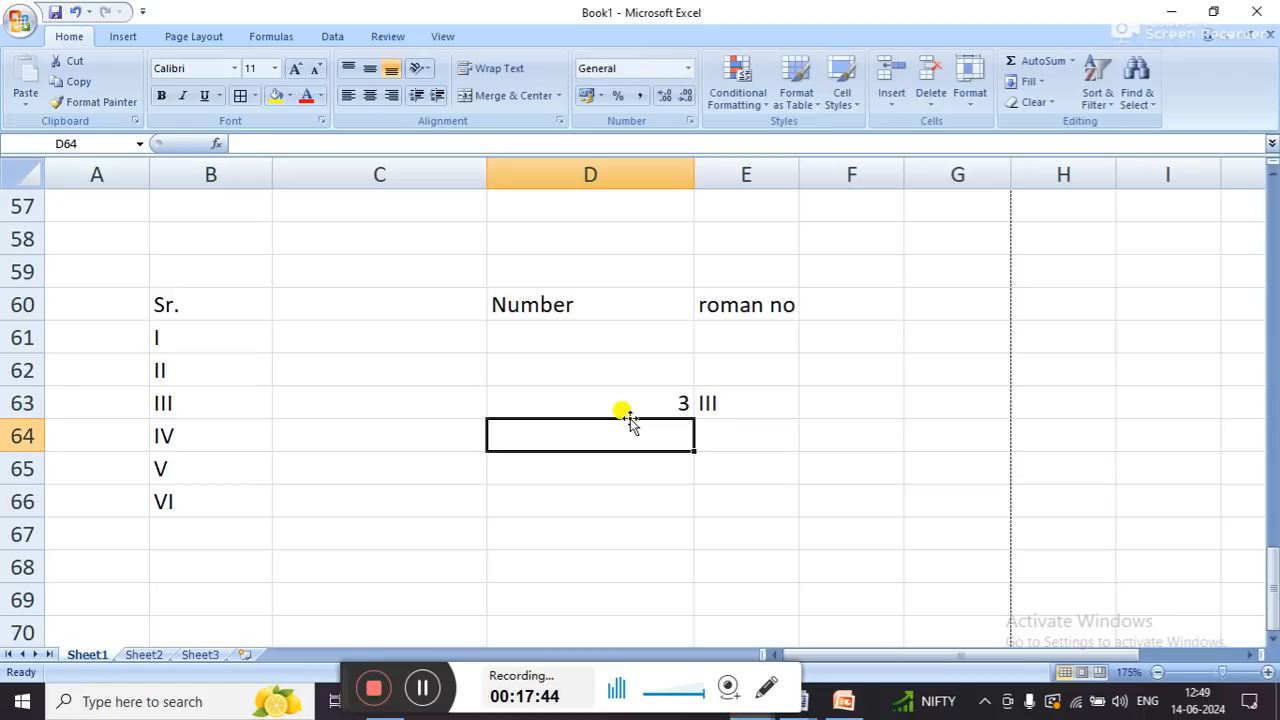
- Test the upper limit of the Roman conversion by entering 3999 in D63 and replacing it with 4000
left_click(630, 421)
type("3999")
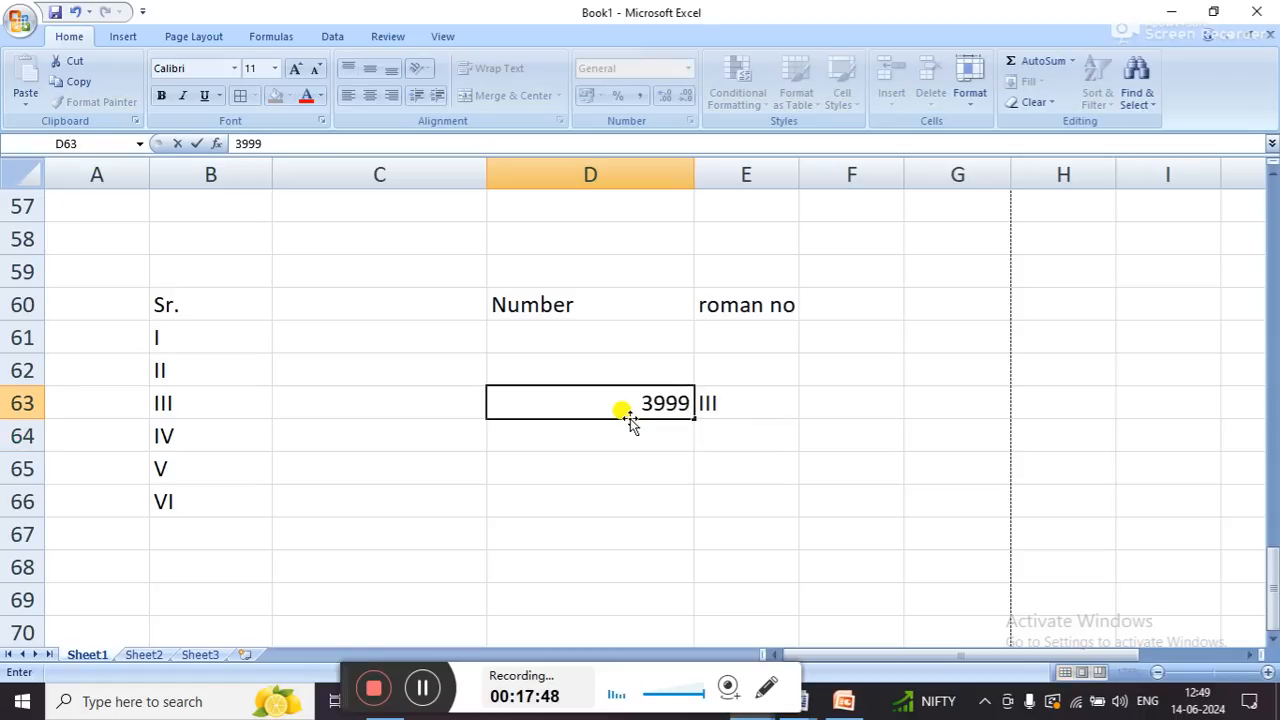
key("Return")
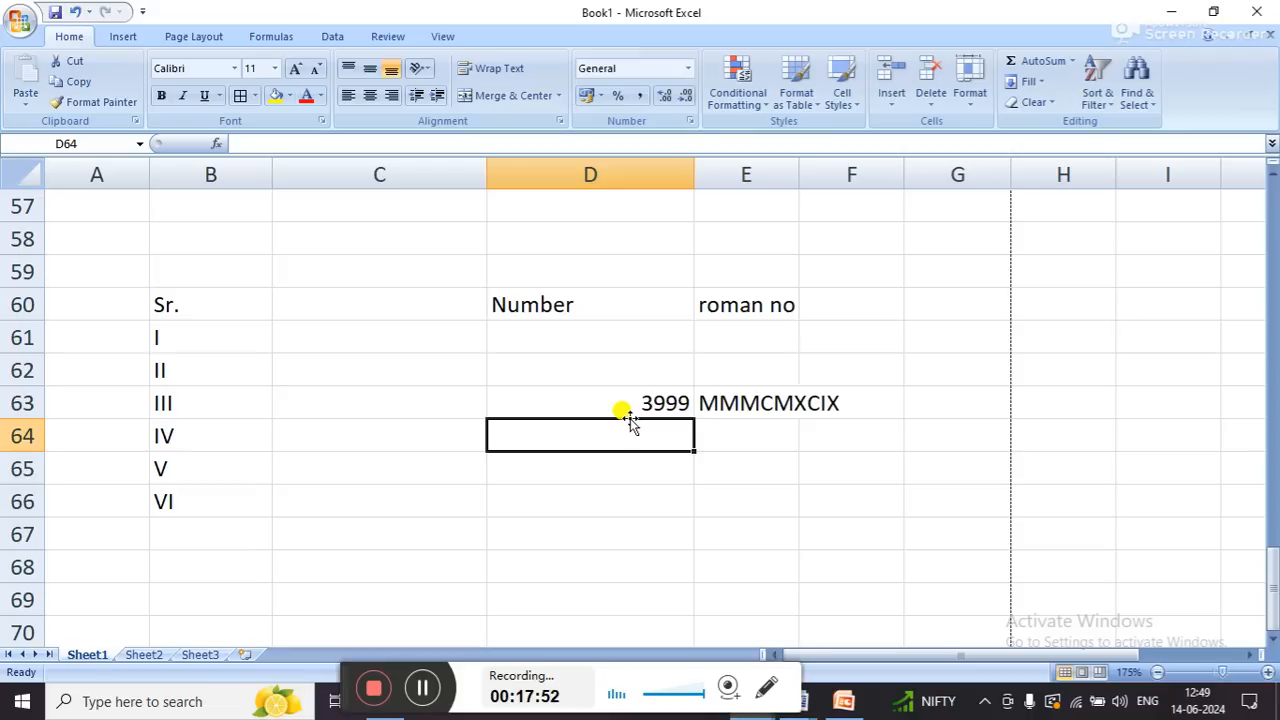
left_click(630, 414)
type("4000")
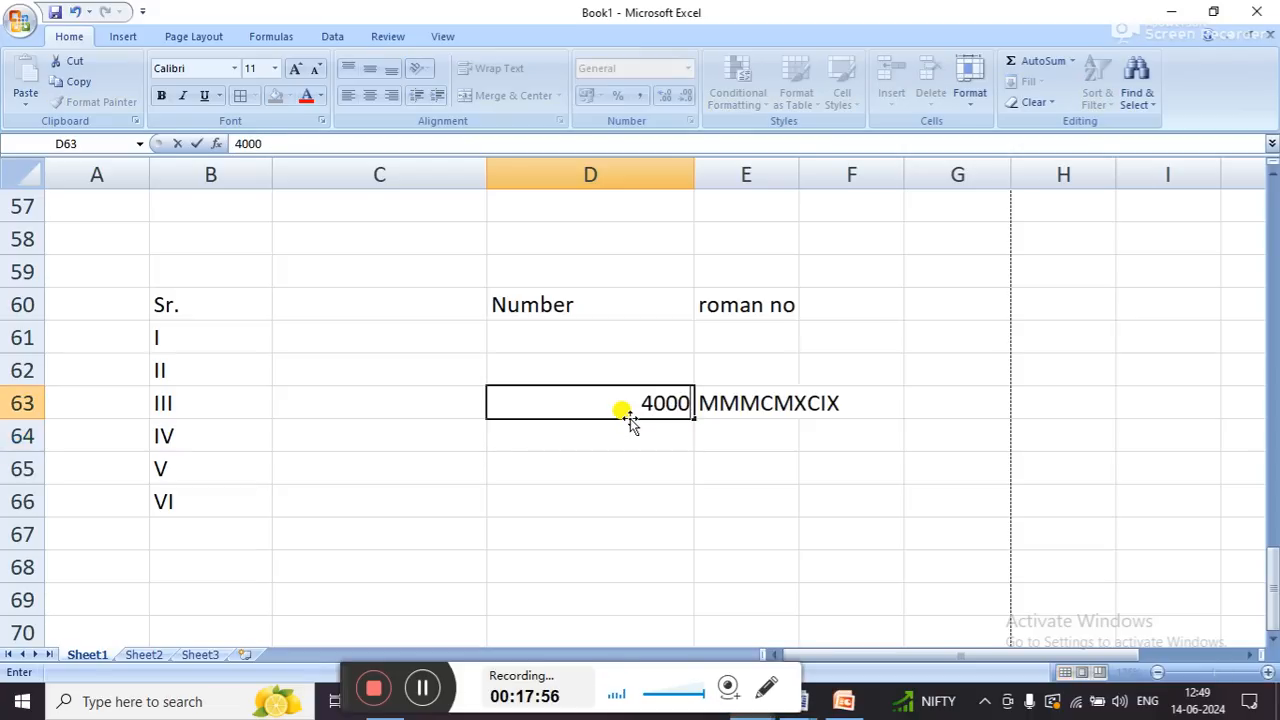
key("Return")
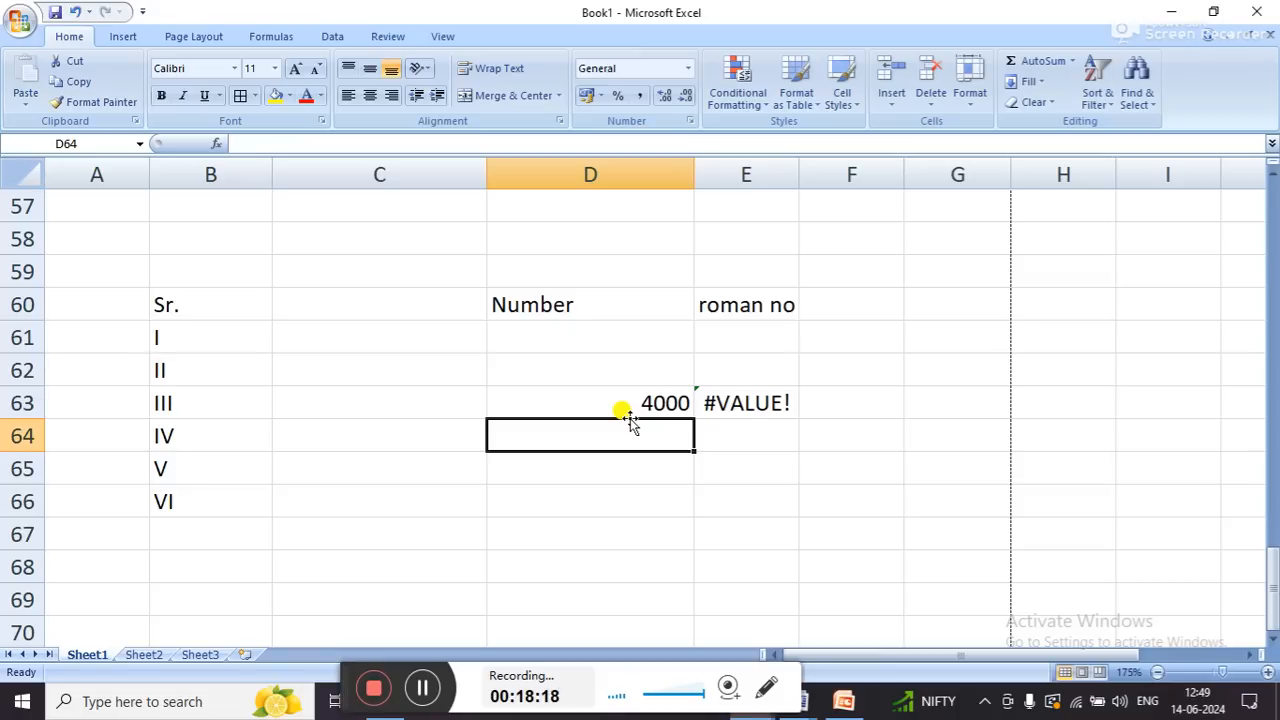
- Switch to the CSIR ASO Excel Practice Book workbook and go to cell A1 of the Records sheet
key("alt+Tab")
key("alt+Tab")
key("alt+Tab")
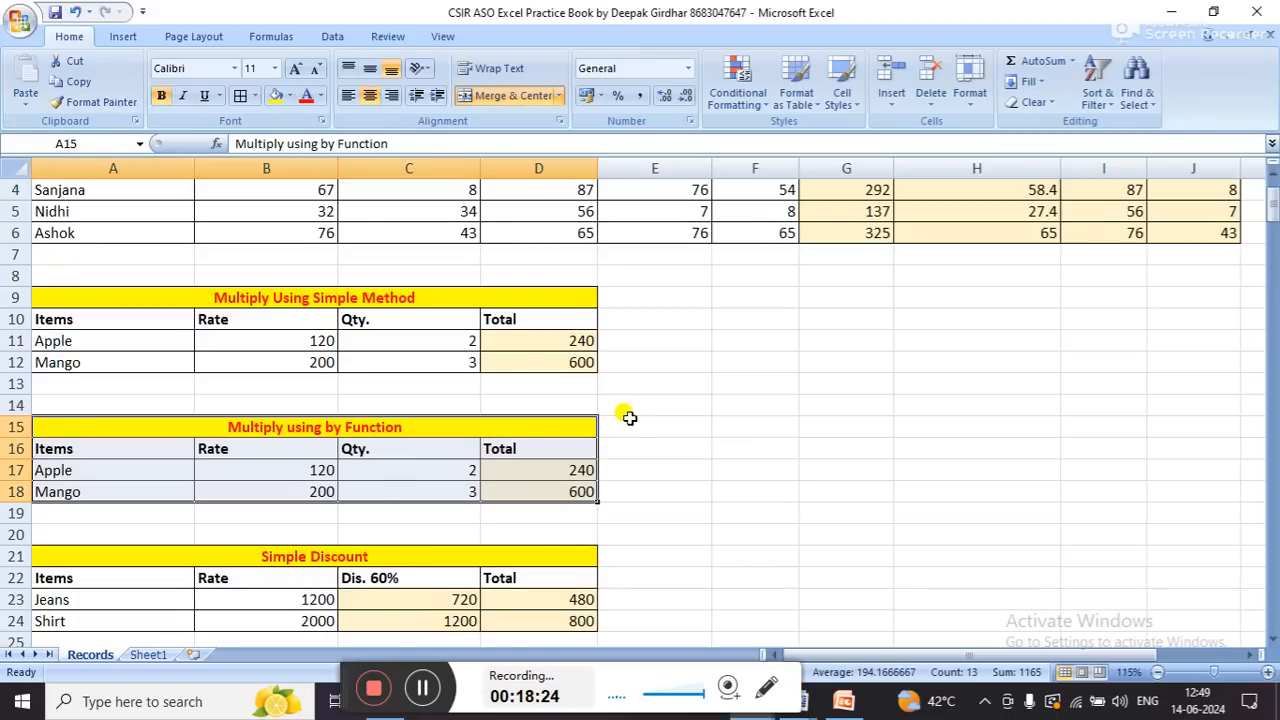
key("ctrl+Home")
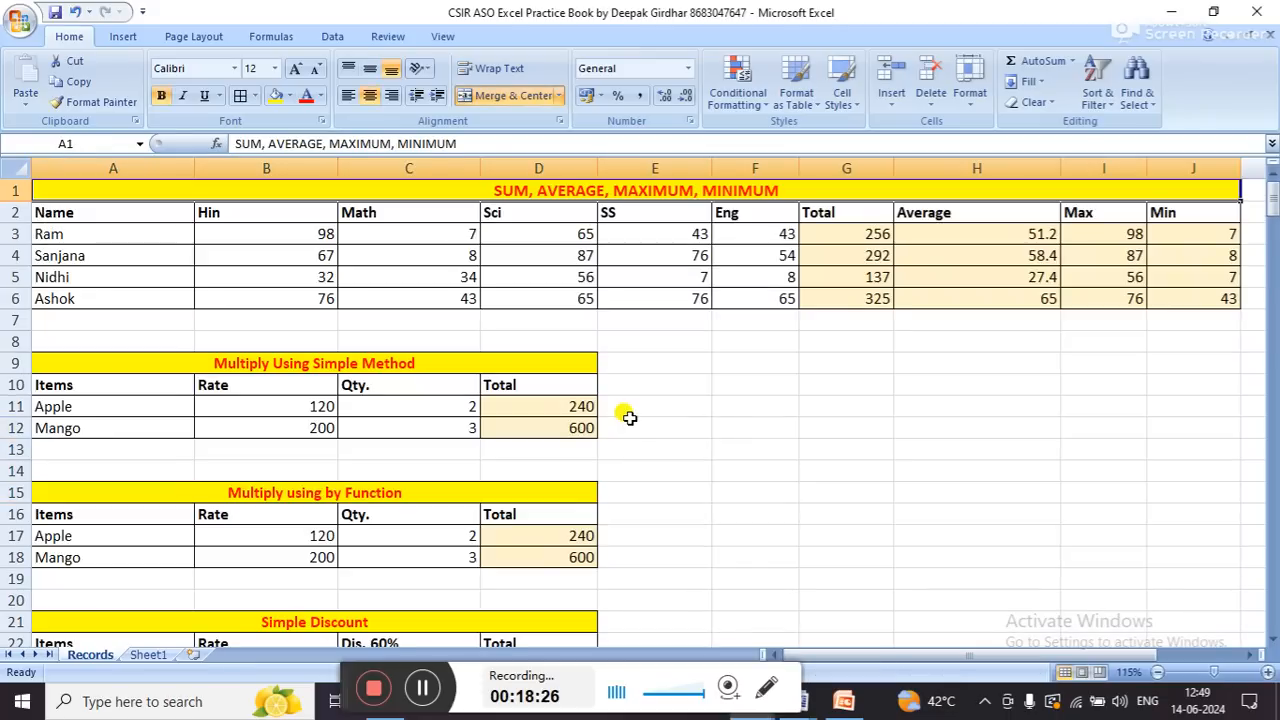
- Clear the Total, Average, Max and Min results in G3:J6 of the student marks table
left_click(852, 233)
left_click_drag(852, 233, 1250, 300)
key("Delete")
key("Left")
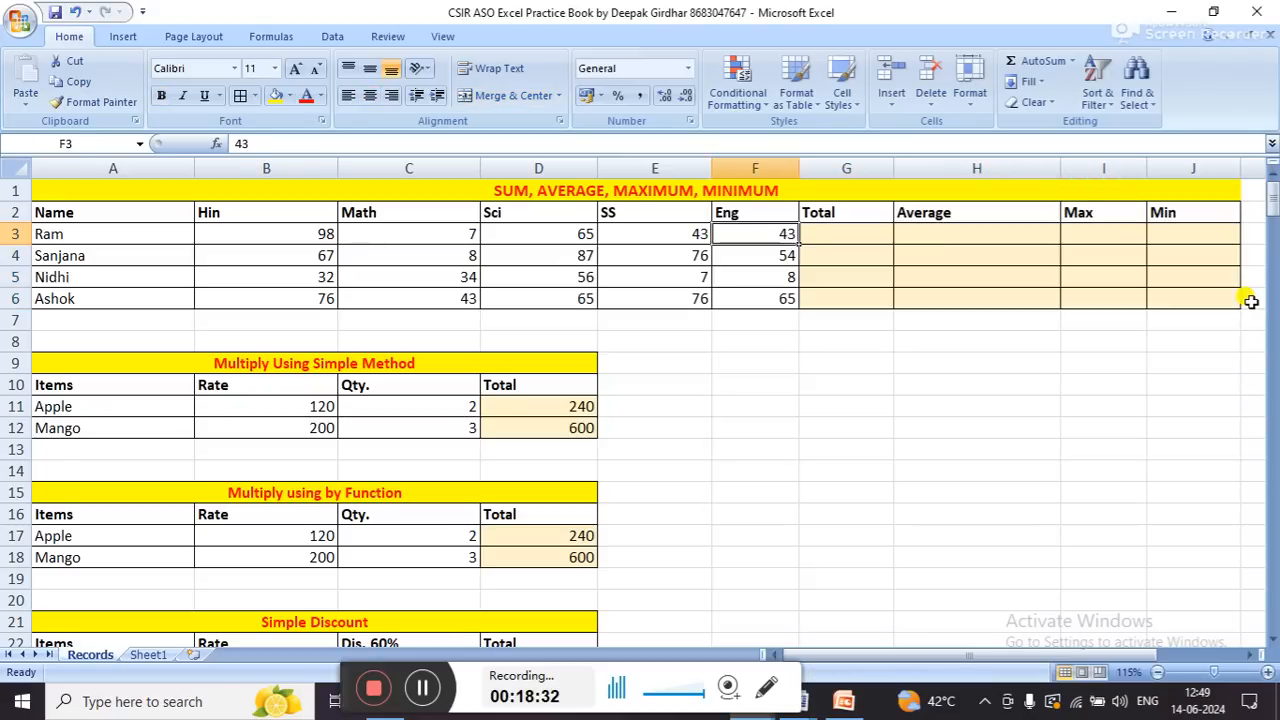
- Look through the practice exercises on the Records sheet, from the student marks table down to the Convert Function tables
key("Home")
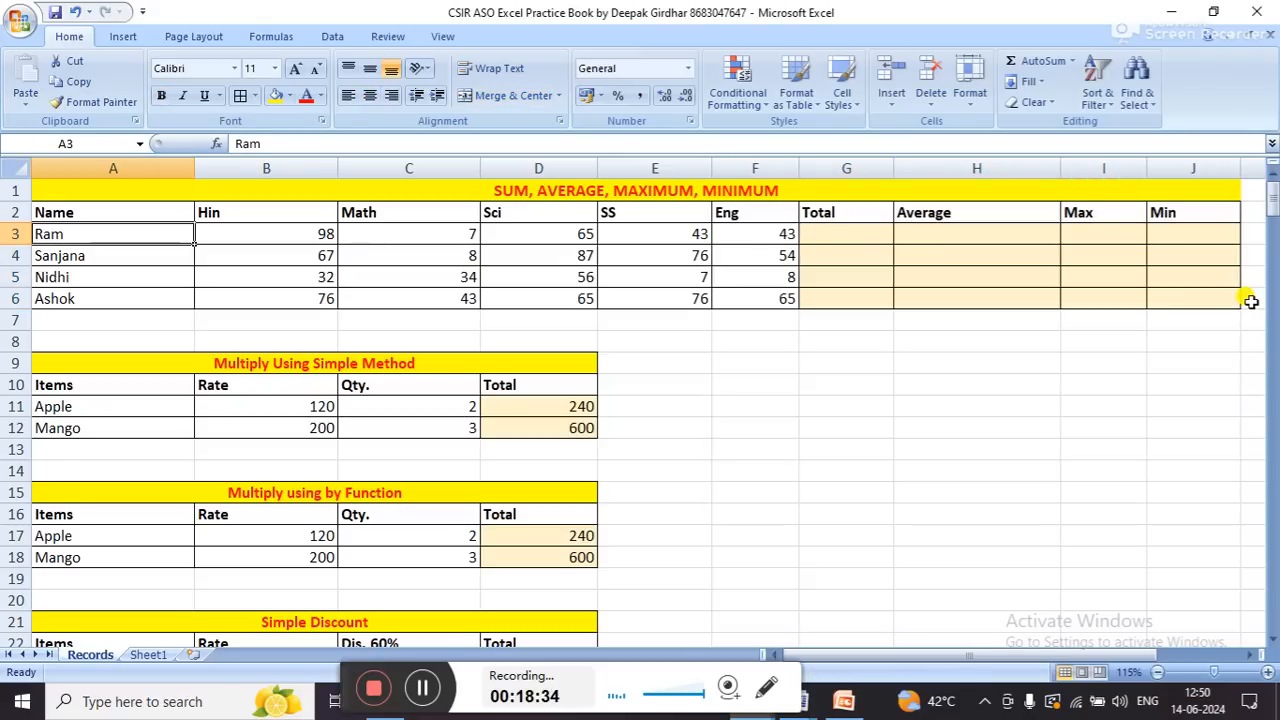
left_click(838, 231)
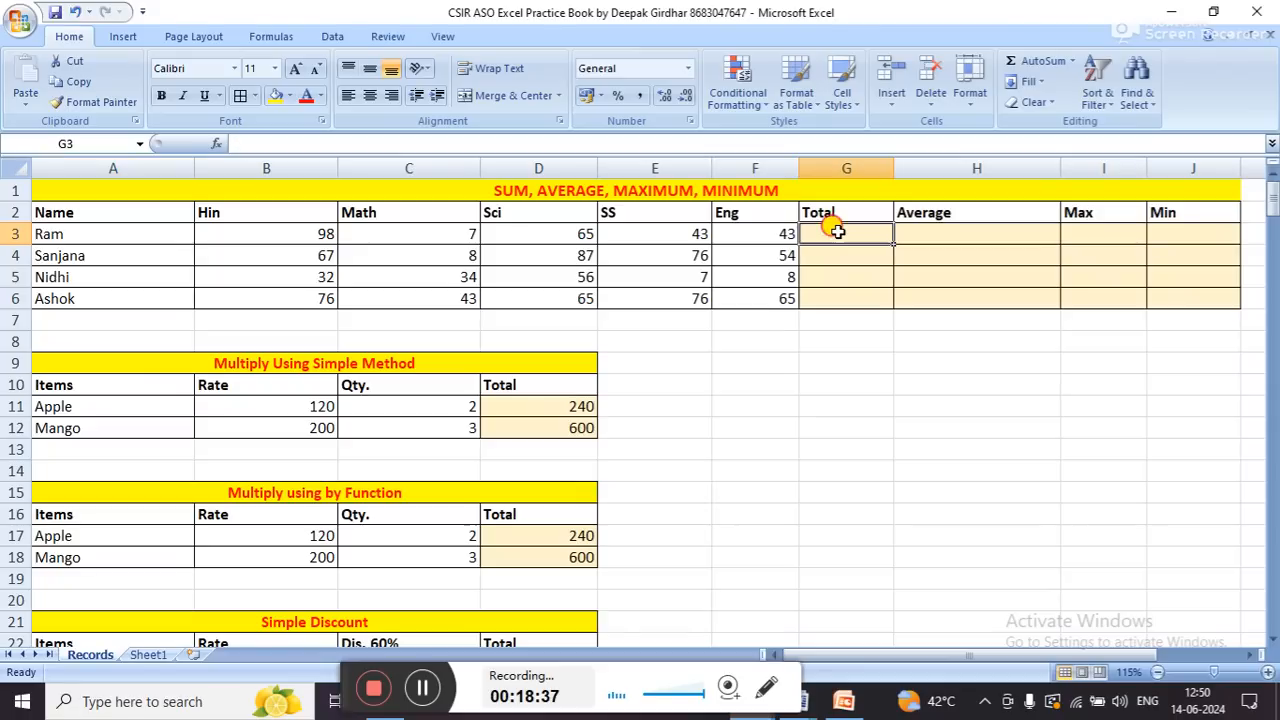
left_click(953, 229)
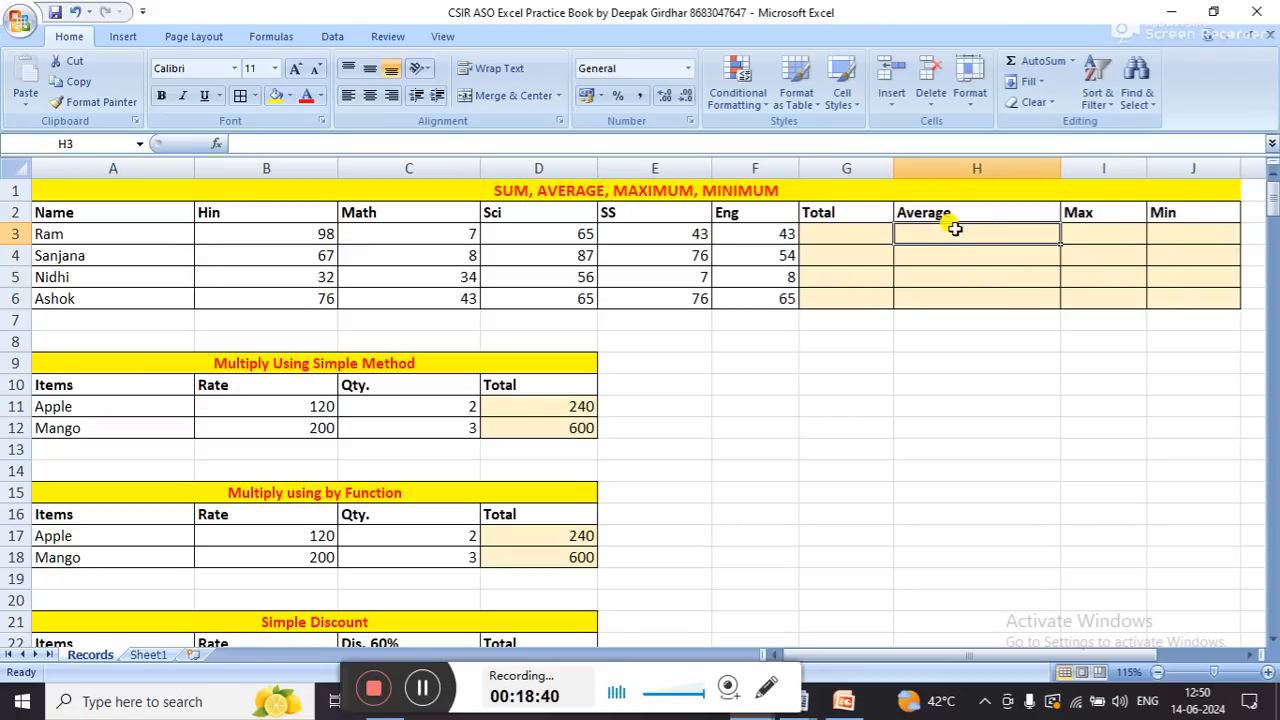
key("Down")
key("Down")
key("Down")
key("Down")
key("Down")
key("Down")
key("Down")
key("Down")
key("Down")
key("Down")
key("Down")
key("Down")
key("Down")
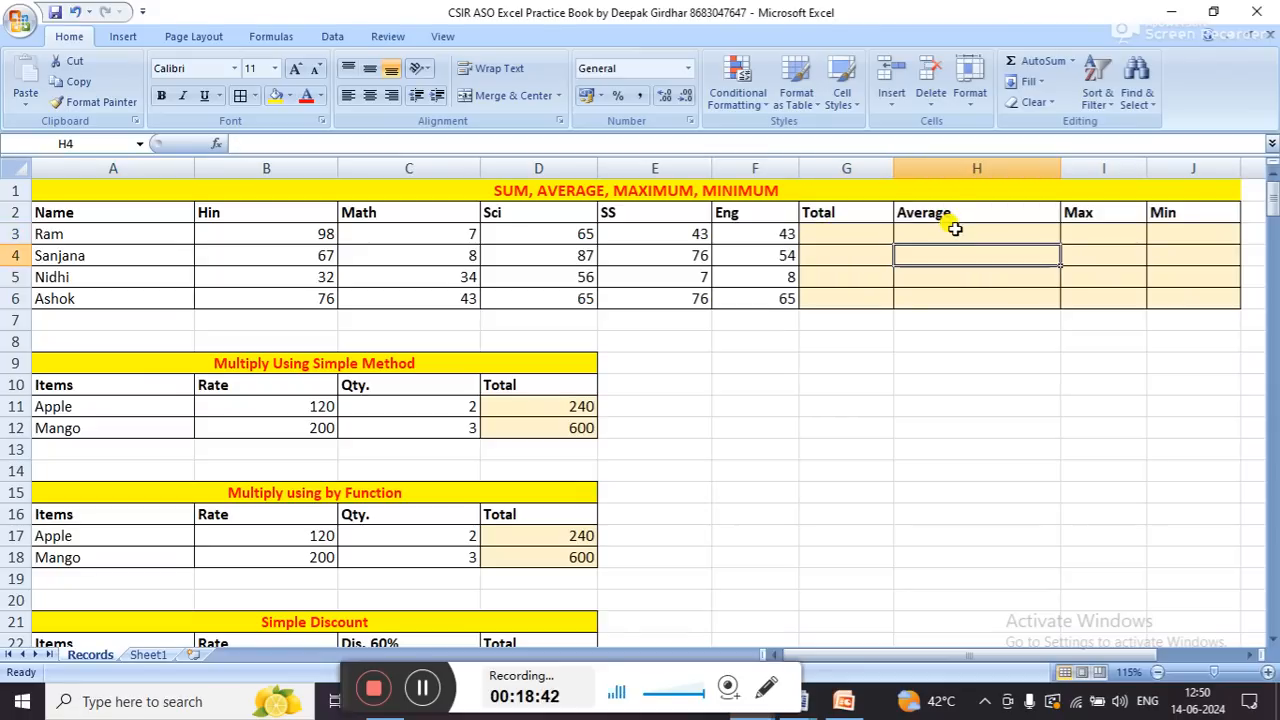
key("Left")
key("Left")
key("Down")
key("Down")
key("Down")
key("Down")
key("Down")
key("Down")
key("Down")
key("Down")
key("Down")
key("Down")
key("Down")
key("Down")
key("Down")
key("Down")
key("Down")
key("Down")
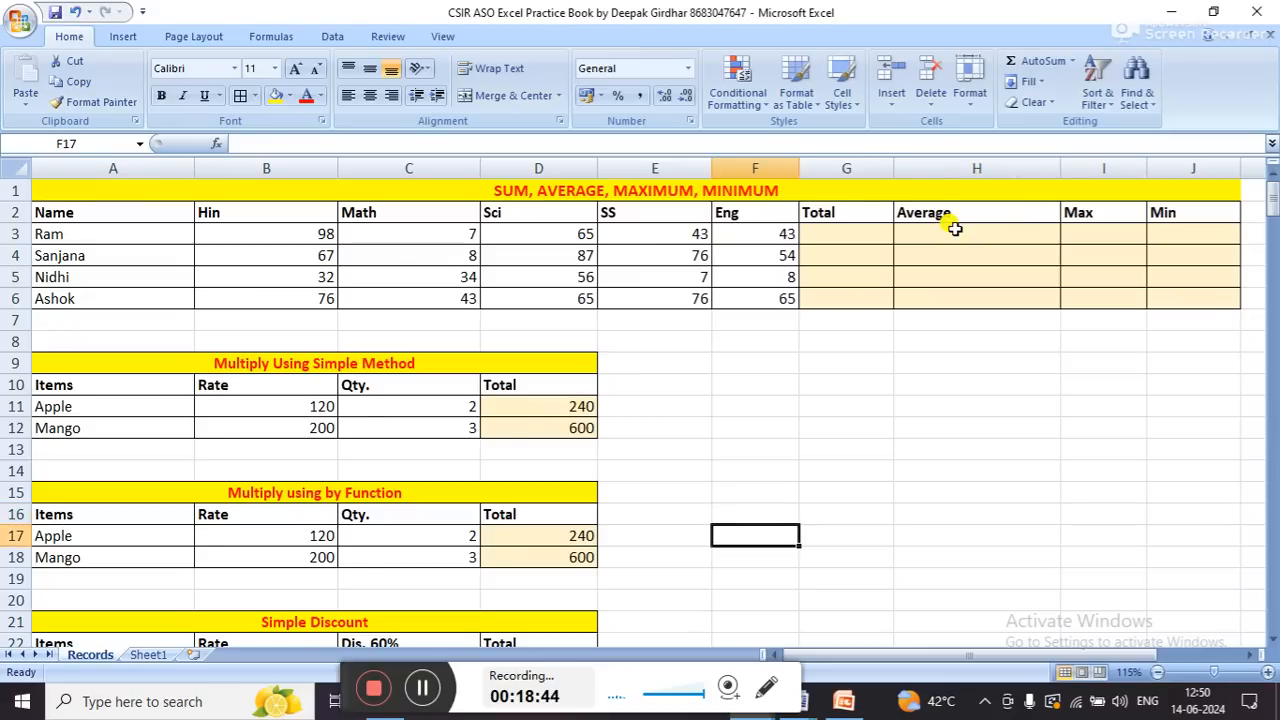
key("Down")
key("Down")
key("Down")
key("Down")
key("Down")
key("Down")
key("Down")
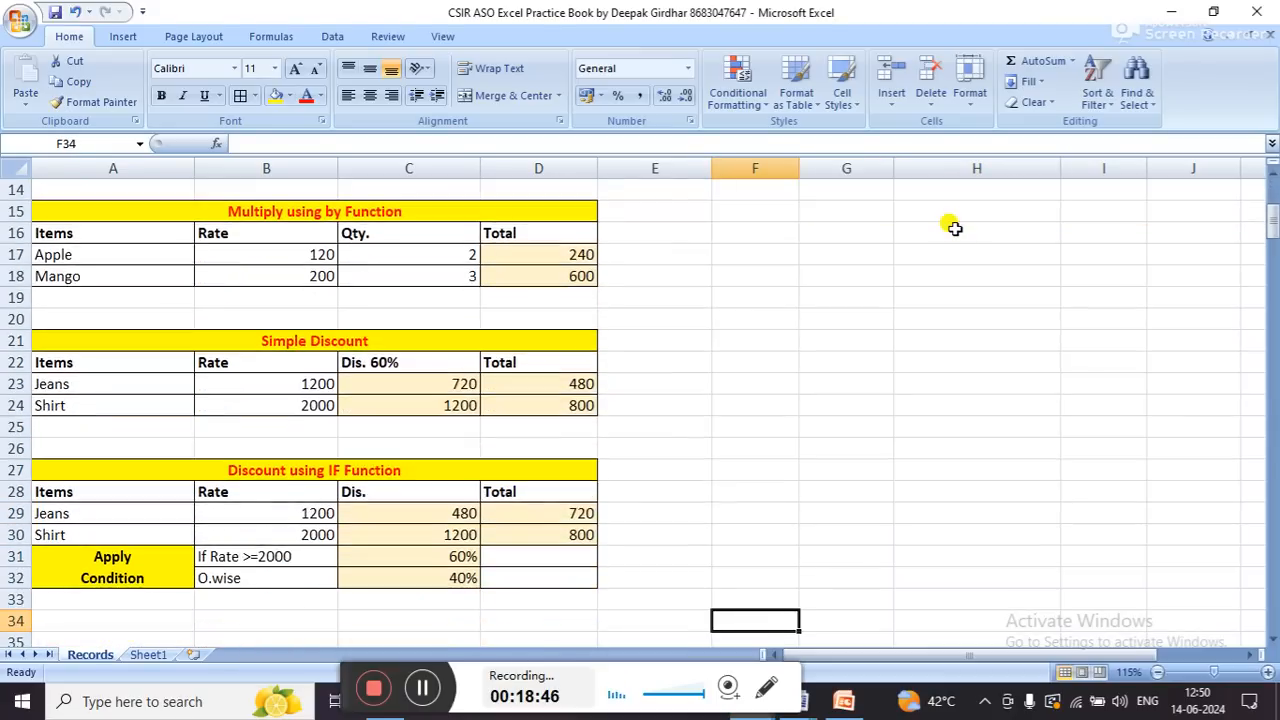
key("Down")
key("Down")
key("Down")
key("Down")
key("Down")
key("Down")
key("Down")
key("Down")
key("Down")
key("Down")
key("Down")
key("Down")
key("Down")
key("Down")
key("Down")
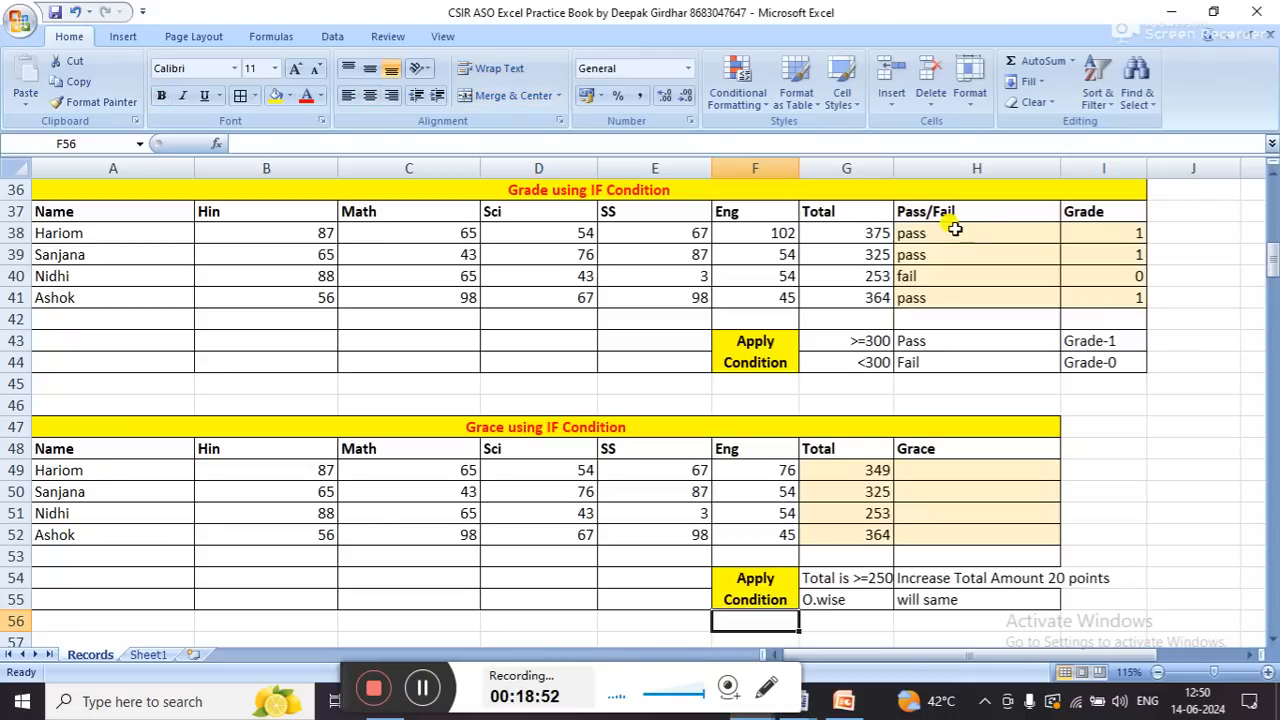
key("Down")
key("Down")
key("Down")
key("Down")
key("Down")
key("Down")
key("Down")
key("Down")
key("Down")
key("Down")
key("Down")
key("Down")
key("Down")
key("Down")
key("Down")
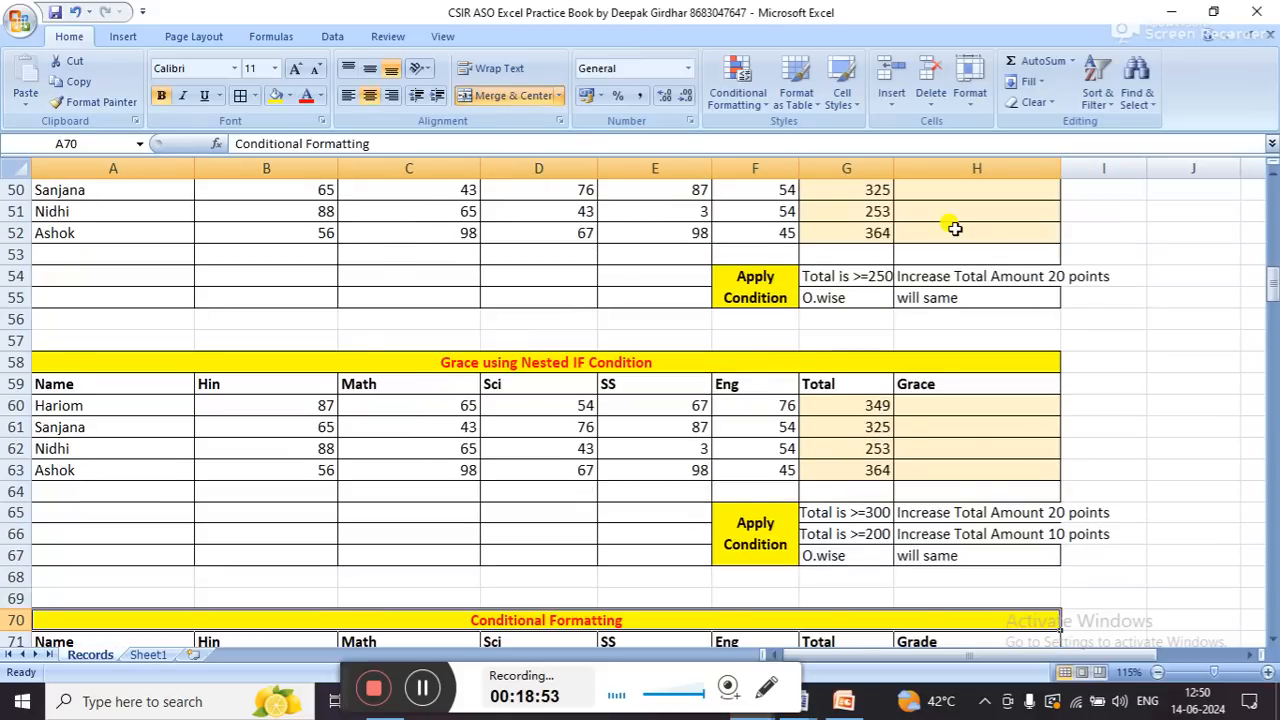
key("Down")
key("Down")
key("Down")
key("Down")
key("Down")
key("Down")
key("Down")
key("Down")
key("Down")
key("Down")
key("Down")
key("Down")
key("Down")
key("Down")
key("Down")
key("Down")
key("Down")
key("Down")
key("Down")
key("Down")
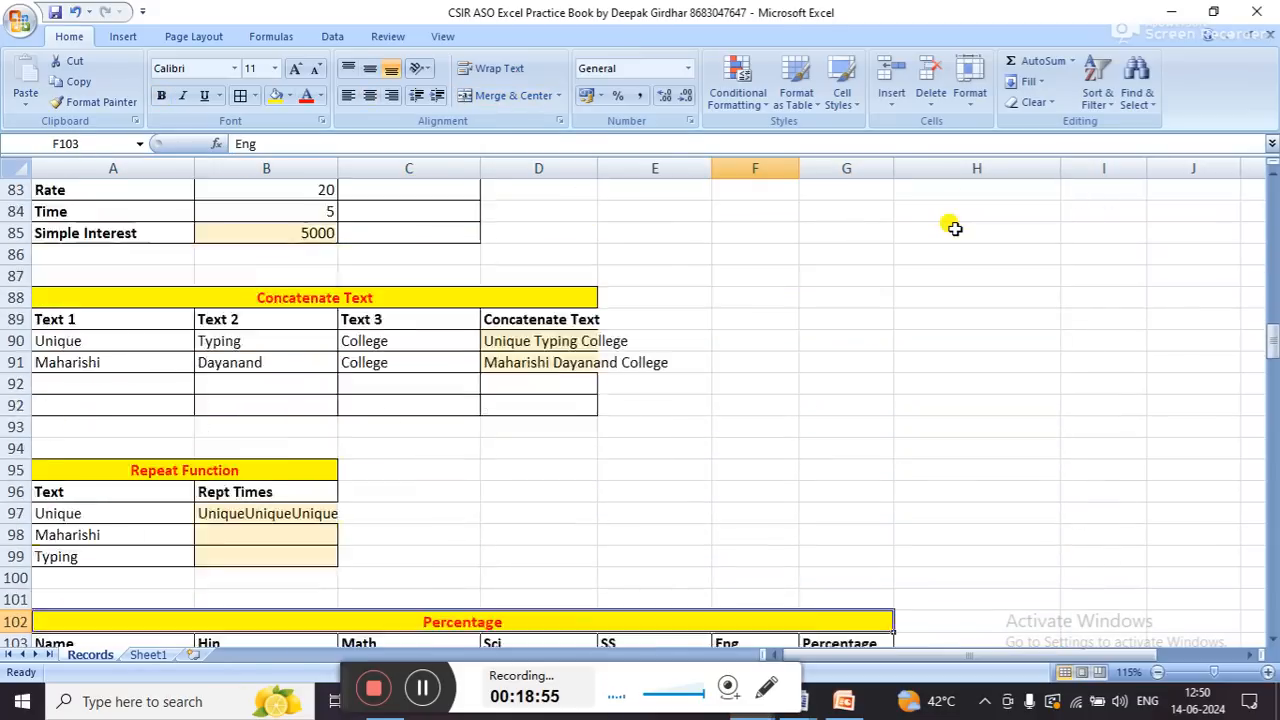
key("Down")
key("Down")
key("Down")
key("Down")
key("Down")
key("Down")
key("Down")
key("Down")
key("Down")
key("Down")
key("Down")
key("Down")
key("Down")
key("Down")
key("Down")
key("Down")
key("Down")
key("Down")
key("Down")
key("Down")
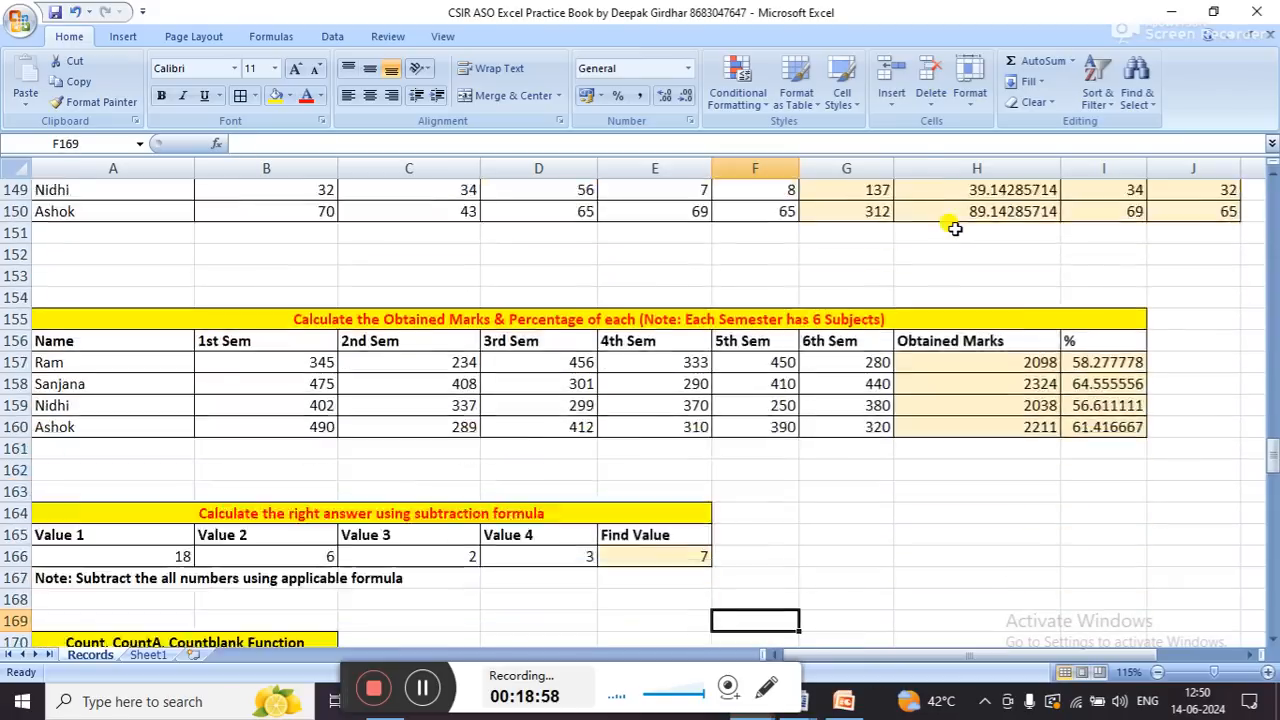
key("Down")
key("Down")
key("Down")
key("Down")
key("Down")
key("Down")
key("Down")
key("Down")
key("Down")
key("Down")
key("Down")
key("Down")
key("Down")
key("Down")
key("Down")
key("Down")
key("Down")
key("Down")
key("Down")
key("Down")
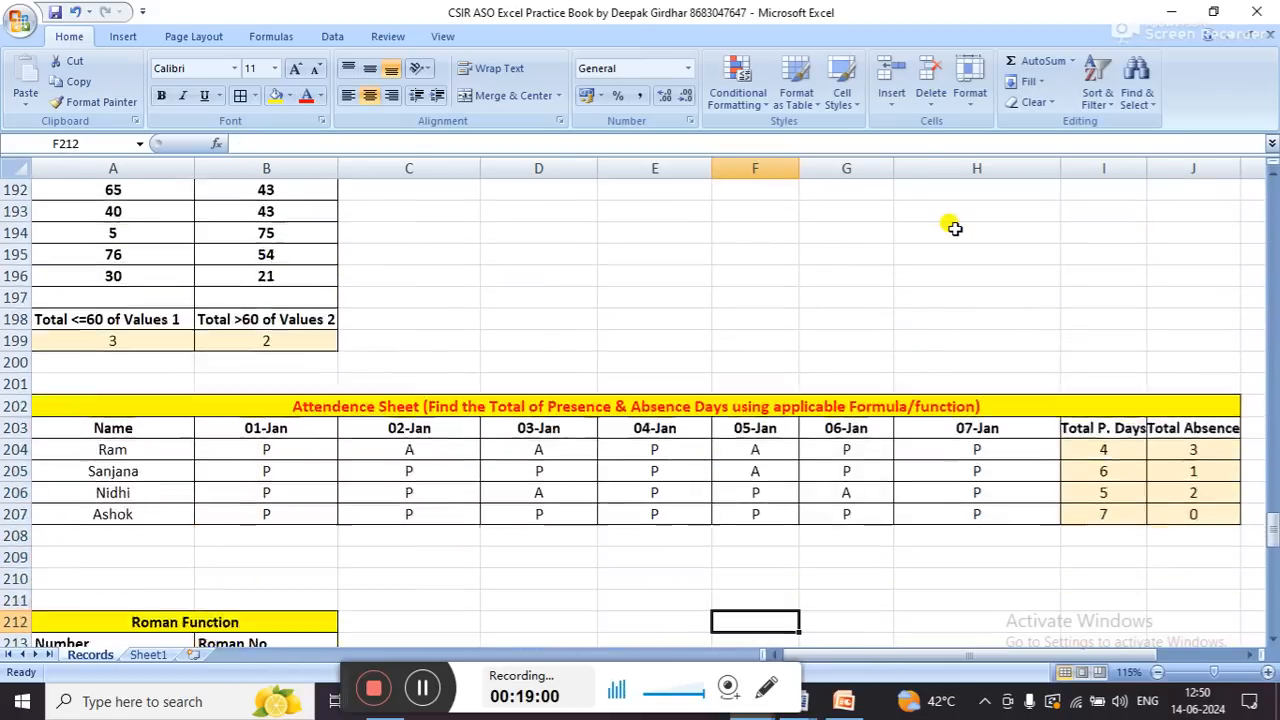
key("Down")
key("Down")
key("Down")
key("Down")
key("Down")
key("Down")
key("Down")
key("Down")
key("Down")
key("Down")
key("Down")
key("Down")
key("Down")
key("Down")
key("Down")
key("Down")
key("Down")
key("Down")
key("Down")
key("Down")
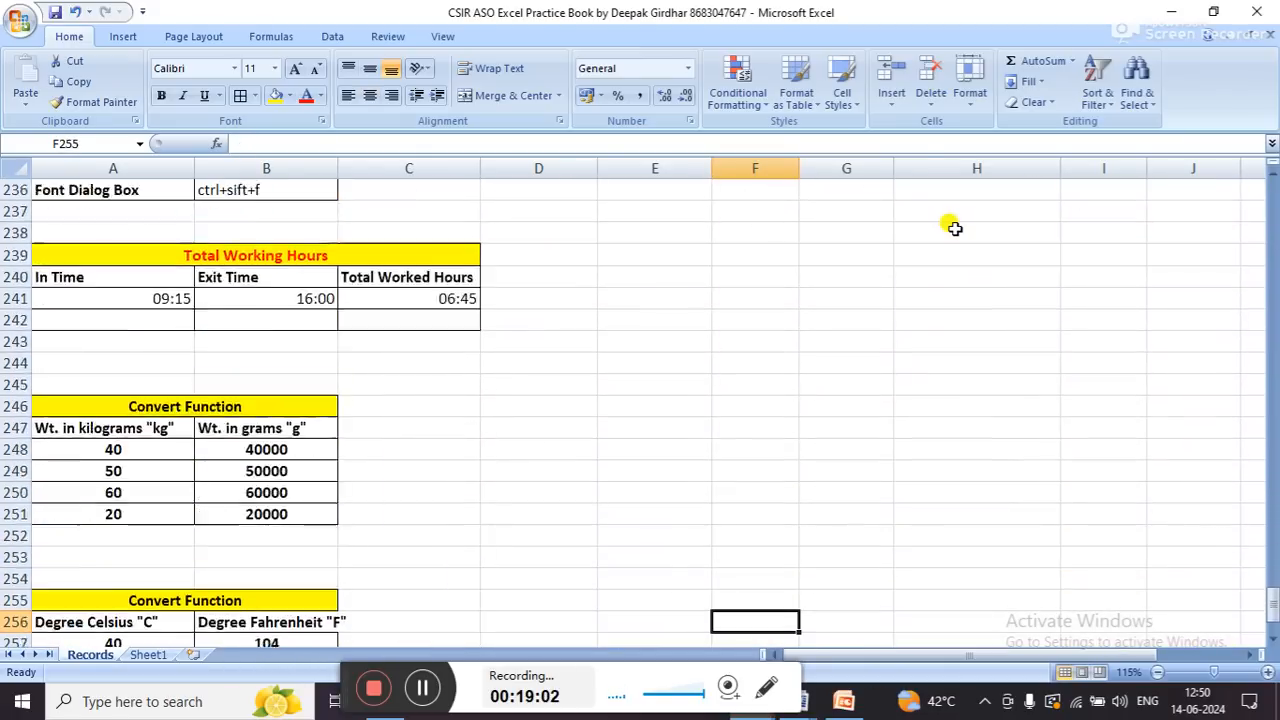
- Look back over the last exercises on the Records sheet, from the Celsius-to-Fahrenheit table up to the shortcut list, and return to the marks table's Total column
key("Down")
key("Down")
key("Down")
key("Up")
key("Up")
key("Up")
key("Up")
key("Up")
key("Up")
key("Up")
key("Up")
key("Up")
key("Up")
key("Up")
key("Up")
key("Up")
key("Up")
key("Up")
key("Up")
key("Up")
key("Up")
key("Up")
key("Up")
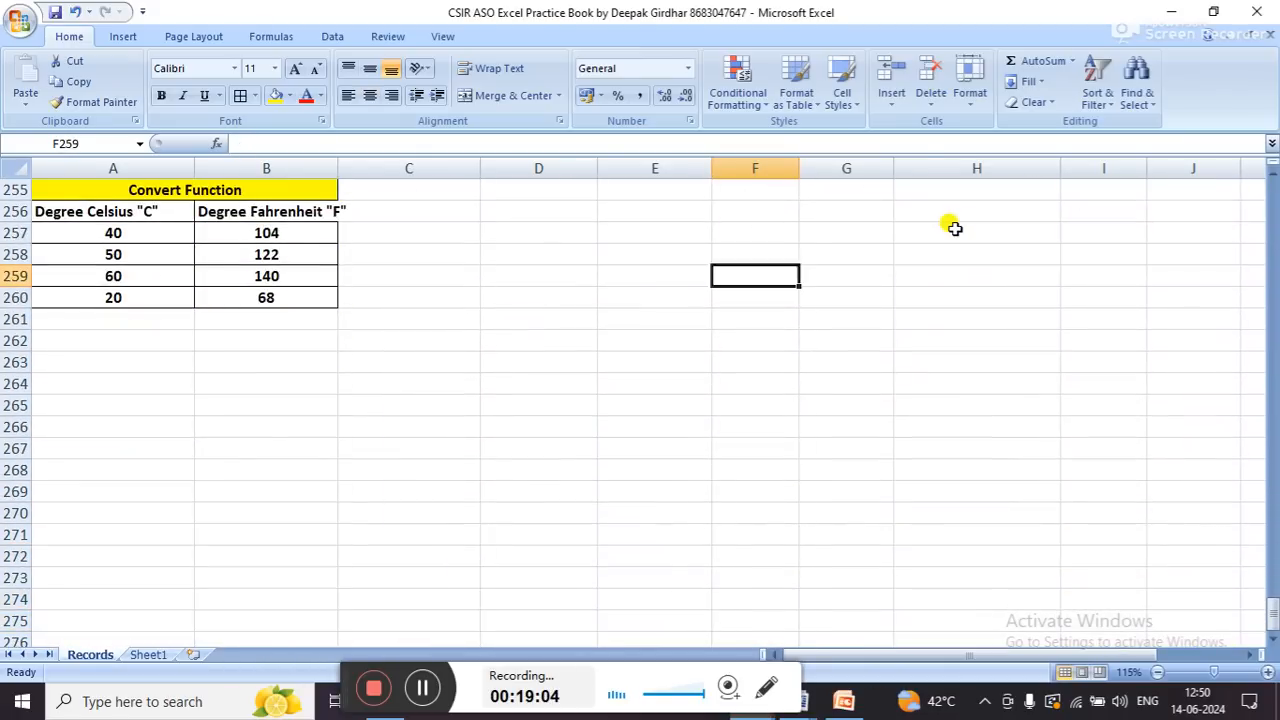
key("Up")
key("Up")
key("Up")
key("Up")
key("Up")
key("Up")
key("Up")
key("Up")
key("Up")
key("Up")
key("Up")
key("Up")
key("Up")
key("Up")
key("Up")
key("Up")
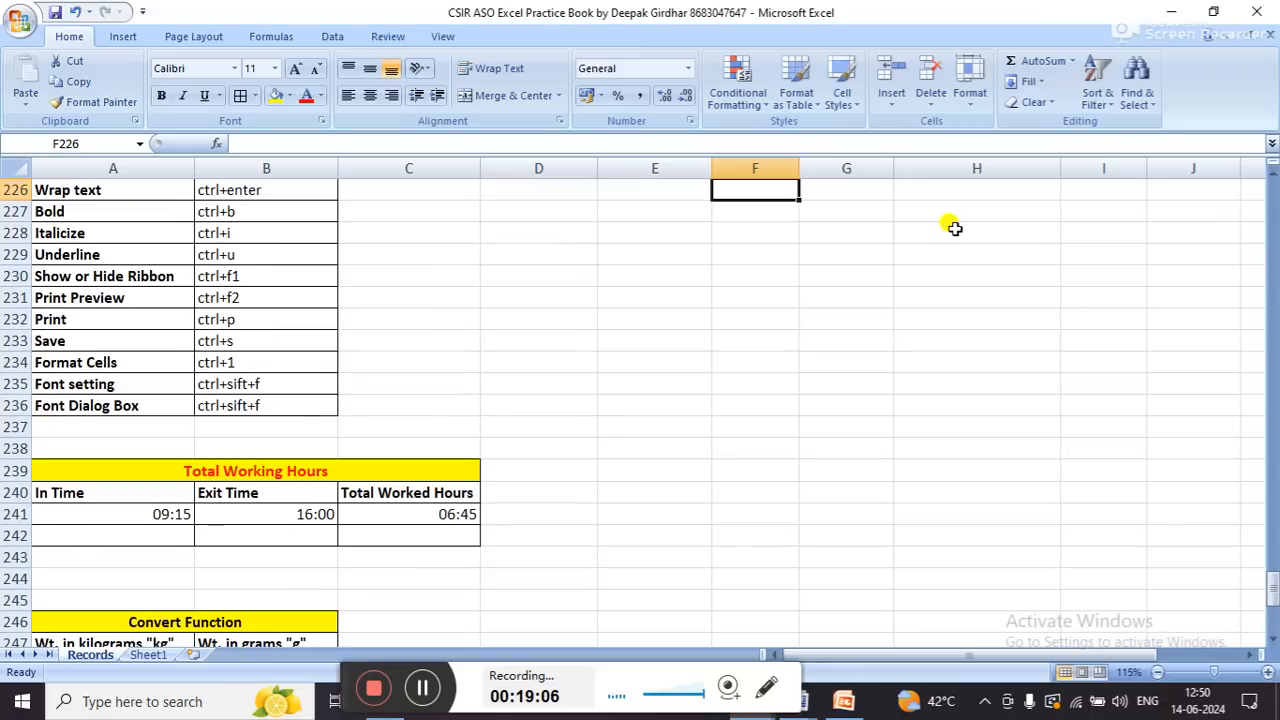
key("ctrl+Home")
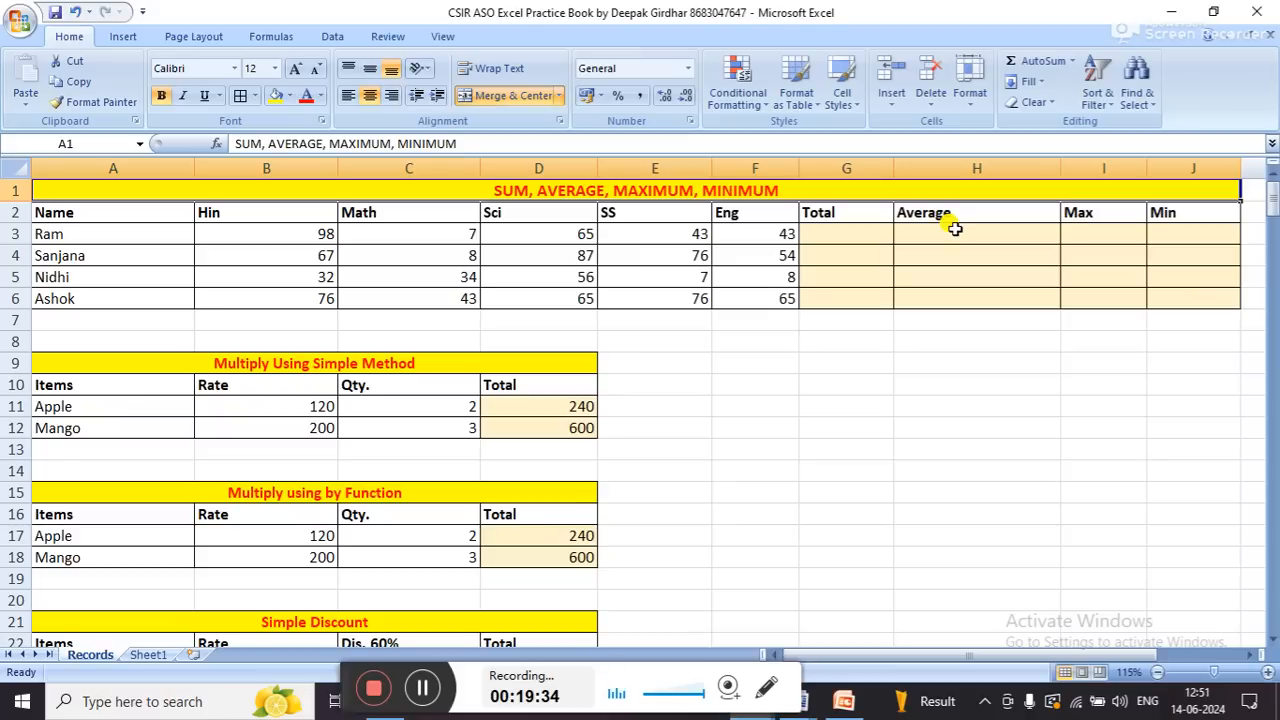
left_click(864, 234)
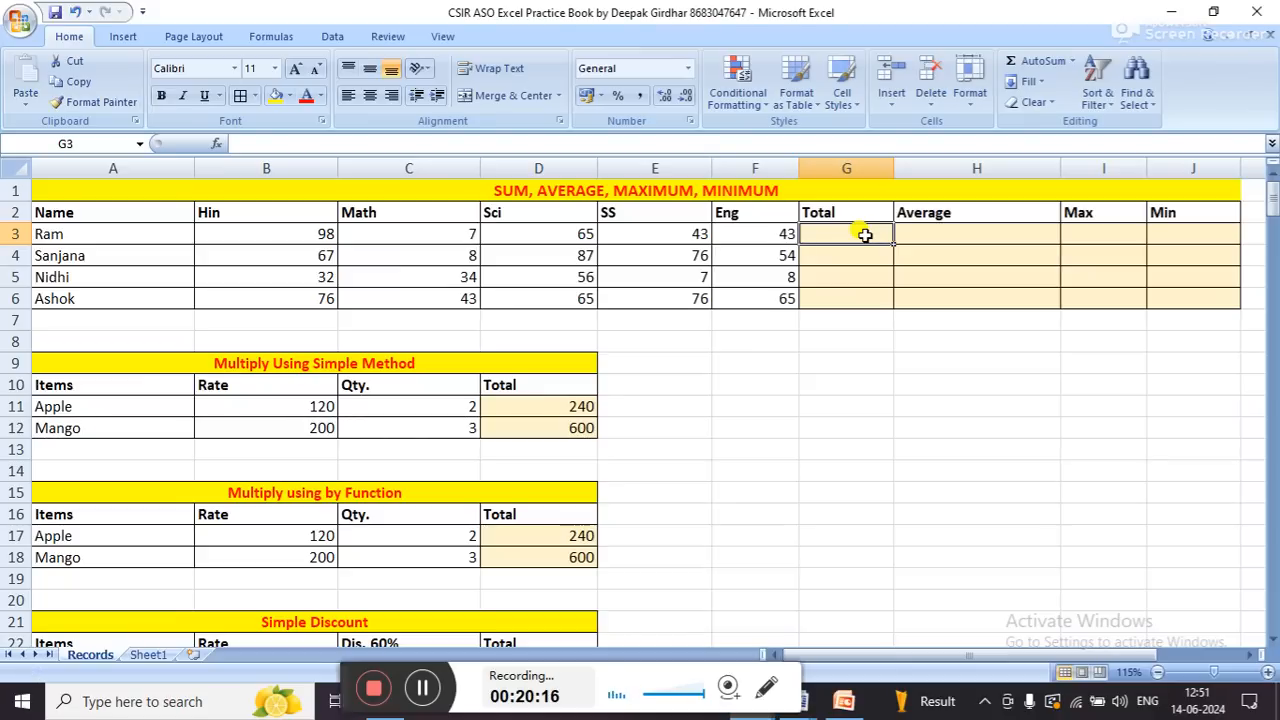
- Switch to the Book1 workbook and select cell D8 below the student marks table on Sheet1
key("ctrl+Tab")
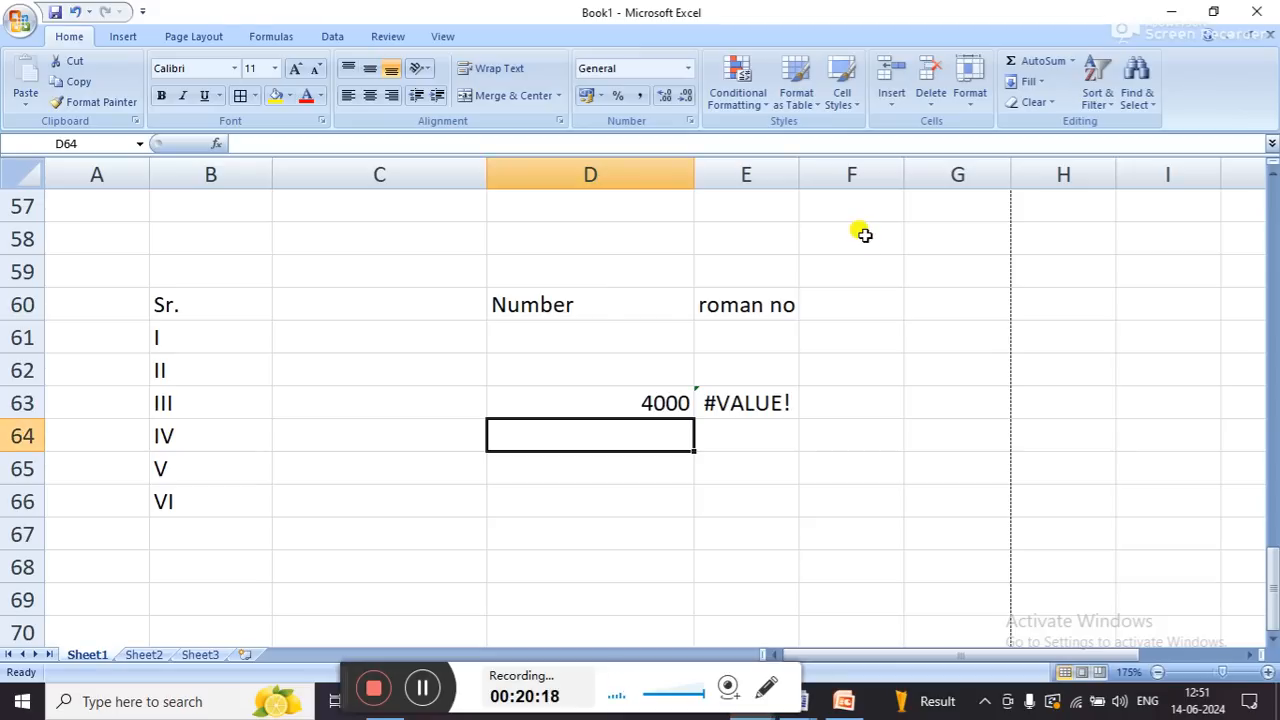
scroll(622, 362, "down", 2)
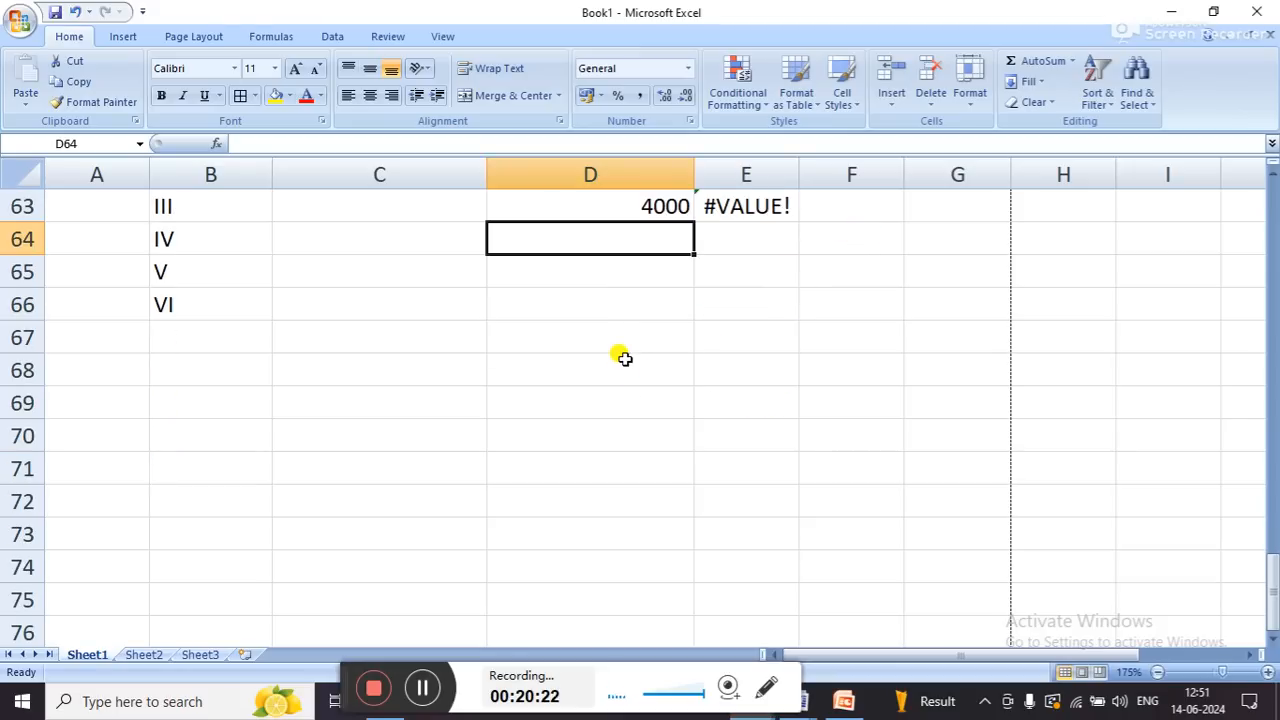
scroll(622, 358, "up", 20)
left_click(498, 437)
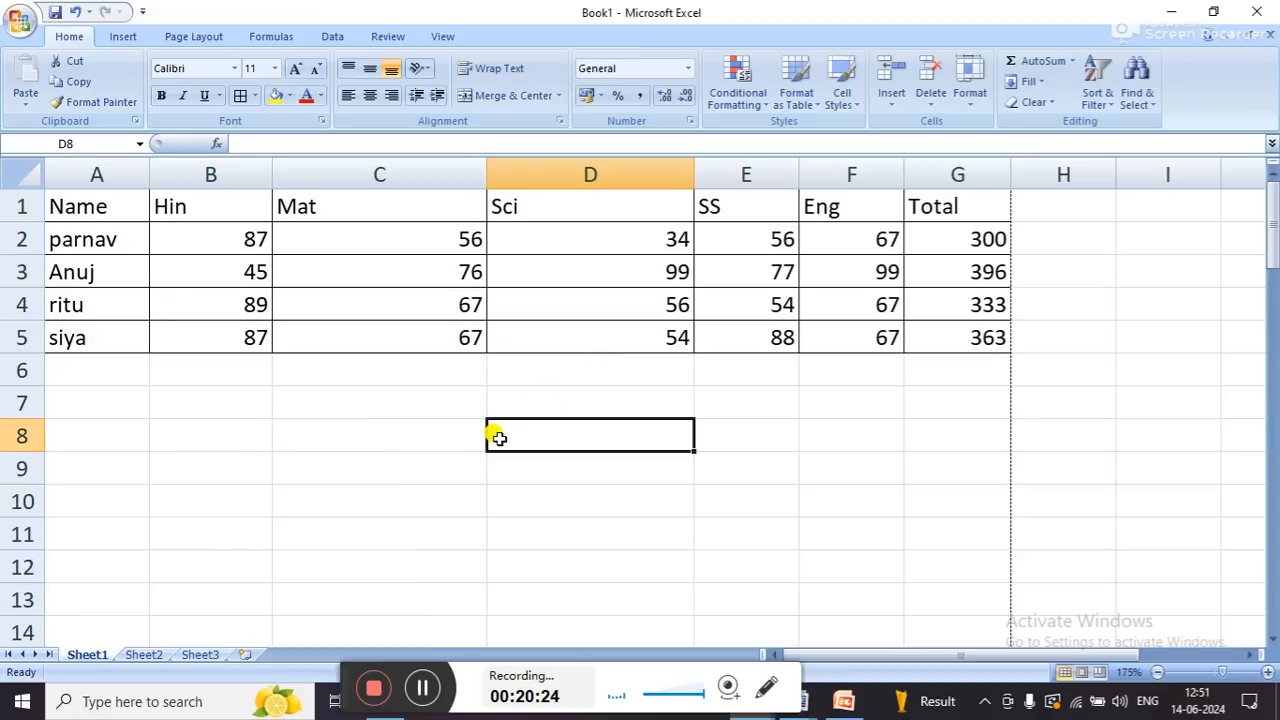
- Set a custom top page margin of 1 cm for Sheet1
left_click(175, 40)
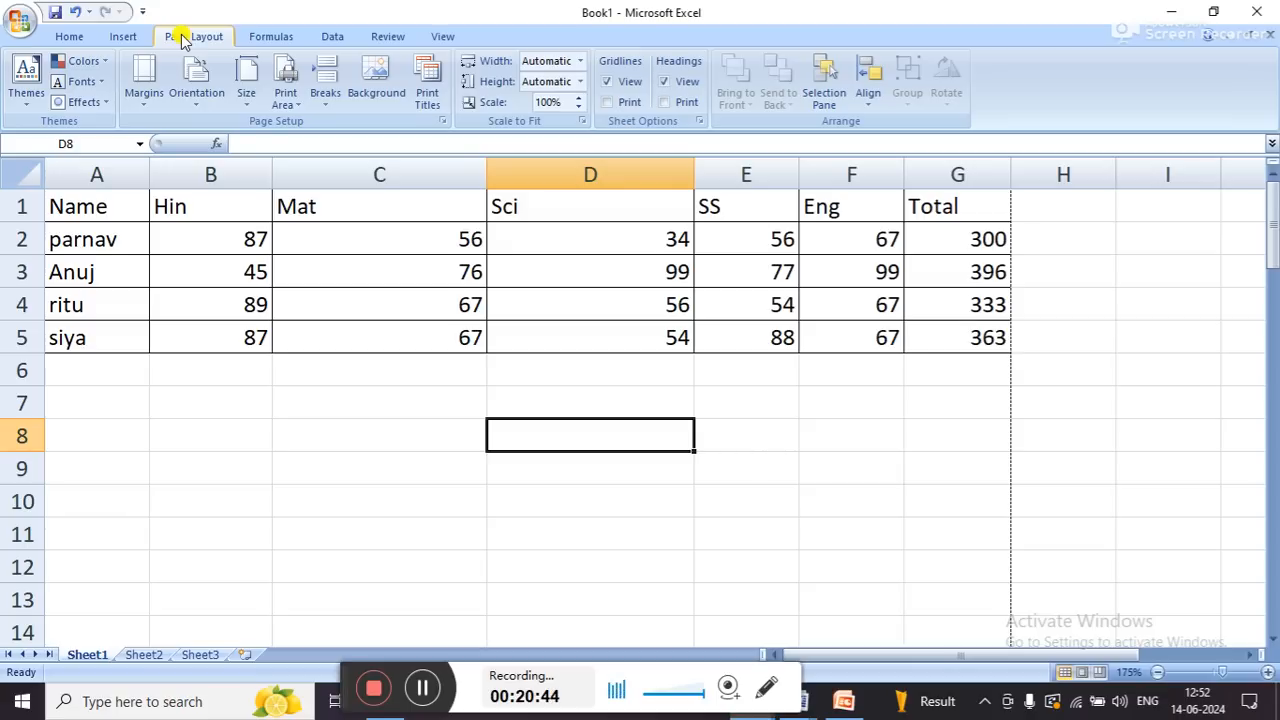
left_click(146, 75)
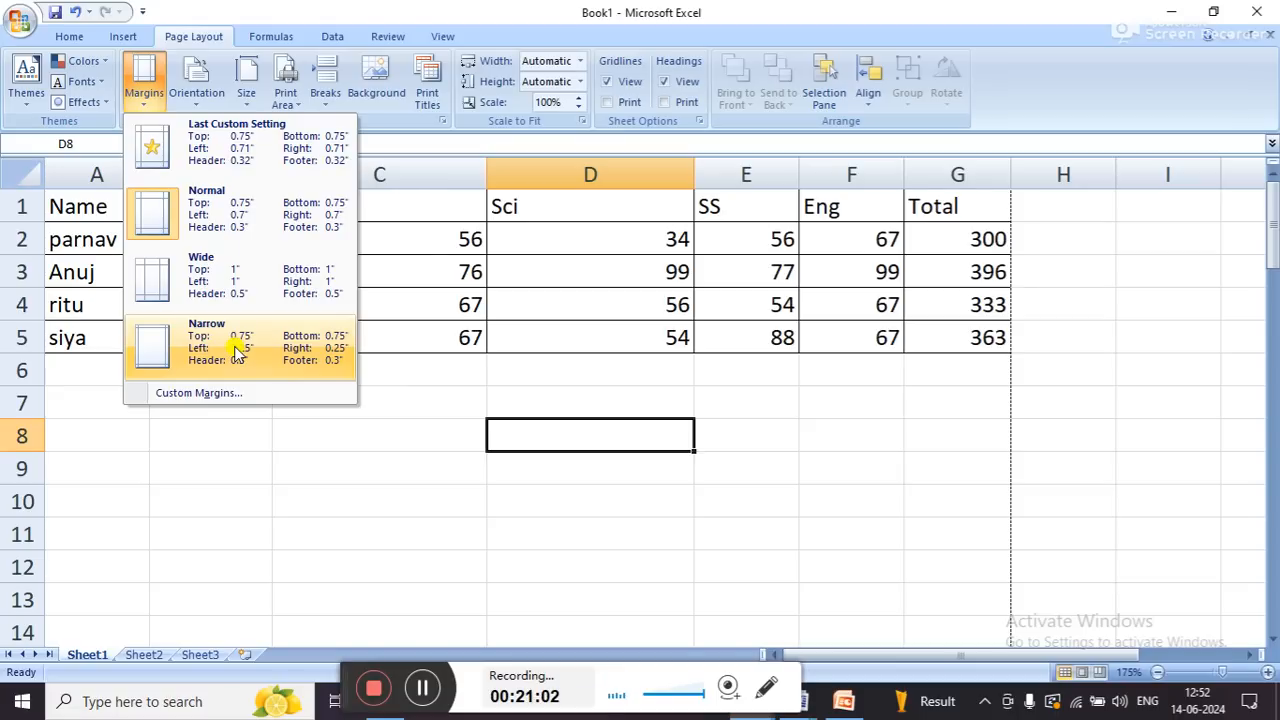
left_click(250, 396)
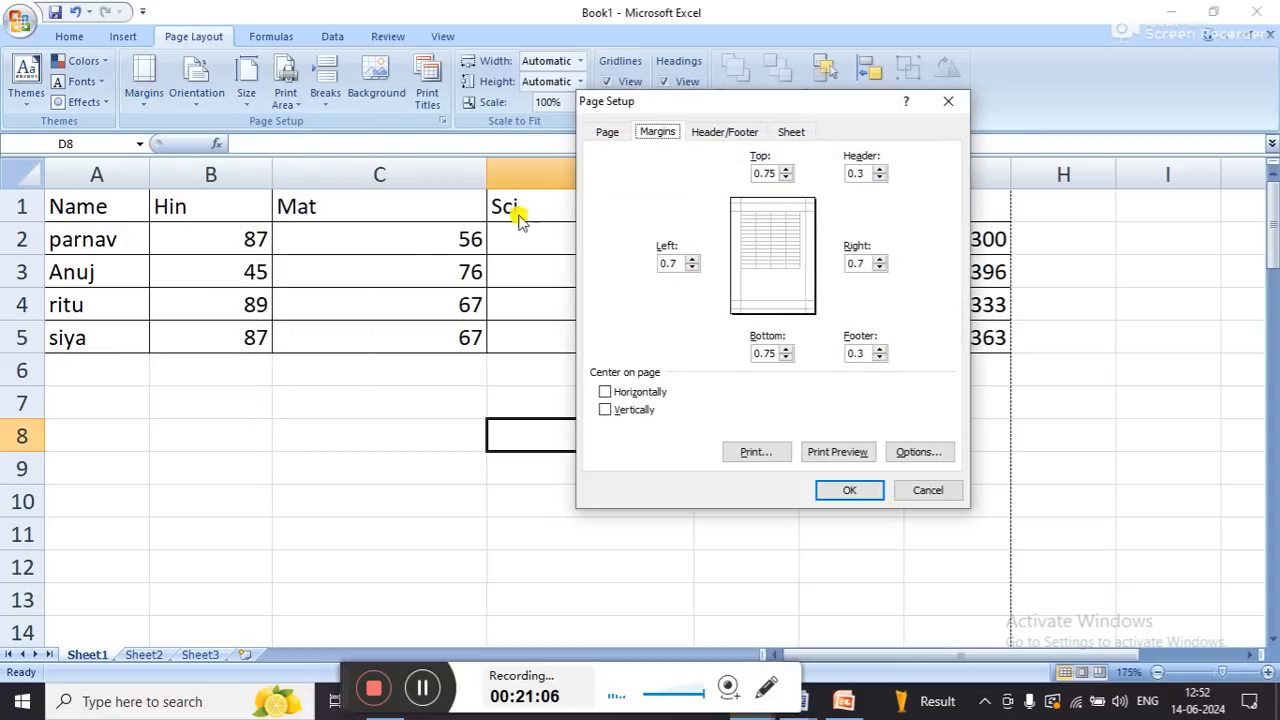
left_click(756, 173)
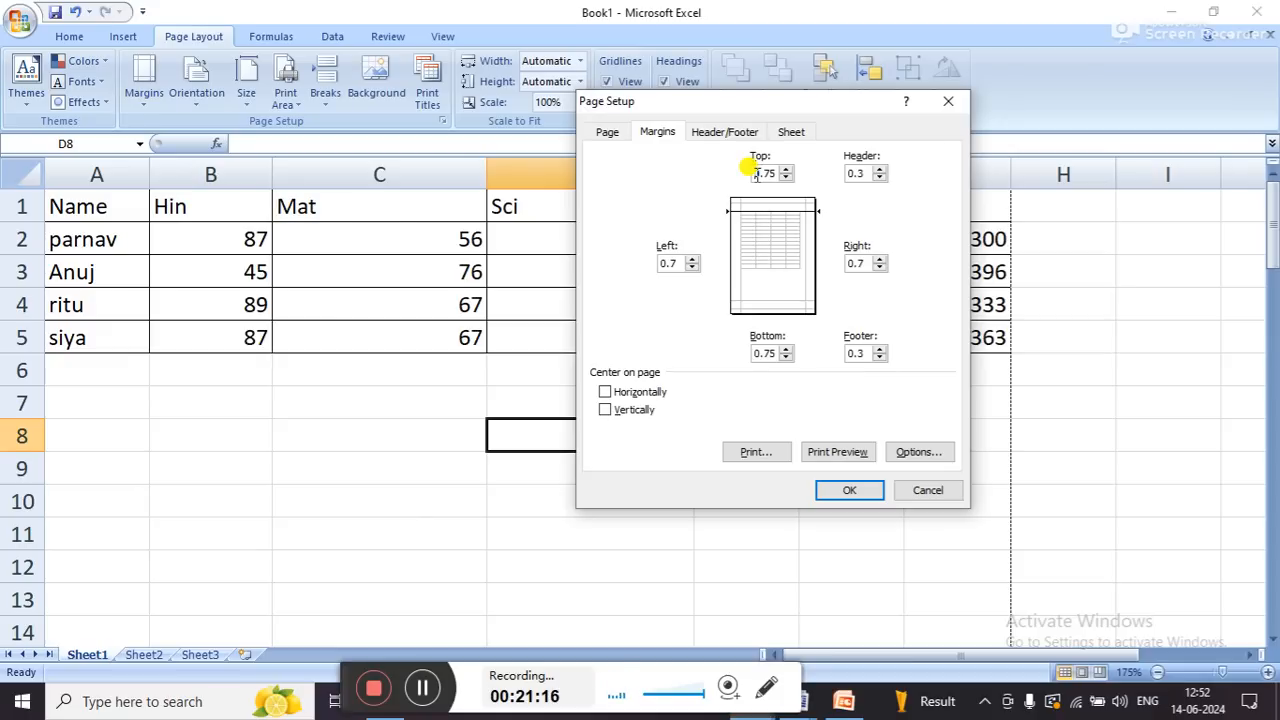
left_click_drag(755, 173, 786, 180)
type("1cm")
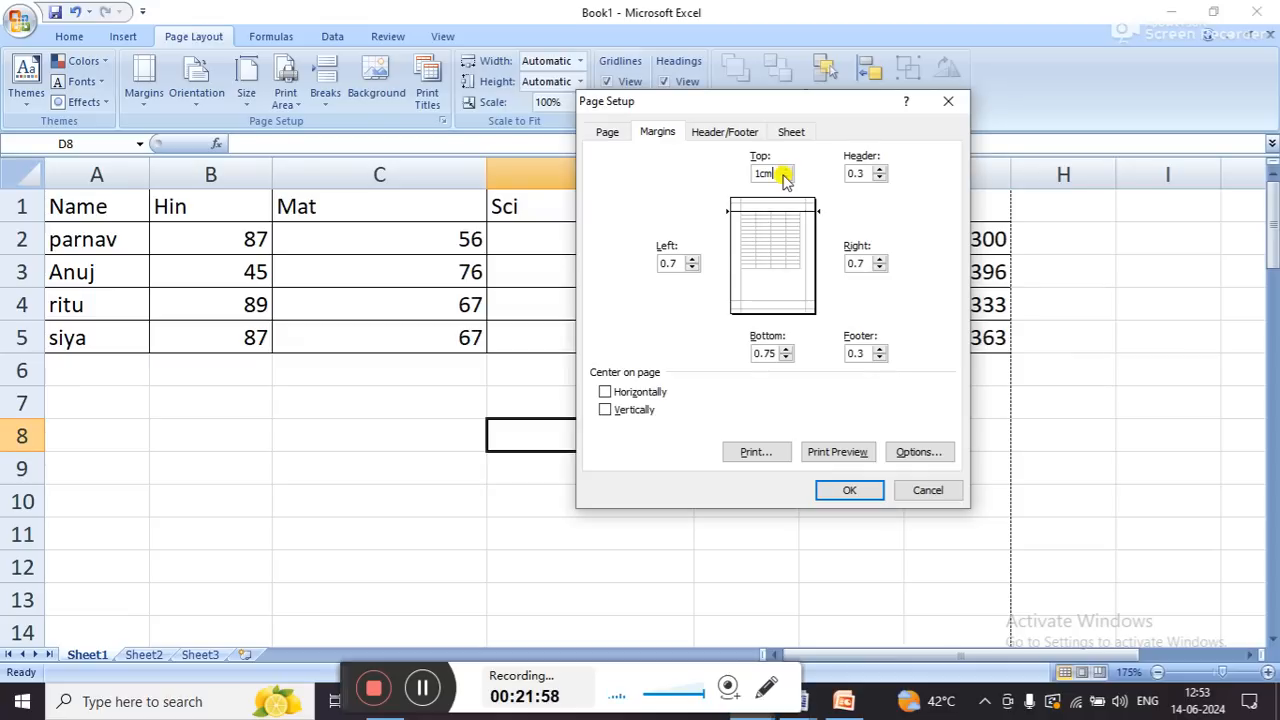
key("Return")
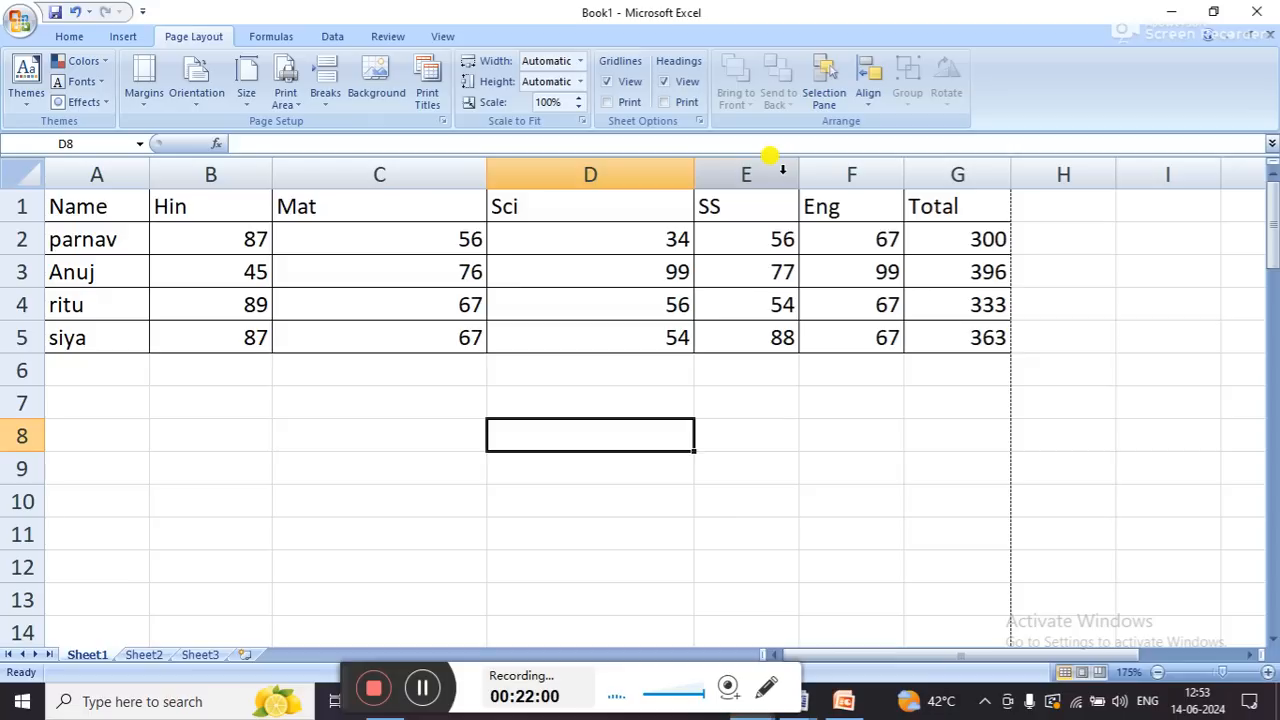
- Review the custom page margins and the available page orientation and paper size options
left_click(157, 80)
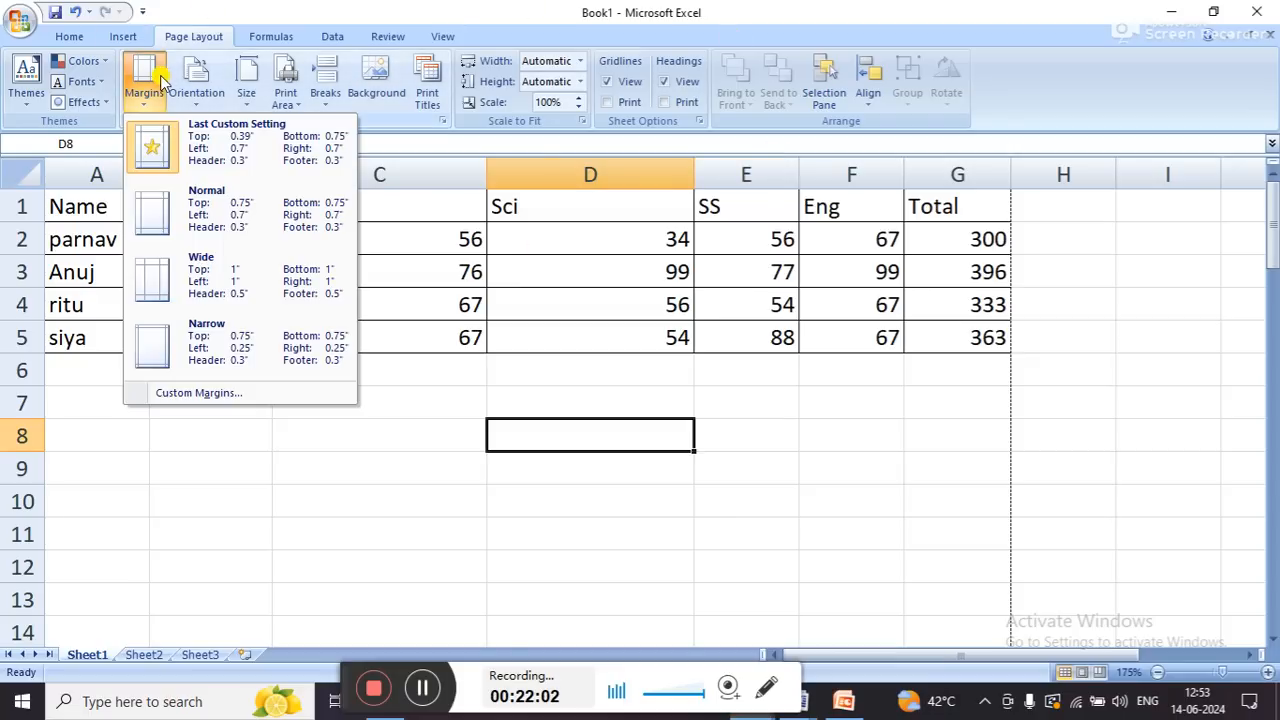
left_click(200, 393)
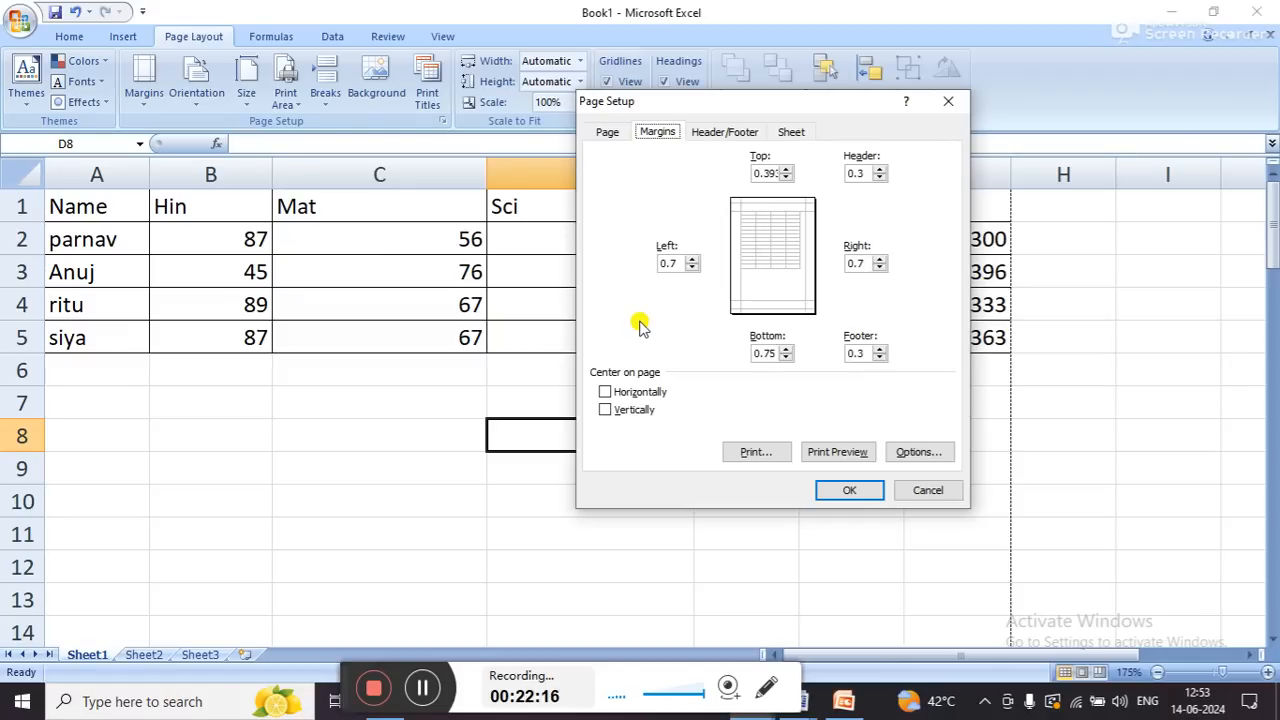
key("Escape")
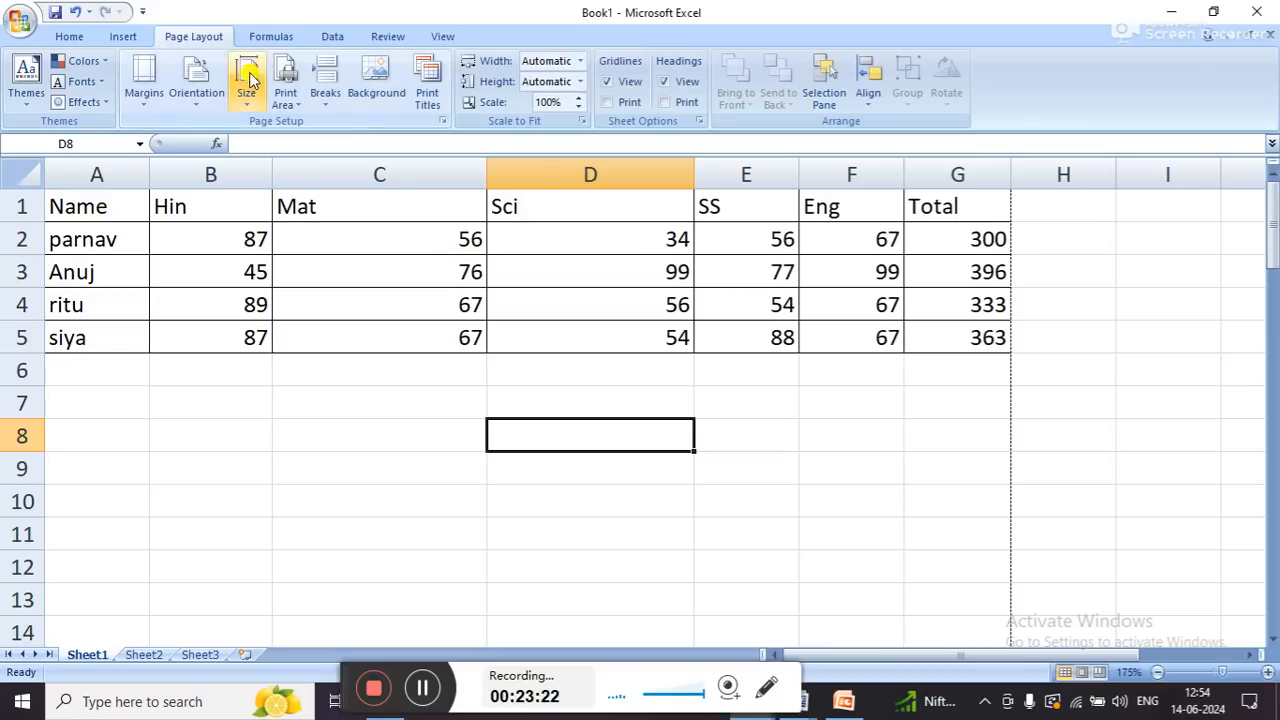
left_click(205, 85)
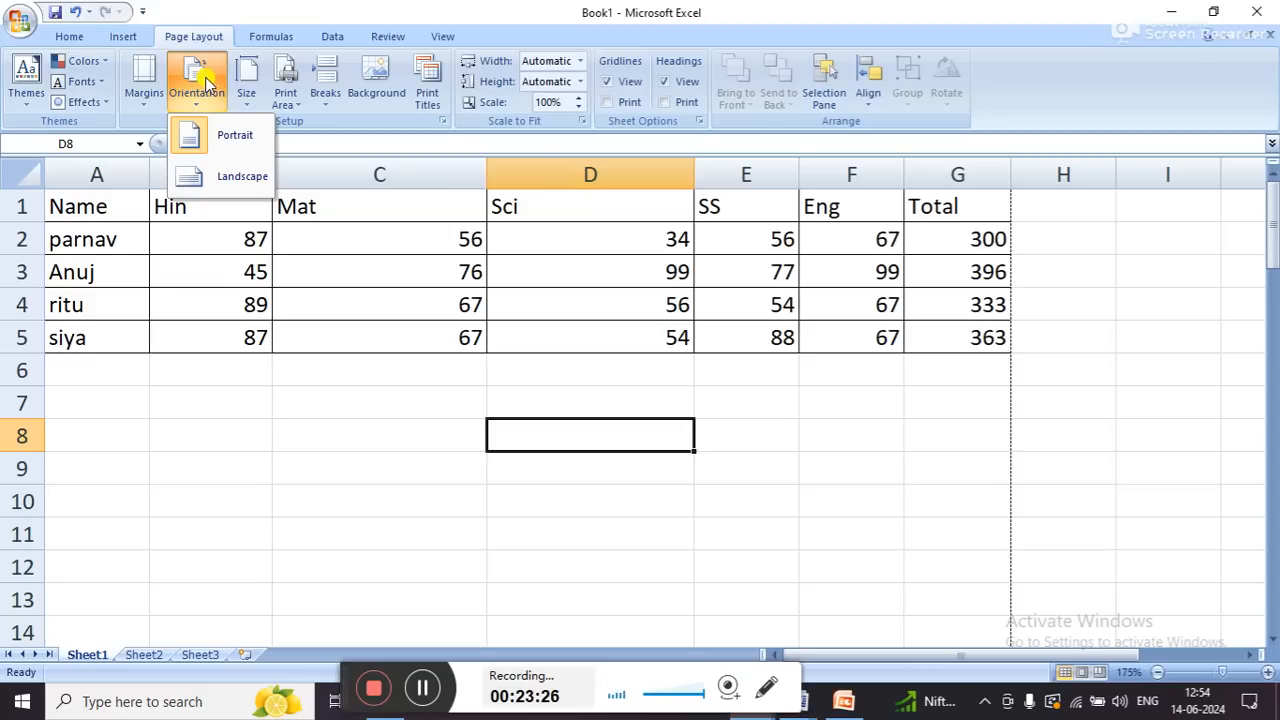
left_click(250, 85)
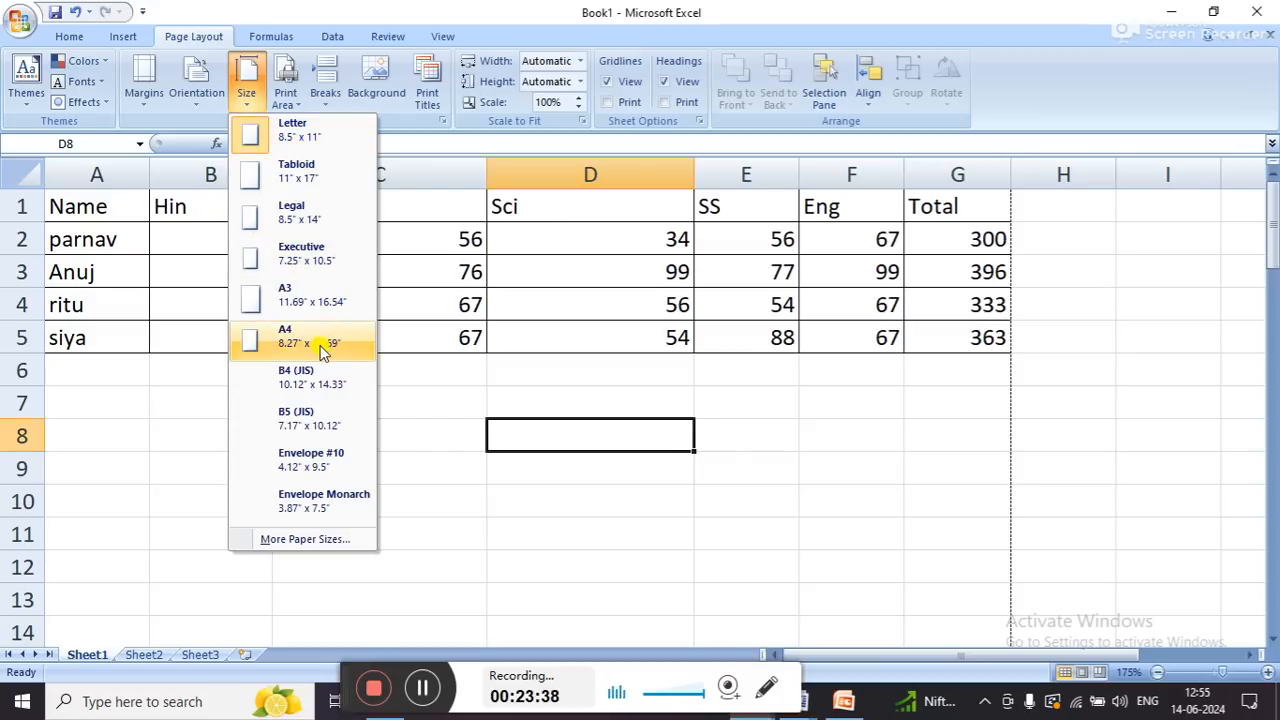
- Apply the Normal margins preset to the sheet and check the selected preset
left_click(138, 72)
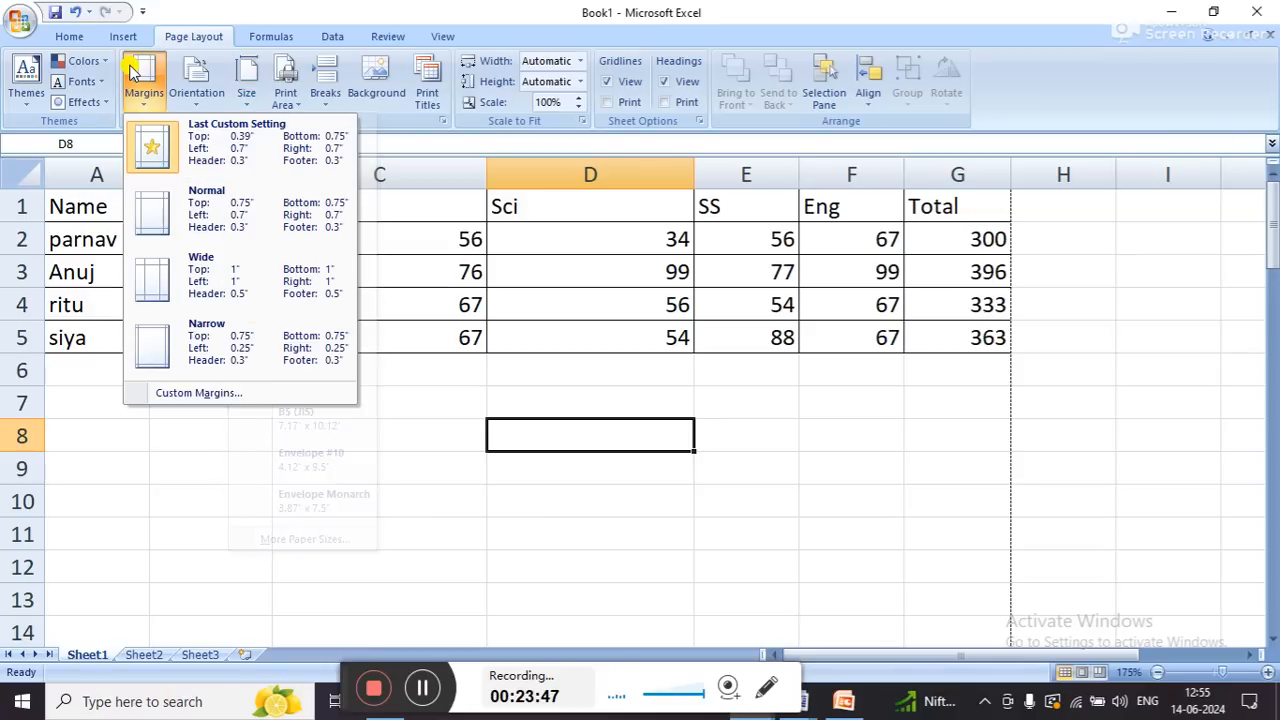
left_click(185, 228)
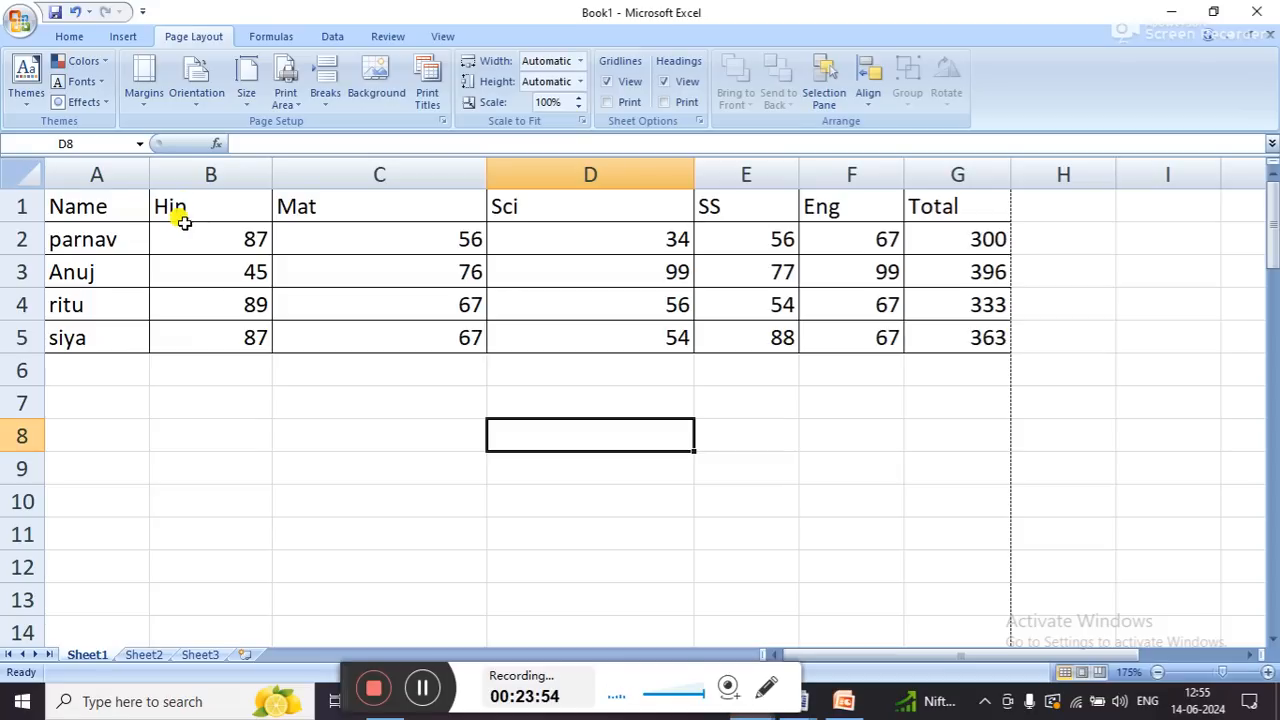
left_click(156, 112)
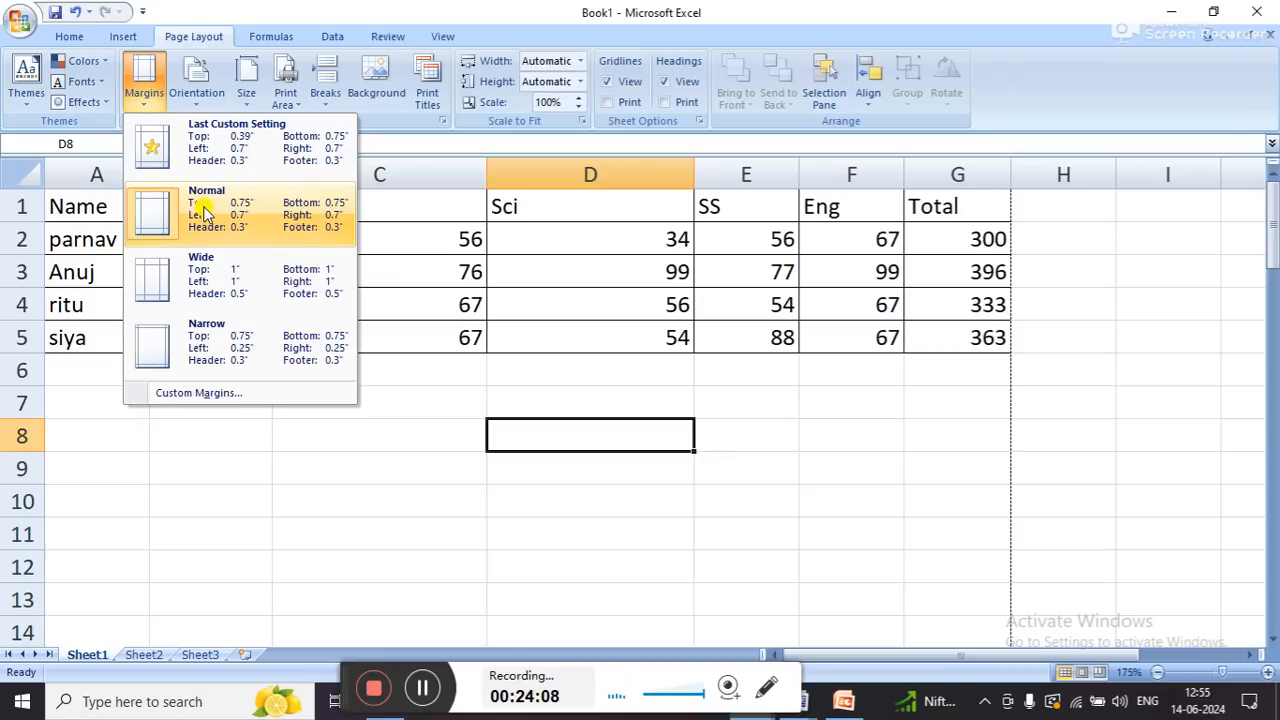
left_click(522, 320)
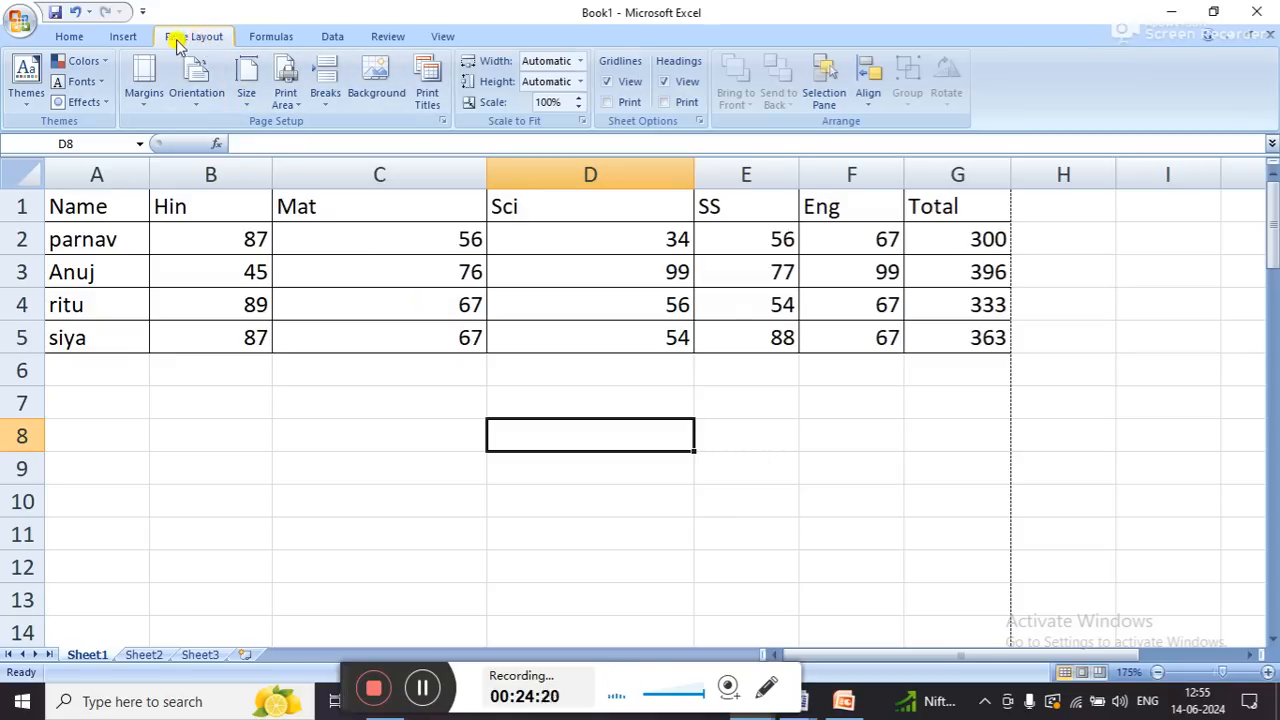
left_click(123, 38)
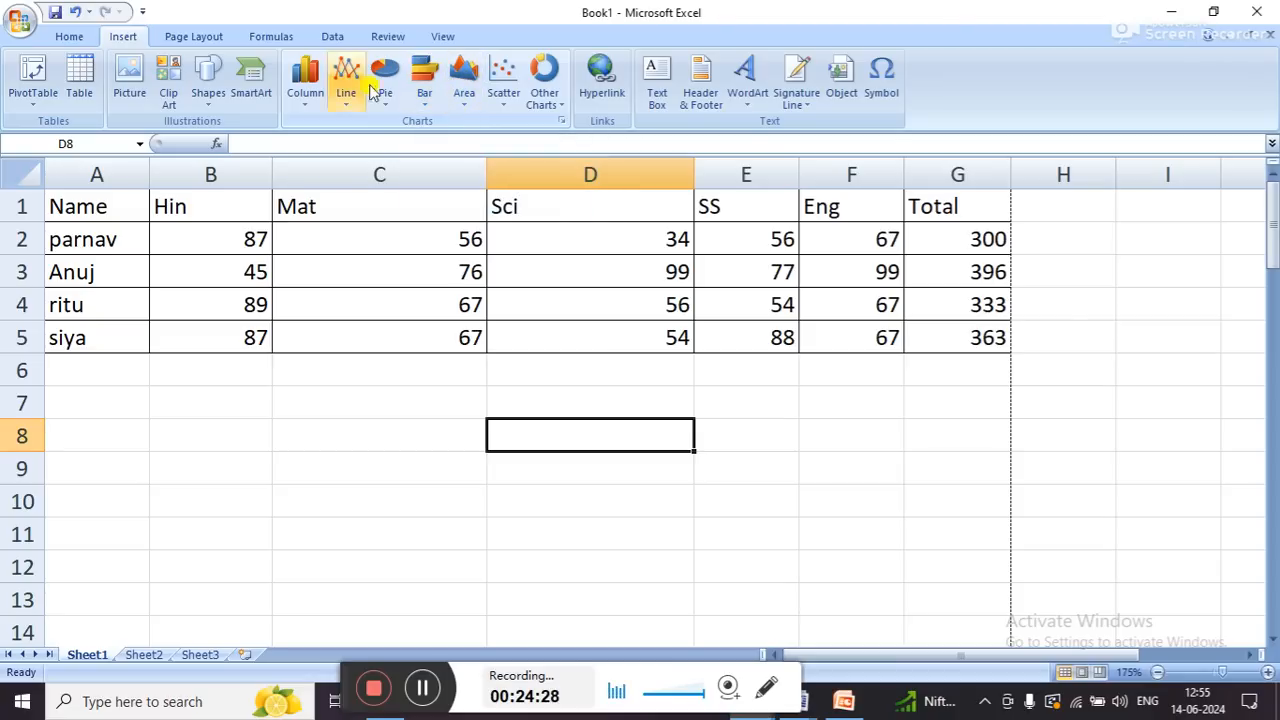
left_click(520, 314)
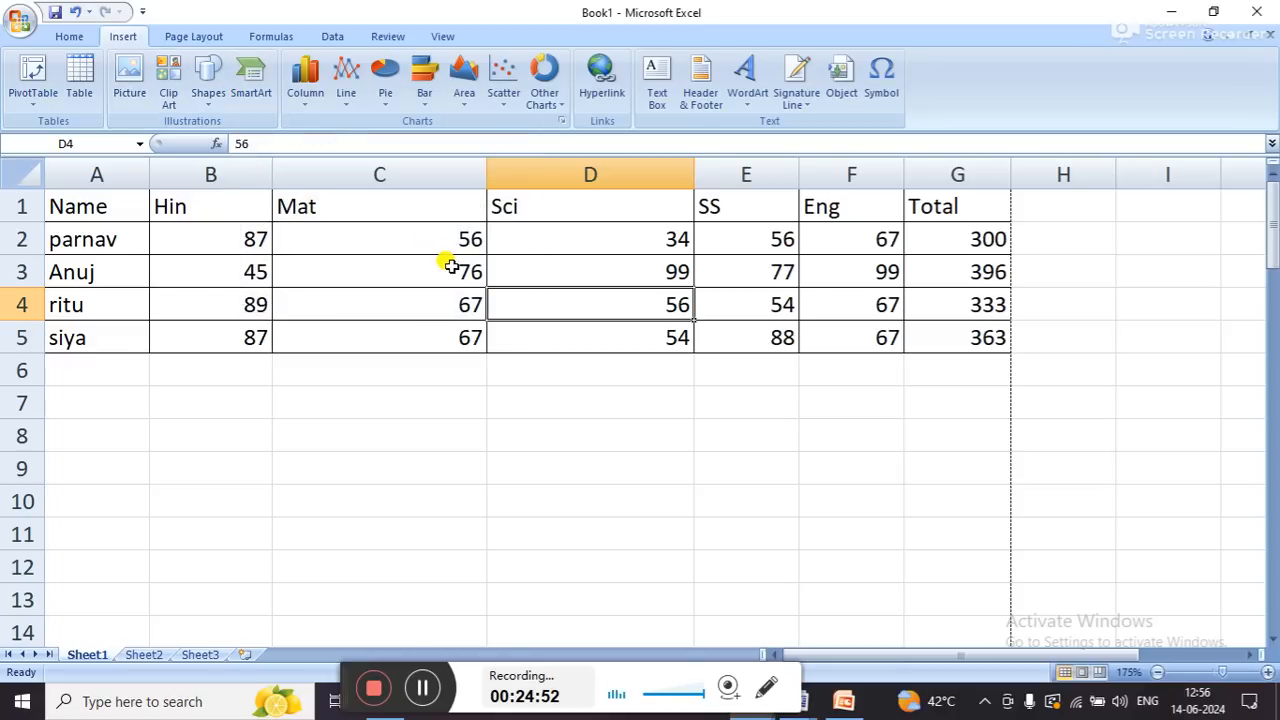
left_click(254, 330)
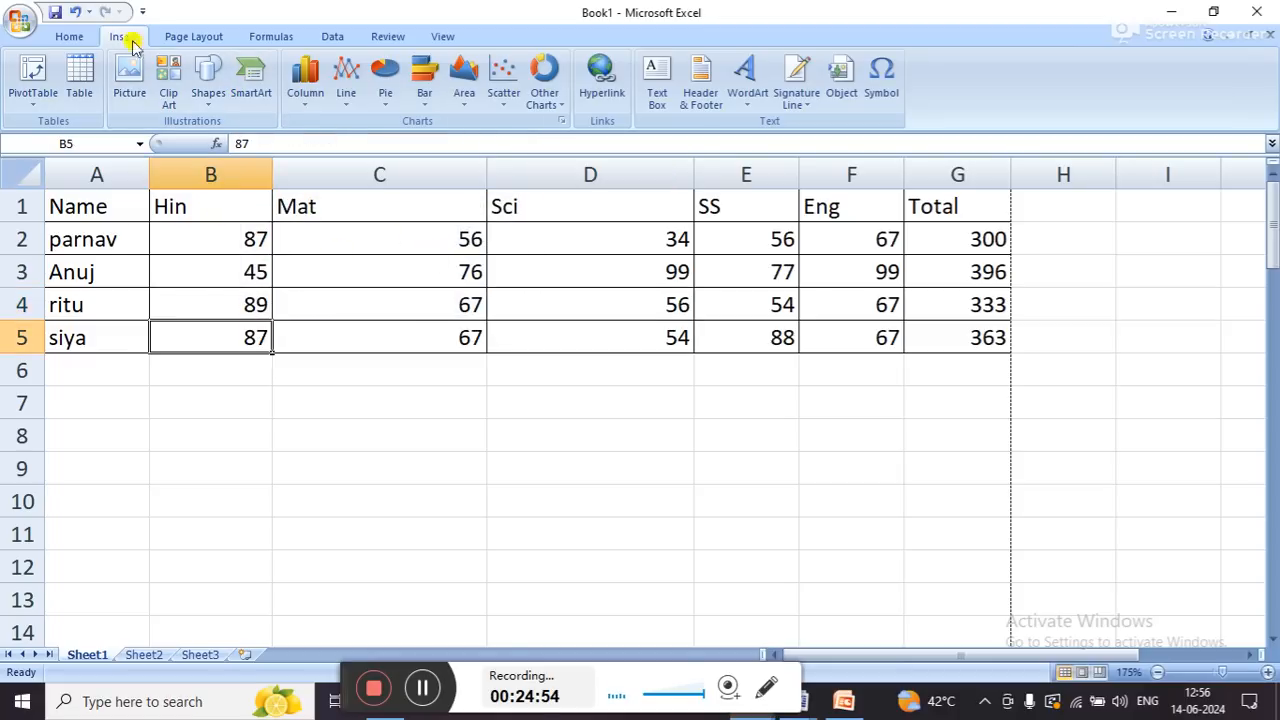
left_click(68, 36)
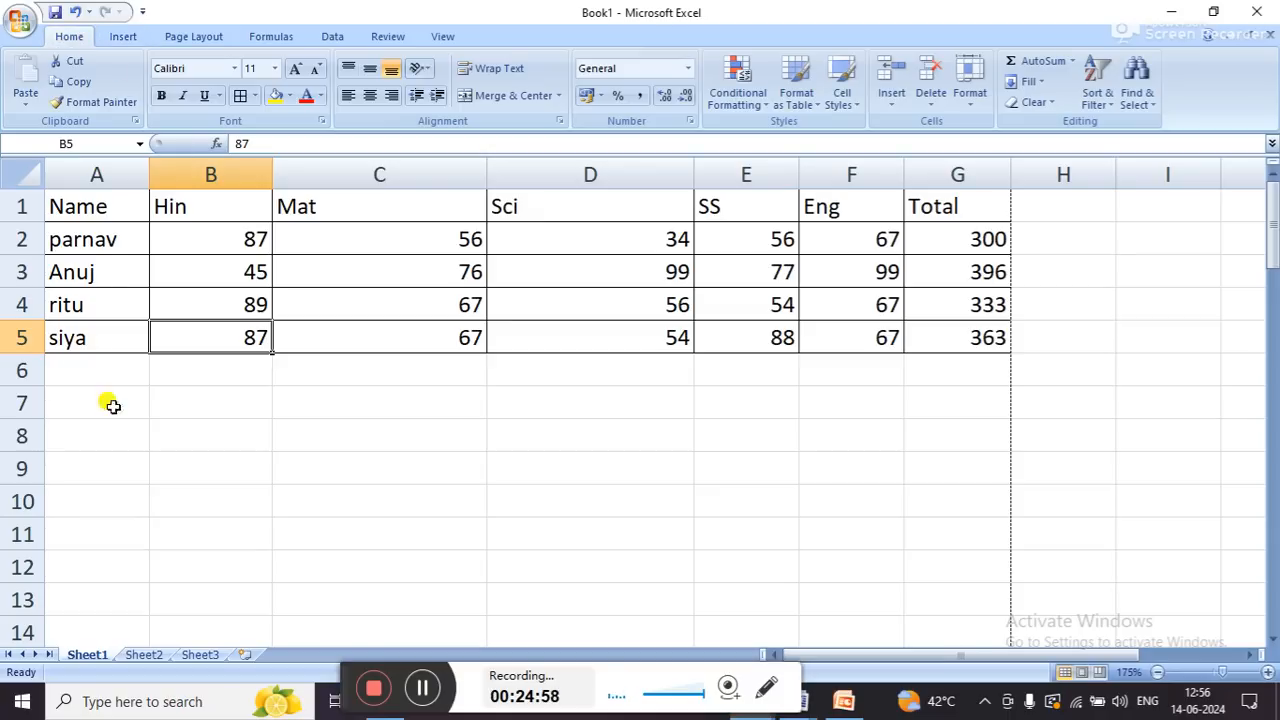
- Enter the label Count in cell A8 below the student marks table
left_click(133, 439)
type("Co")
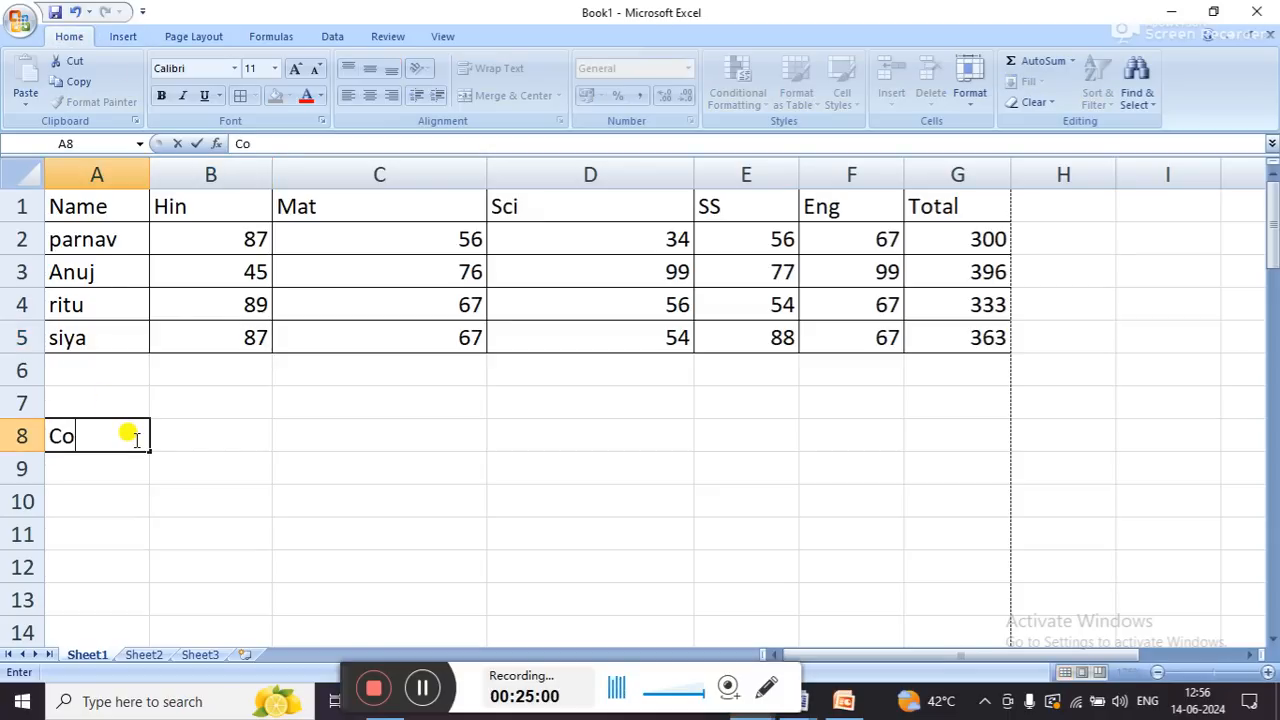
type("unt")
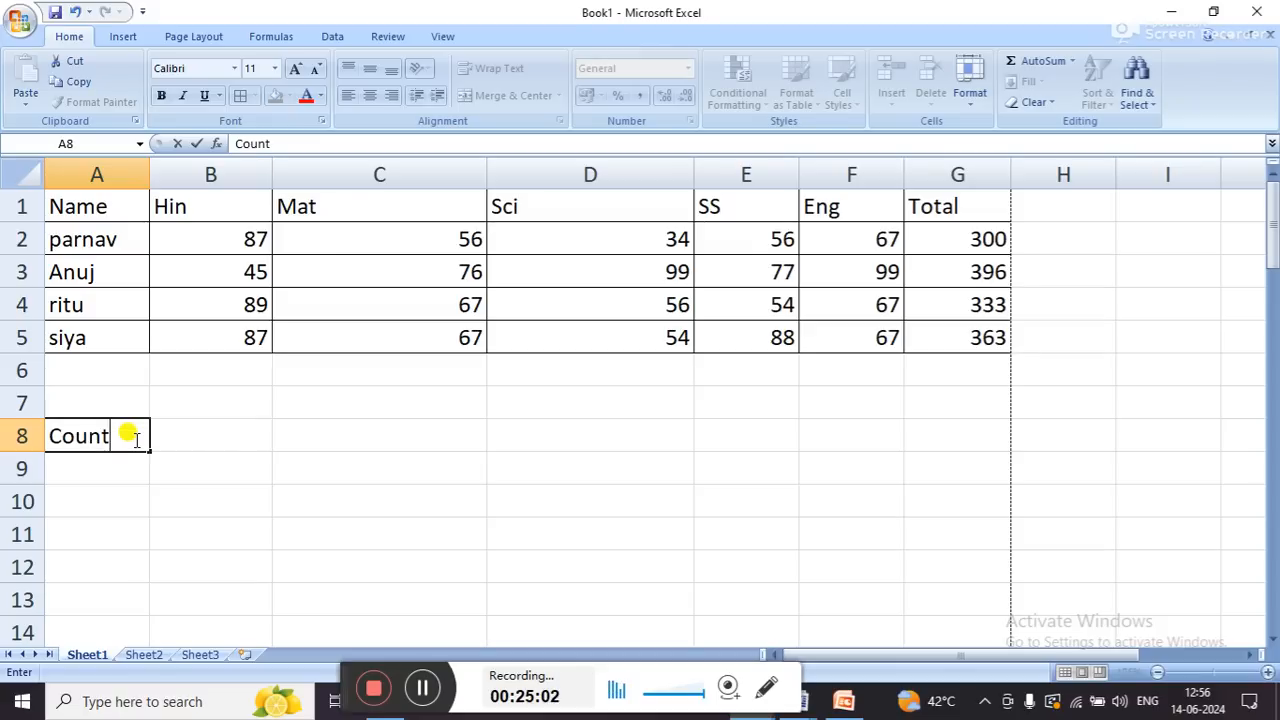
key("Tab")
- Switch to the Book3 workbook and enter the heading Items in cell A8 of Sheet1
key("ctrl+Tab")
key("ctrl+Tab")
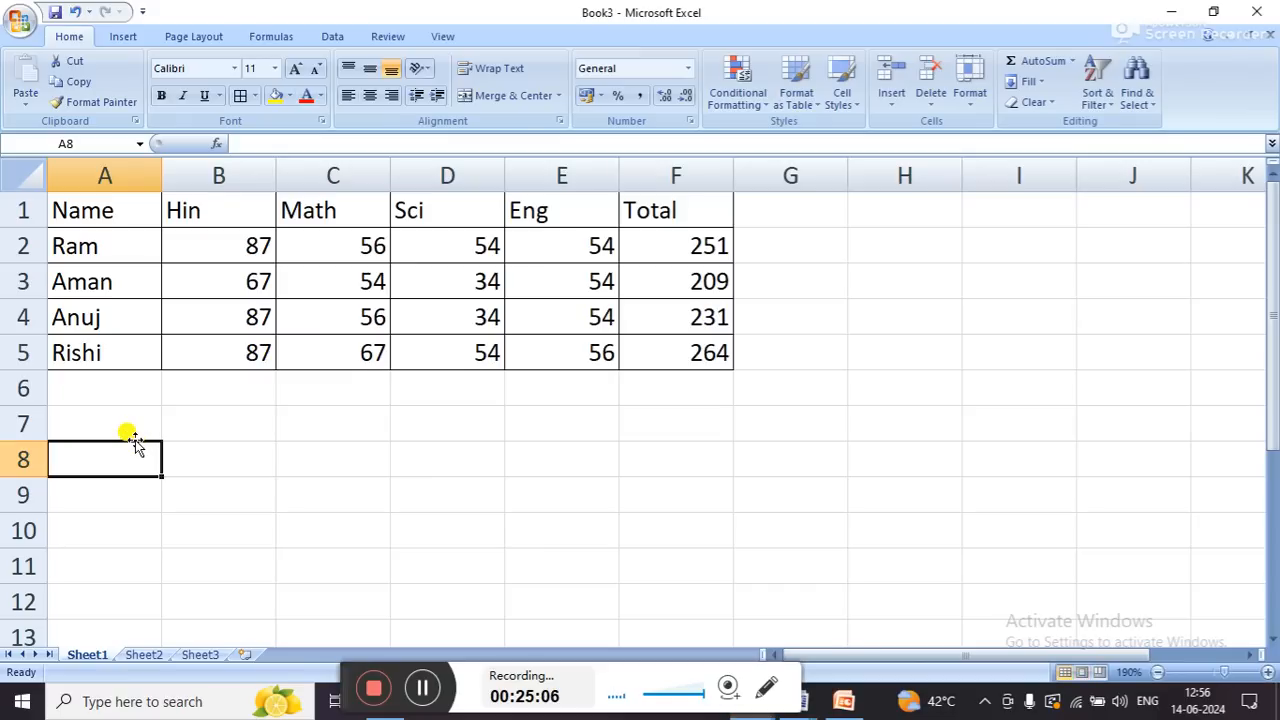
type("ITems")
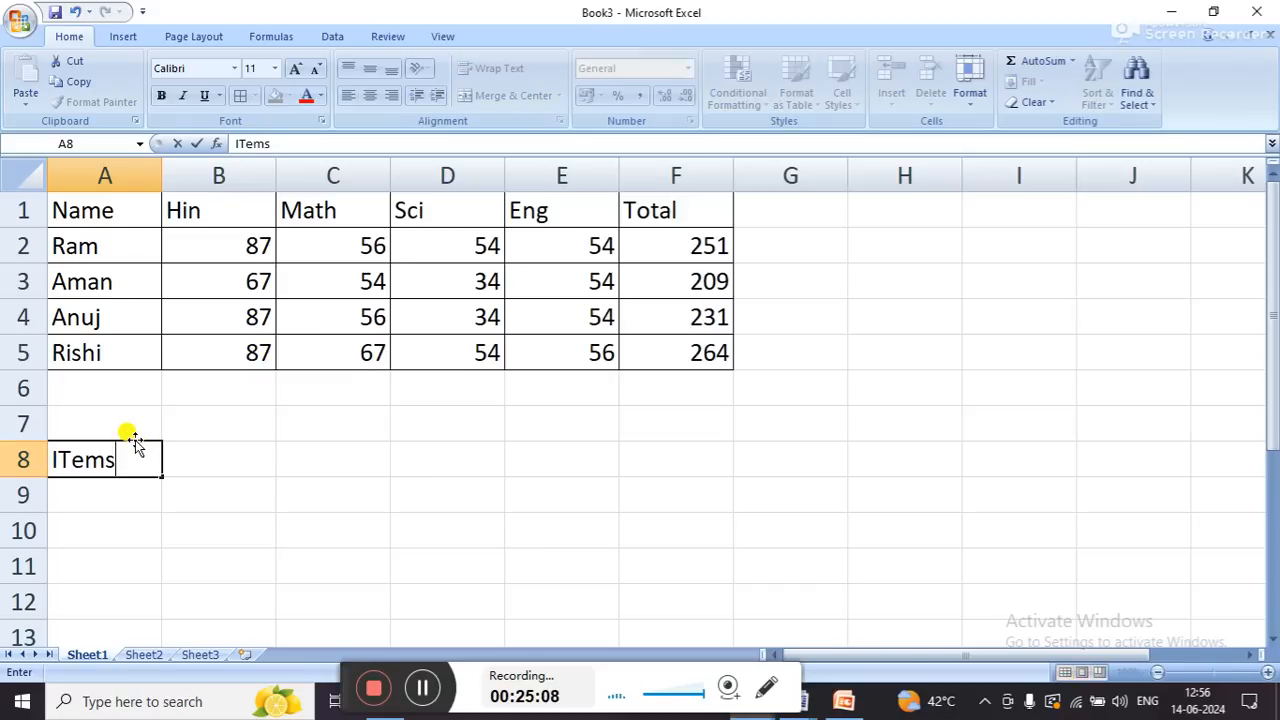
key("Tab")
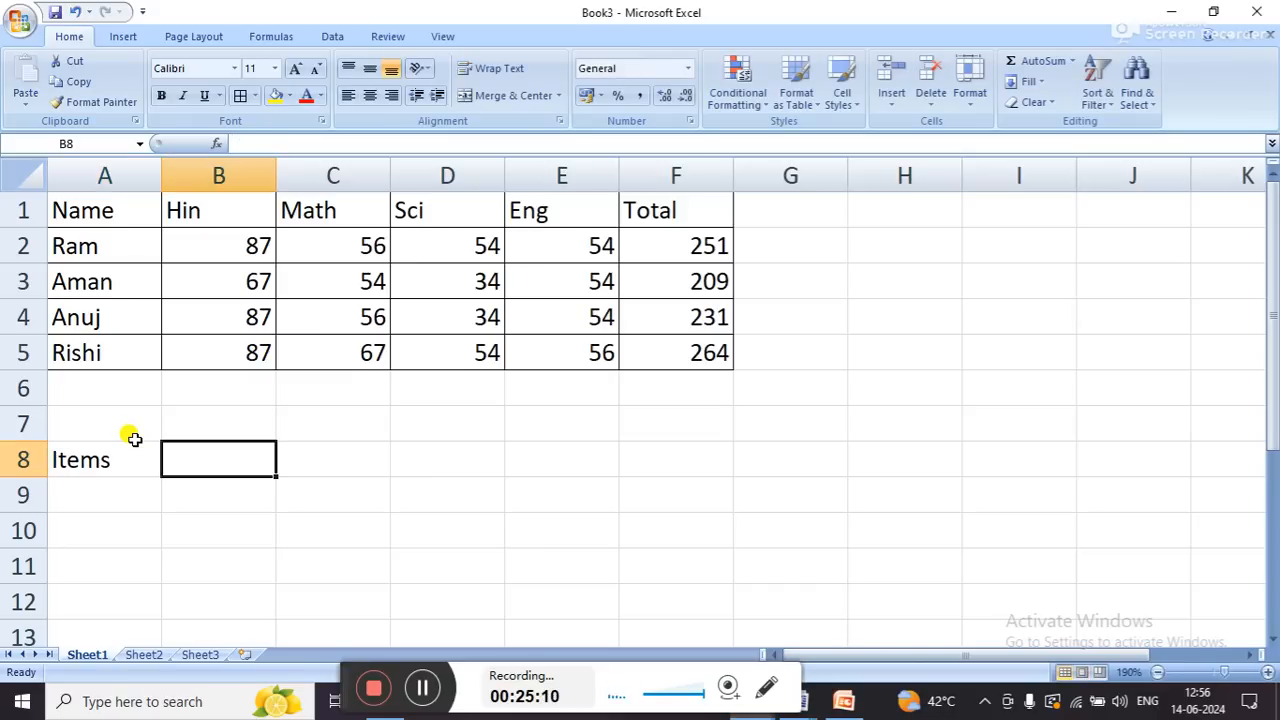
- Enter the heading Total in cell B8, beside the Items heading
key("Return")
key("Down")
key("Down")
key("Down")
key("Down")
key("Down")
key("Down")
key("Down")
key("Down")
key("Down")
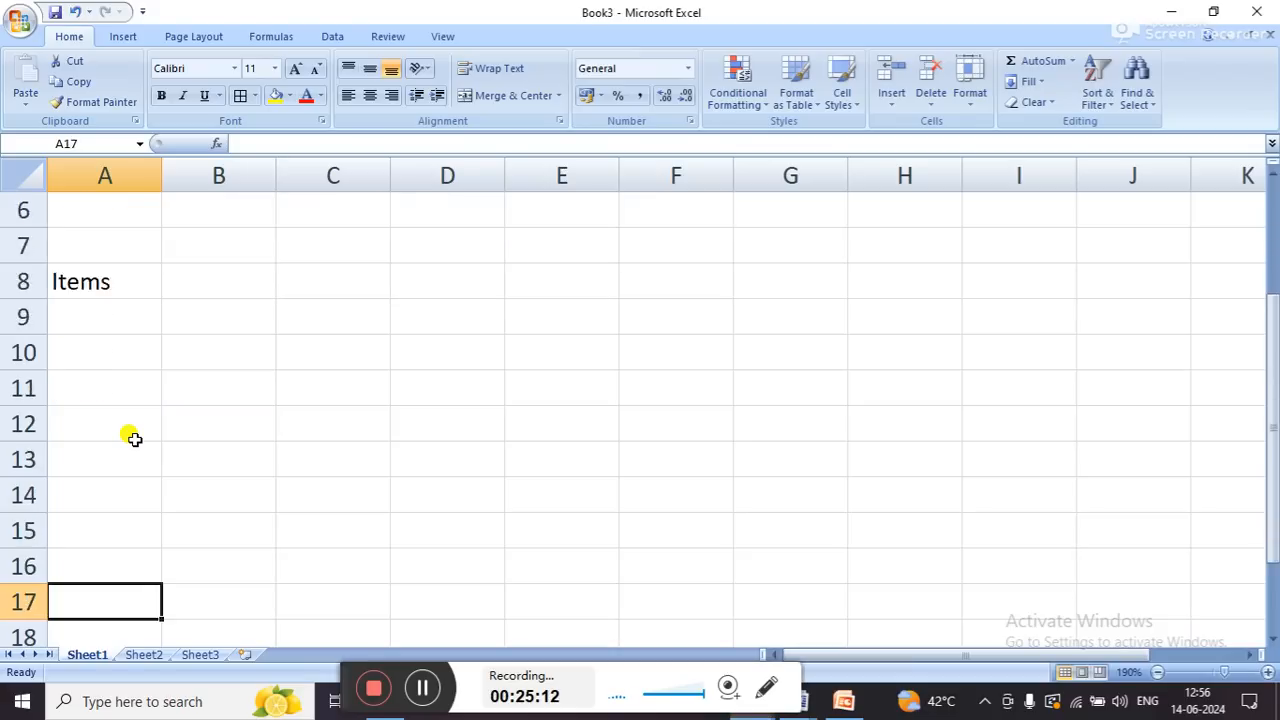
key("ctrl+Up")
key("Right")
type("Total")
key("Return")
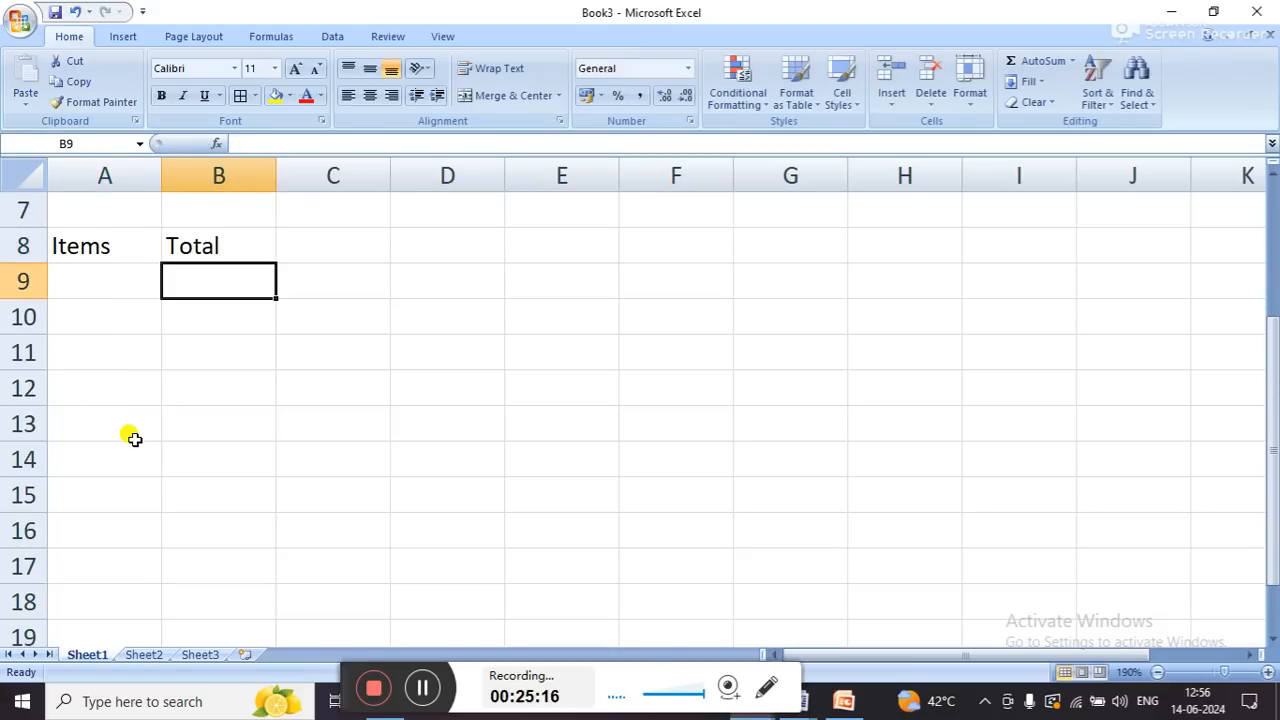
- Enter the heading Values in cell E8, in the same row as Items and Total
key("Right")
key("Right")
key("Right")
key("Up")
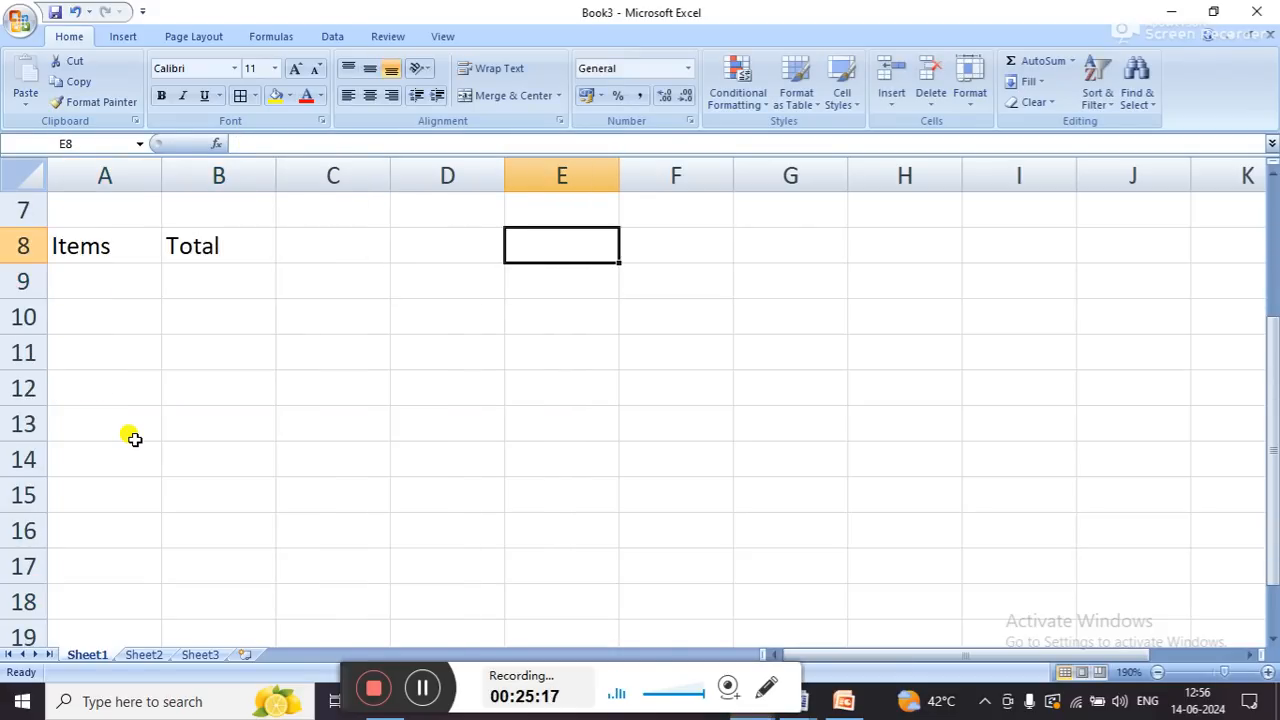
type("Values")
key("Return")
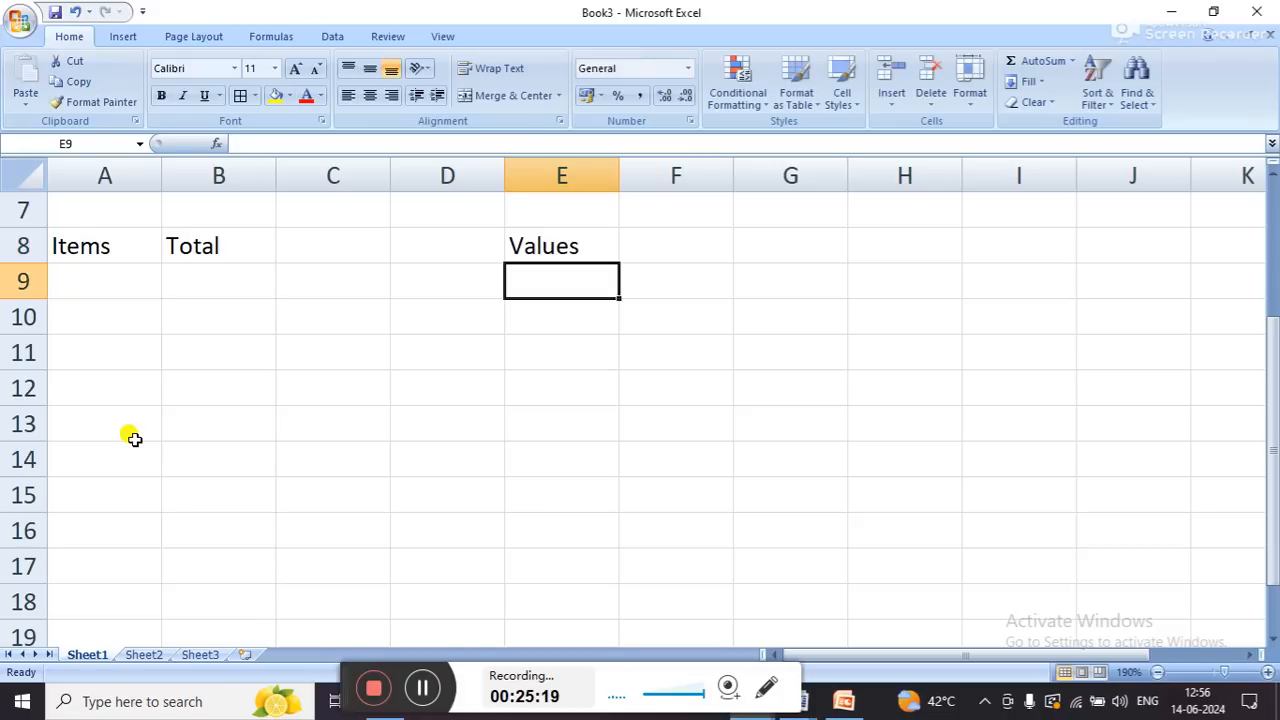
- Enter 120, 100, 200, 150, 250 and 50 in cells E9 to E14 under the Values heading
type("120")
key("Return")
type("100")
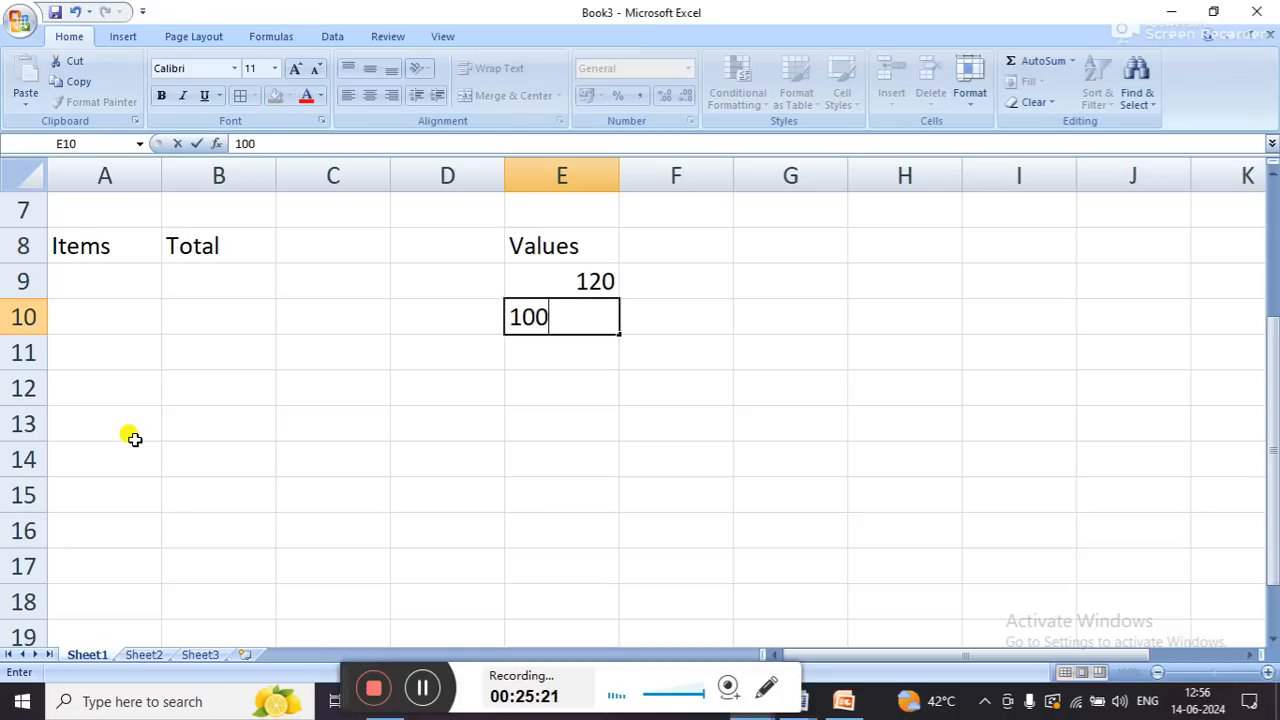
key("Return")
type("200")
key("Return")
type("1")
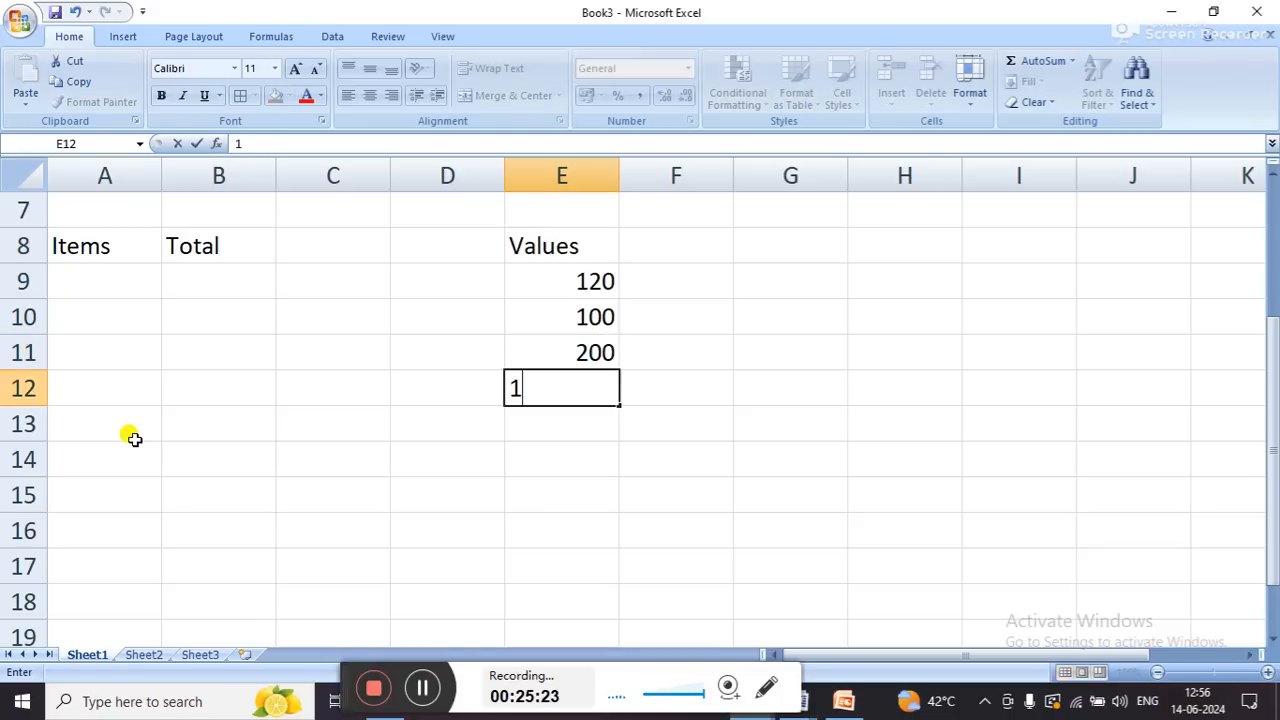
type("50")
key("Return")
type("2")
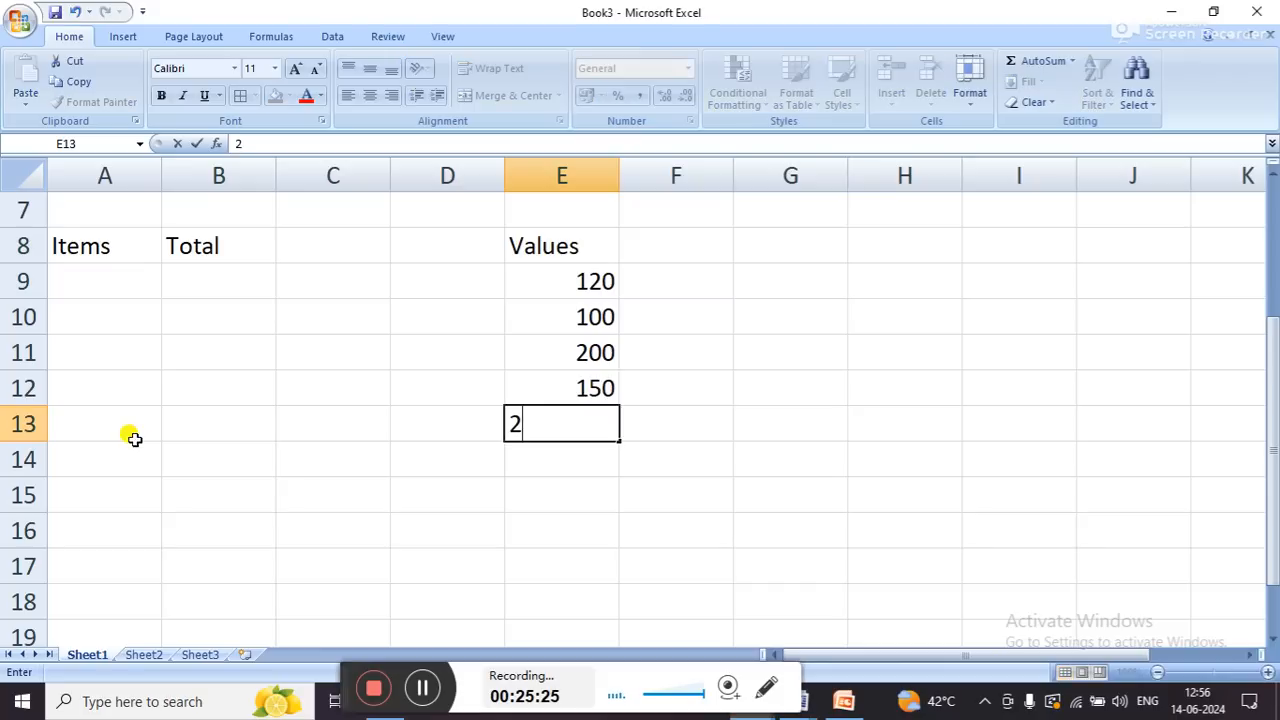
type("50")
key("Return")
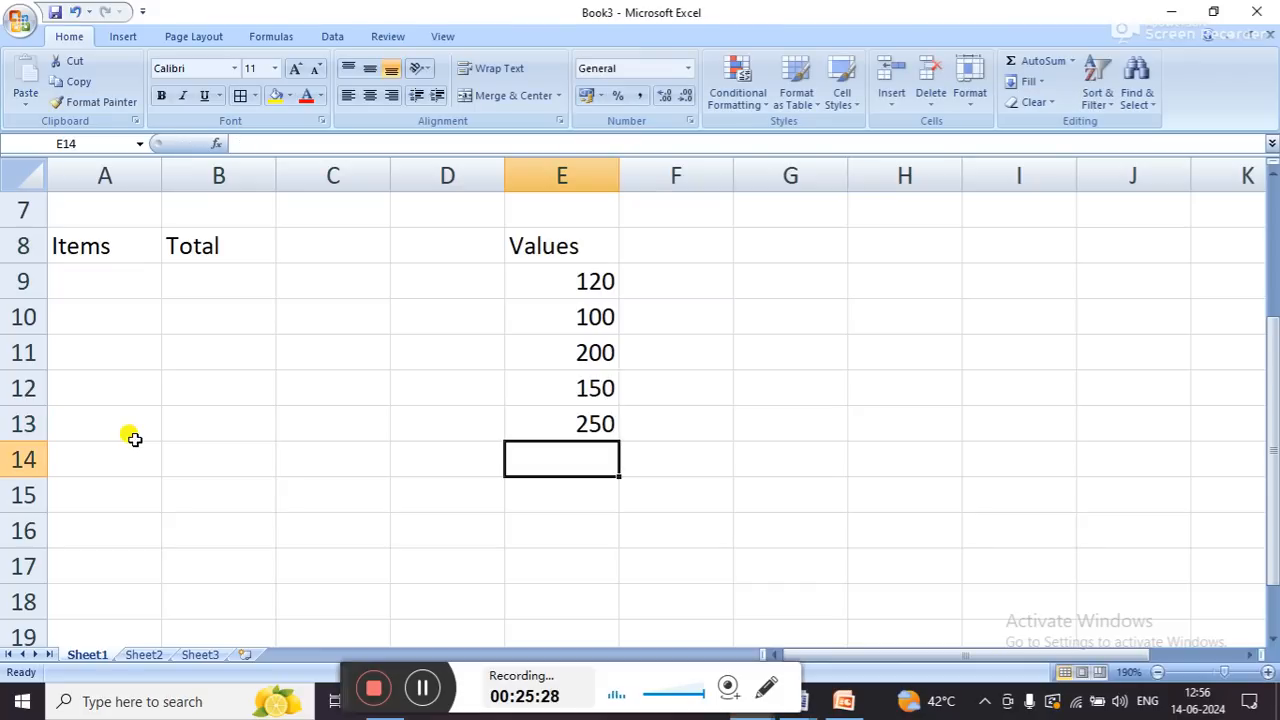
type("50")
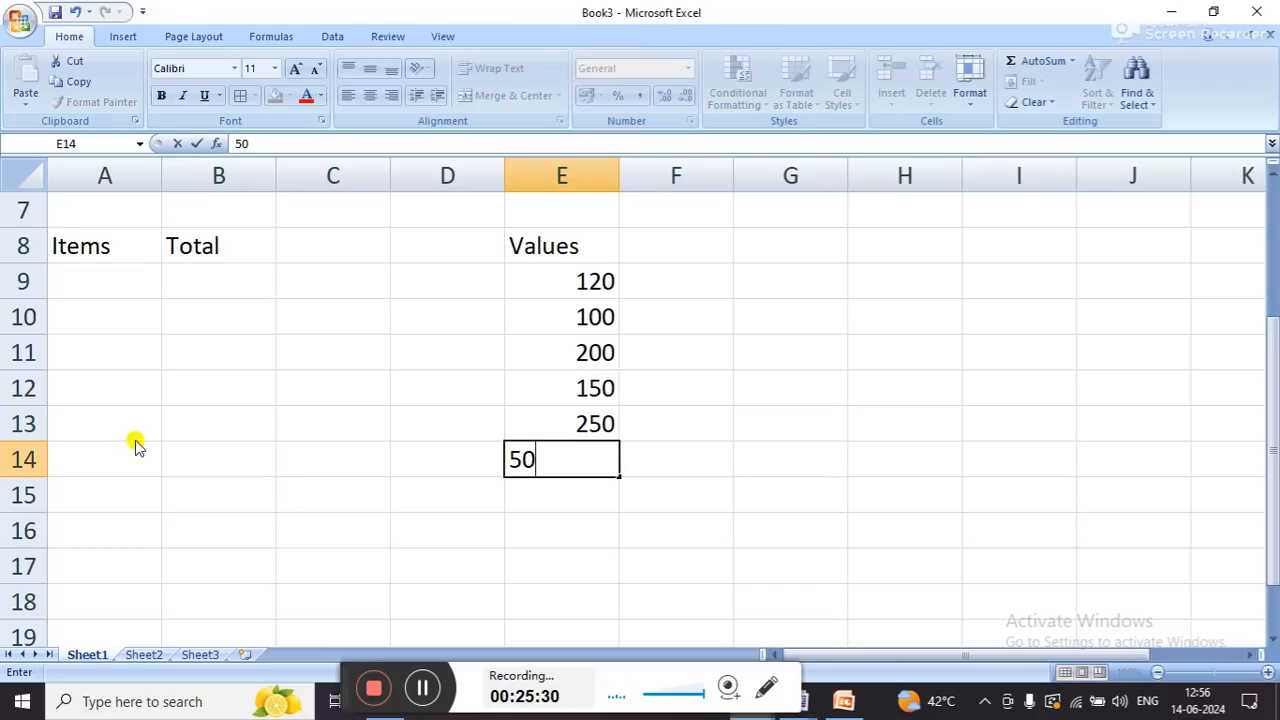
key("Return")
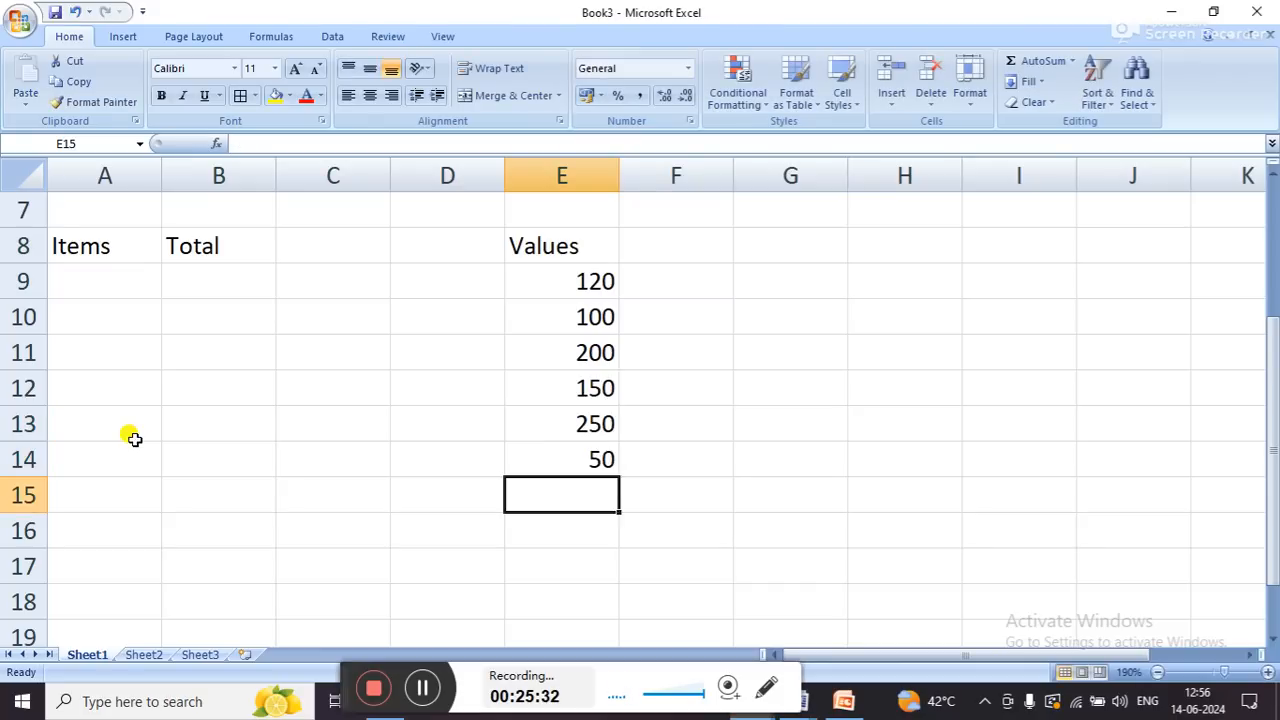
key("Return")
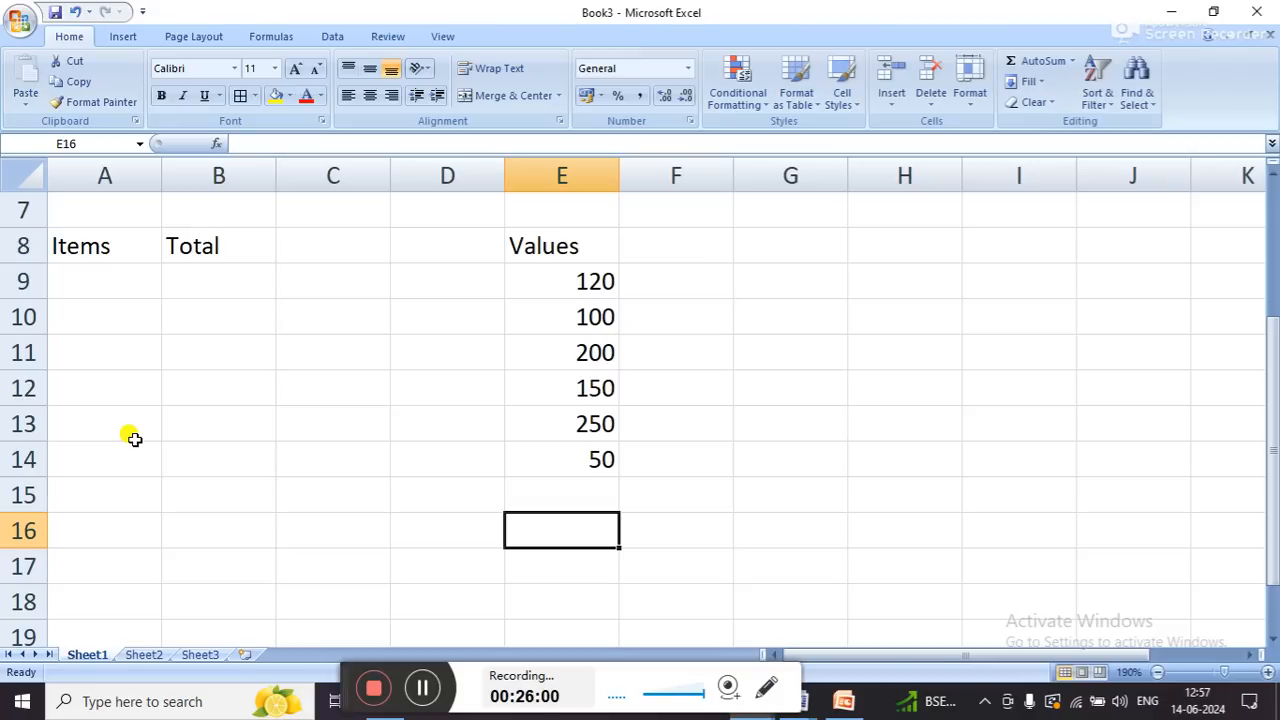
type("=")
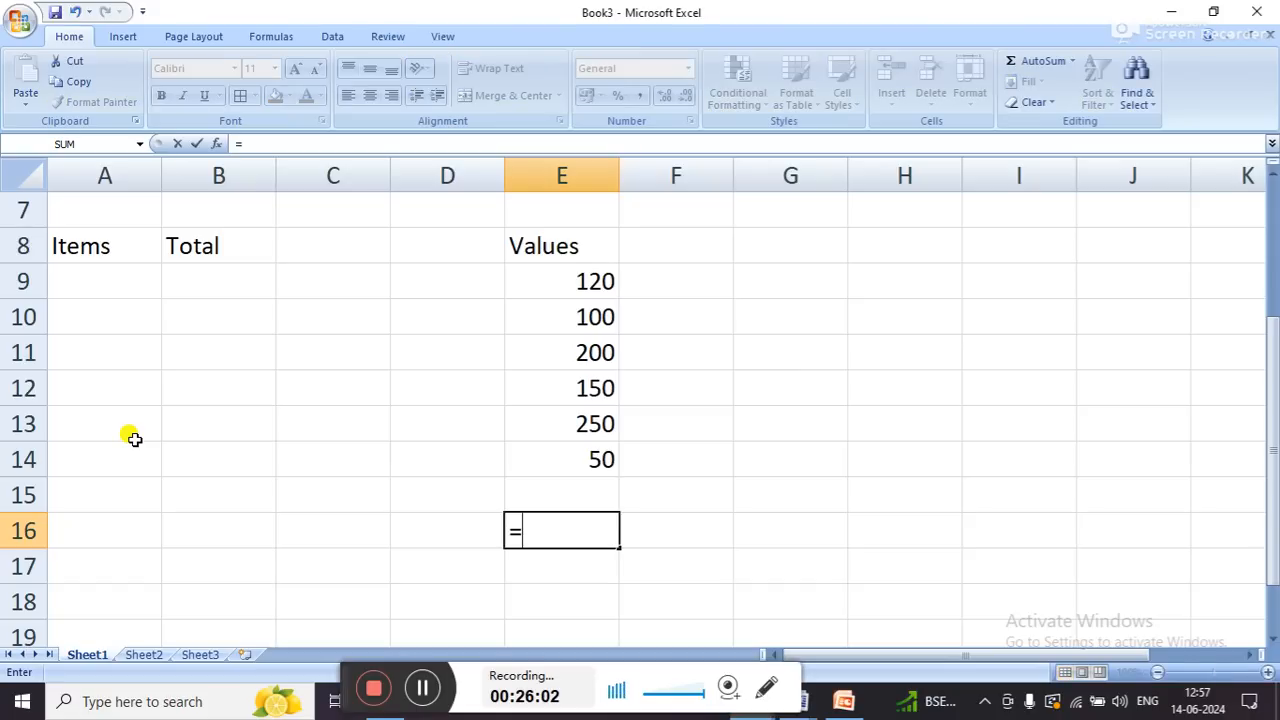
key("Up")
key("Up")
key("Up")
key("Up")
key("Up")
key("Up")
key("Up")
type("+")
key("Up")
key("Up")
key("Up")
key("Up")
key("Up")
key("Up")
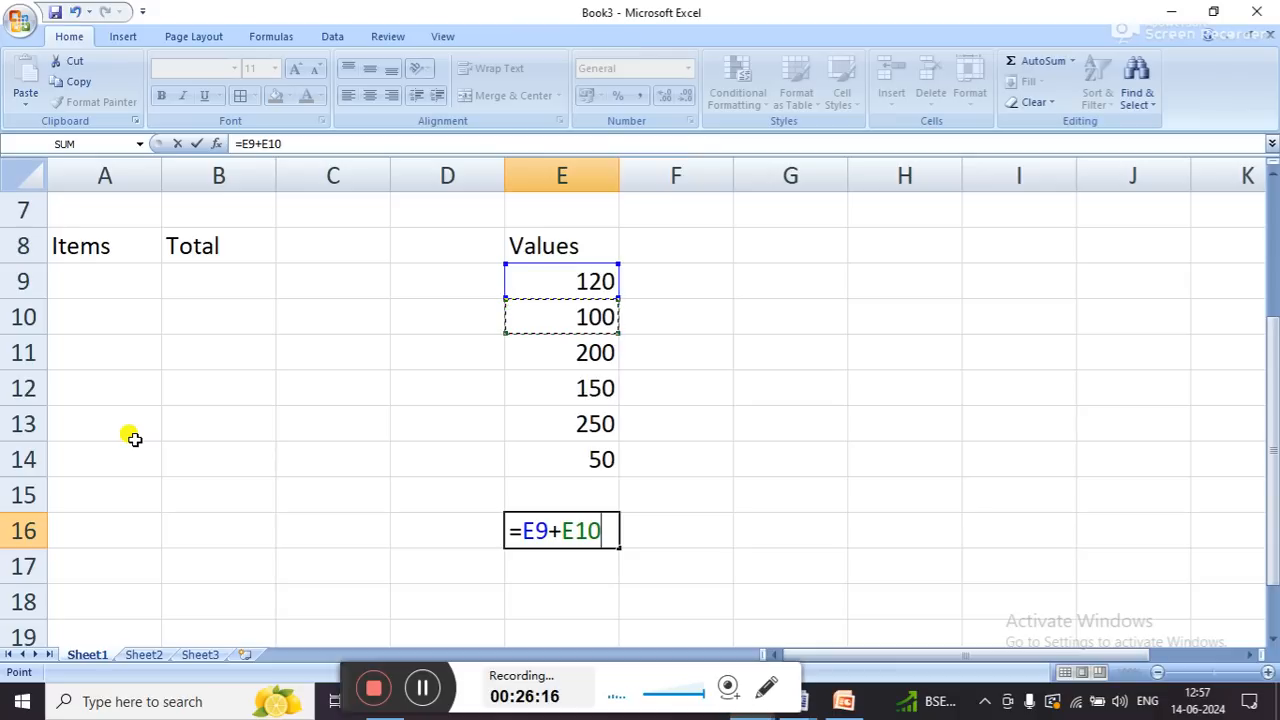
key("Escape")
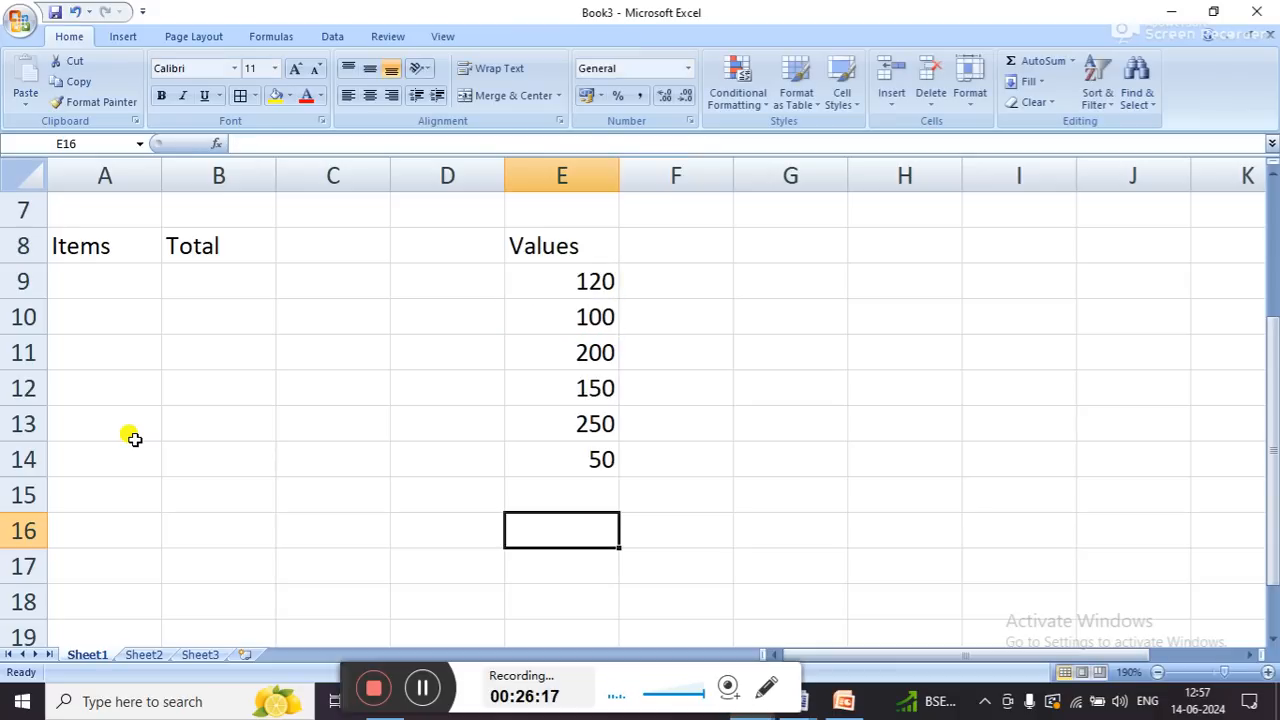
- Sum the values of at least 100 in cell E16 with =SUMIF(E9:E14,">=100") and review the formula
type("=sumif")
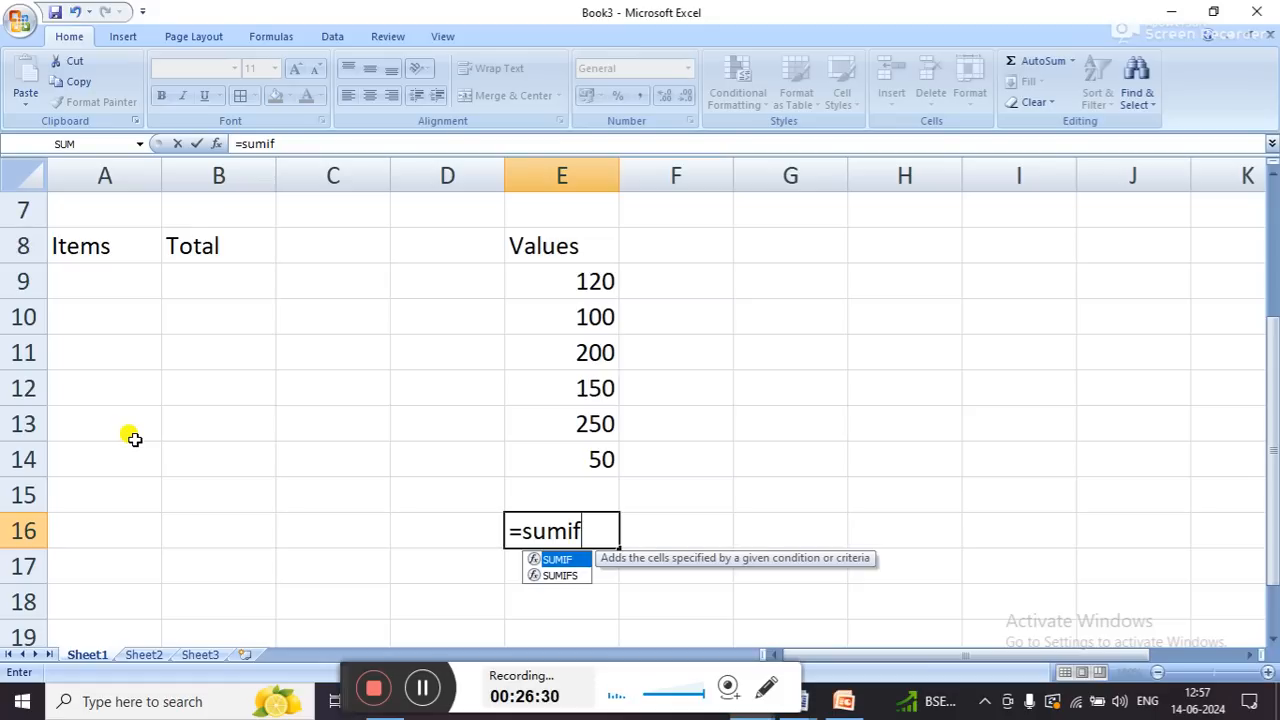
key("Tab")
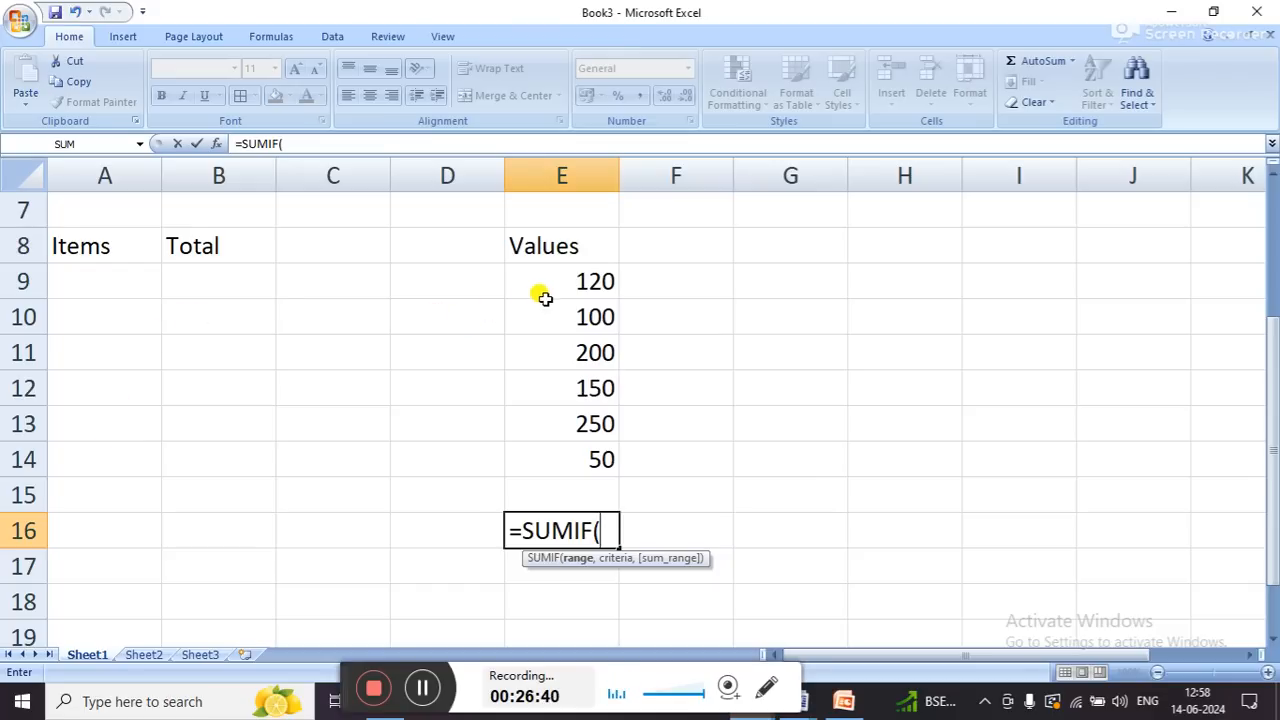
left_click_drag(543, 283, 546, 449)
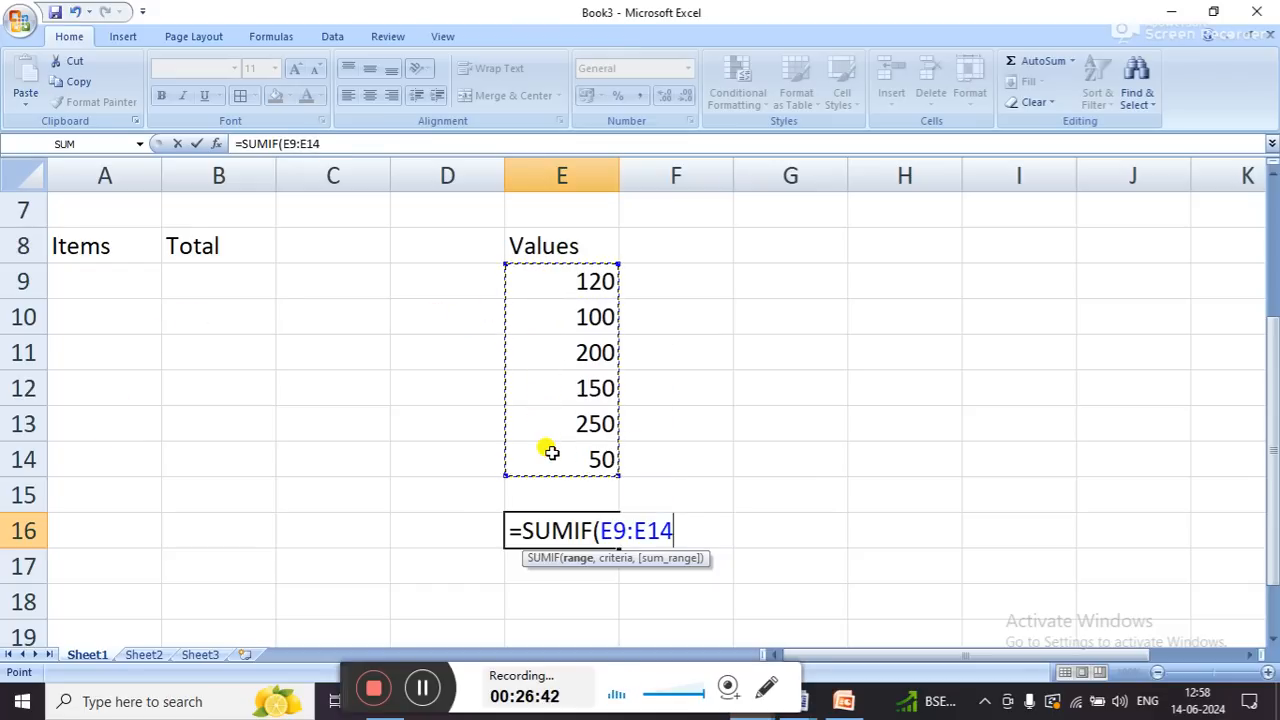
type(",")
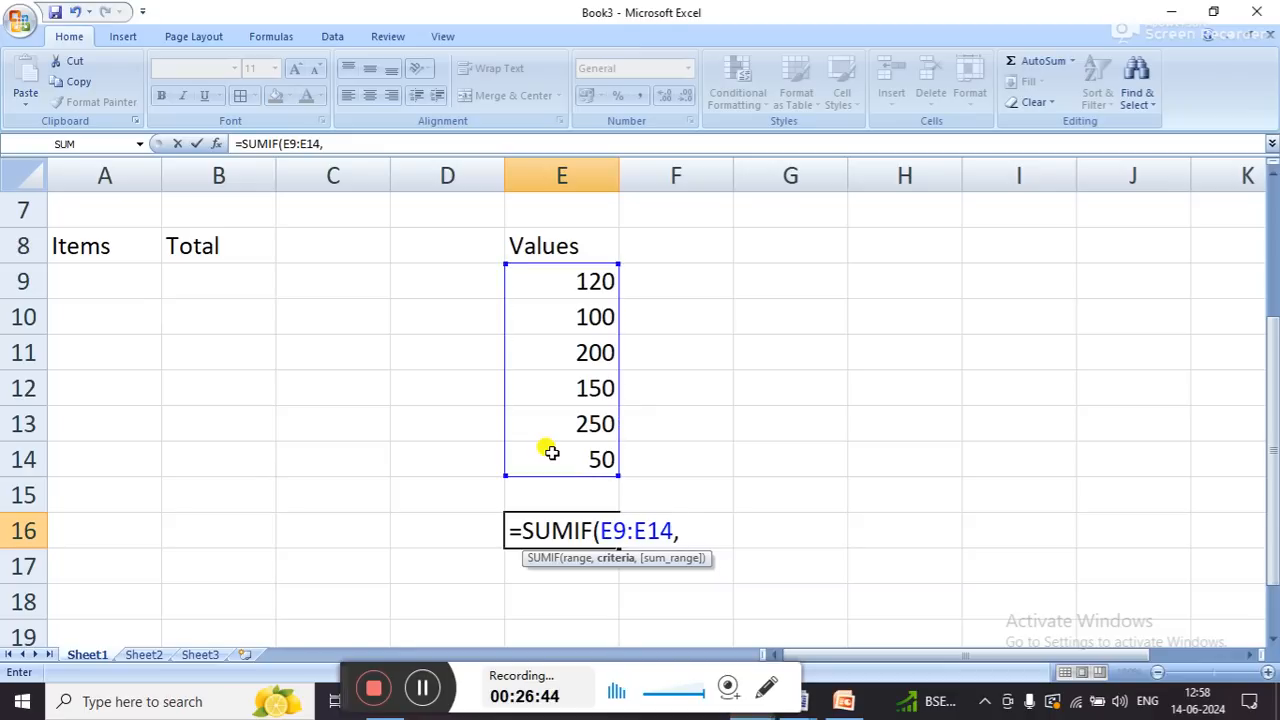
type("\"")
type(">=100\"")
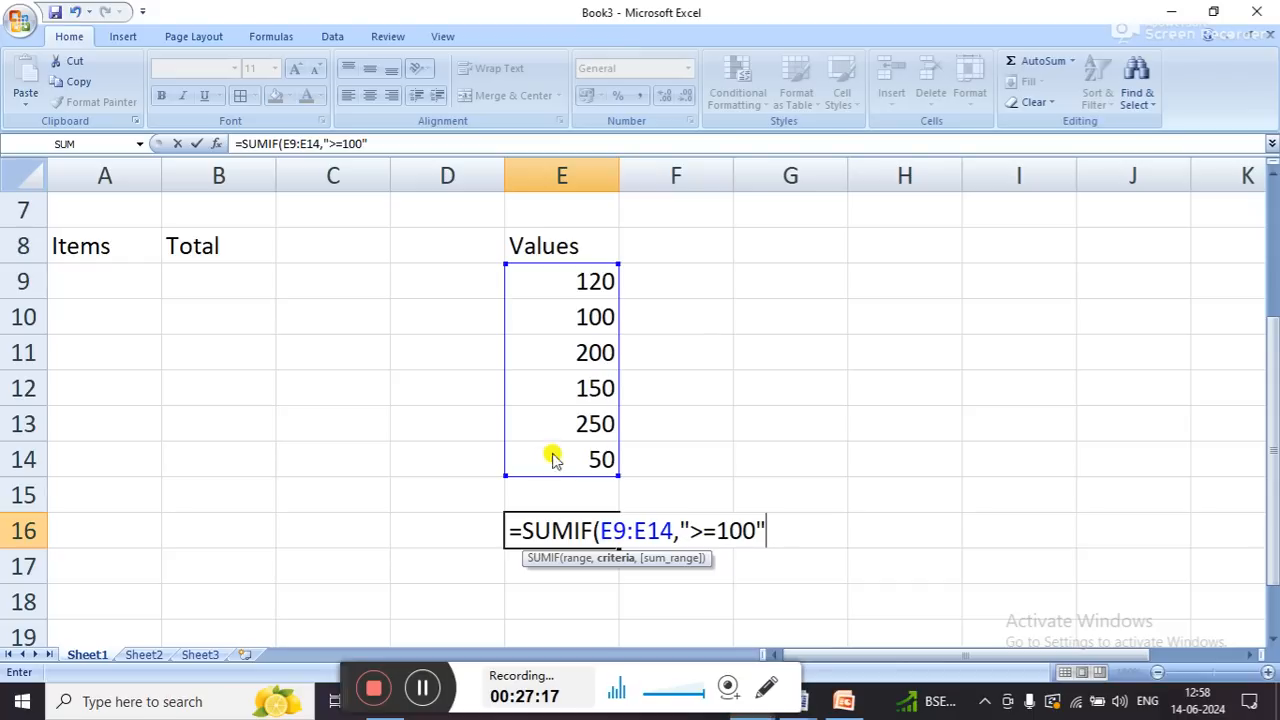
key("Return")
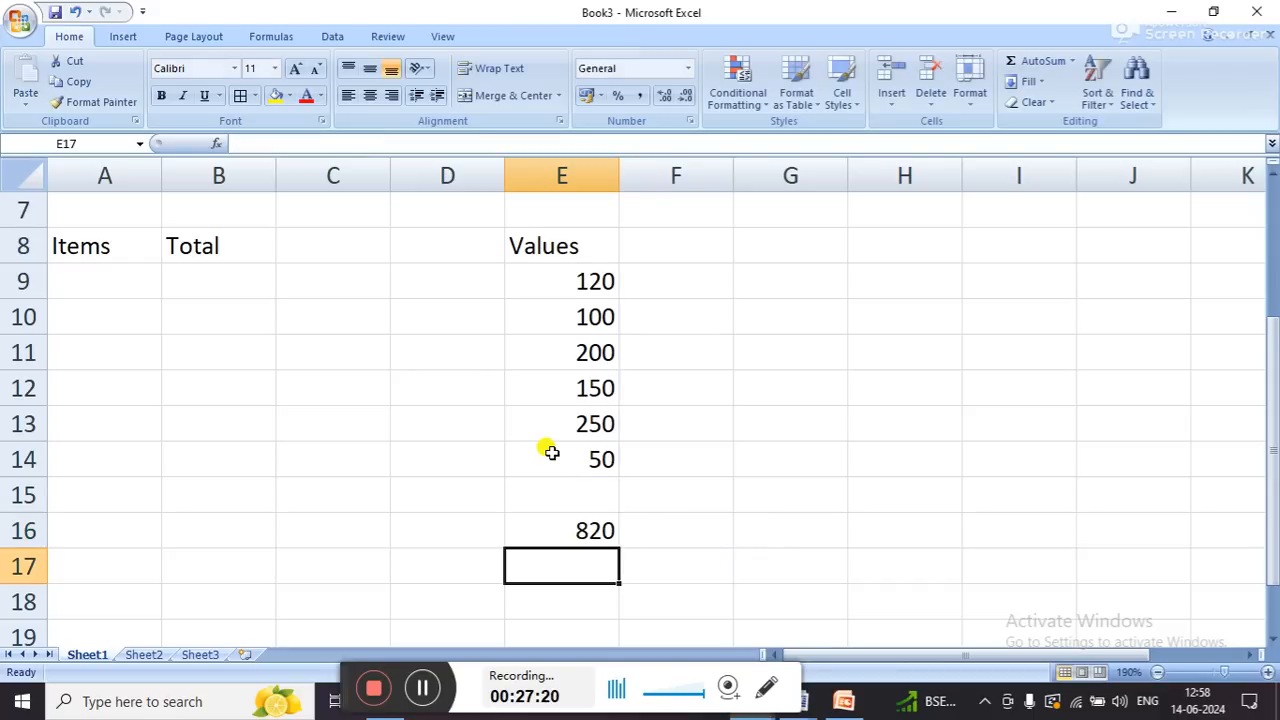
key("Up")
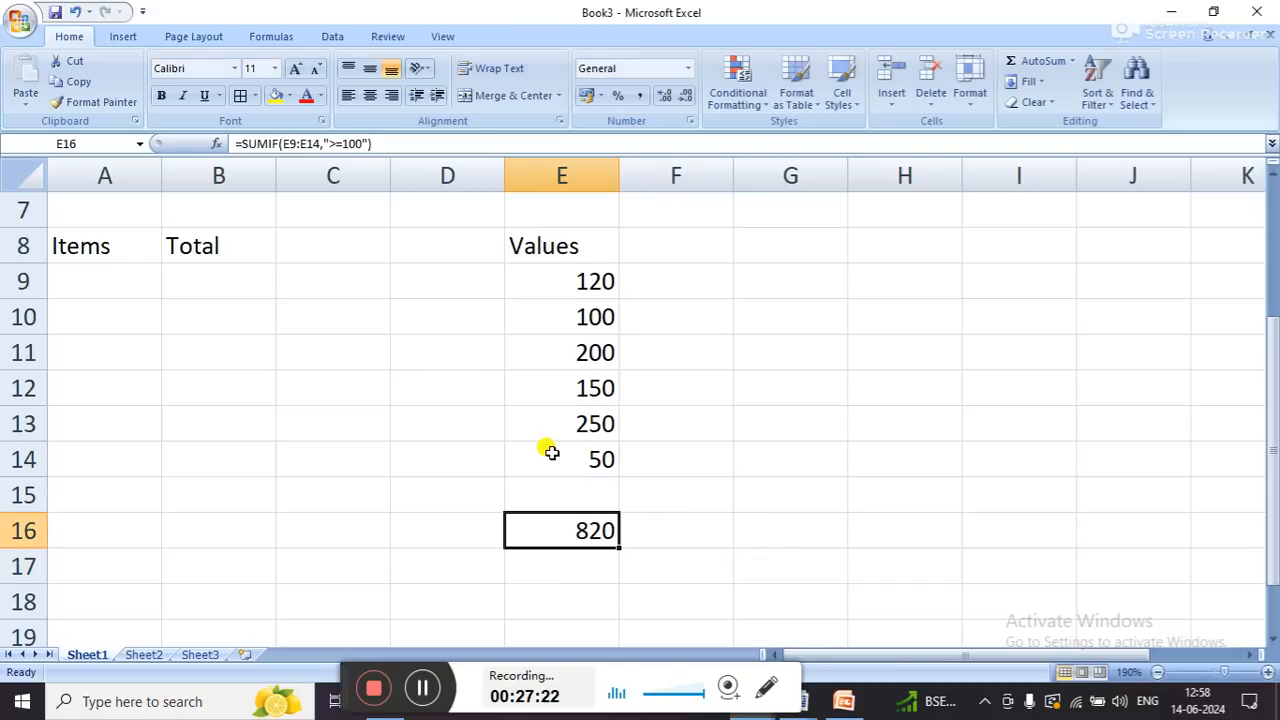
key("F2")
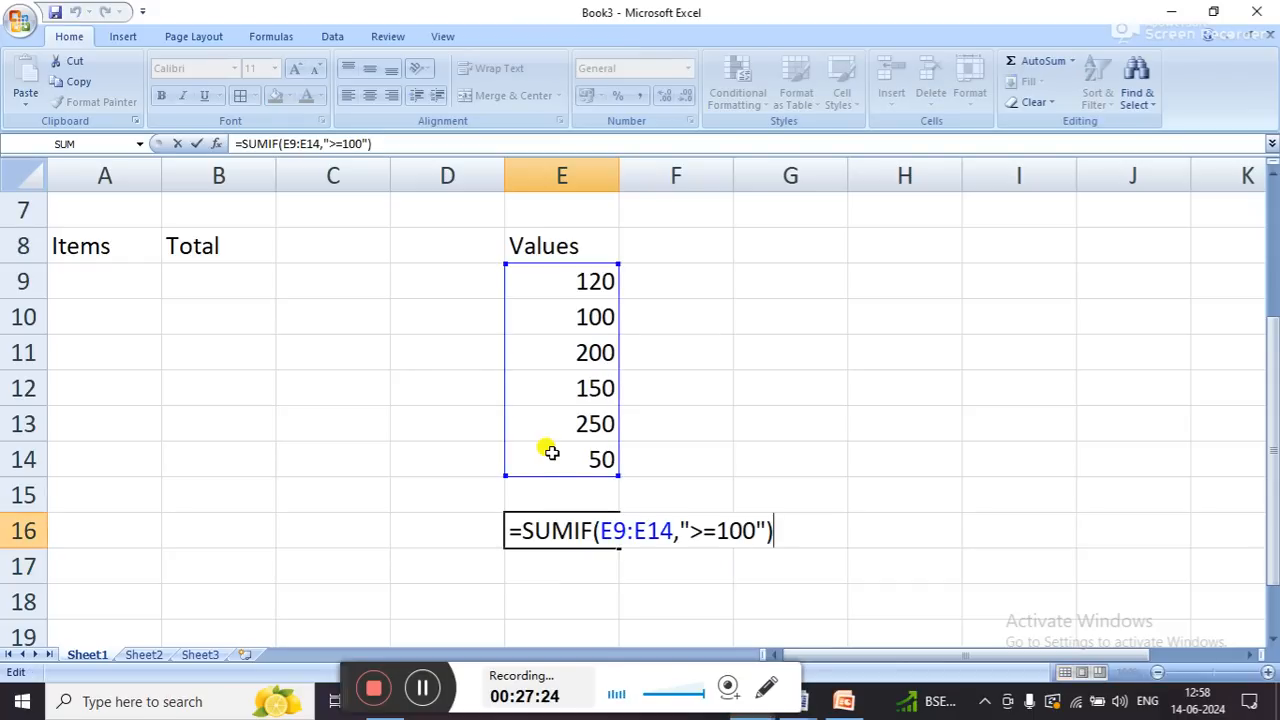
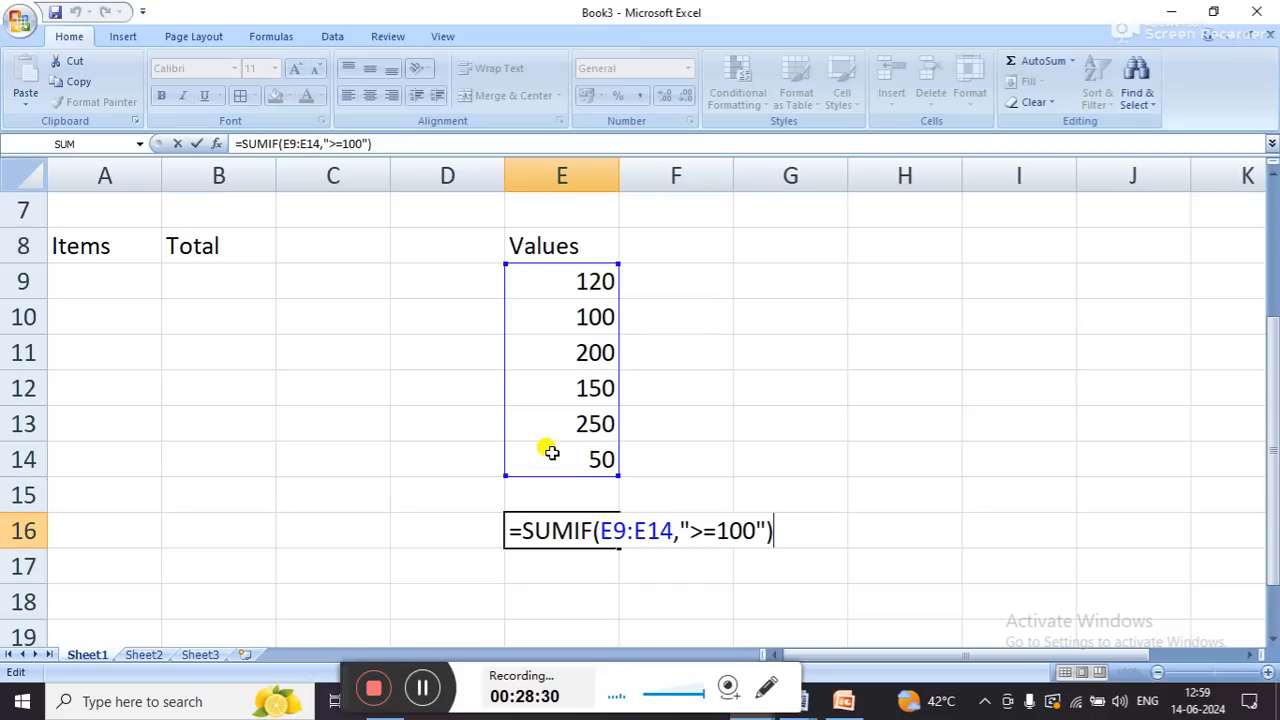
key("Return")
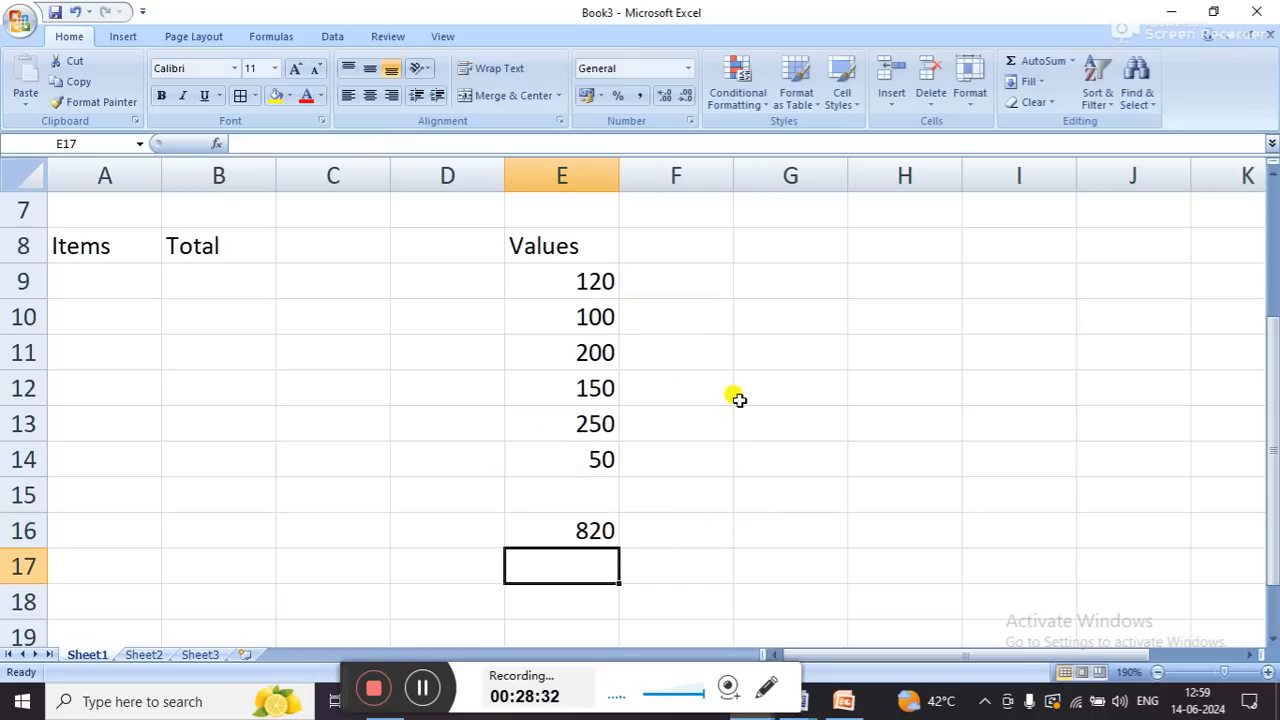
- Clear the SUMIF formula for values of at least 100 from cell E16
left_click(490, 531)
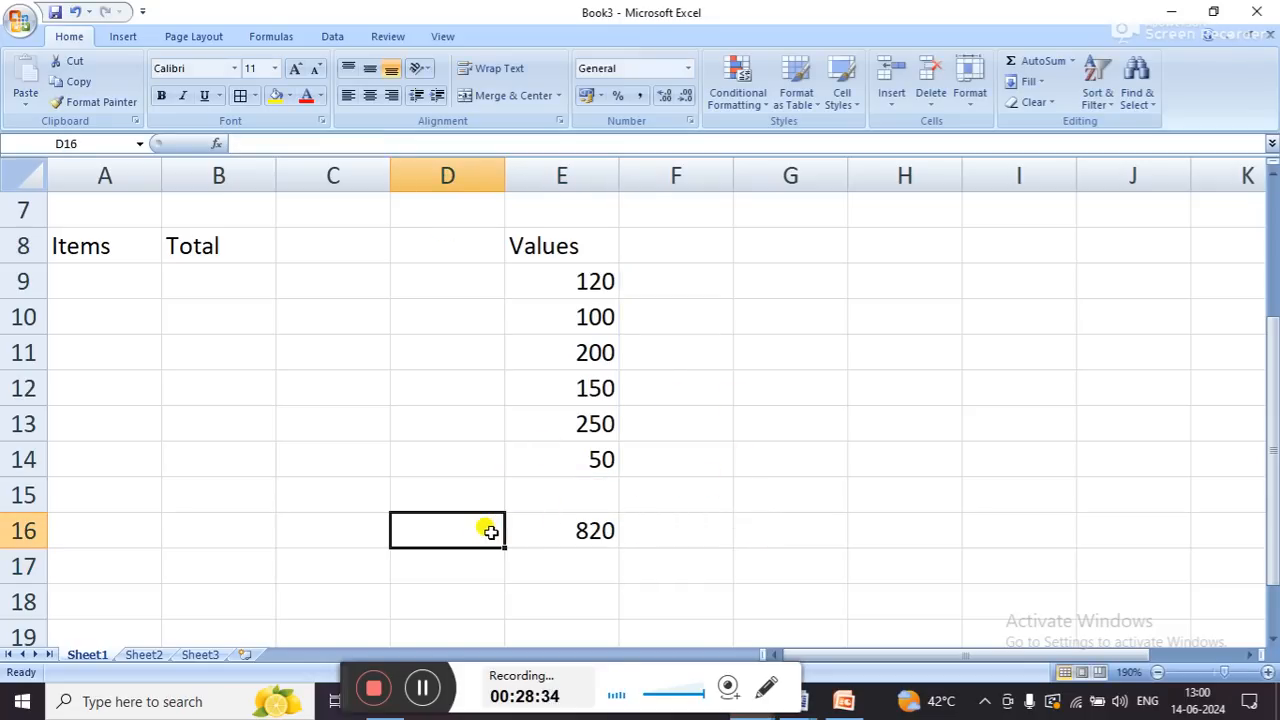
key("Right")
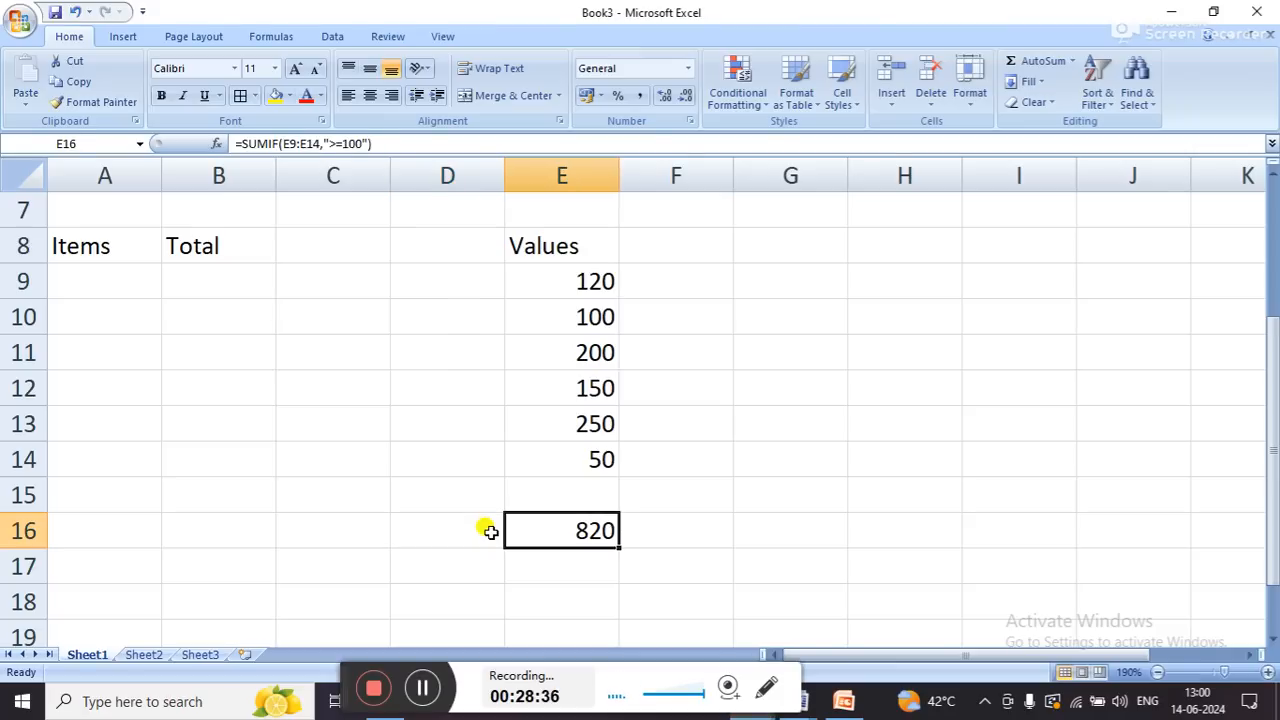
key("Delete")
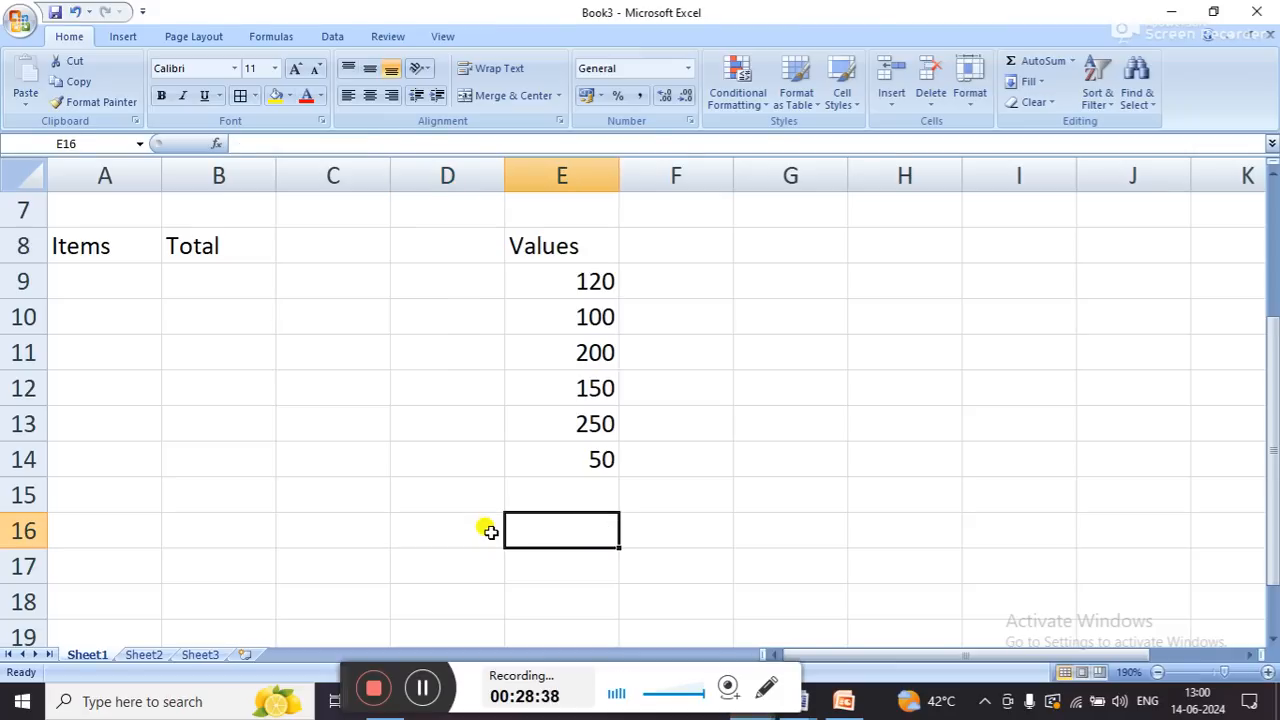
type("su")
key("BackSpace")
key("BackSpace")
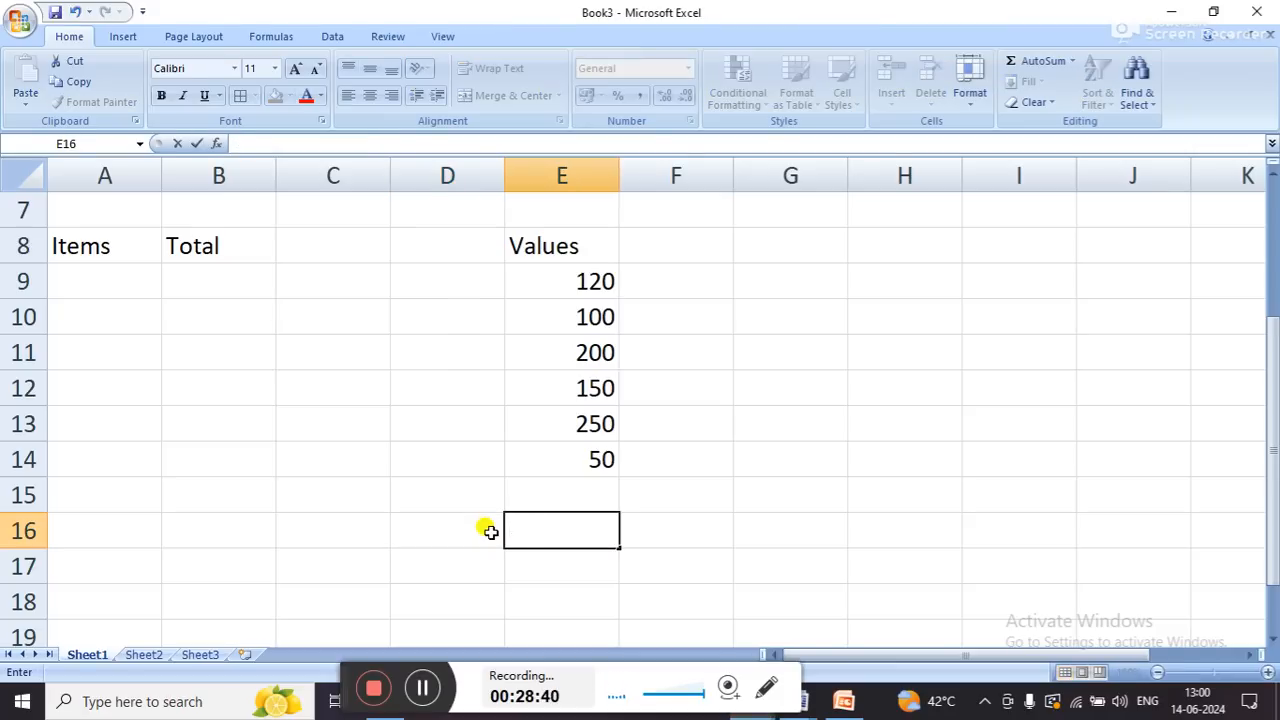
- Sum the values below 100 in cell E16 with =SUMIF(E9:E14,"<100")
type("=sumif")
key("Tab")
key("Up")
key("Up")
key("Up")
key("Up")
key("Up")
key("Up")
key("Up")
key("Up")
key("Down")
key("shift+Down")
key("shift+Down")
key("shift+Down")
key("shift+Down")
key("shift+Down")
type(",")
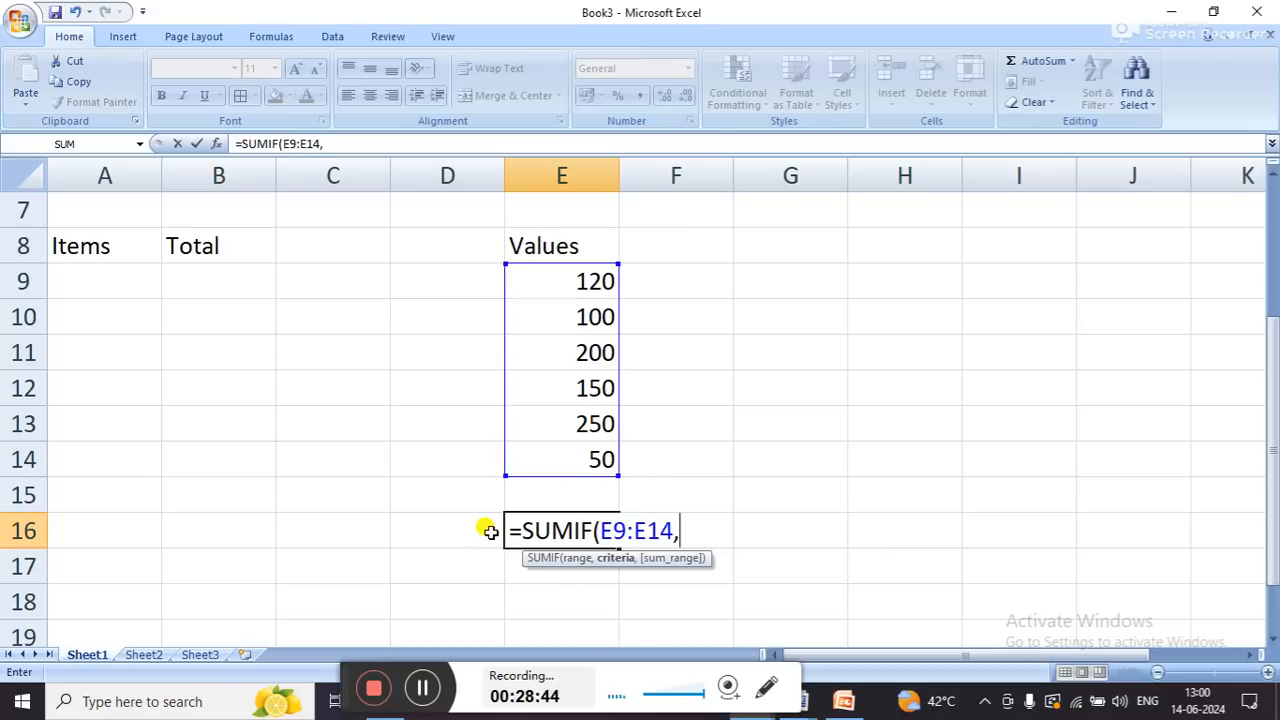
type("\"<100")
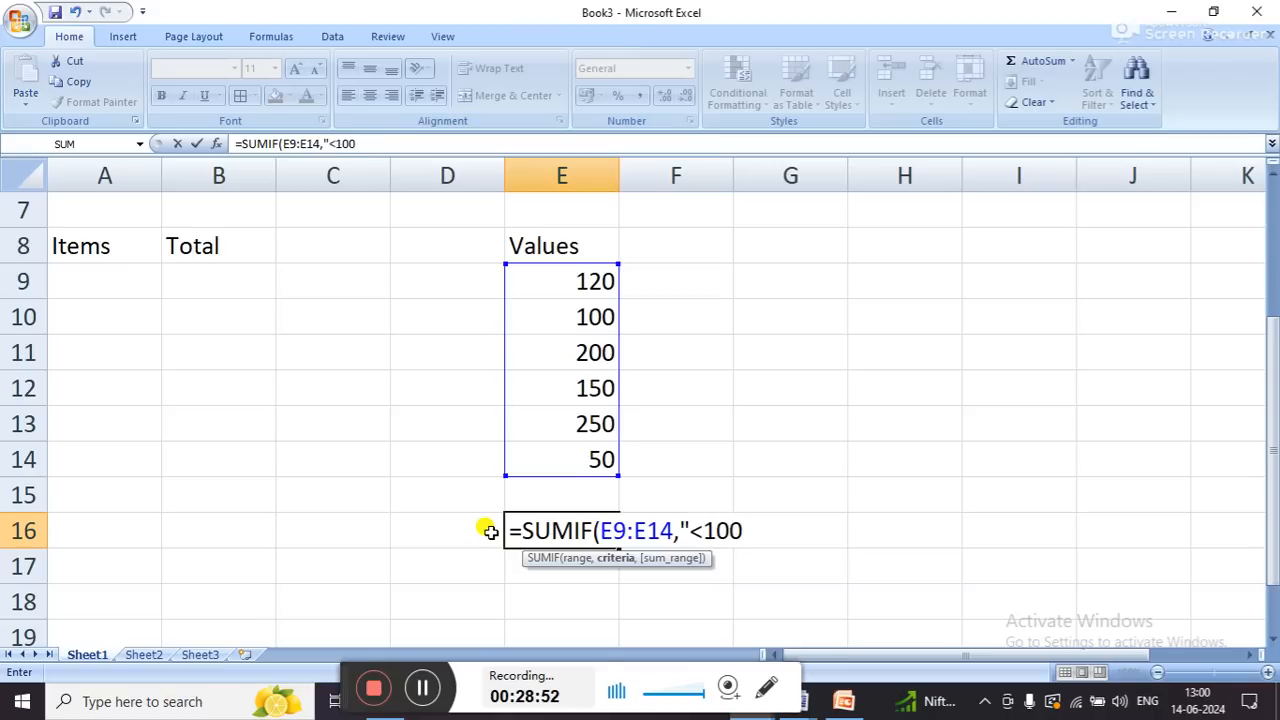
type("\"")
key("Return")
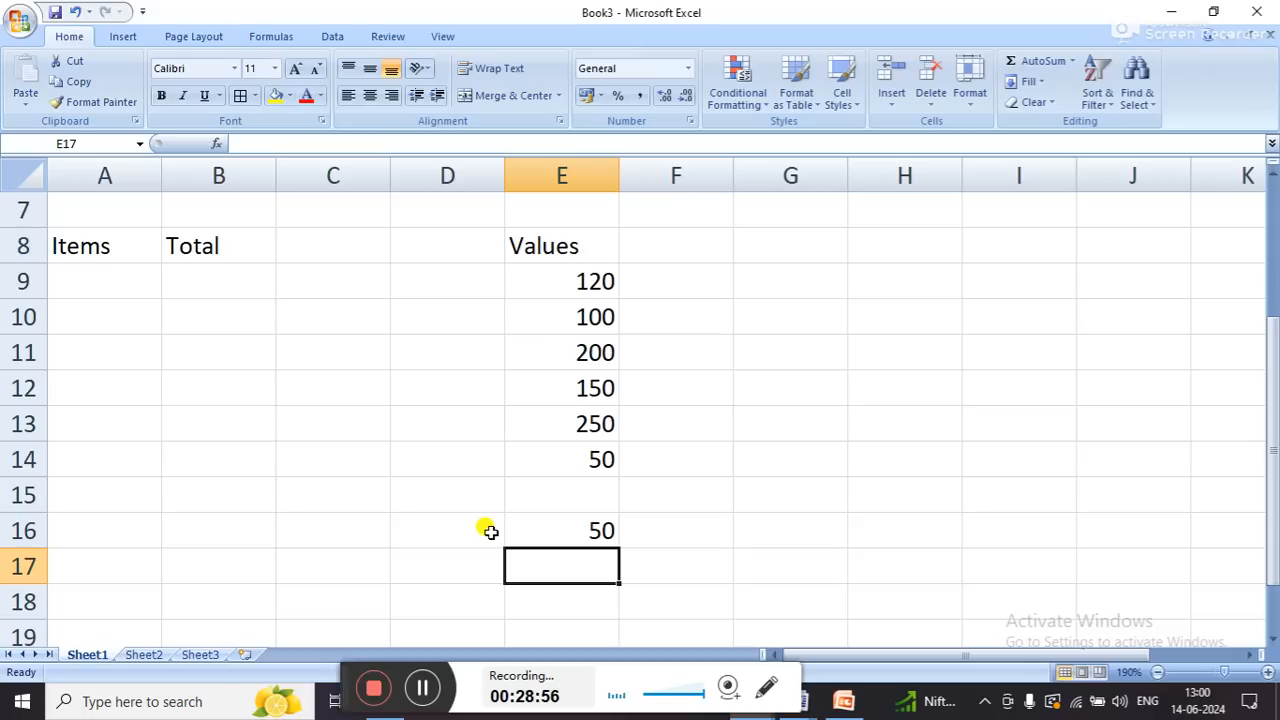
- Set the third number under the Values heading, in cell E11, to 40
key("Up")
key("Up")
key("Up")
key("Up")
key("Up")
key("Up")
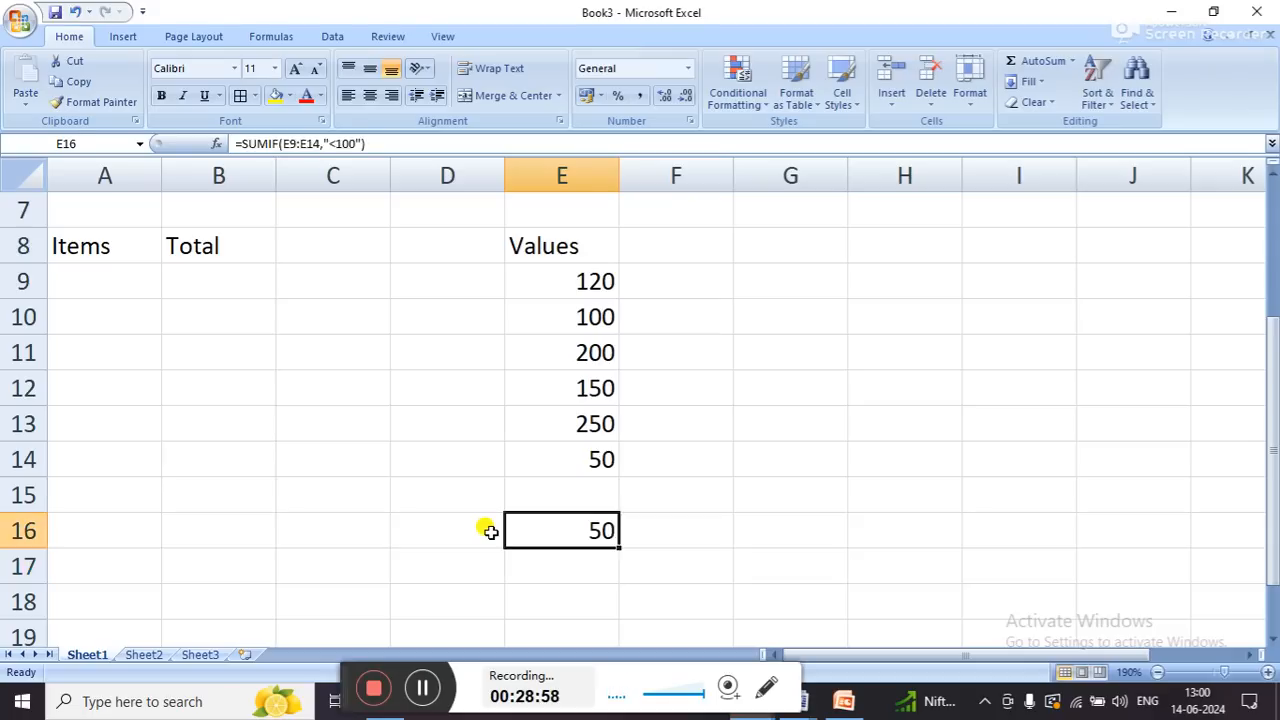
type("40")
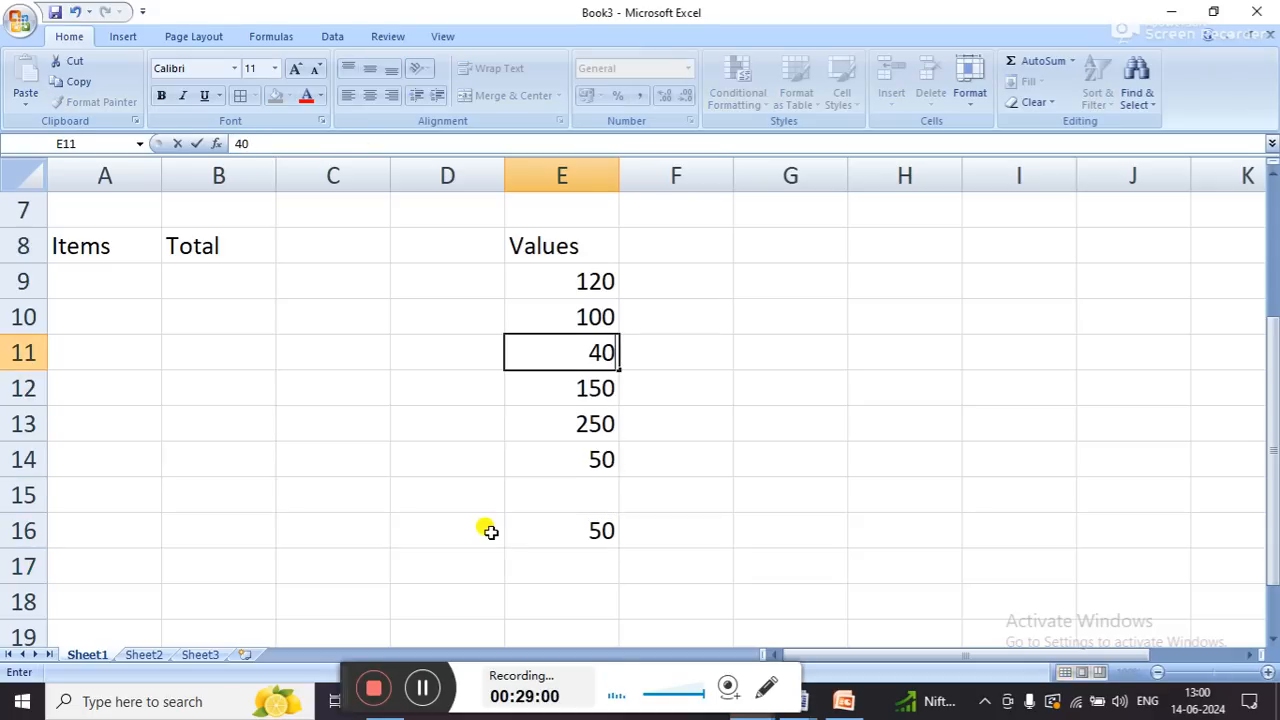
key("Return")
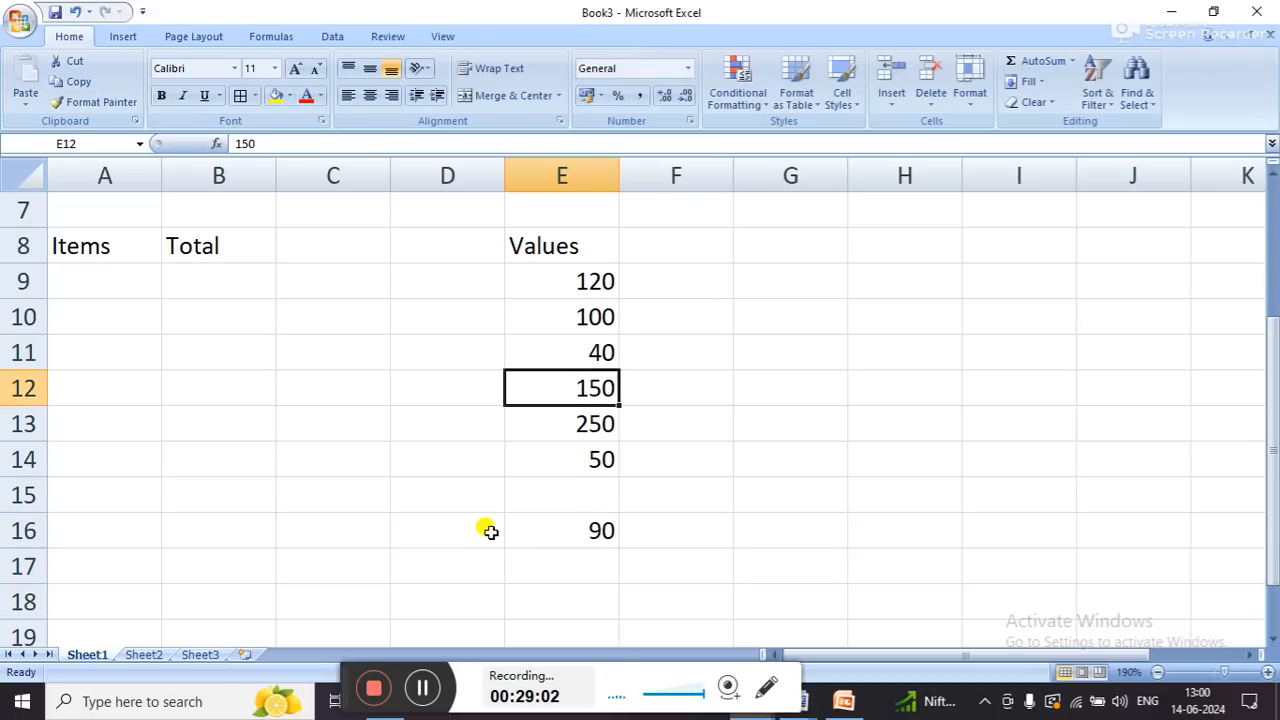
- Review the SUMIF formula in cell E16 and clear it from the cell
key("Down")
key("Down")
key("Down")
key("Down")
key("F2")
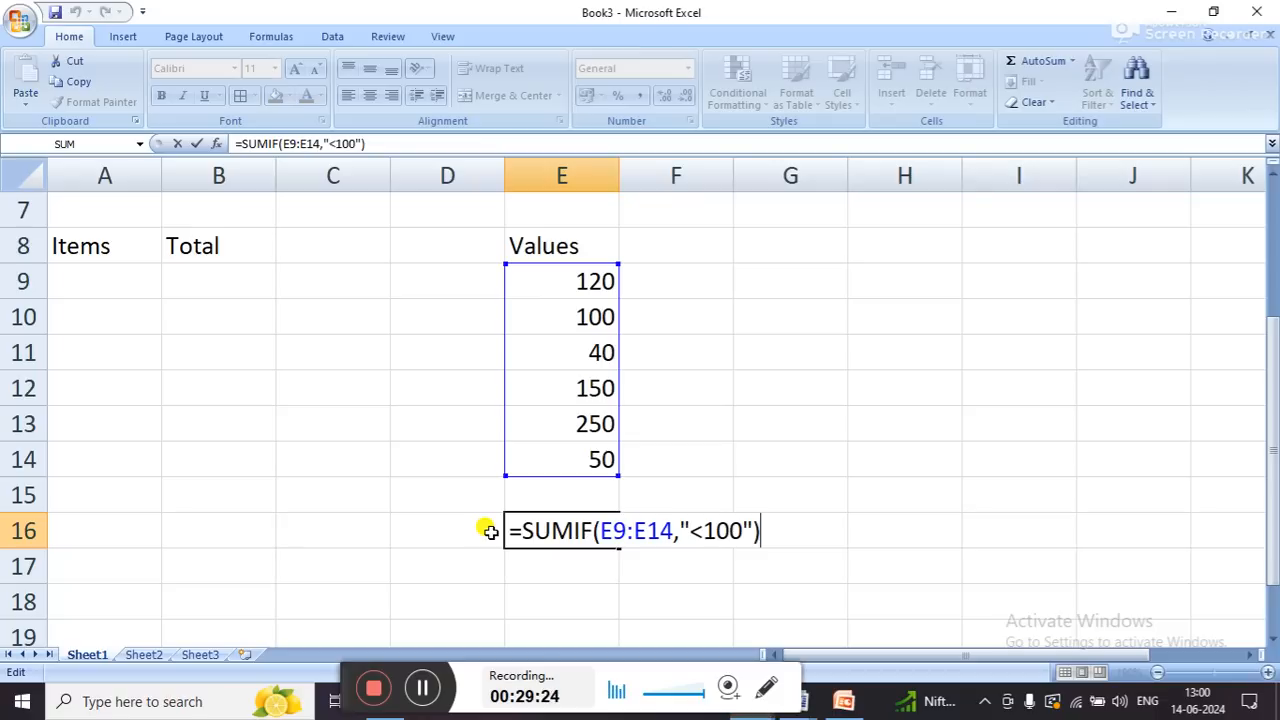
key("ctrl+Return")
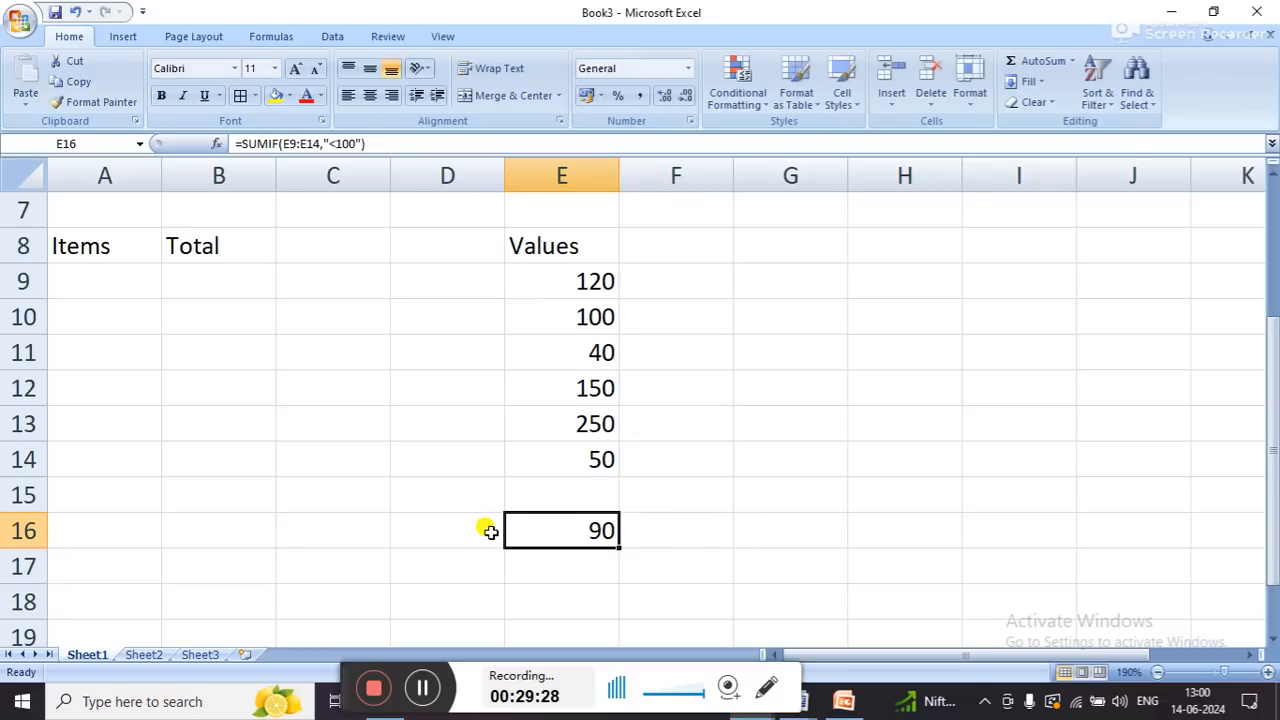
key("Delete")
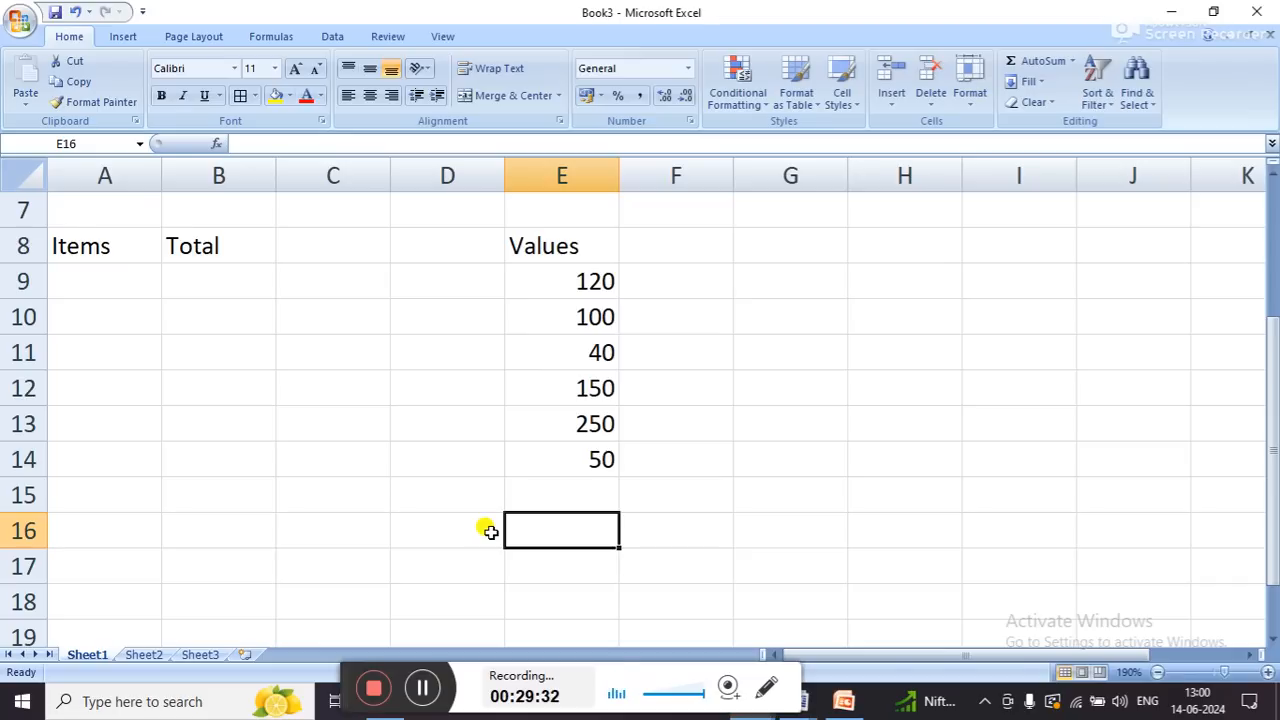
type("=")
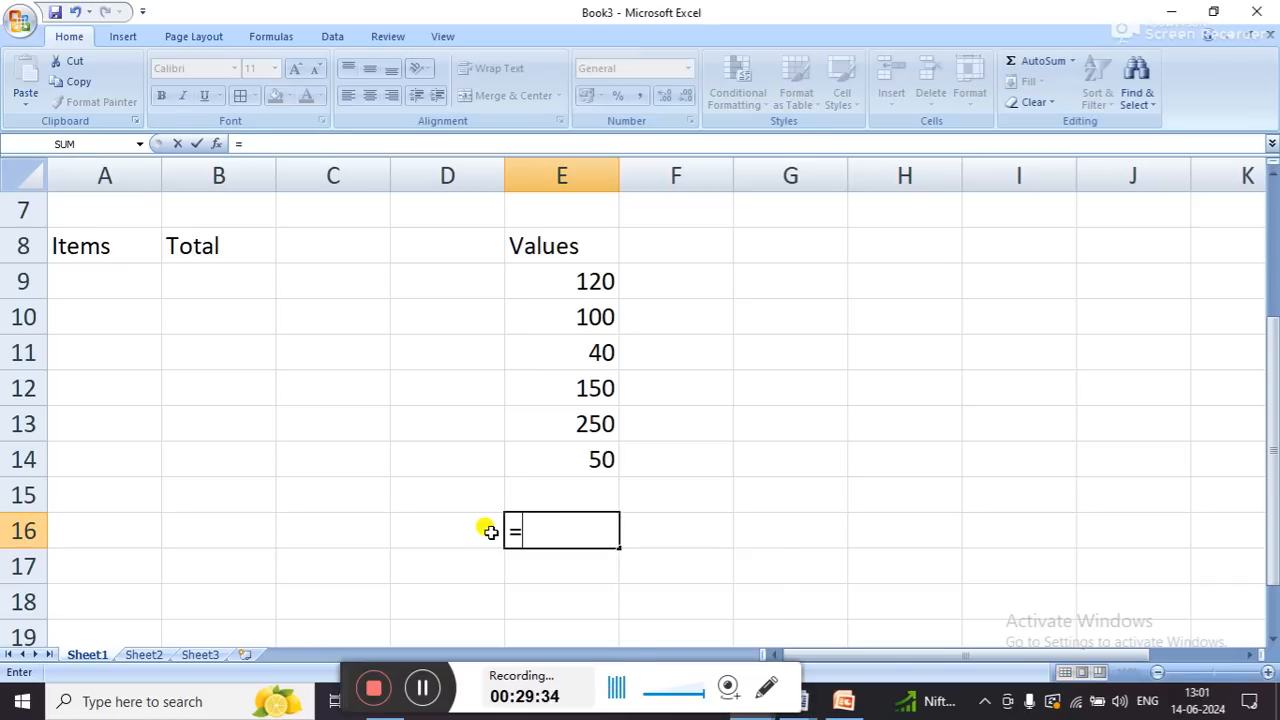
type("countif")
key("Tab")
key("Up")
key("Up")
key("Up")
key("Up")
key("Up")
key("Up")
key("Up")
key("ctrl+shift+Down")
type(",")
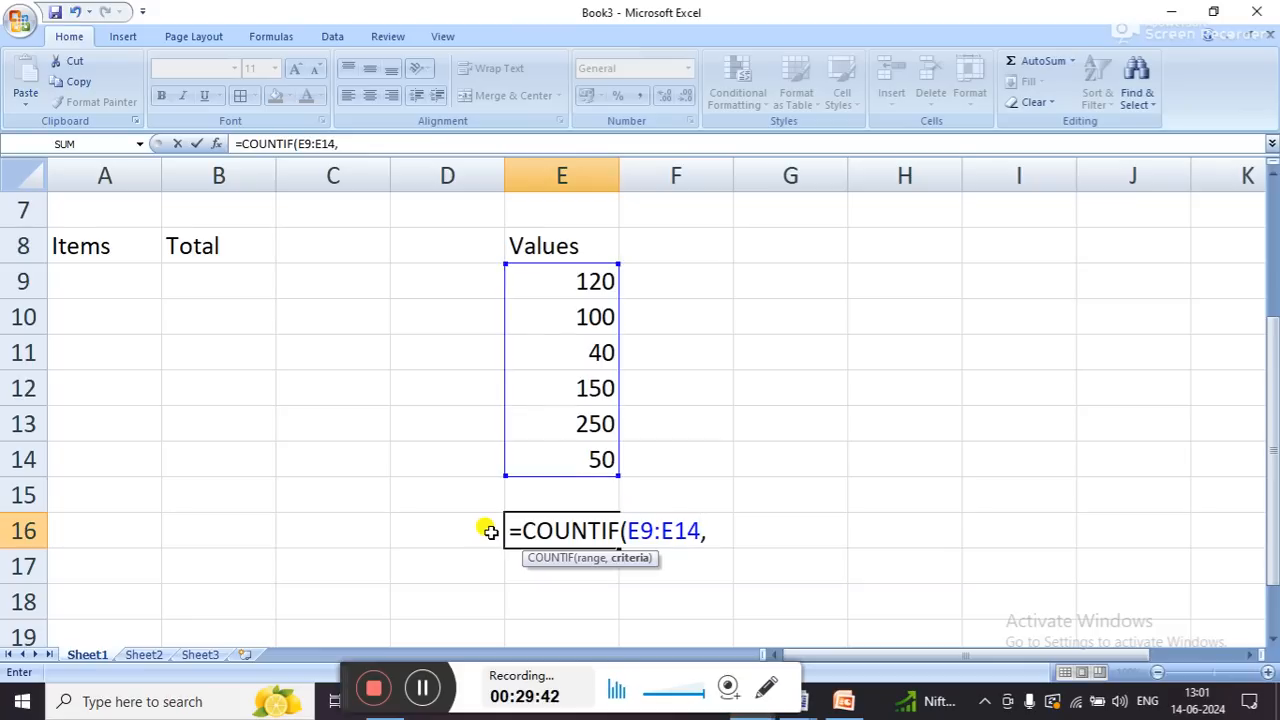
key("Escape")
key("F2")
key("Escape")
- Restore the cleared SUMIF formula in cell E16 and change its function to get =COUNTIF(E9:E14,"<100")
key("ctrl+z")
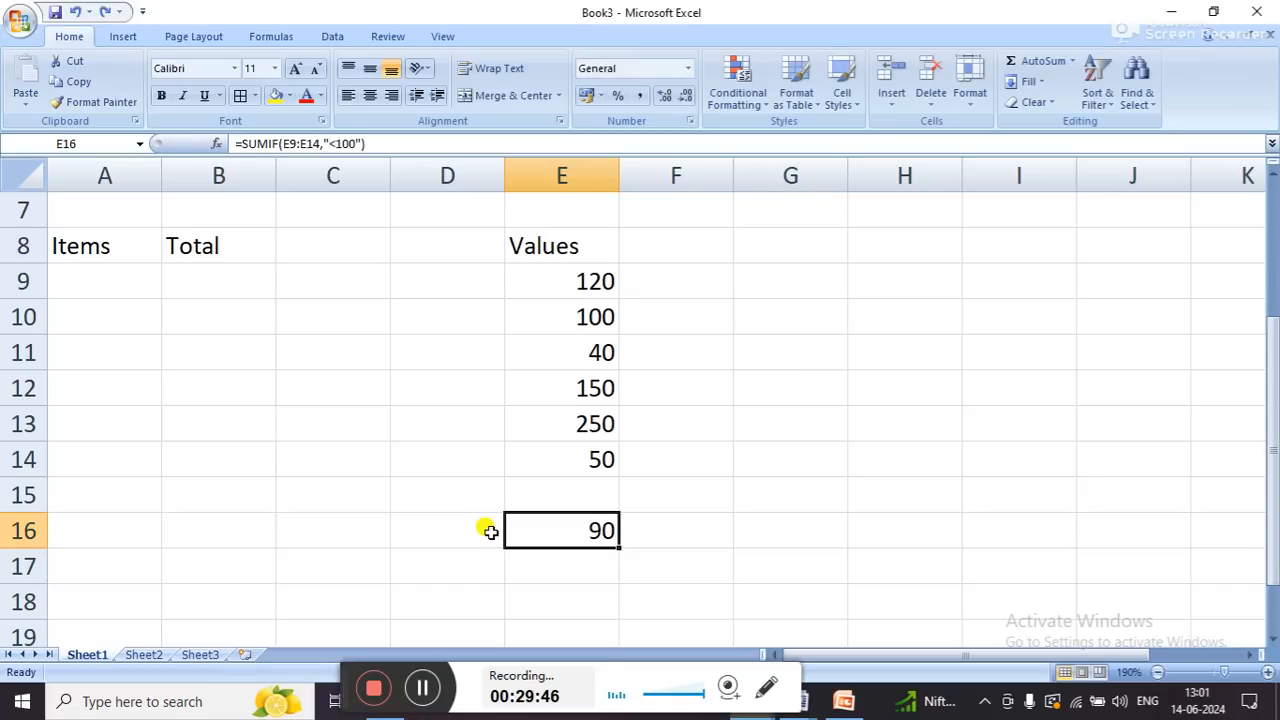
key("F2")
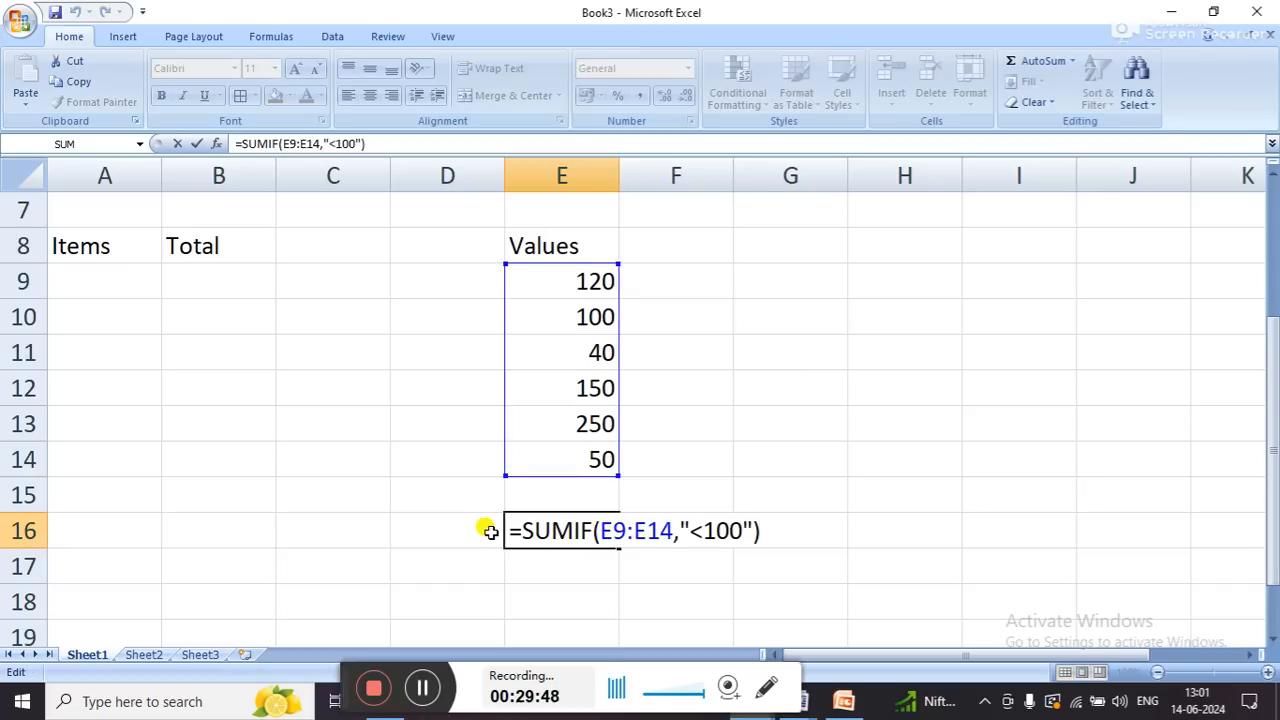
key("Left")
key("Left")
key("Left")
key("Left")
key("Left")
key("Left")
key("Left")
key("Left")
key("Left")
key("Left")
key("Left")
key("Left")
key("Left")
key("Left")
key("Left")
key("Left")
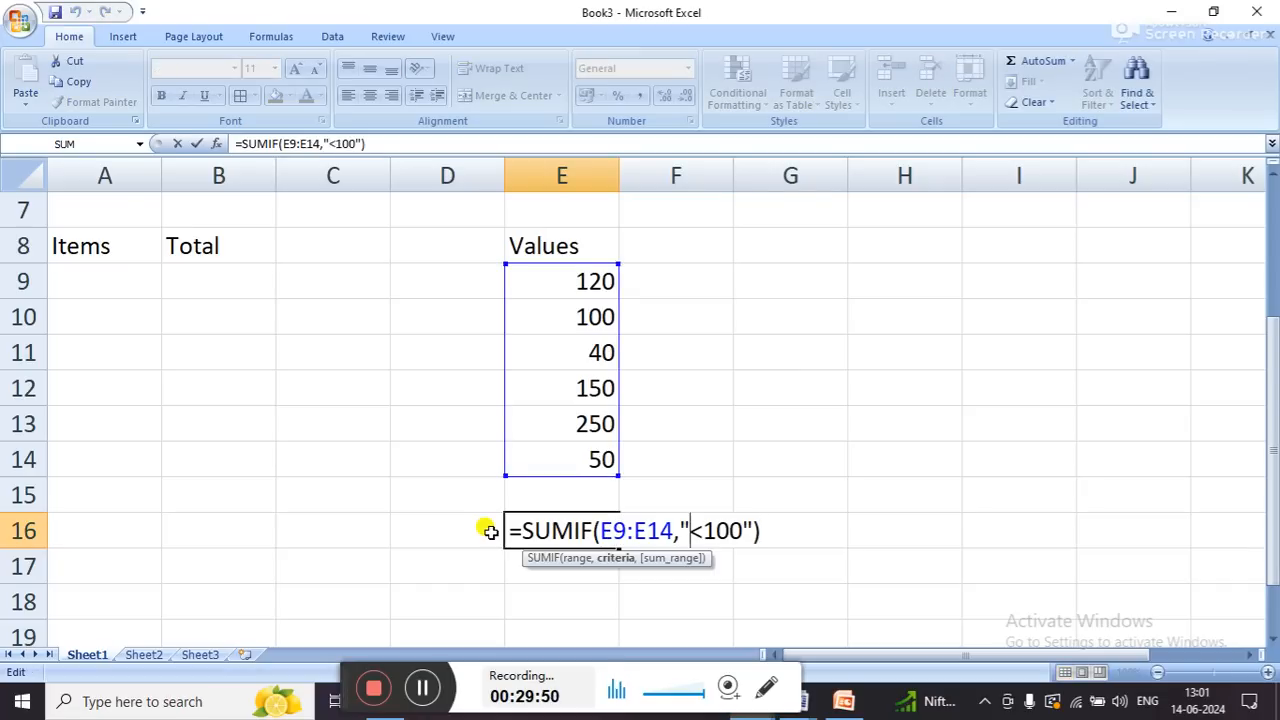
key("BackSpace")
key("BackSpace")
key("BackSpace")
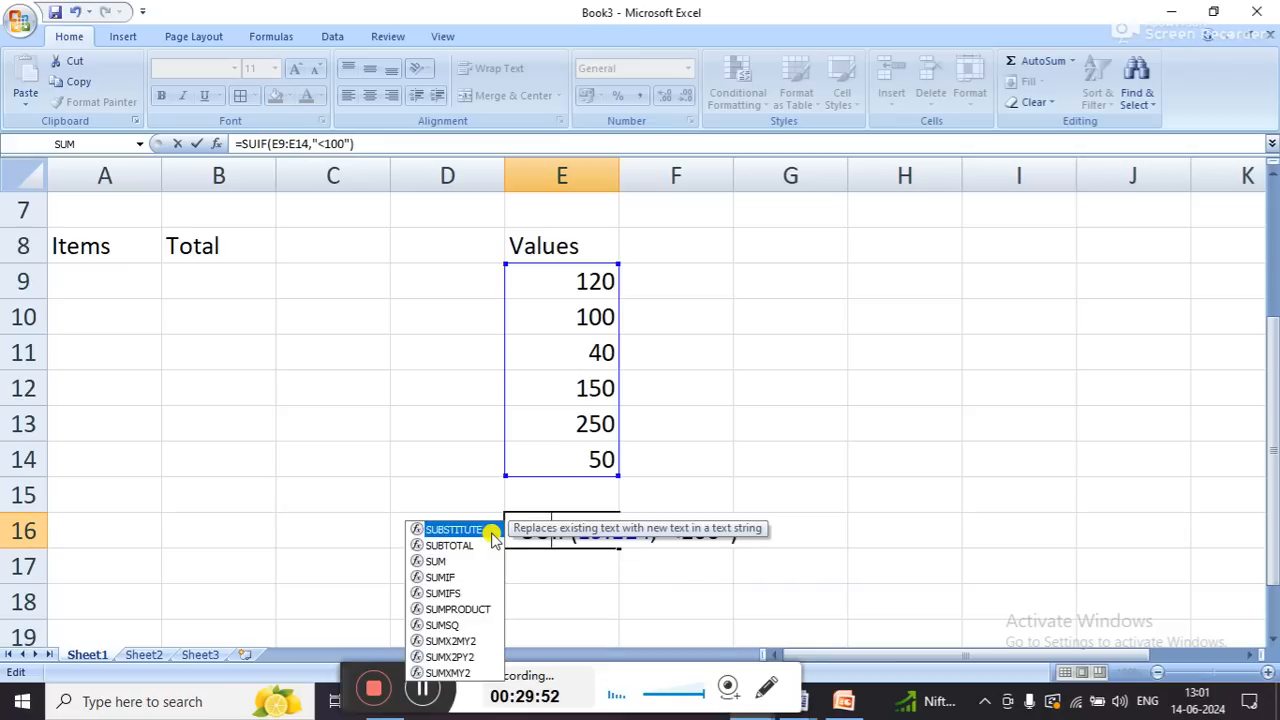
type("count")
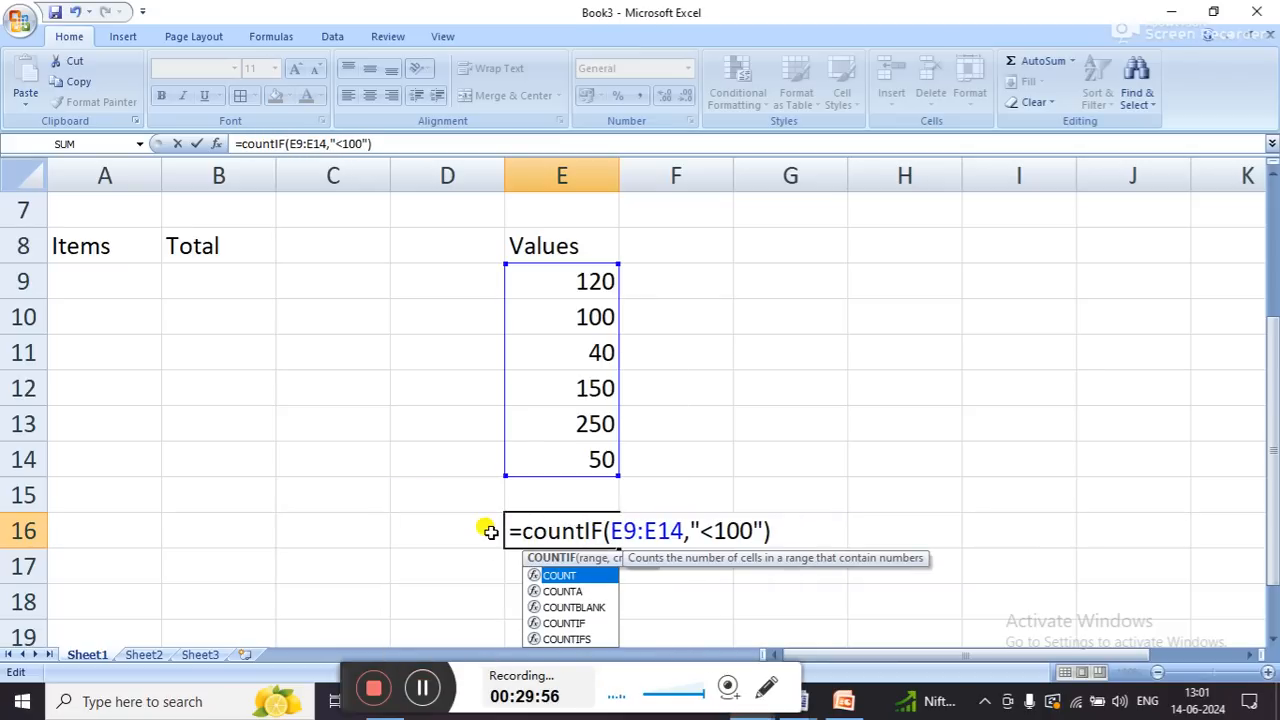
key("Return")
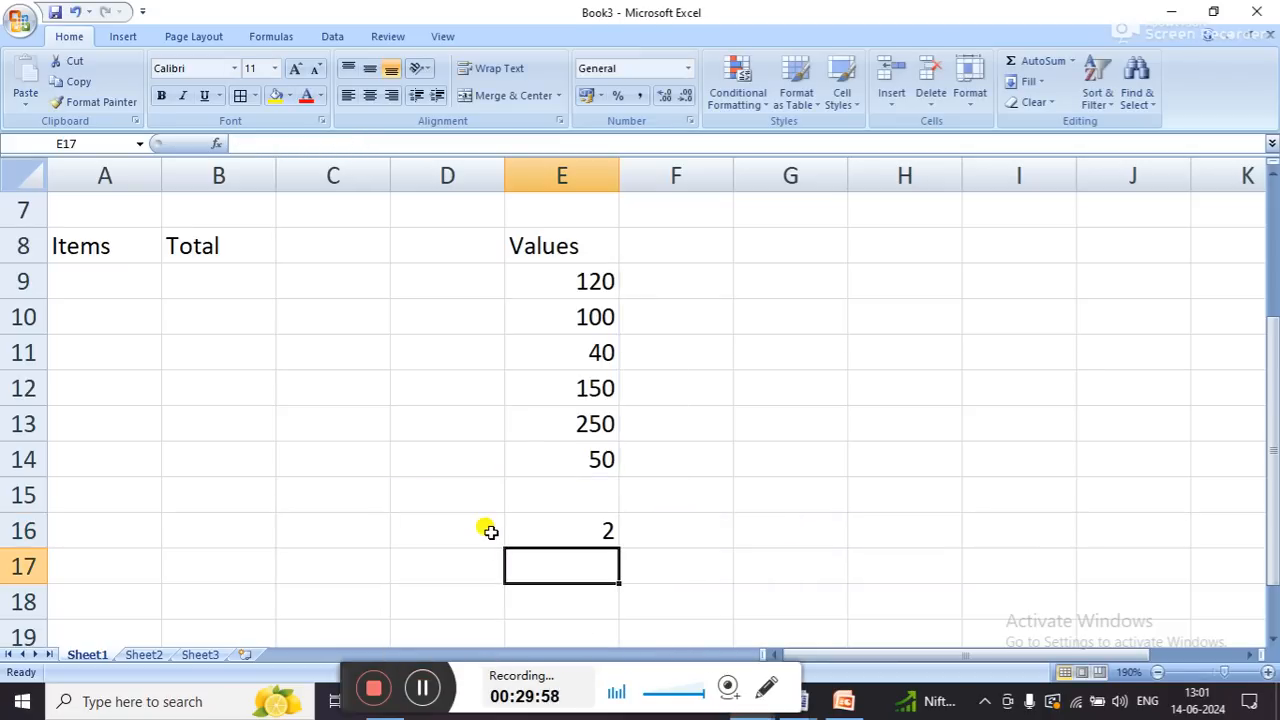
key("Return")
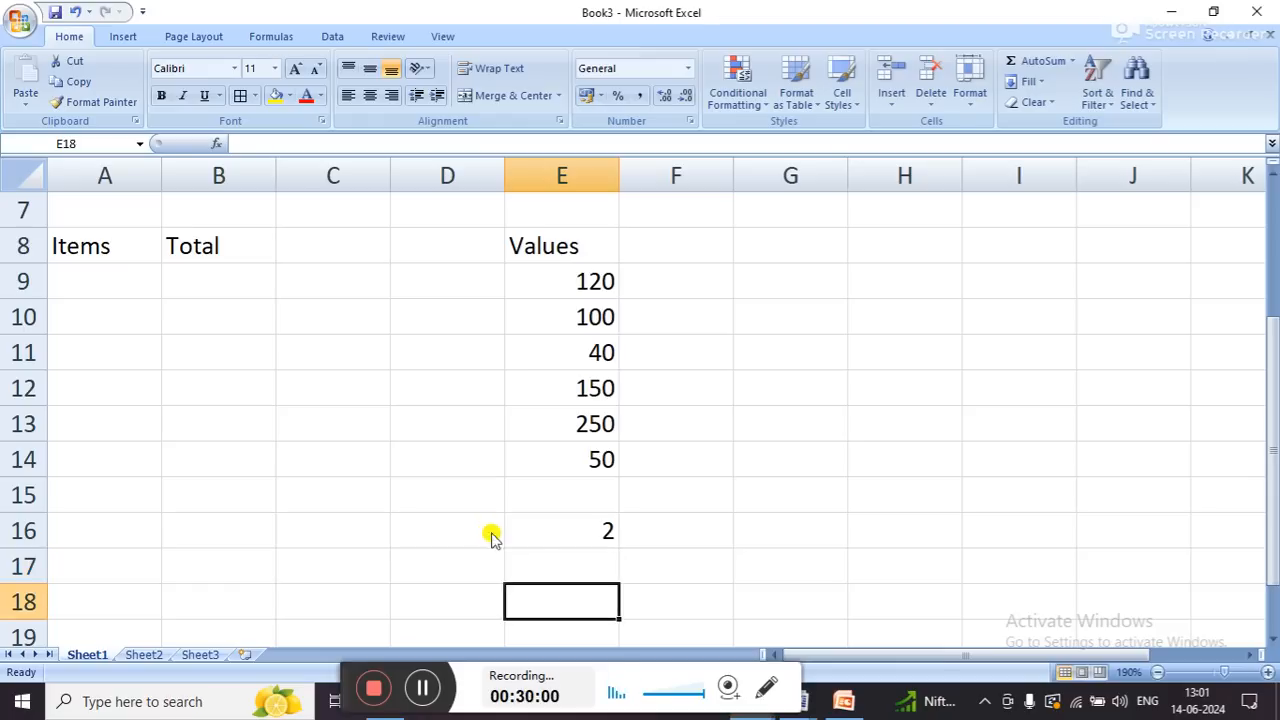
- Review the COUNTIF formula in cell E16
key("Up")
key("Up")
key("F2")
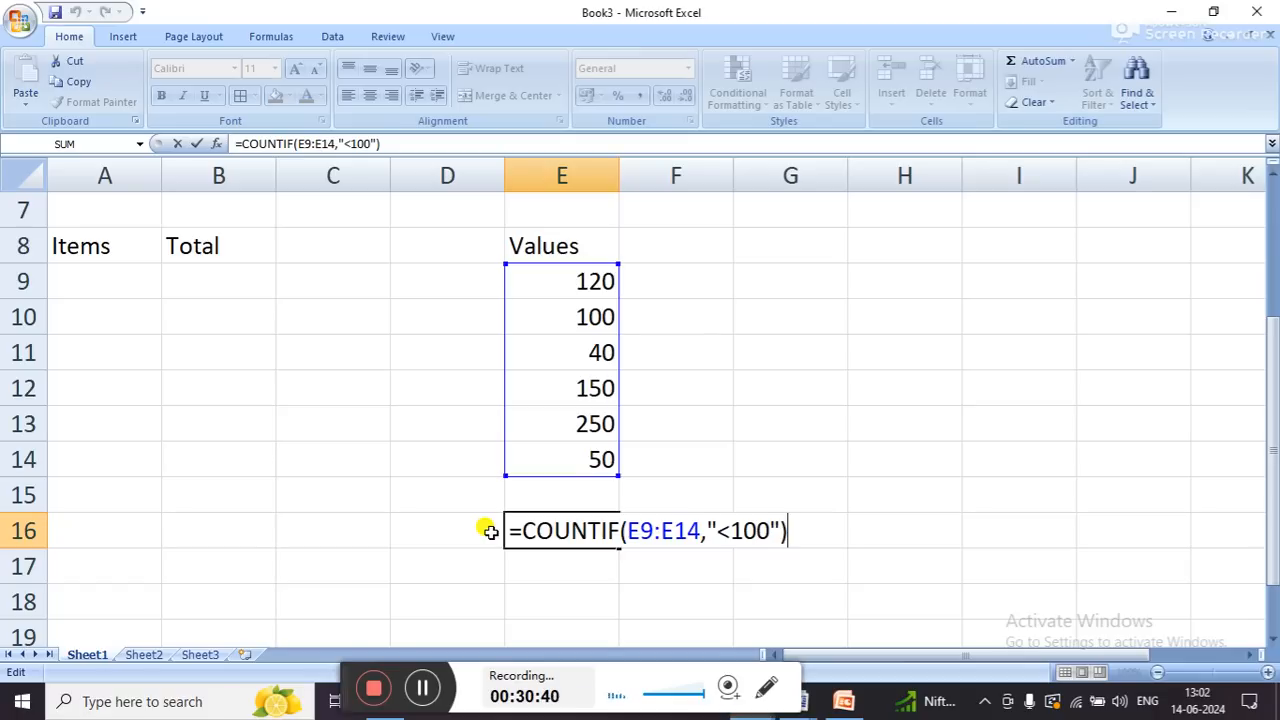
key("Return")
- Switch to the Excel Assignments document in Word and go back to Assignment 9
key("alt+Tab")
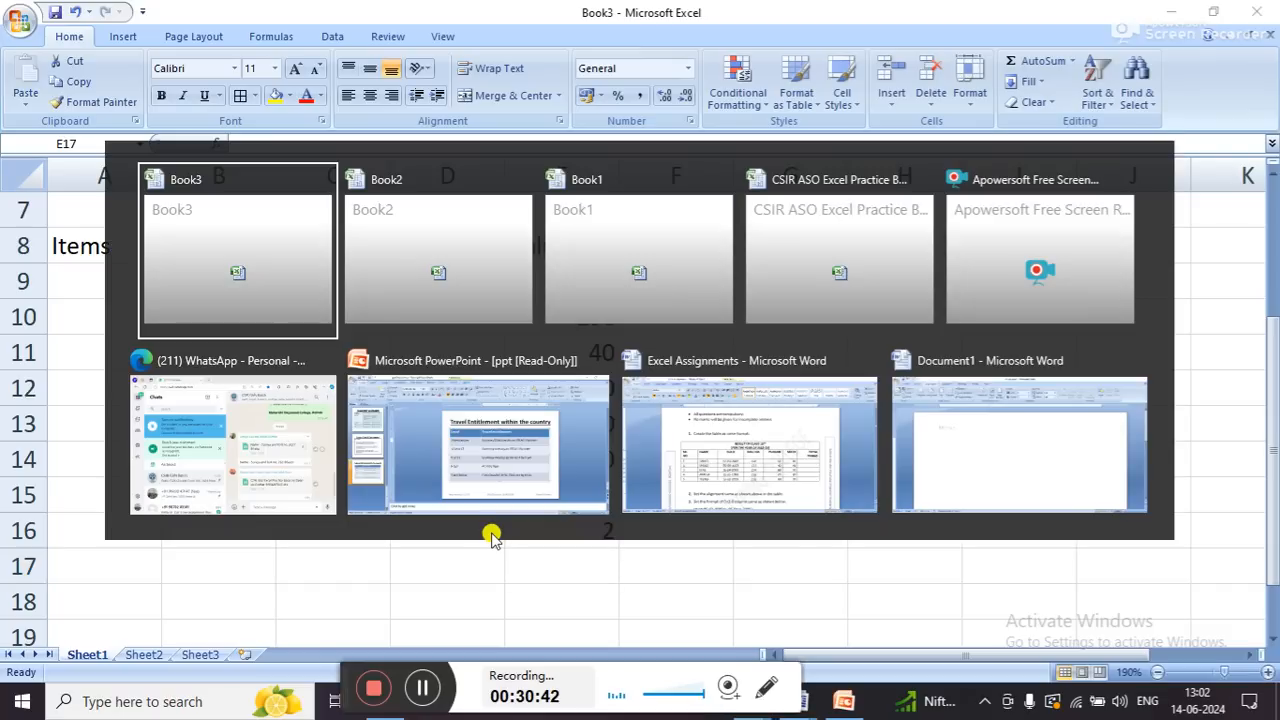
key("alt+Tab")
key("alt+Tab")
key("alt+Tab")
key("alt+Tab")
key("alt+Tab")
key("alt+Tab")
key("alt+Tab")
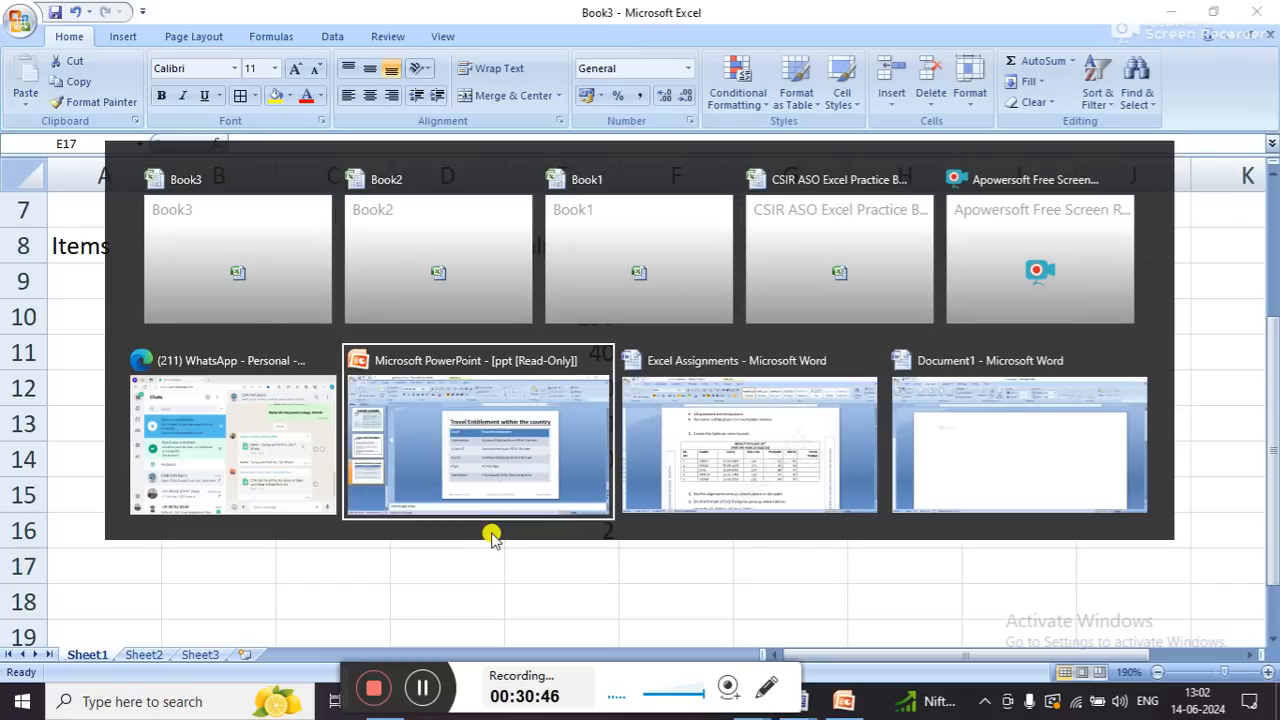
key("ctrl+Page_Up")
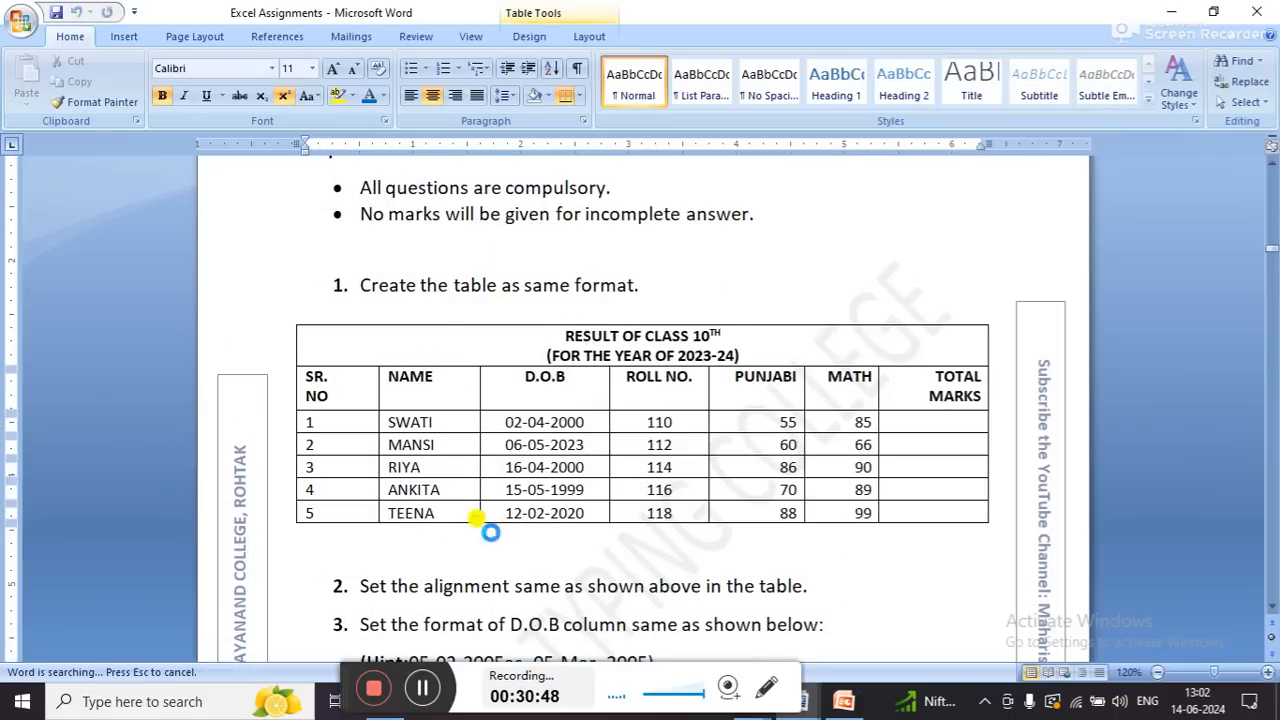
key("Escape")
scroll(690, 398, "up", 20)
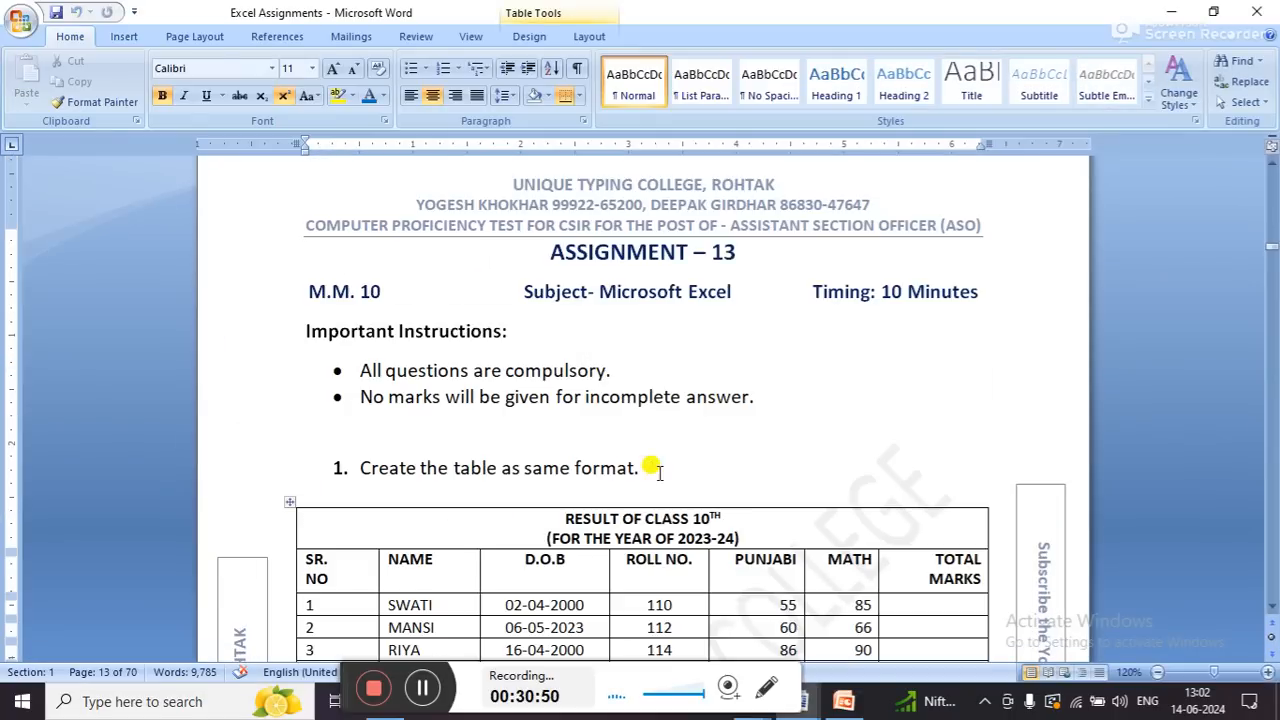
scroll(658, 470, "up", 20)
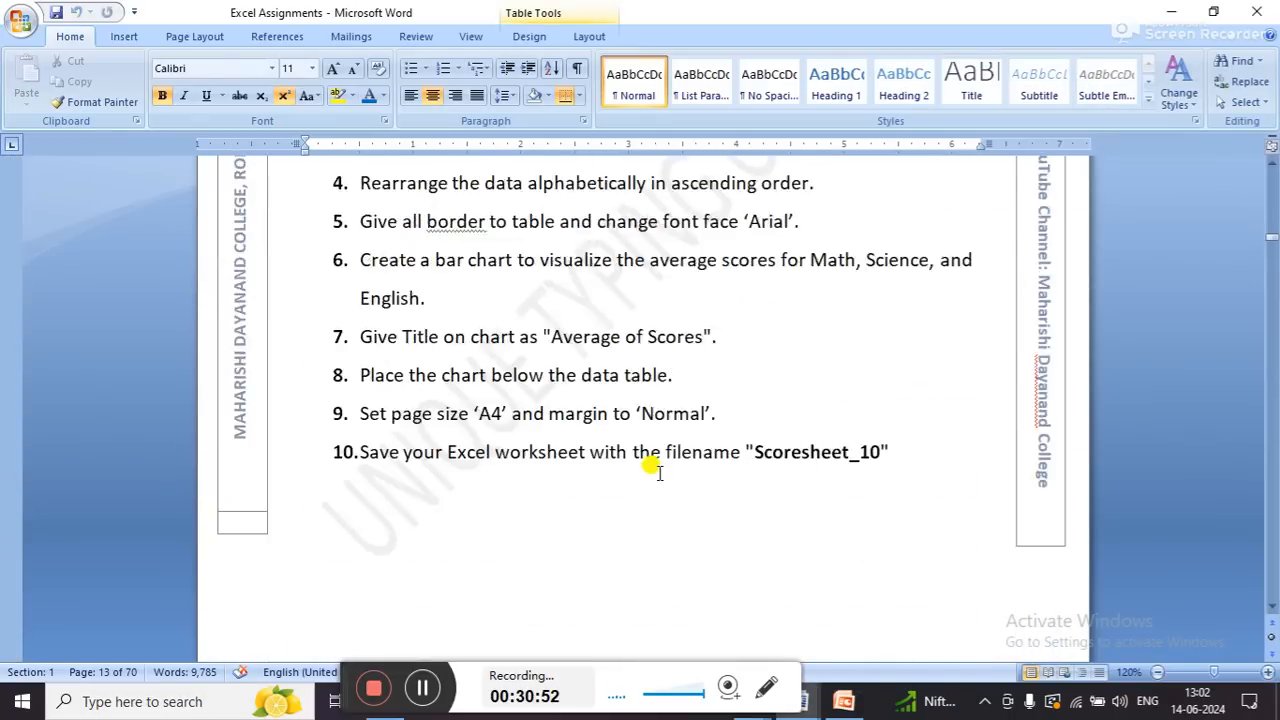
scroll(659, 472, "up", 20)
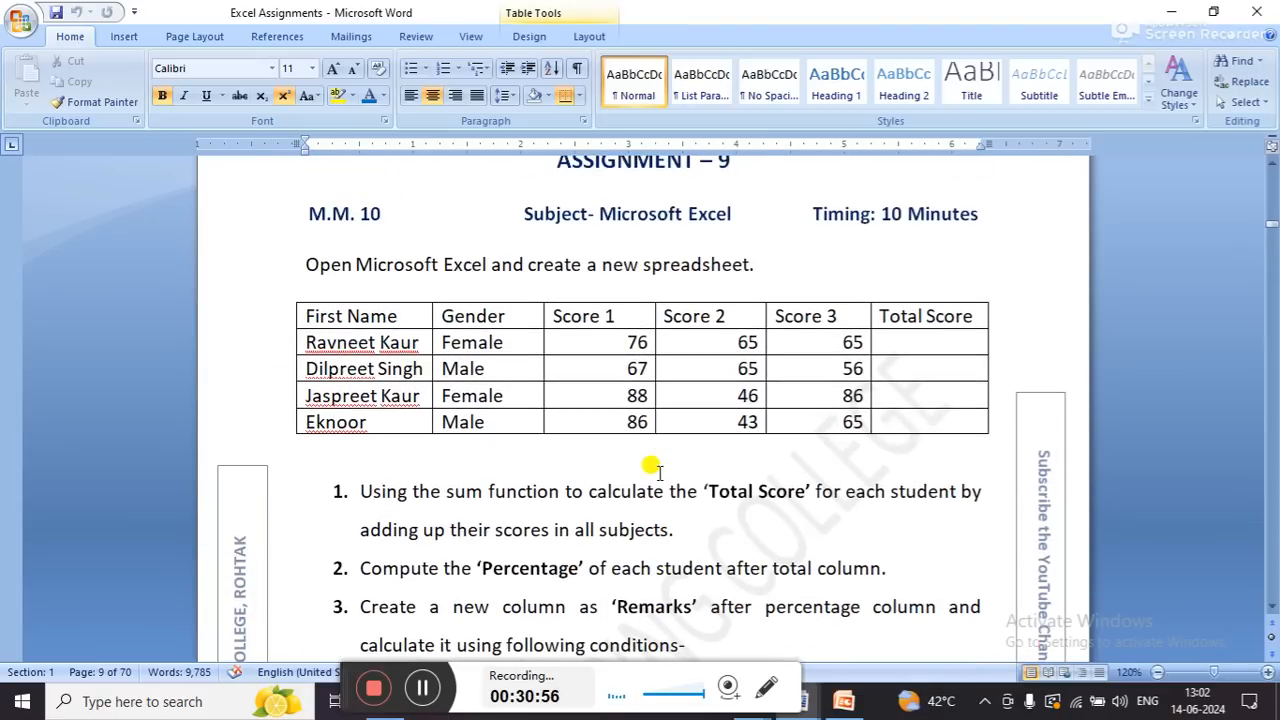
- Examine Assignment 9's task 4 on the new heading above the table, including its heading text and formatting requirements
scroll(651, 466, "down", 6)
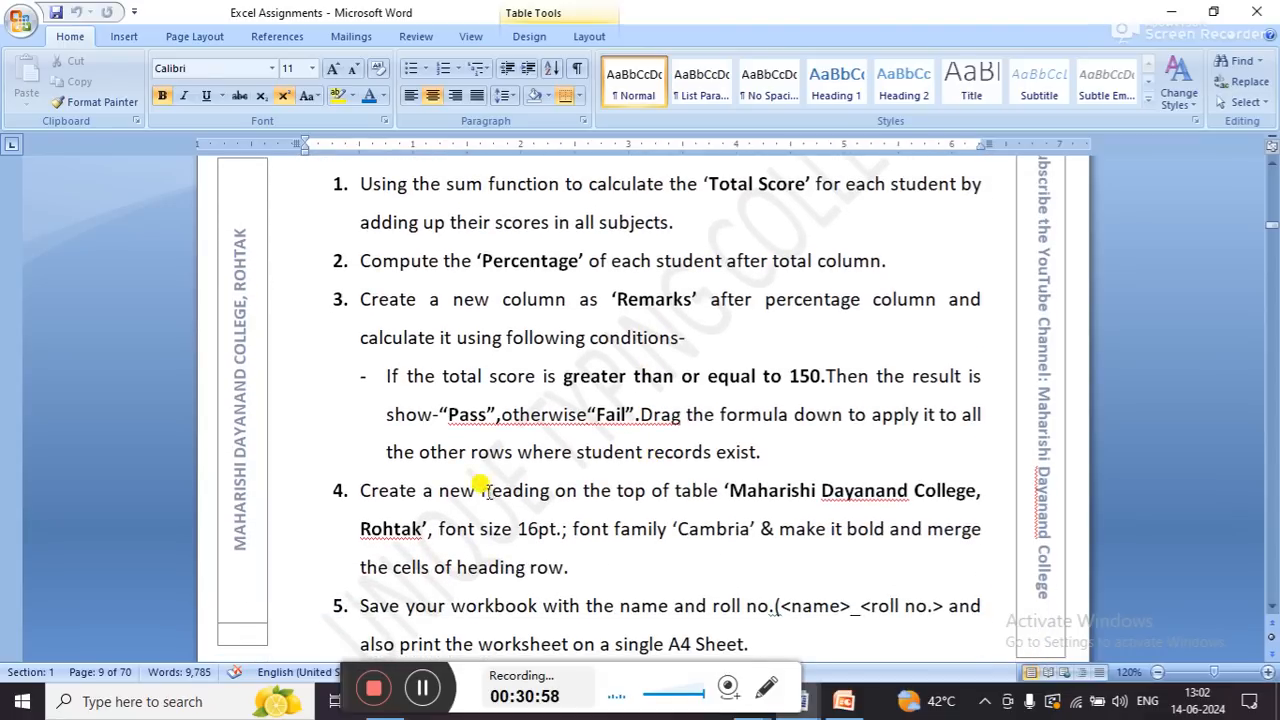
left_click_drag(474, 489, 666, 505)
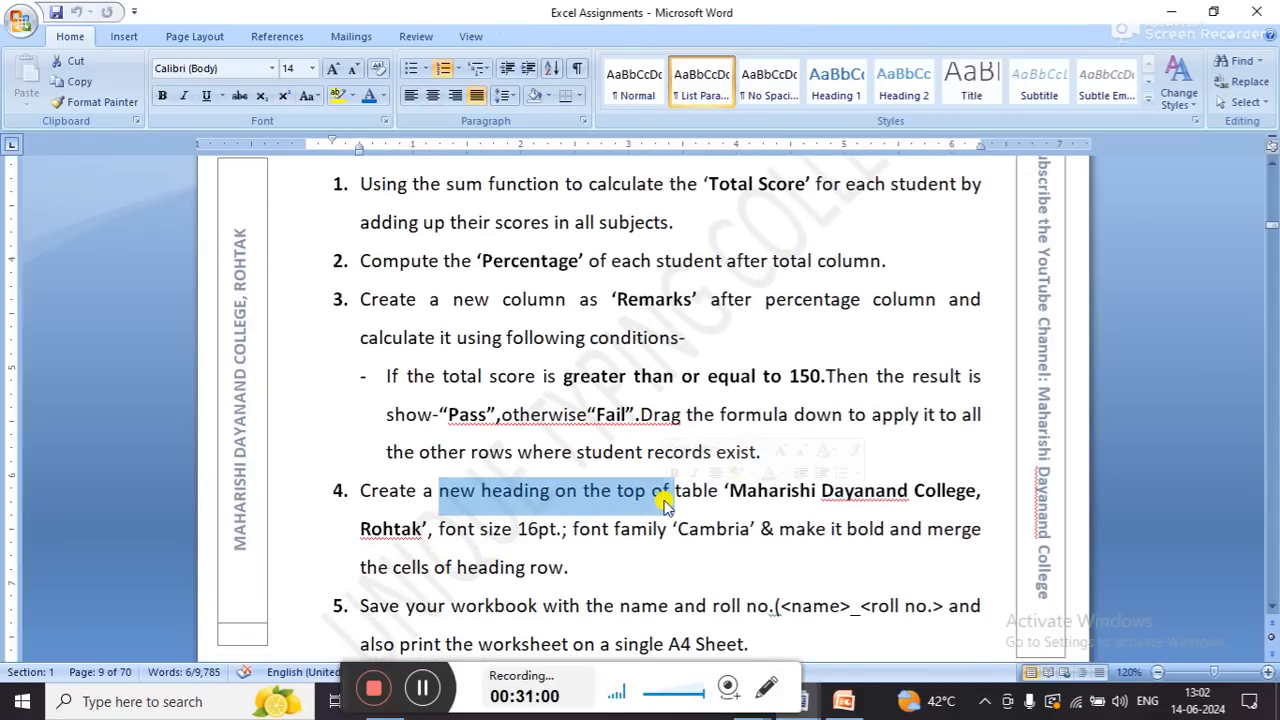
left_click(666, 505)
scroll(665, 500, "up", 5)
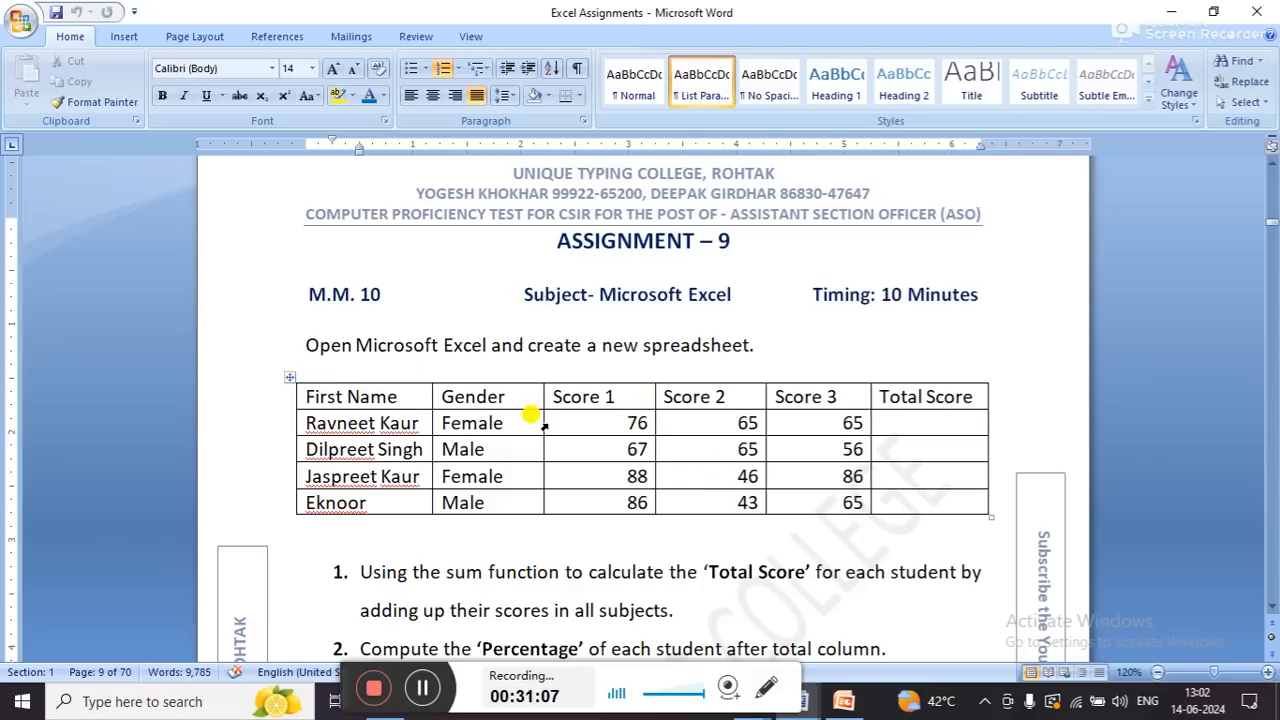
scroll(535, 405, "down", 2)
scroll(541, 400, "down", 5)
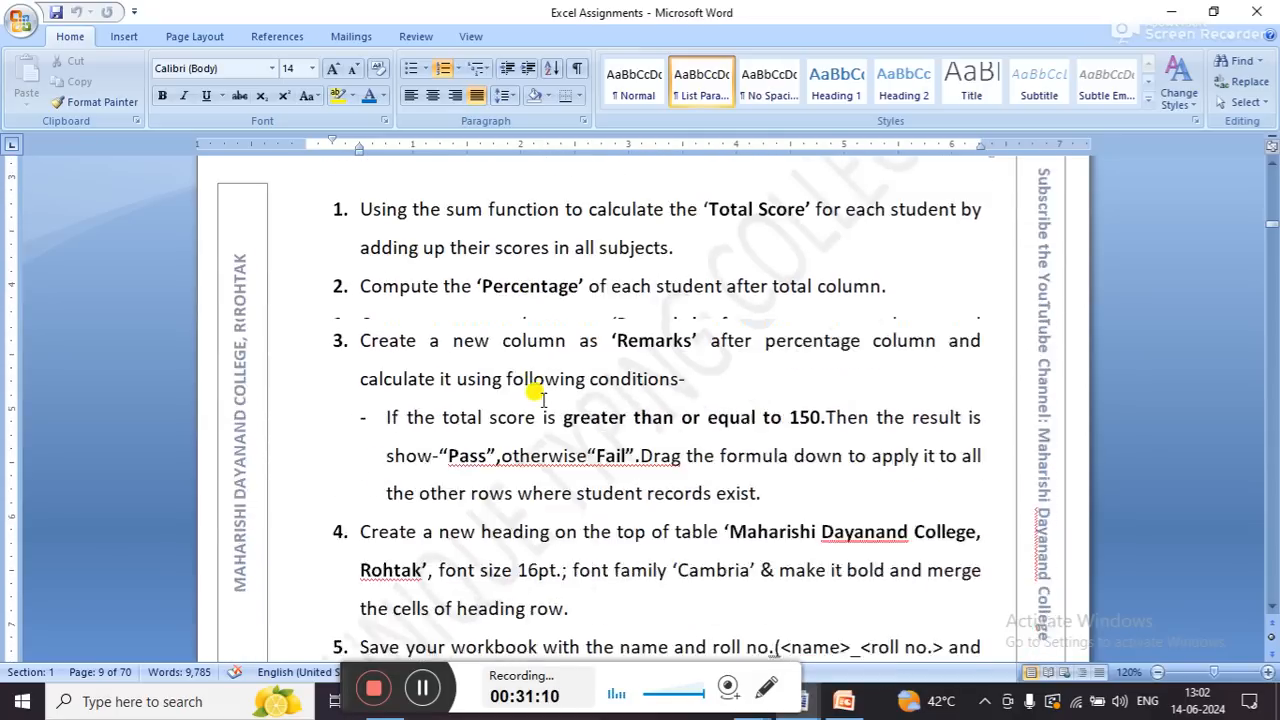
scroll(540, 395, "down", 1)
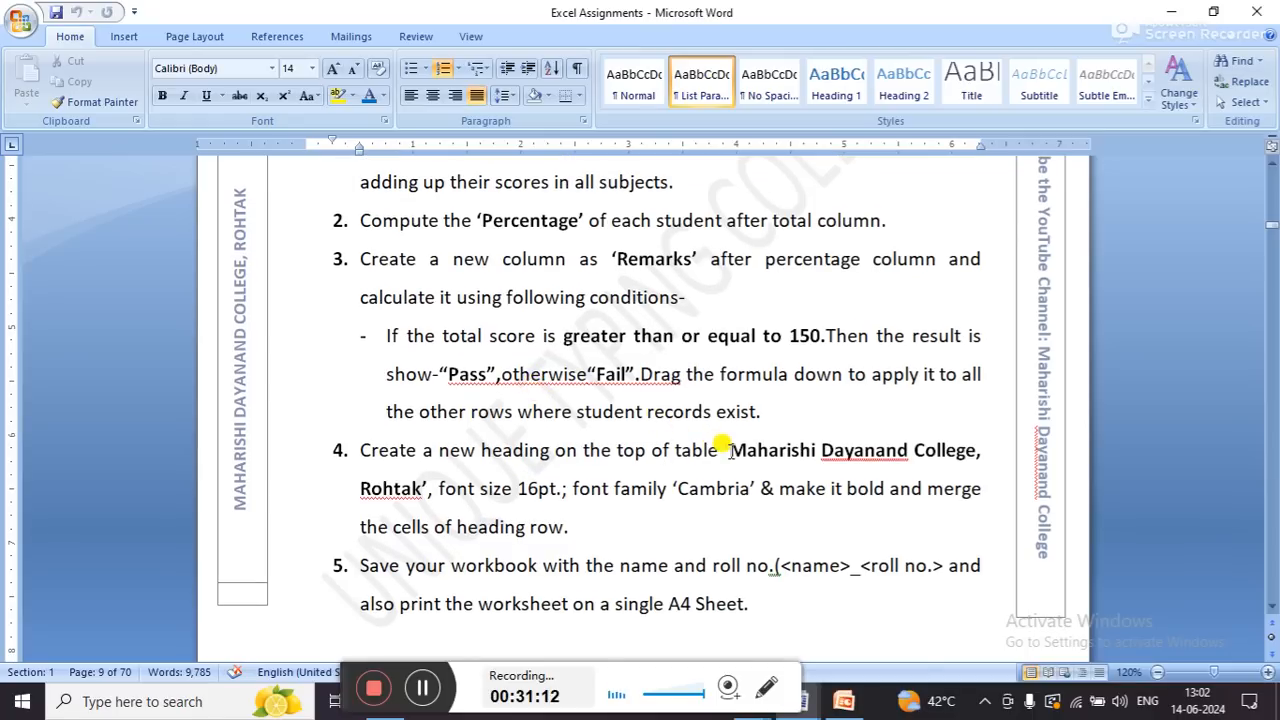
left_click_drag(724, 446, 432, 490)
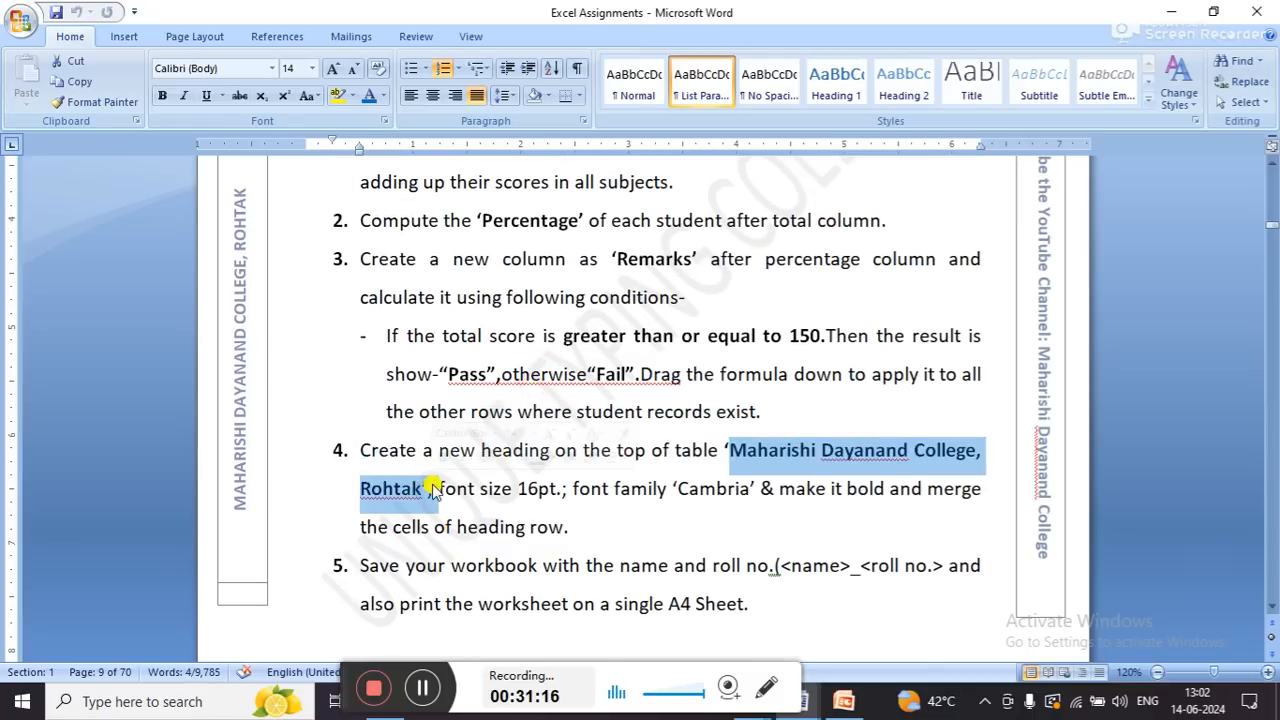
left_click(432, 488)
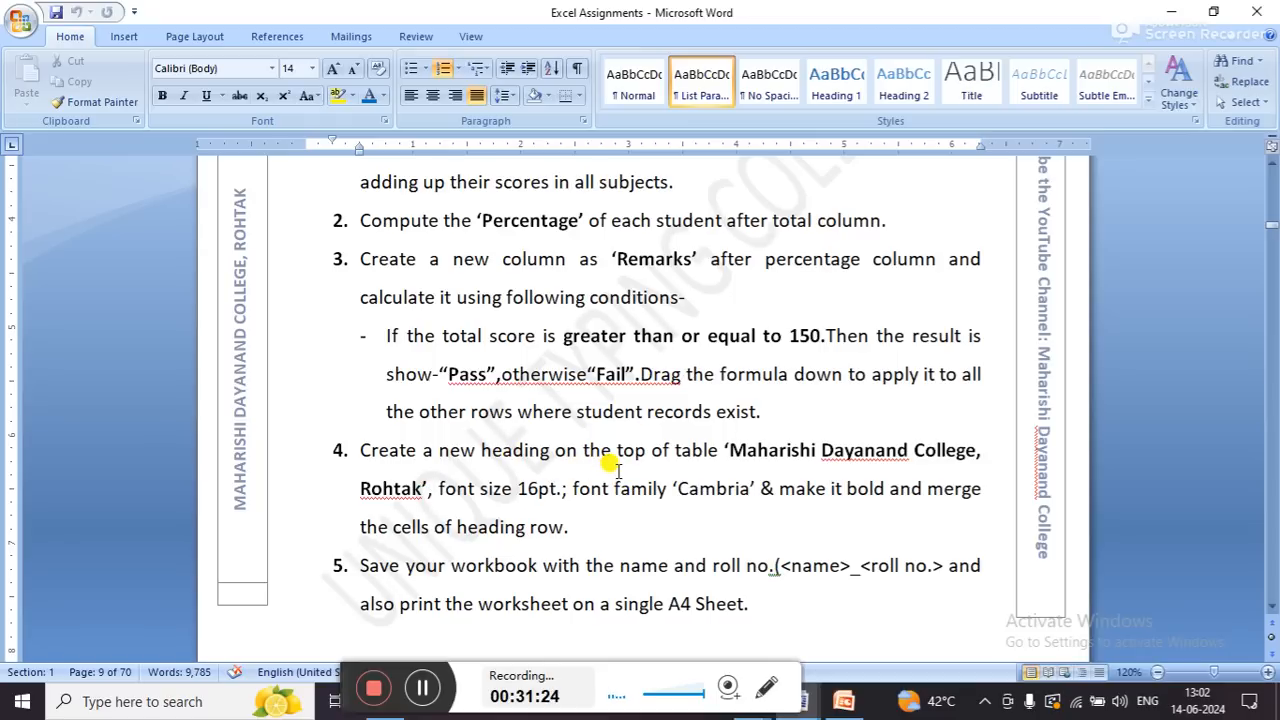
- Switch to the Book3 workbook in Excel, insert a blank row above the marks table, and merge and center cells A1:F1
key("alt+Tab")
scroll(457, 380, "up", 3)
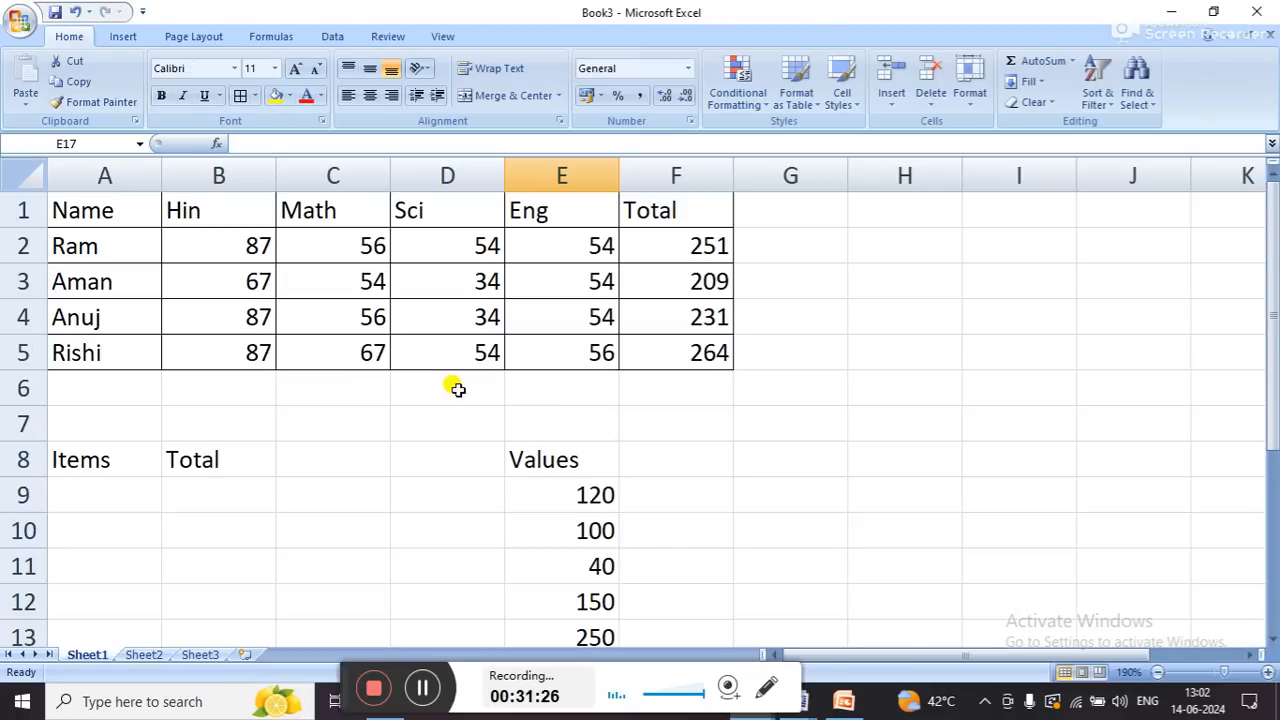
left_click(22, 210)
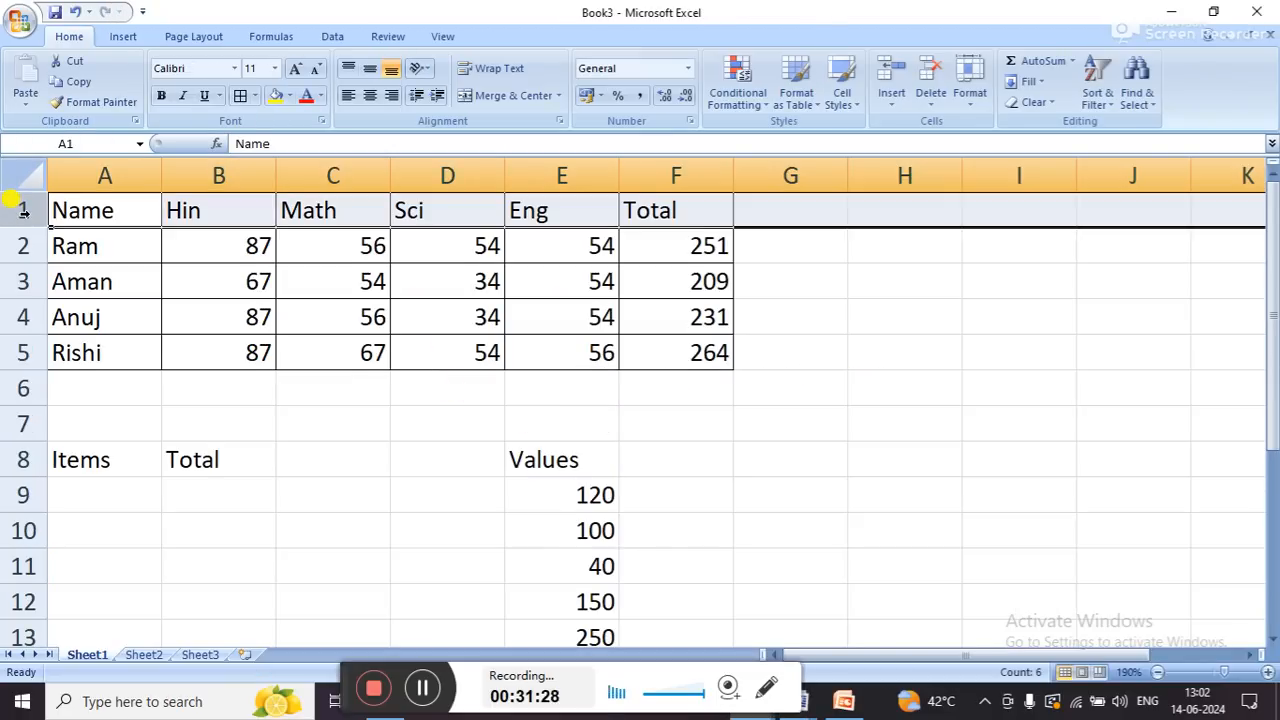
key("ctrl+shift+plus")
left_click_drag(104, 207, 651, 218)
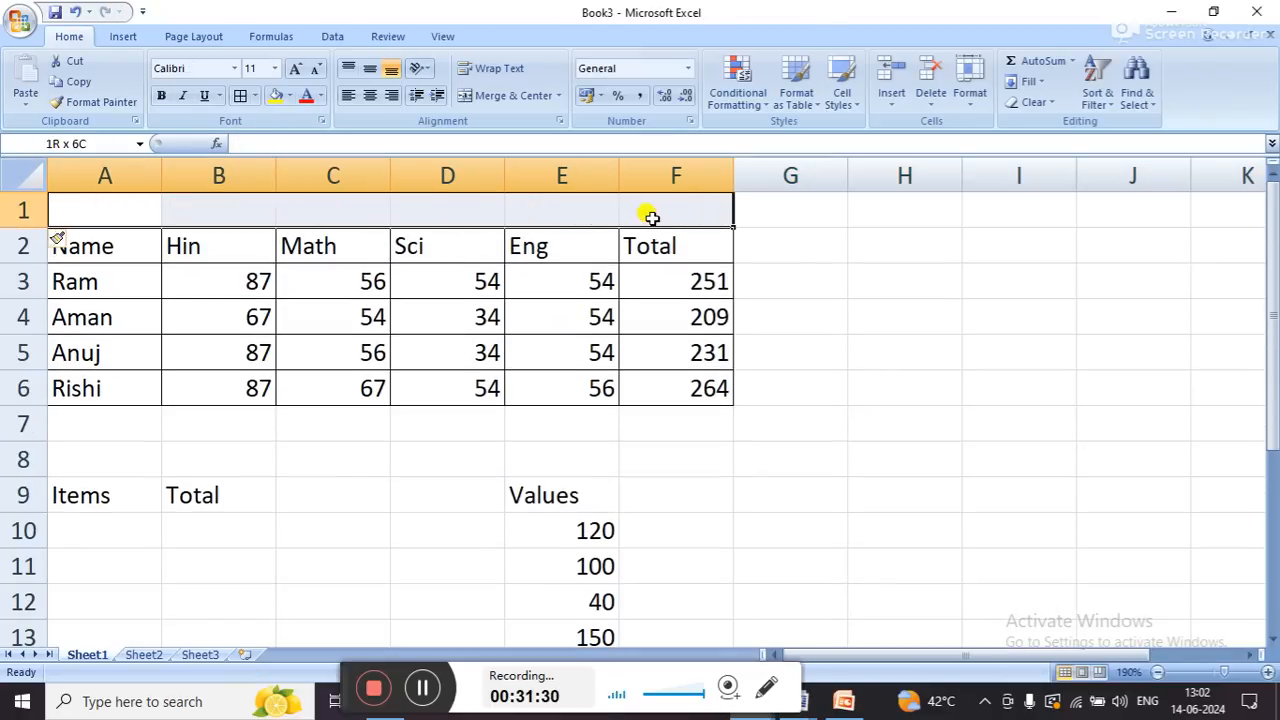
left_click(519, 97)
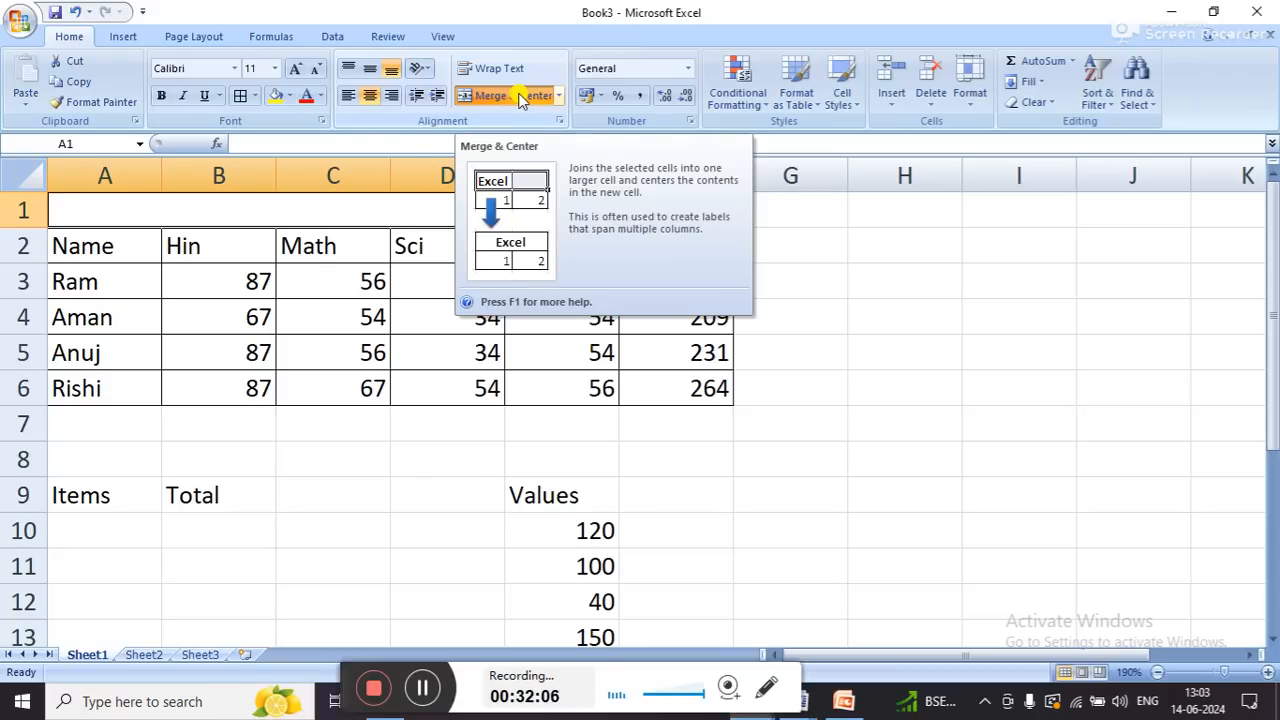
left_click(518, 96)
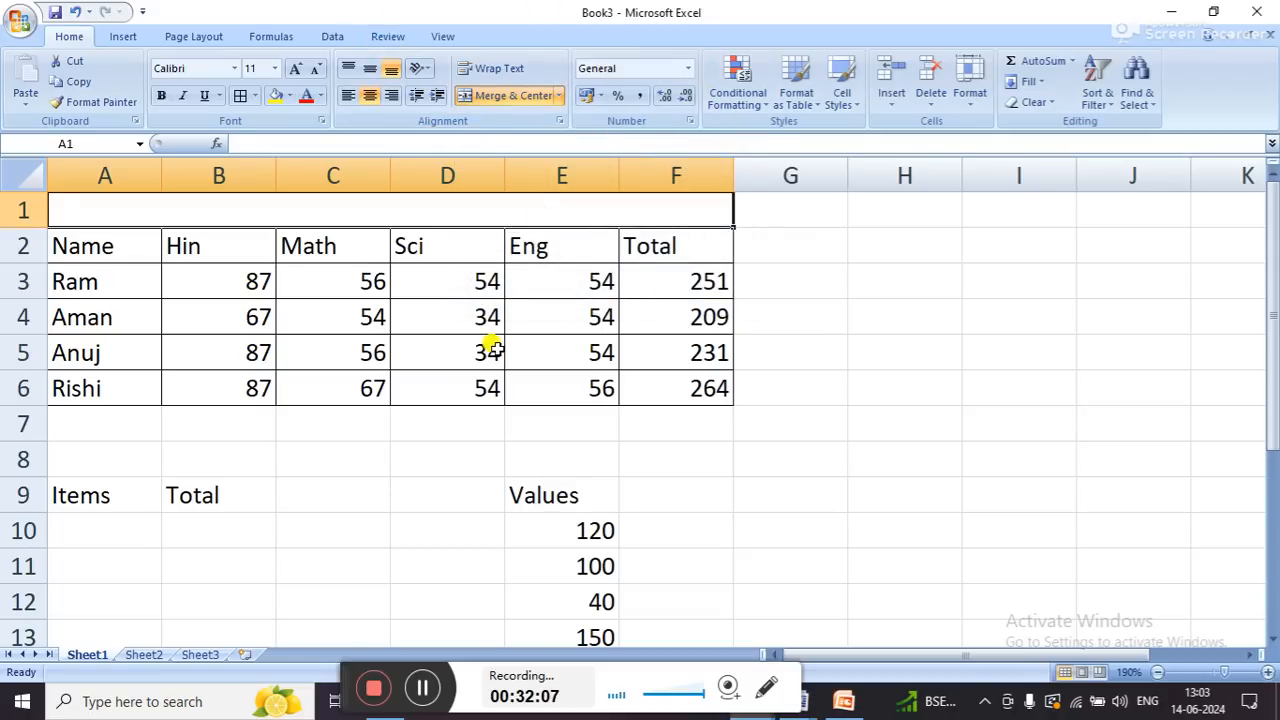
left_click(493, 349)
- Switch to the Excel Assignments document in Word and examine task 1 on calculating the Total Score with the sum function
key("alt+Tab")
key("alt+Tab")
key("alt+Tab")
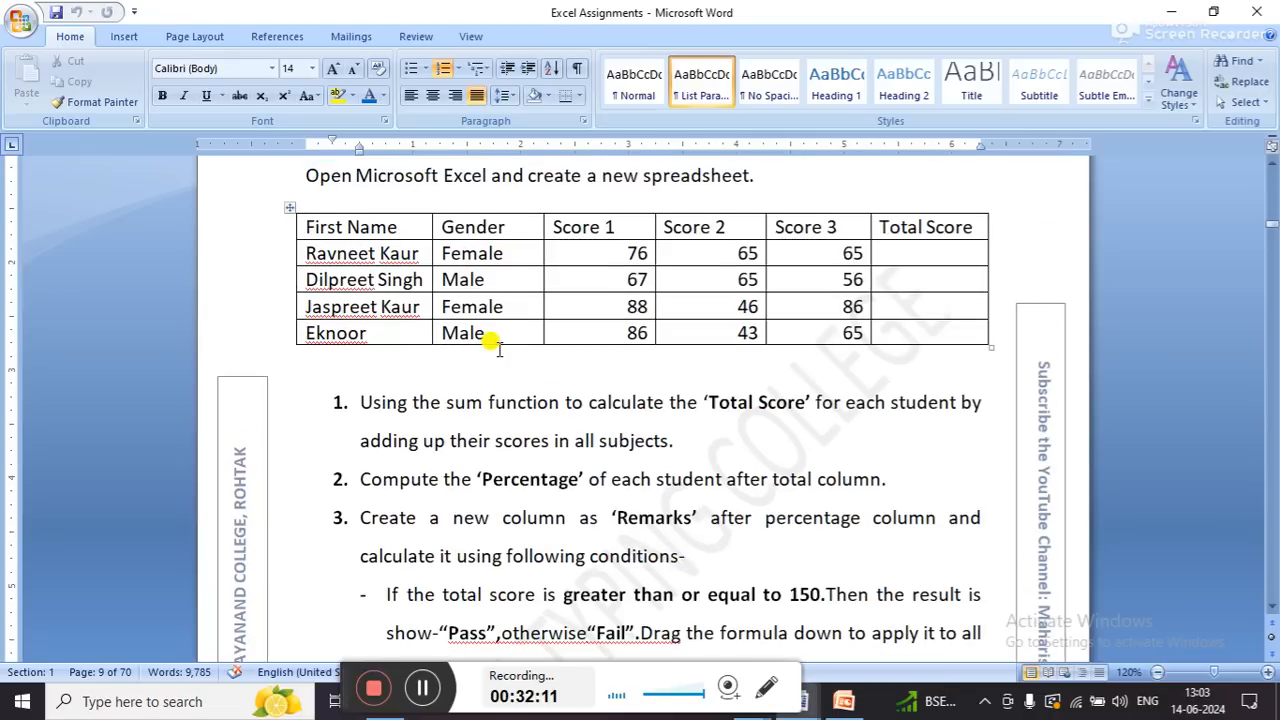
left_click_drag(426, 394, 613, 383)
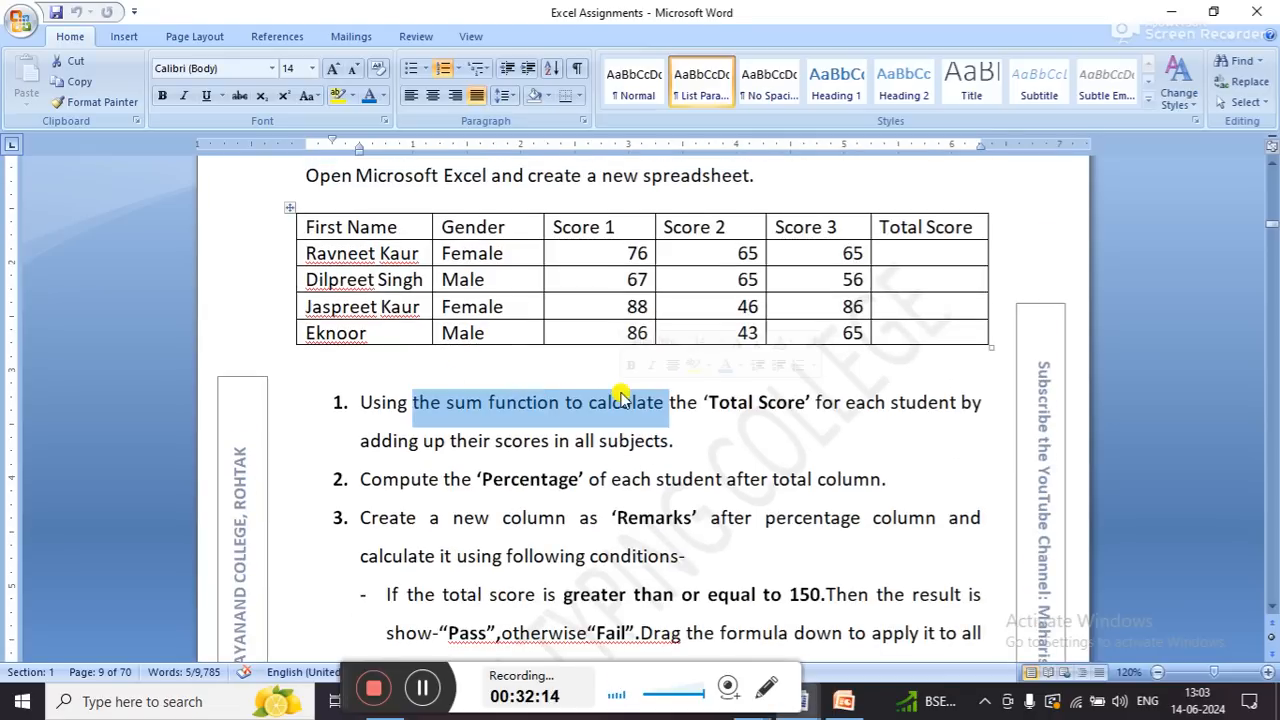
left_click(618, 392)
left_click_drag(446, 440, 548, 442)
left_click(482, 404)
left_click_drag(480, 404, 660, 393)
left_click(656, 397)
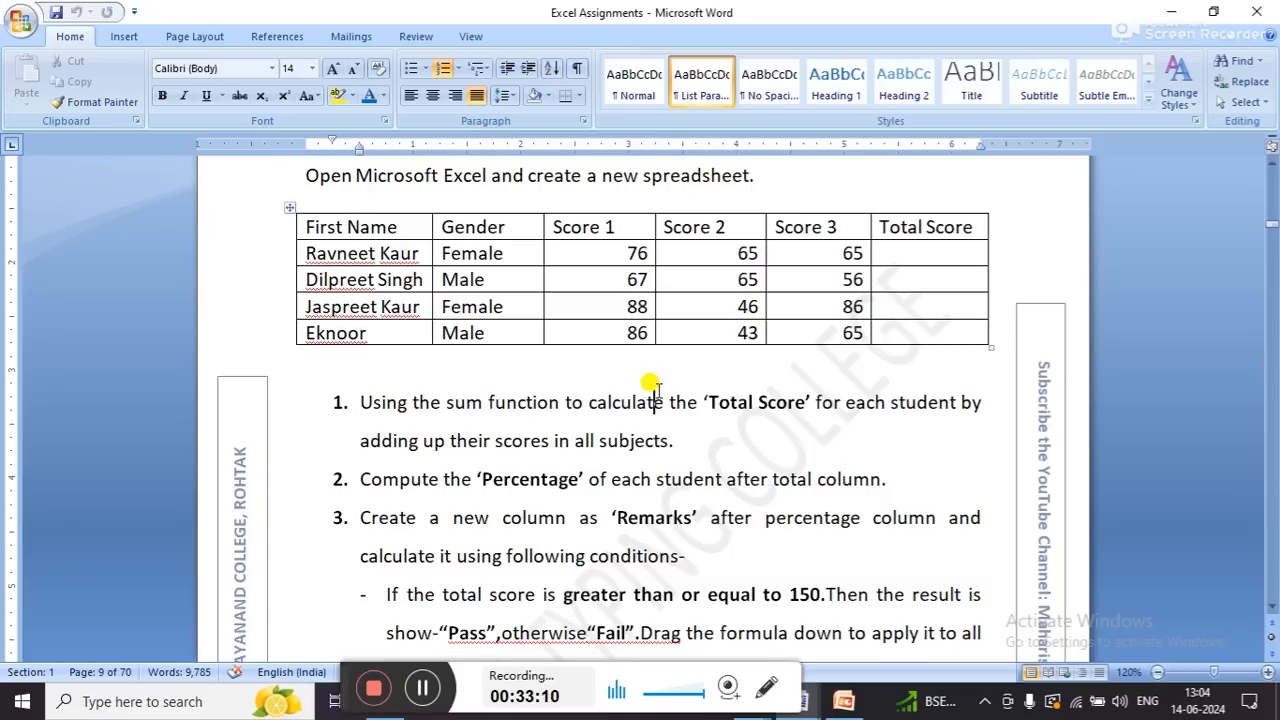
- Switch to the Book3 workbook in Excel and check the SUM formula in the last student's Total cell, F6
key("alt+Tab")
left_click(656, 389)
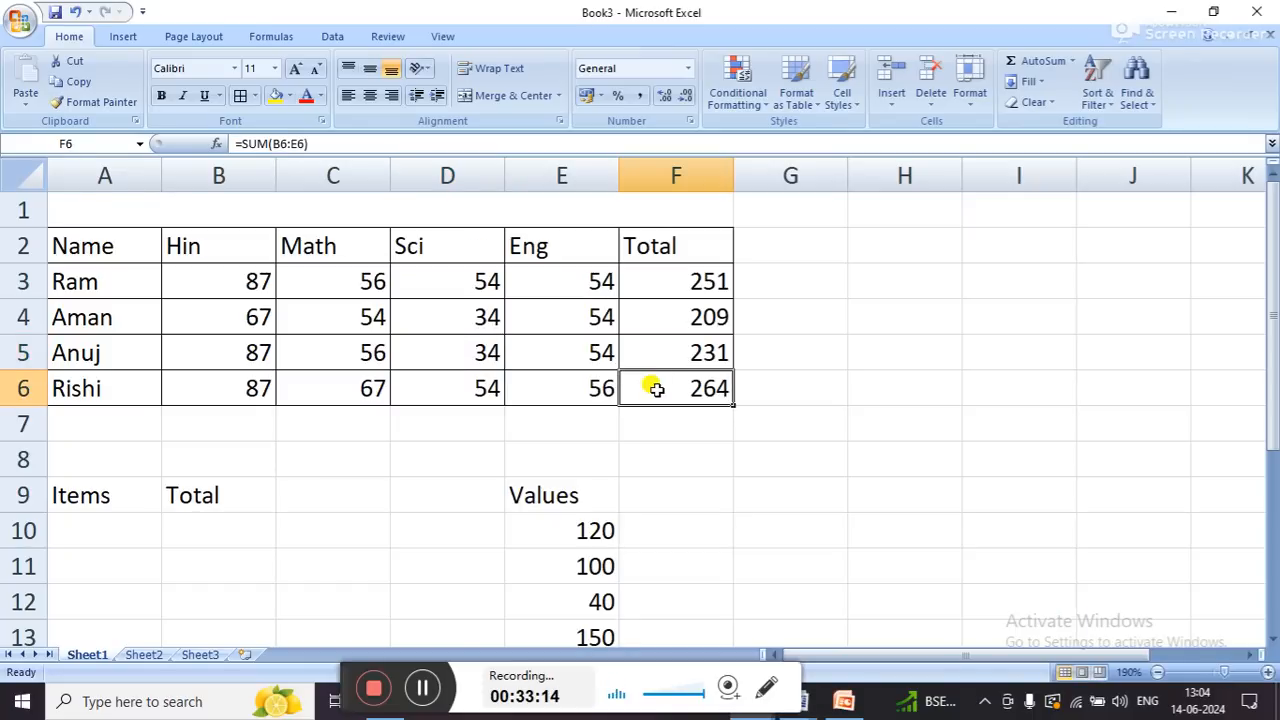
left_click(862, 345)
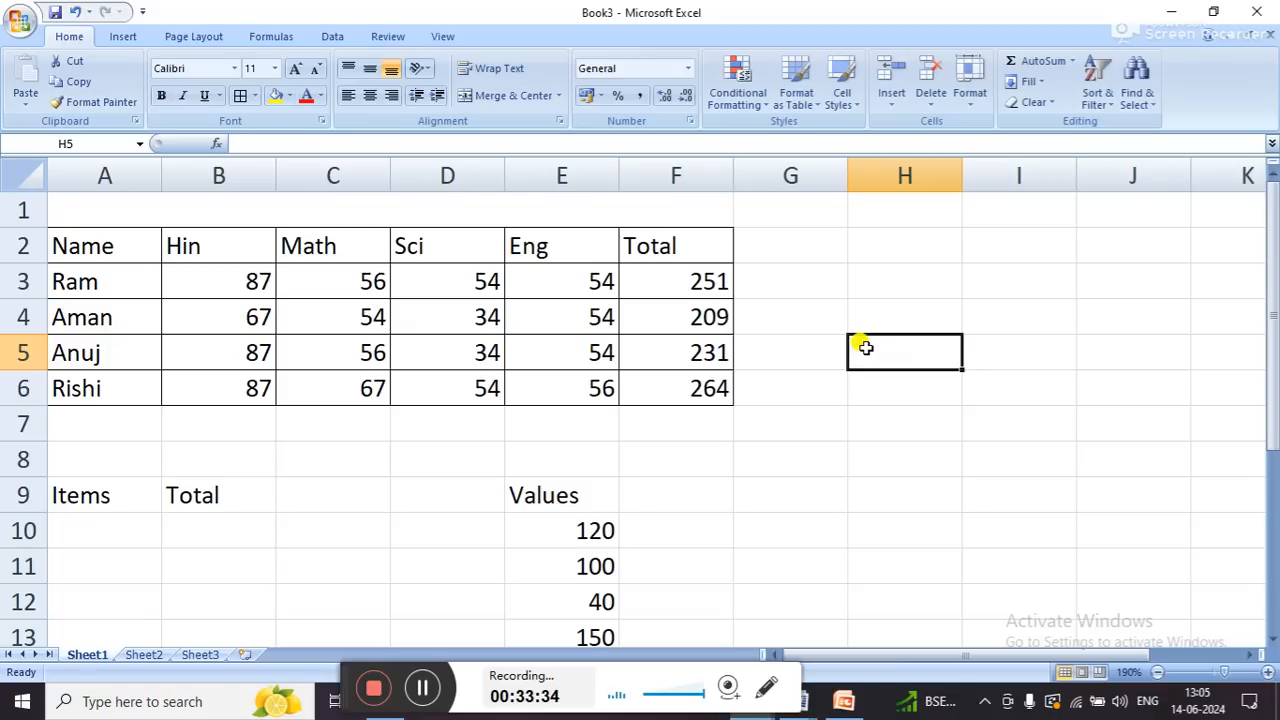
left_click(762, 323)
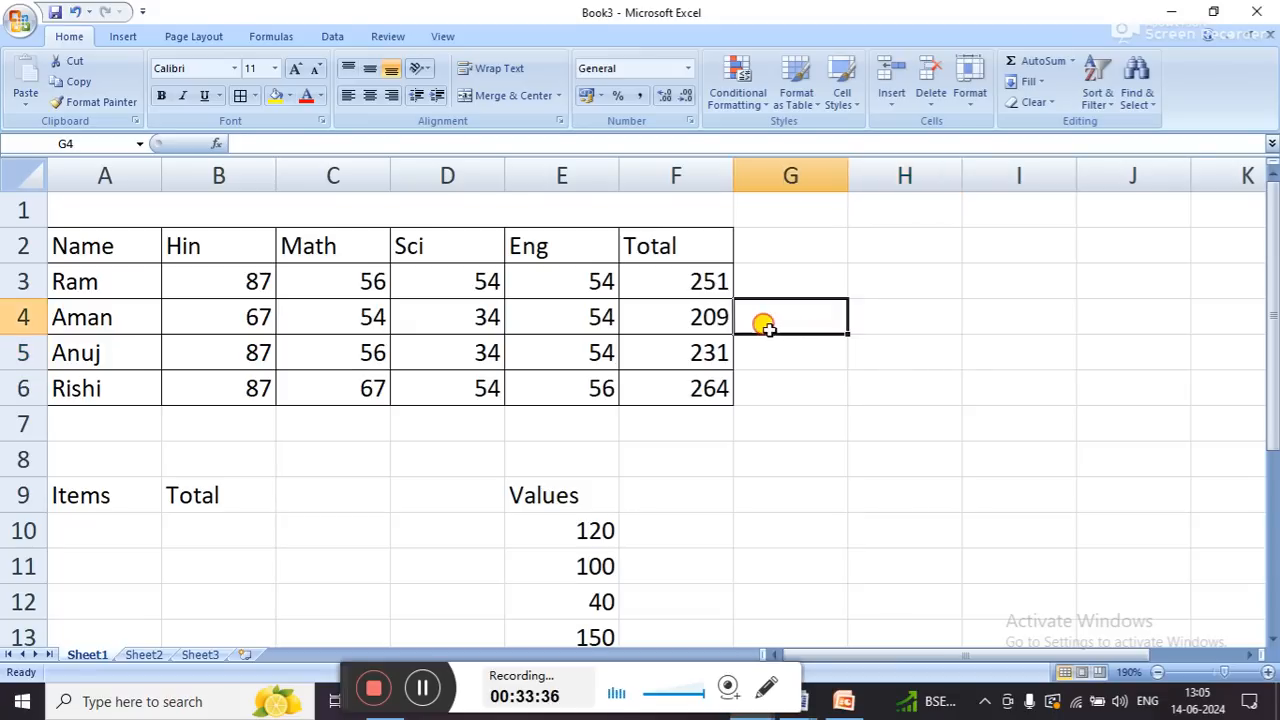
- Switch to the Excel Assignments document in Word and examine task 5 on center aligning the worksheet vertically and horizontally
key("alt+Tab")
left_click(600, 303)
scroll(603, 303, "up", 1)
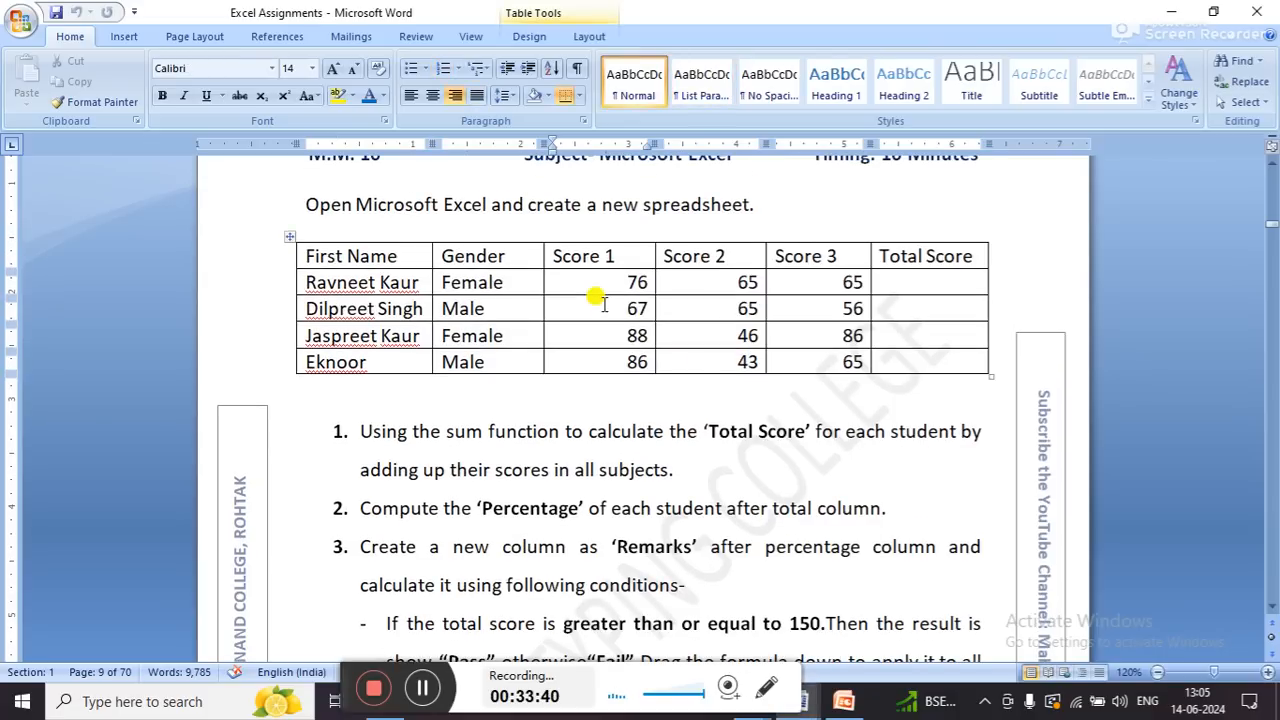
scroll(603, 300, "up", 20)
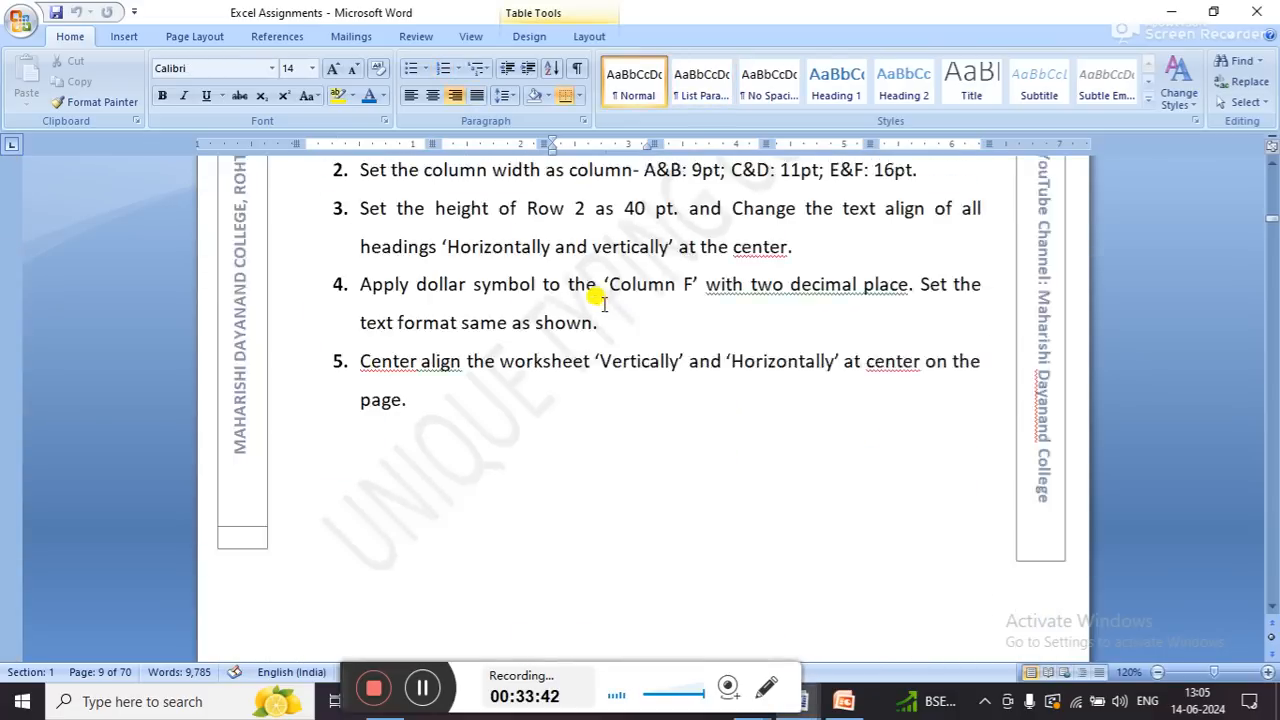
scroll(600, 300, "down", 10)
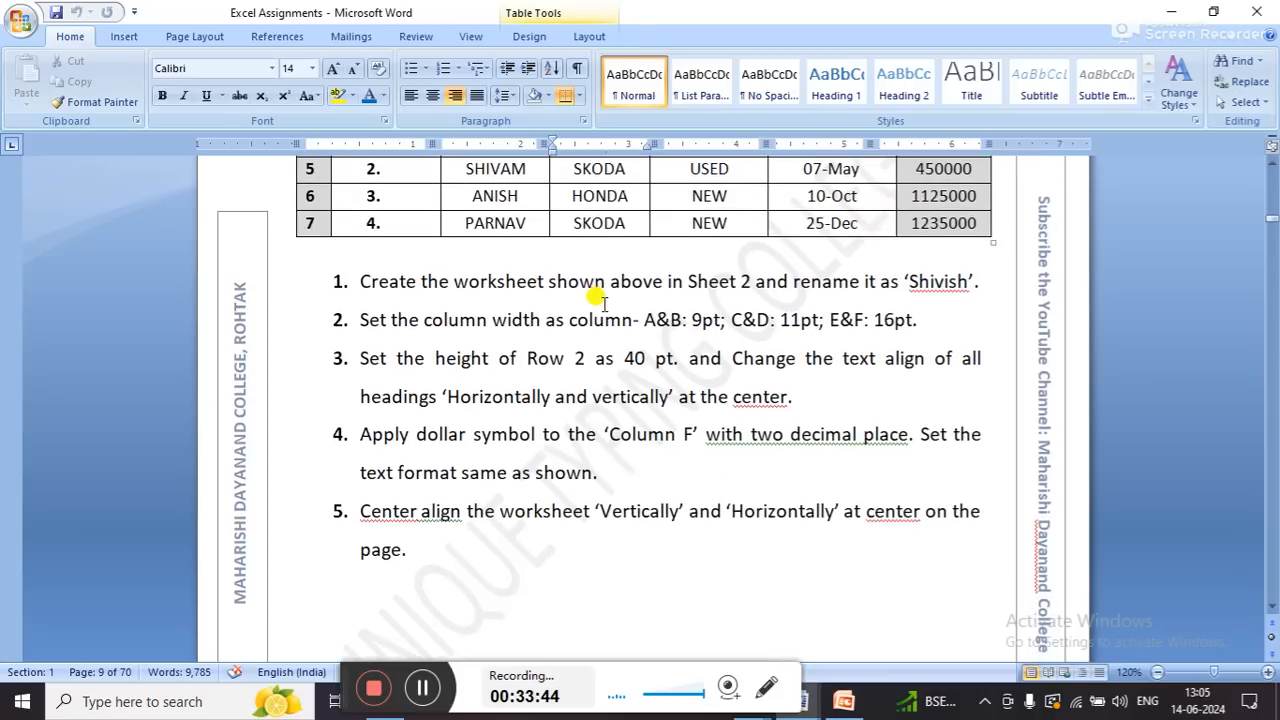
left_click_drag(431, 511, 592, 511)
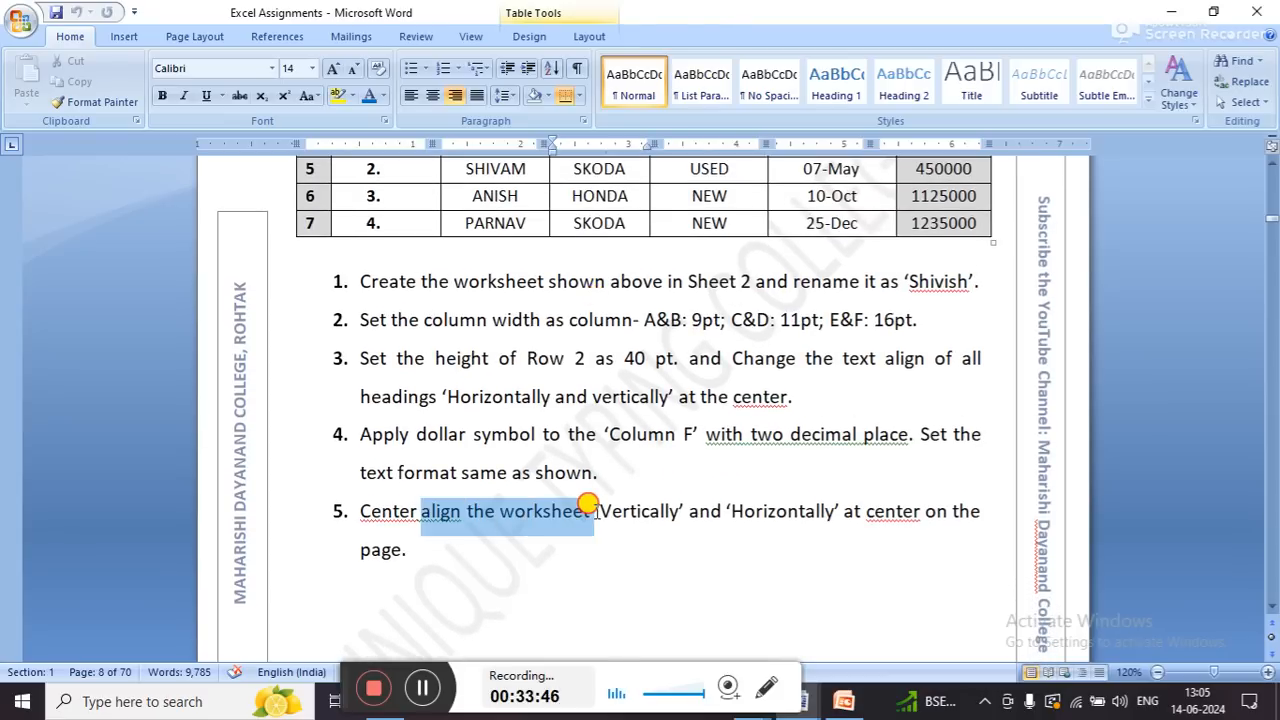
- Switch to the Book3 workbook in Excel and copy the marks table A2:F6 into cell A1 of a new workbook
key("alt+Tab")
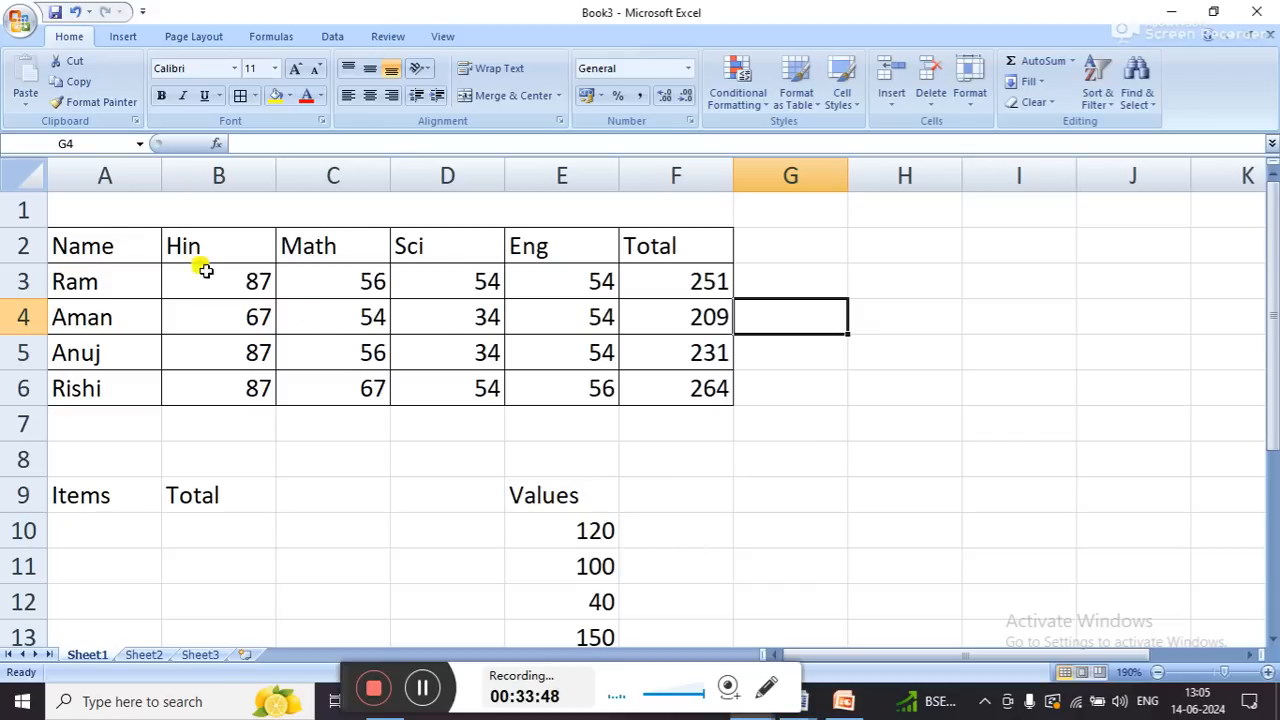
left_click_drag(105, 240, 657, 403)
key("ctrl+c")
key("ctrl+n")
key("ctrl+v")
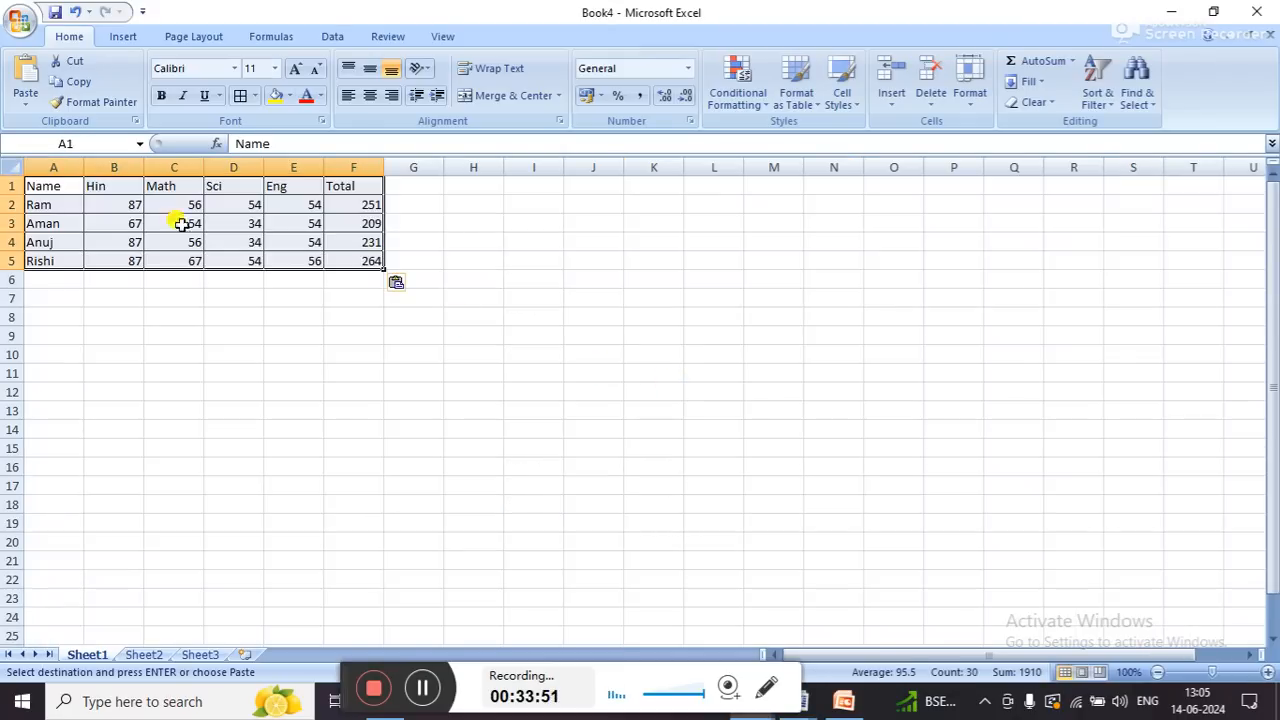
- Check the marks table's position on the full page in print preview, and return to the worksheet
scroll(118, 190, "up", 3)
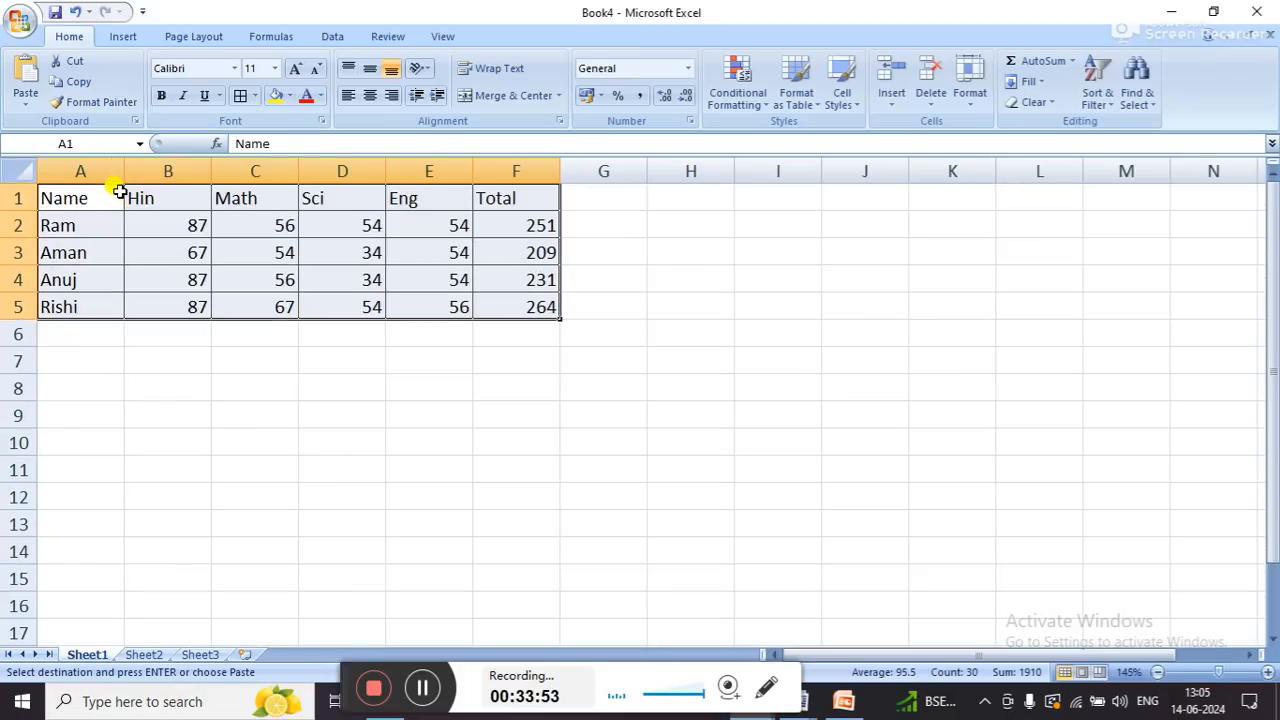
key("ctrl+F2")
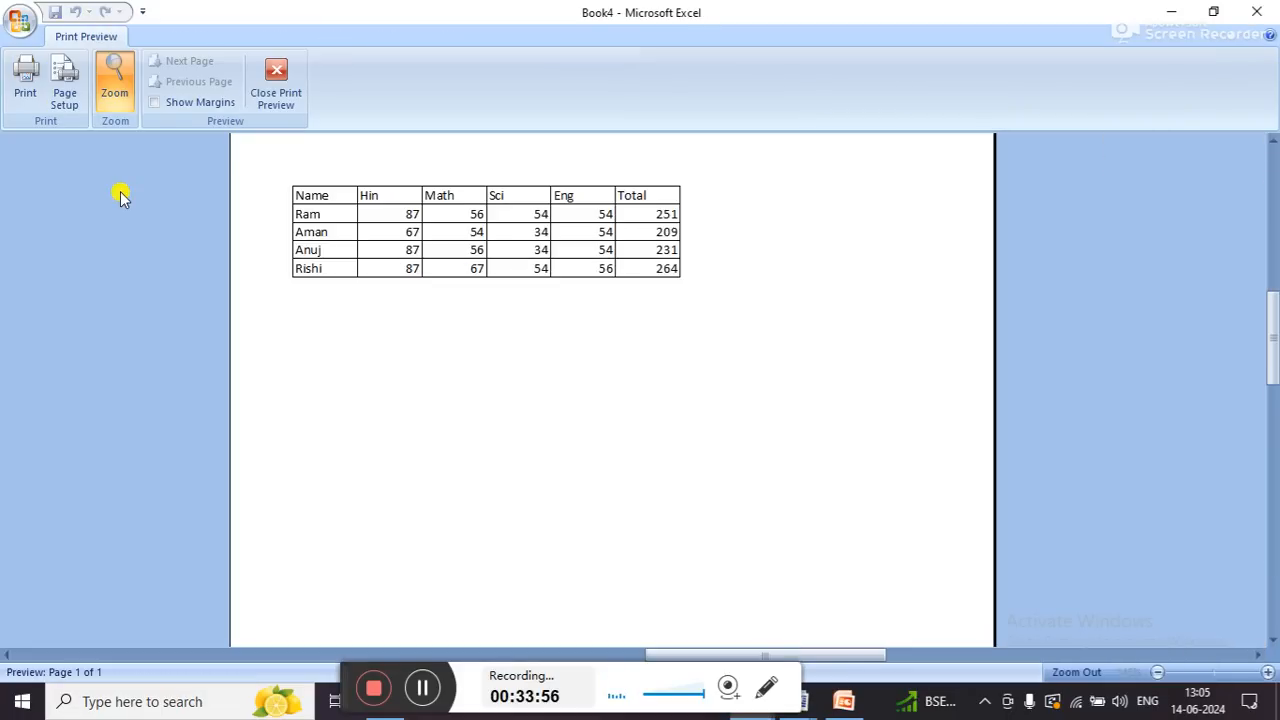
left_click(370, 288)
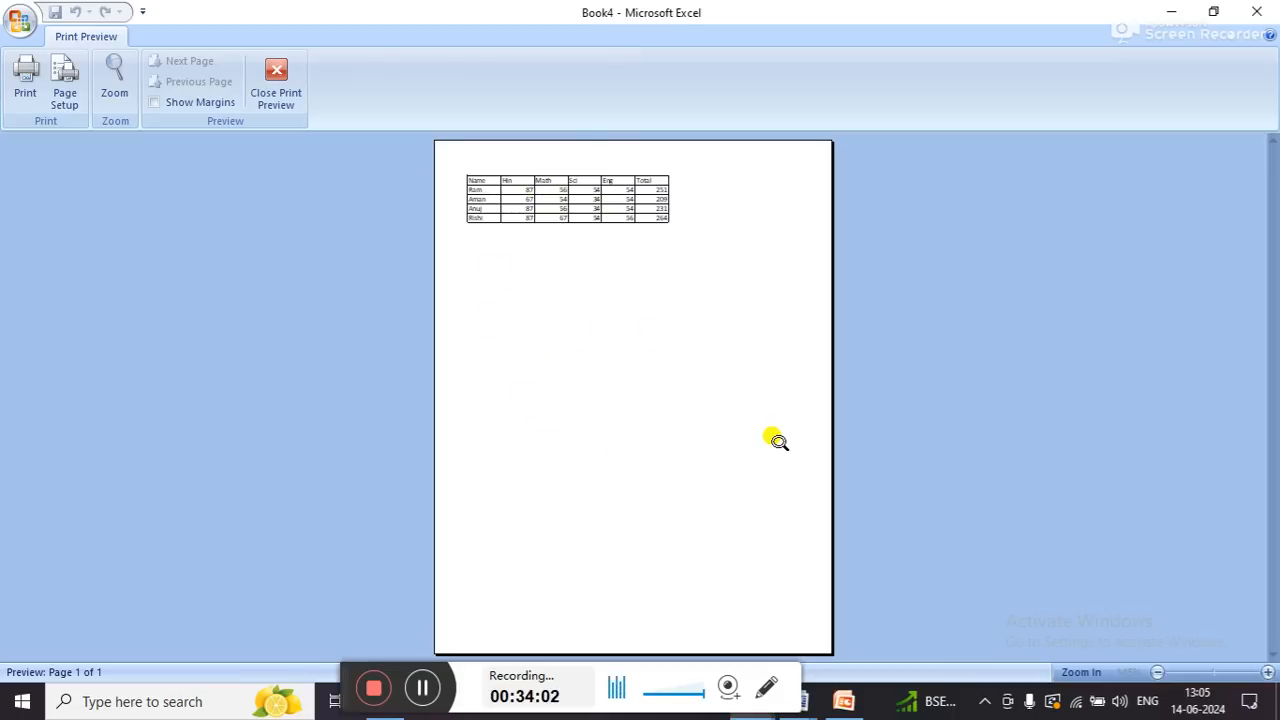
key("Escape")
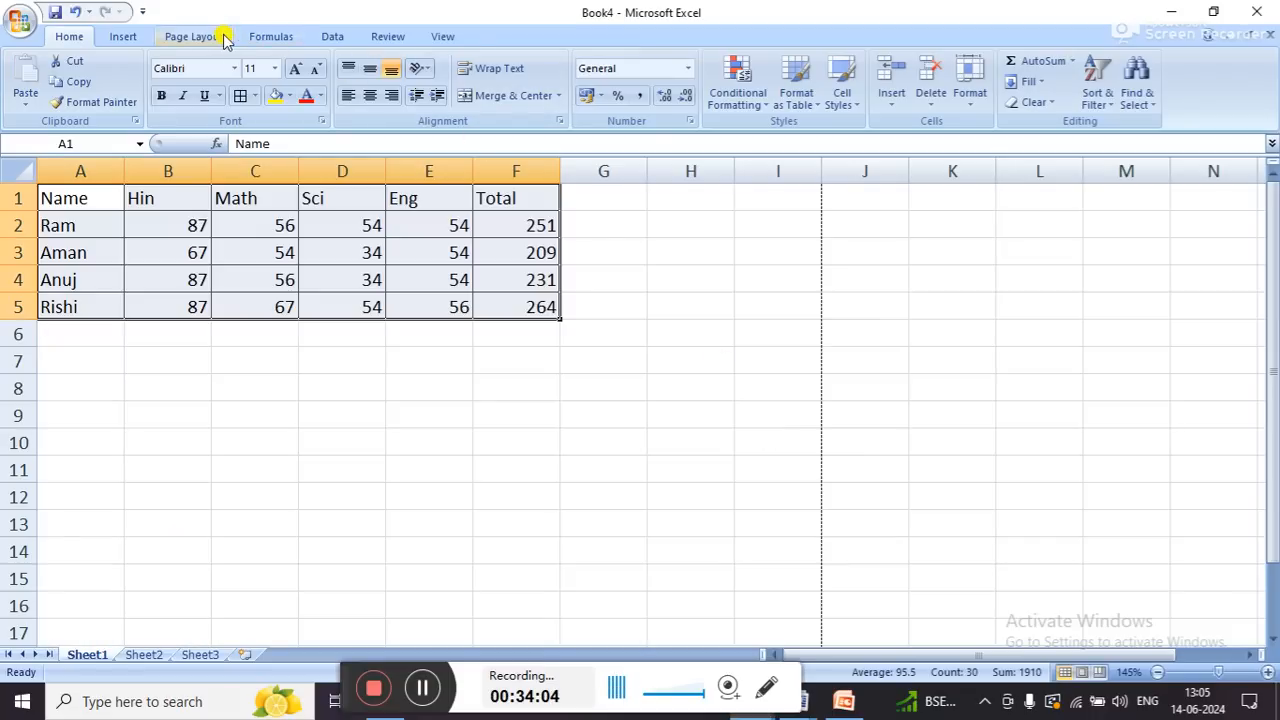
- Set the worksheet to center on the page both horizontally and vertically in the custom margin settings
left_click(218, 37)
left_click(144, 78)
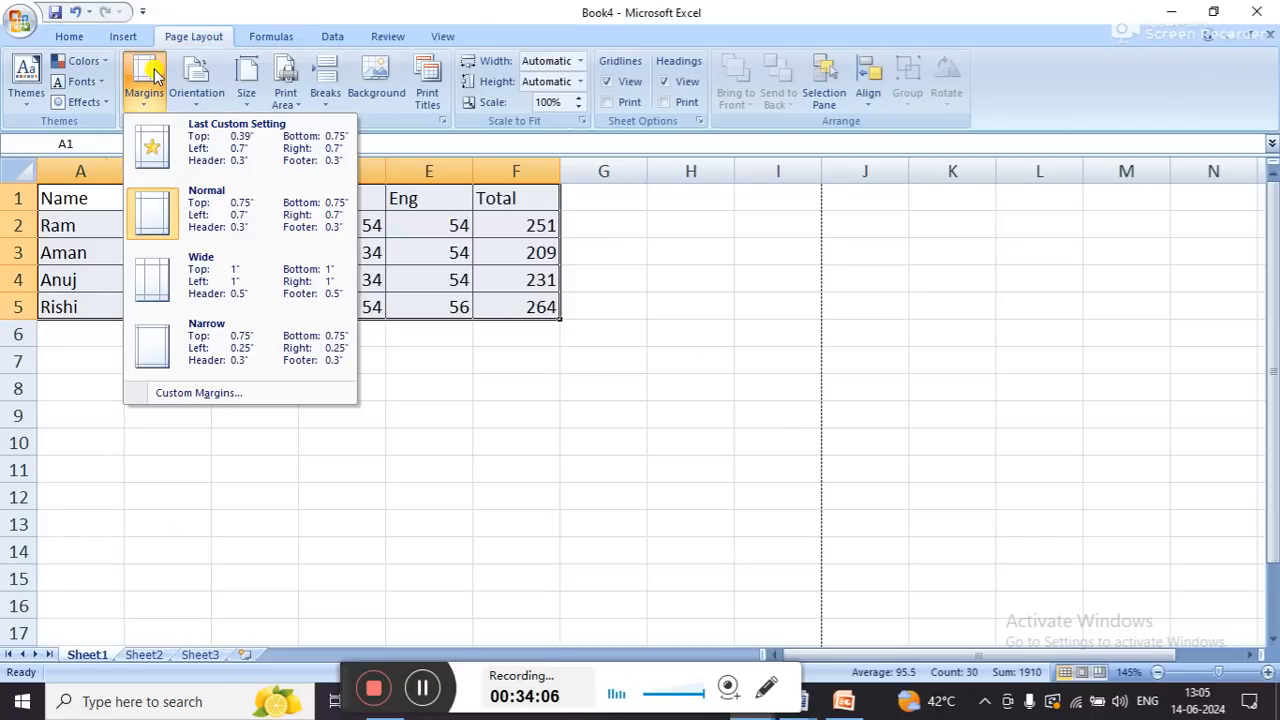
left_click(205, 396)
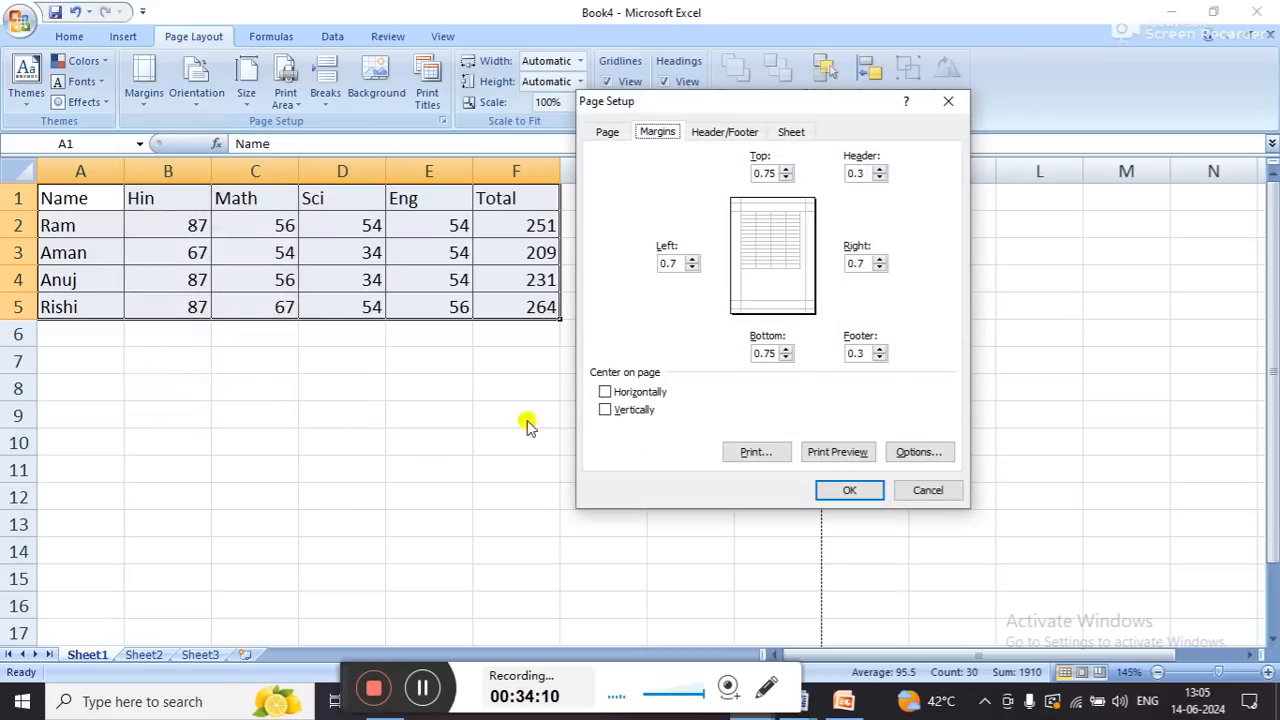
left_click(605, 395)
left_click(605, 410)
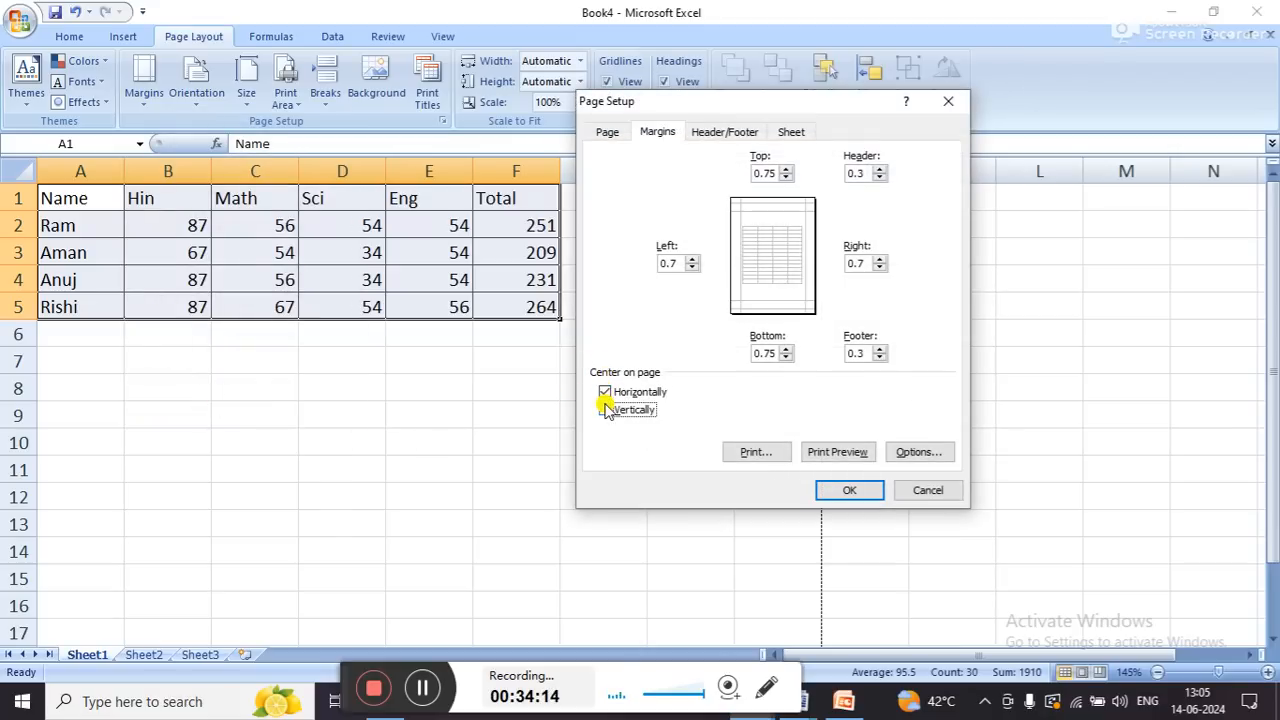
key("Return")
- Check the centered marks table in print preview and return to the worksheet's Home commands
key("ctrl+F2")
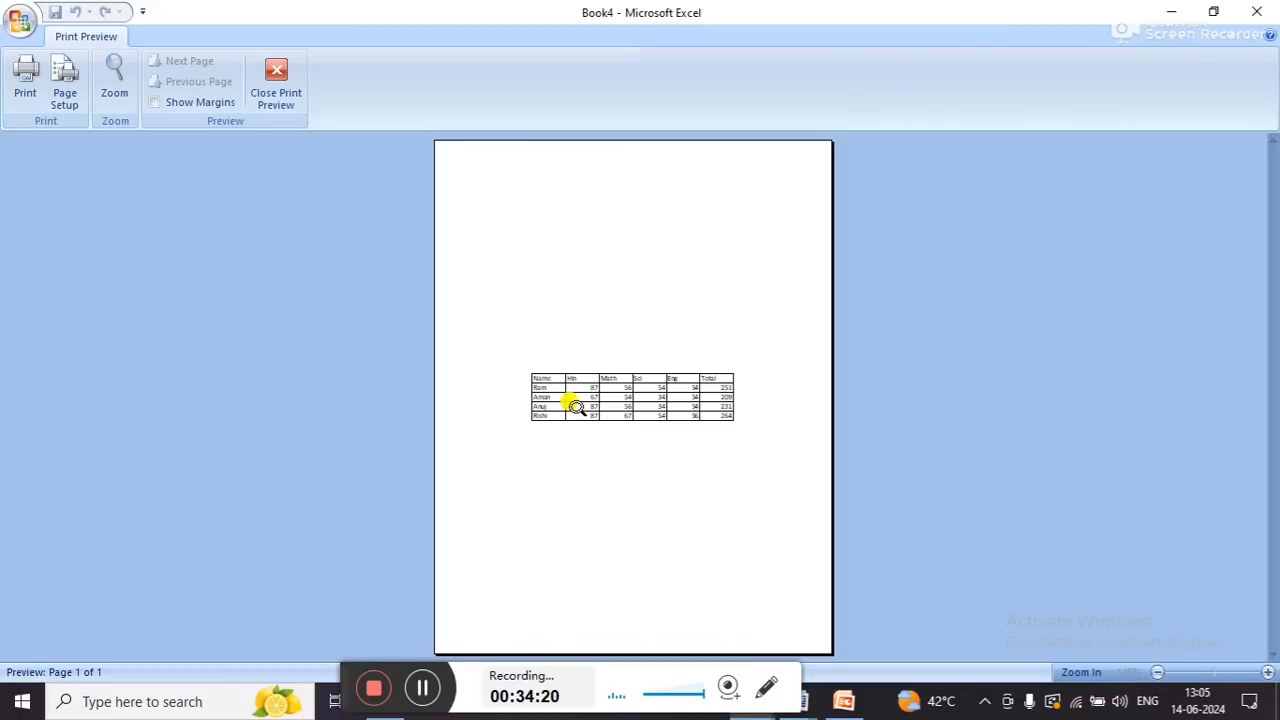
key("Escape")
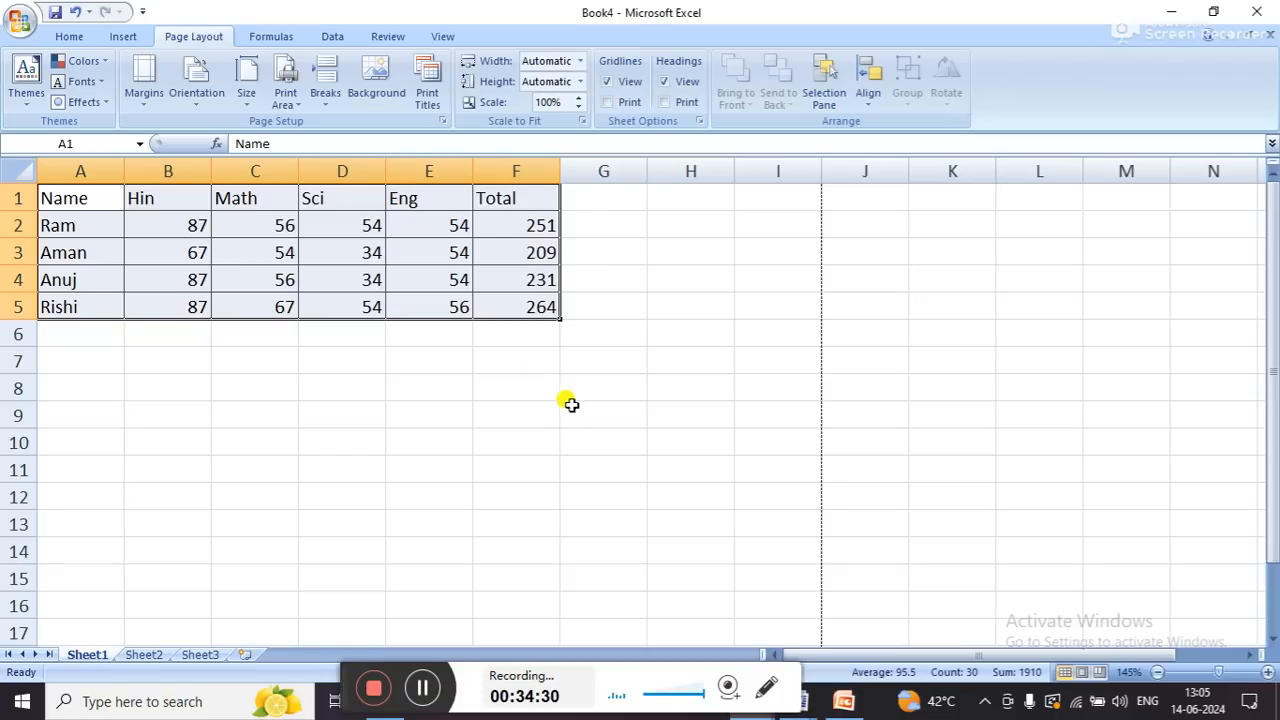
left_click(69, 36)
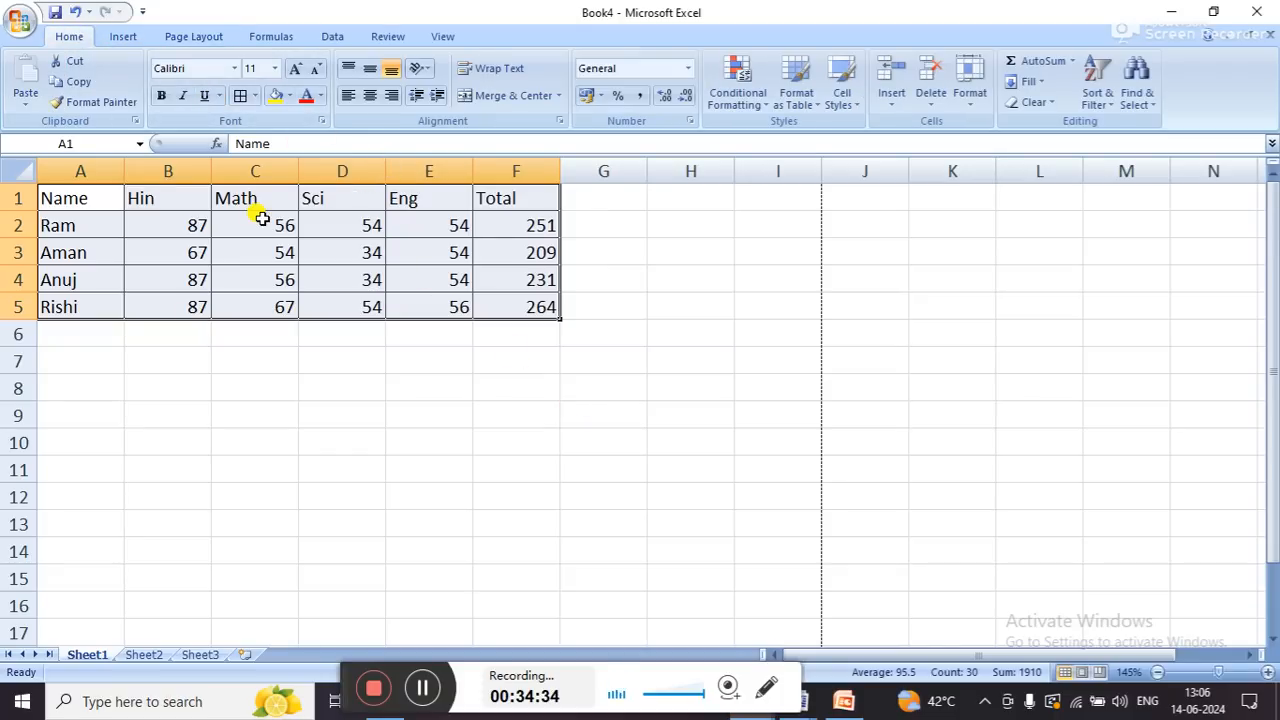
- Switch to the Excel Assignments document in Word and compare task 3 on heading text alignment with task 5 on worksheet centering
key("alt+Tab")
key("alt+Tab")
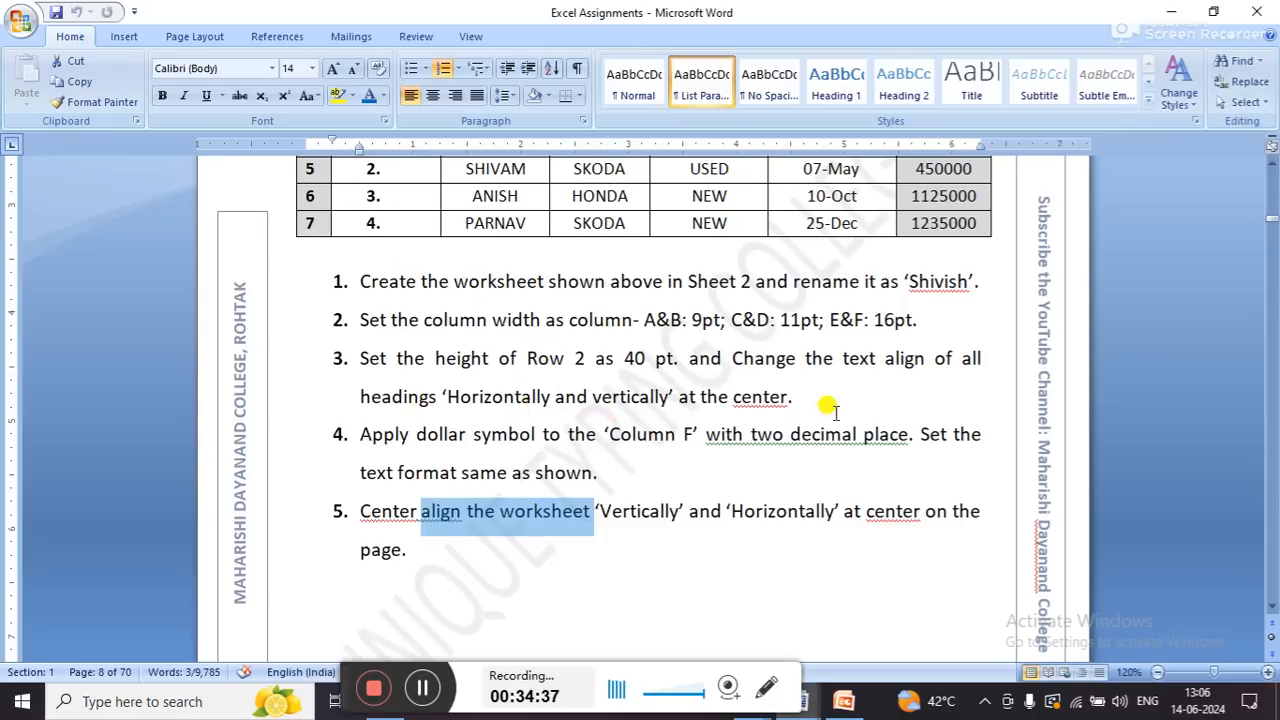
right_click(917, 361)
left_click(859, 360)
left_click_drag(778, 360, 925, 360)
left_click_drag(478, 518, 665, 515)
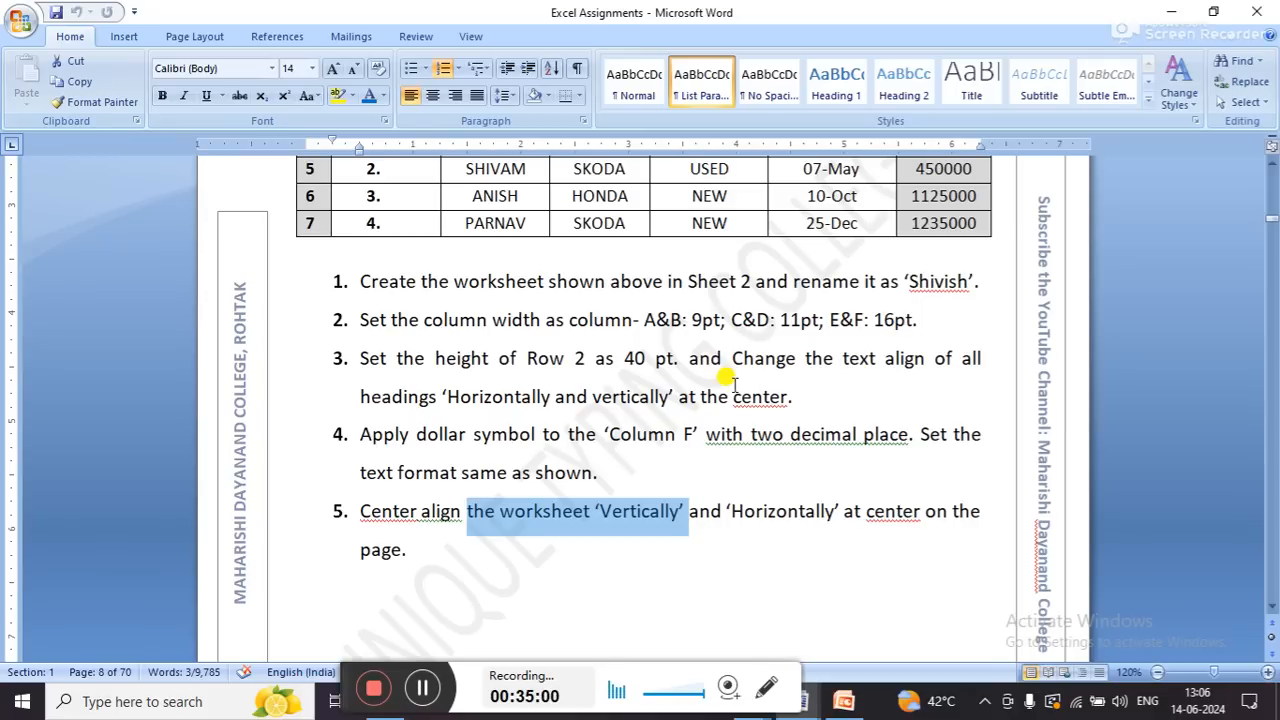
left_click(508, 510)
left_click_drag(499, 511, 528, 506)
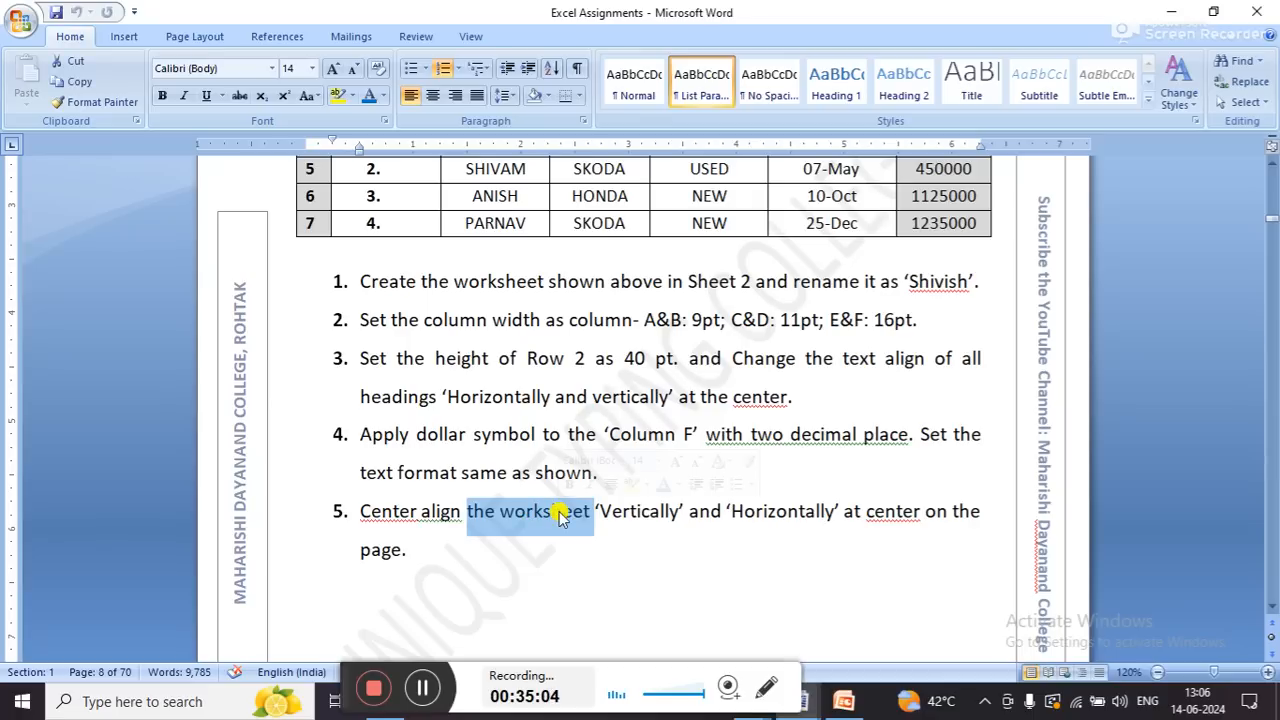